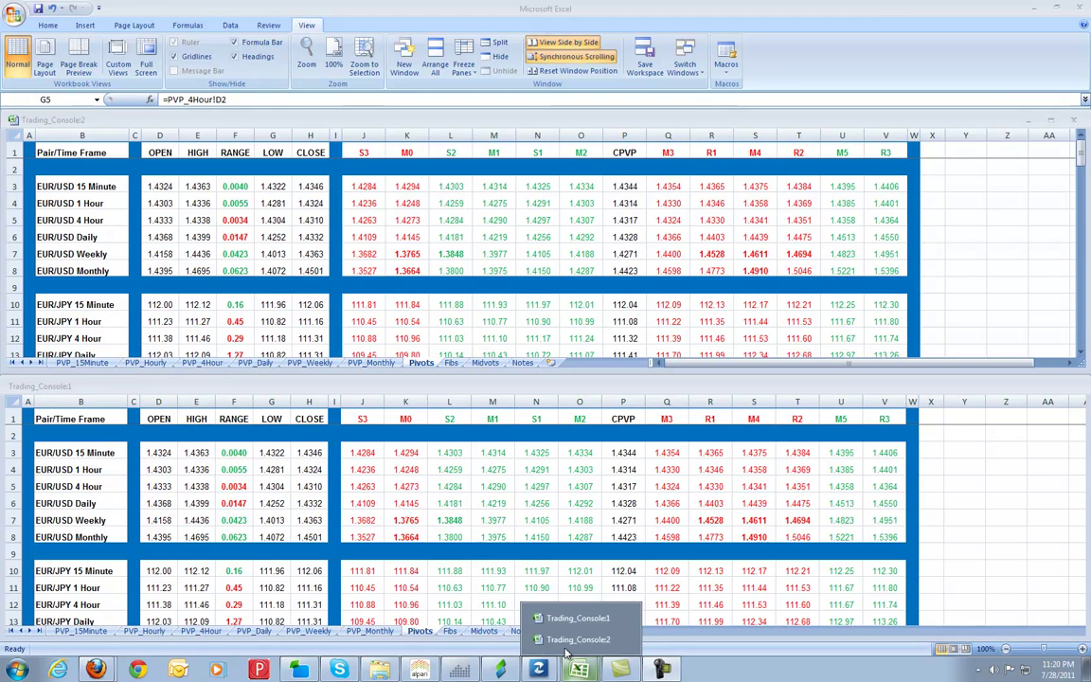
# Switch from the Trading_Console workbook to the EURUSD M5 chart in FXCM MT4.
pyautogui.scroll(-3, 662, 227)
pyautogui.scroll(3, 662, 228)
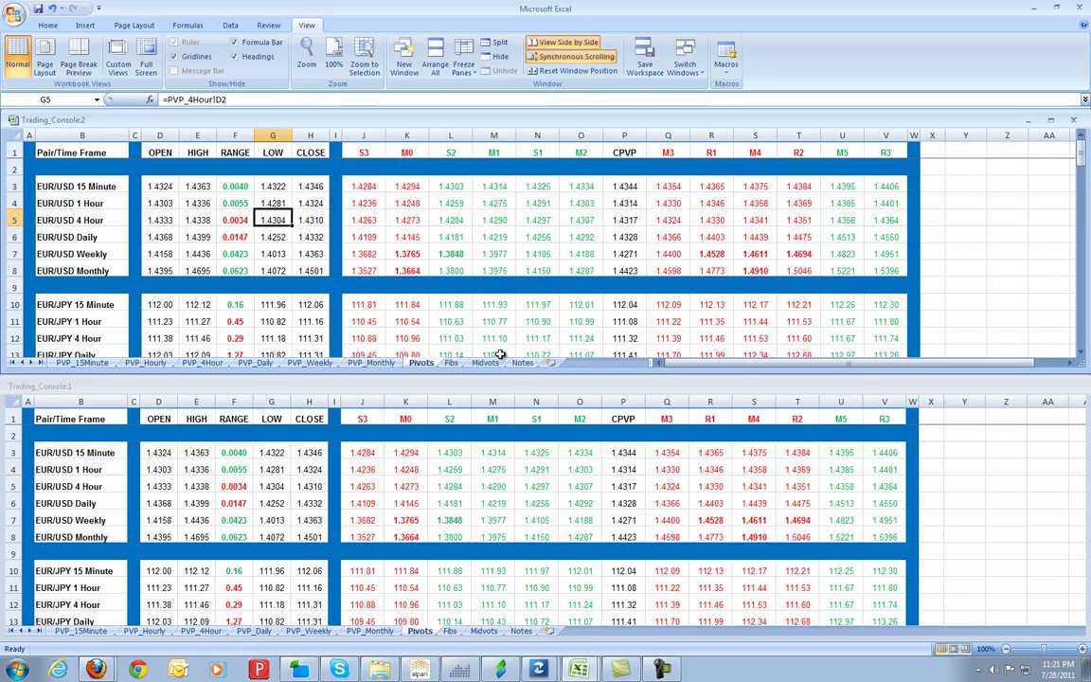
pyautogui.moveTo(542, 671)
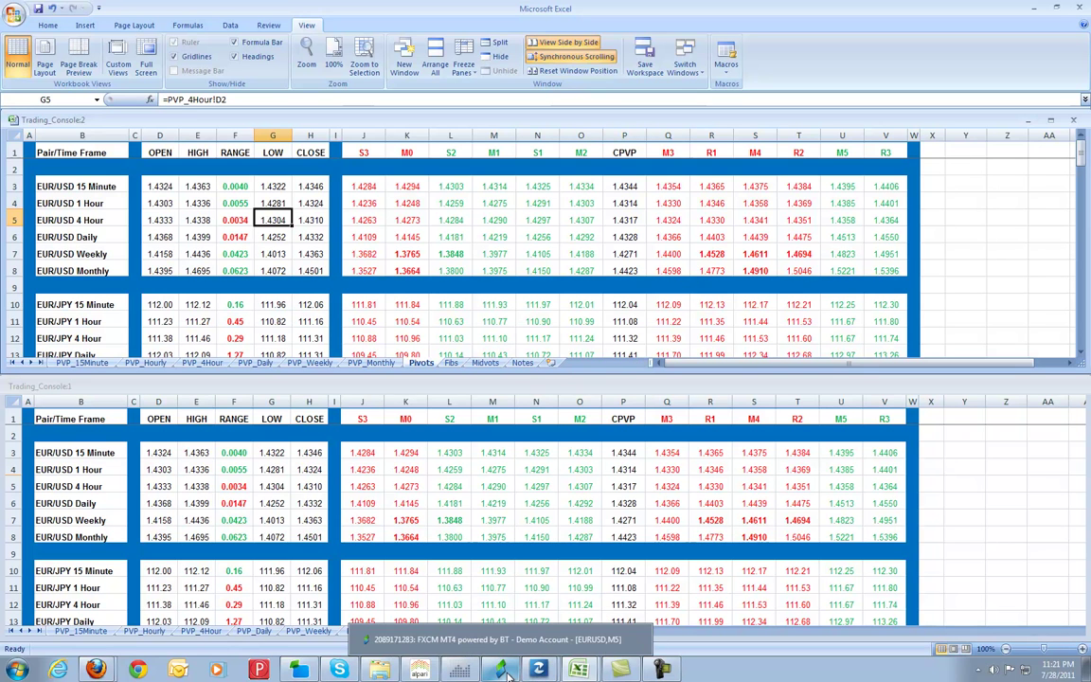
pyautogui.click(508, 673)
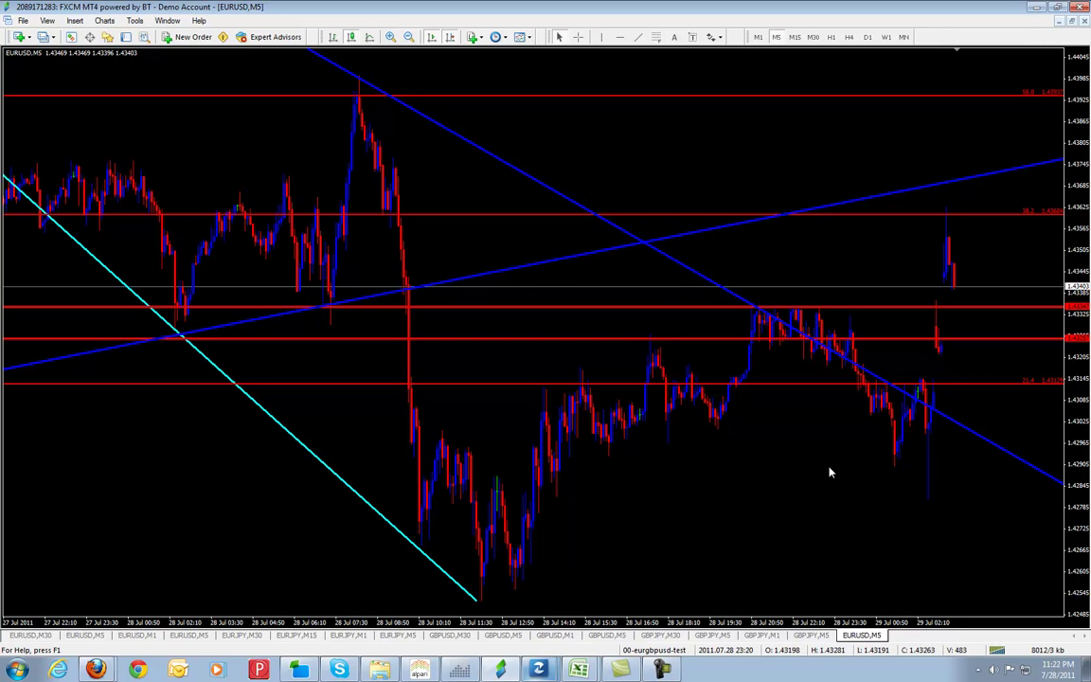
# Switch to Firefox to review today's Forex Factory economic calendar, and return to the Trading_Console workbook.
pyautogui.click(96, 670)
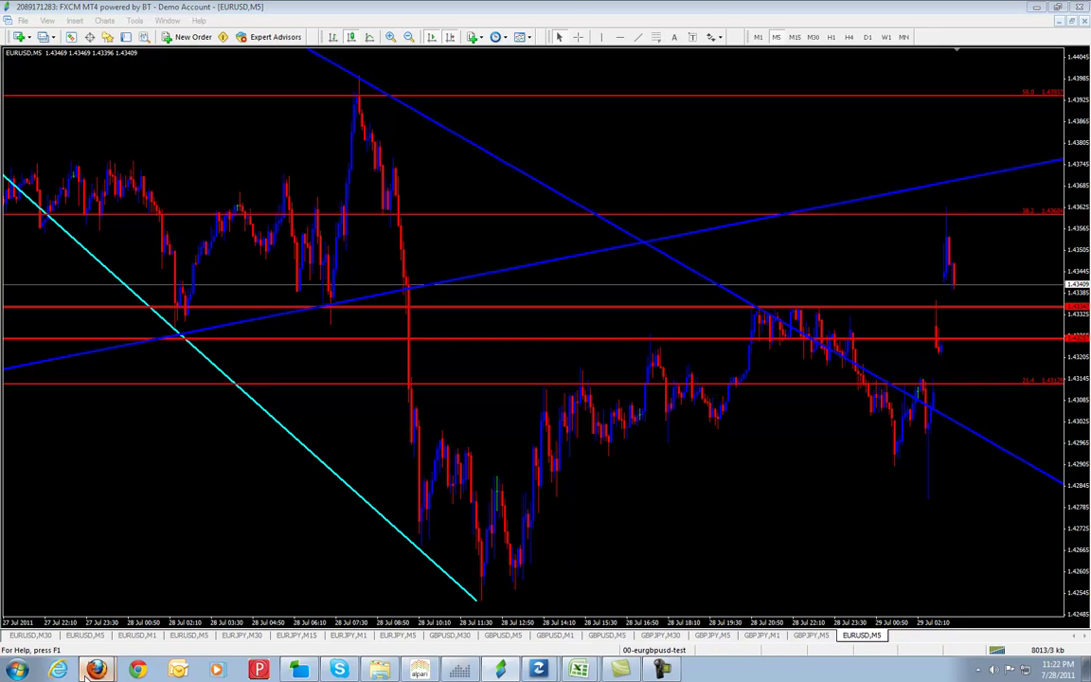
pyautogui.click(78, 617)
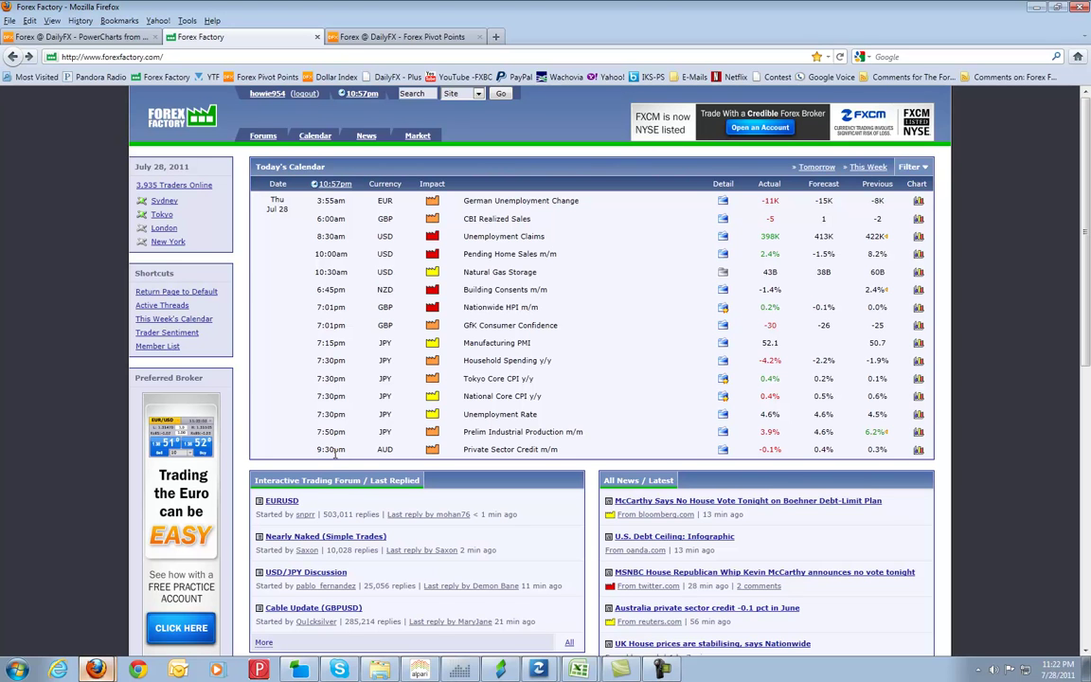
pyautogui.click(1036, 7)
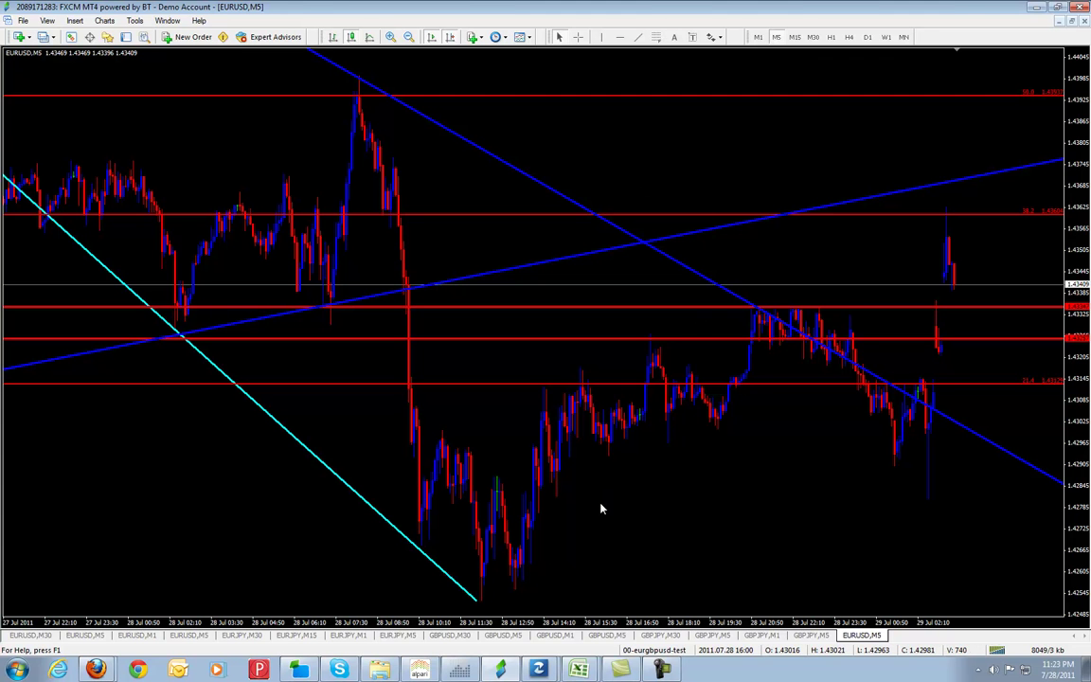
pyautogui.click(1044, 6)
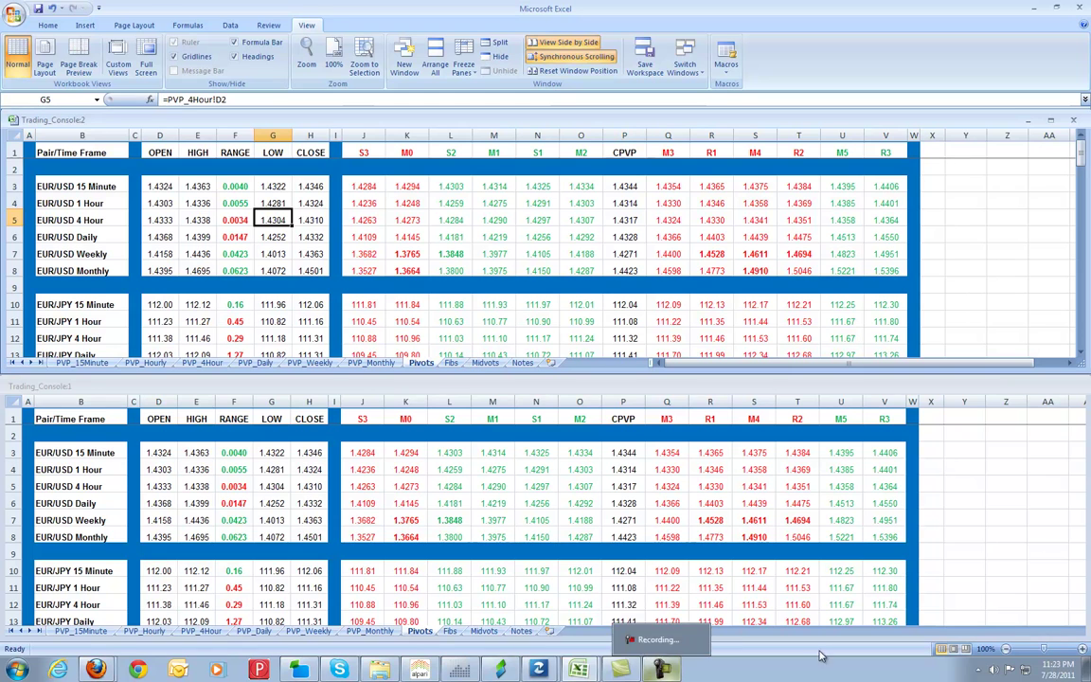
# Switch to FXCM MT4 and check the EURUSD chart on the weekly timeframe before returning it to M5.
pyautogui.moveTo(538, 668)
pyautogui.click(451, 606)
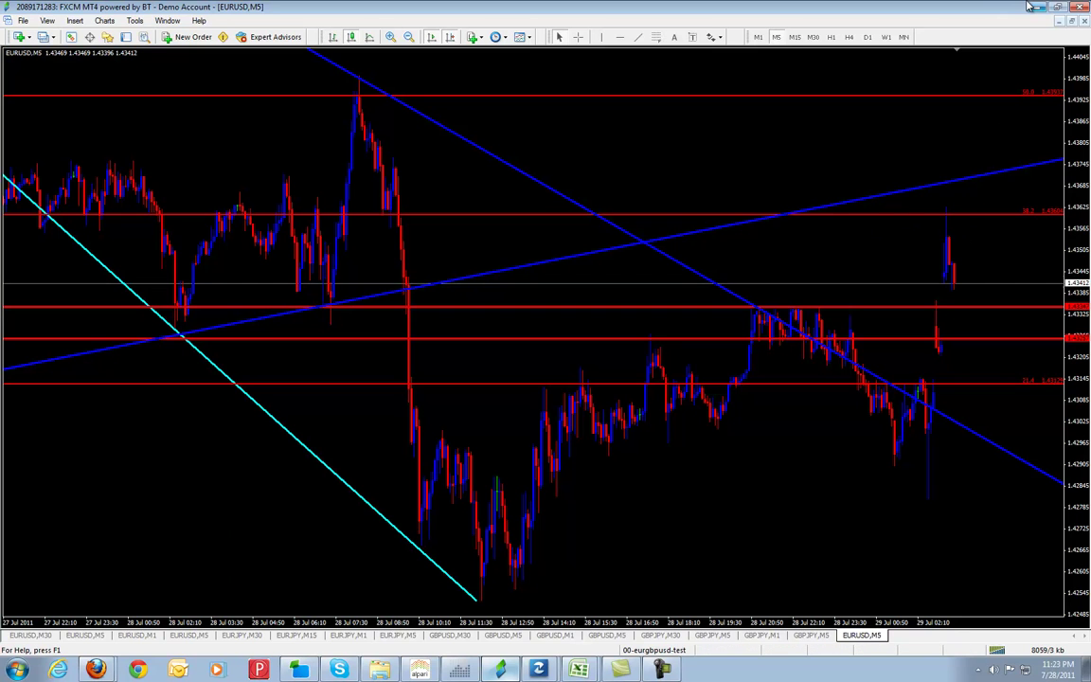
pyautogui.click(886, 37)
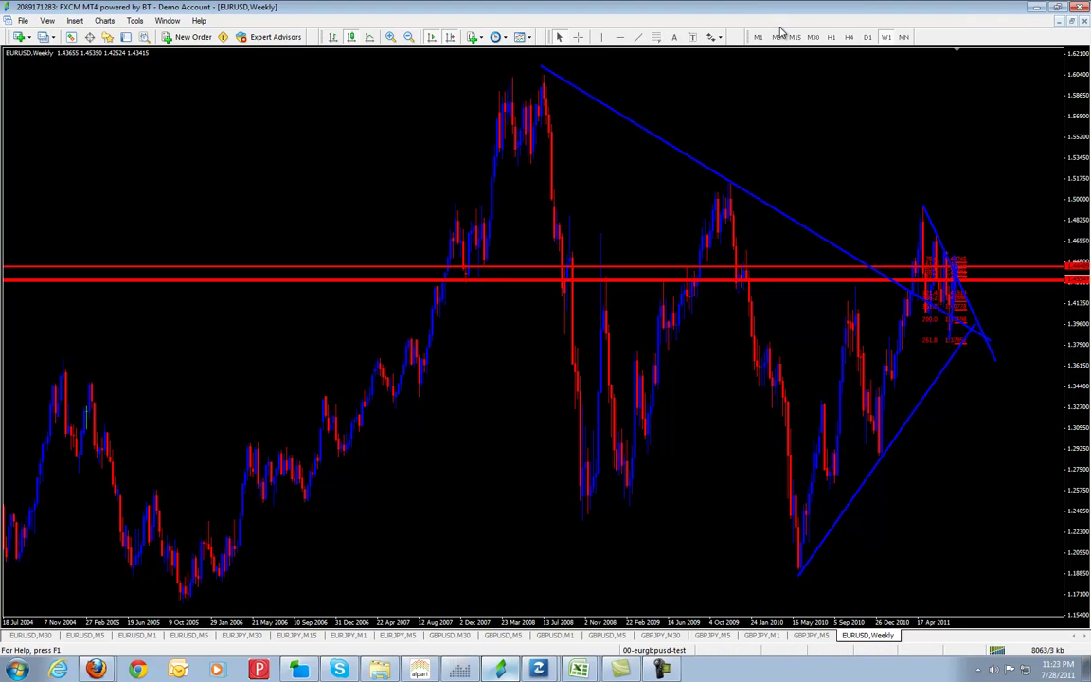
pyautogui.click(778, 37)
# Open a new EURUSD chart and apply the Red_blue_candle template to it.
pyautogui.click(19, 37)
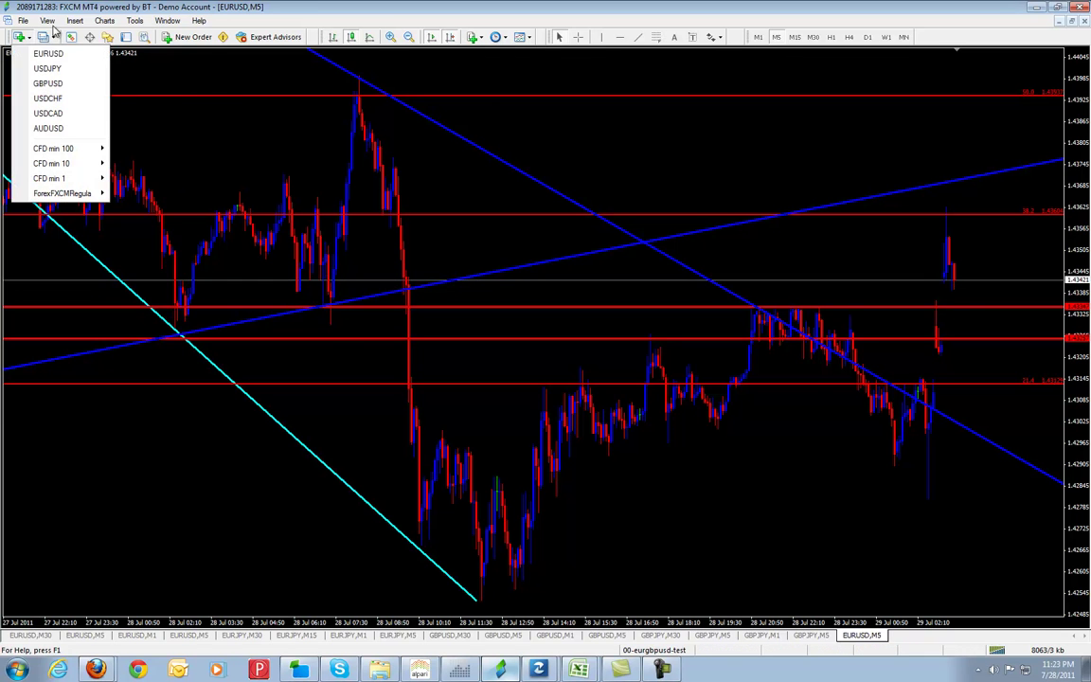
pyautogui.click(59, 56)
pyautogui.rightClick(665, 166)
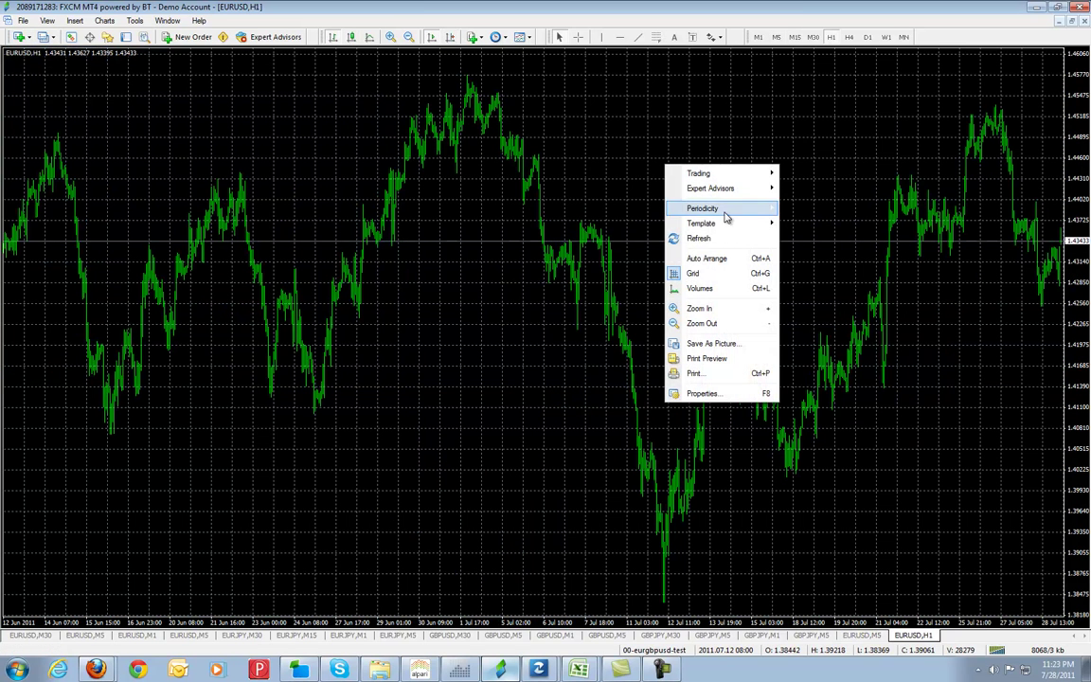
pyautogui.moveTo(723, 232)
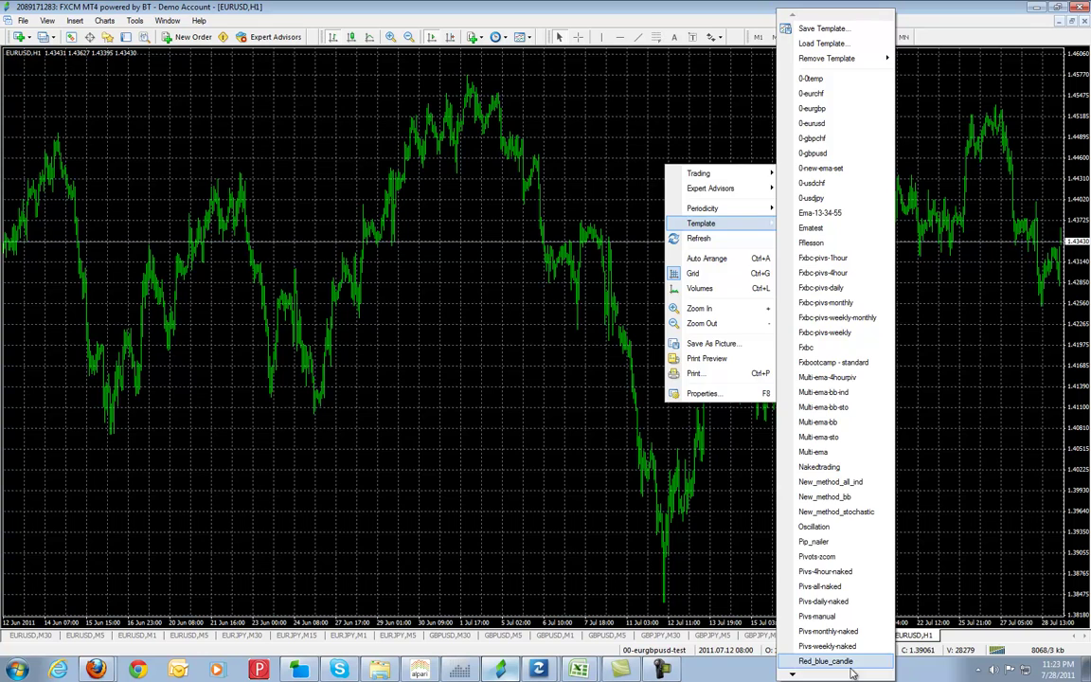
pyautogui.click(824, 655)
# Set the new chart to the weekly timeframe and draw a Fibonacci retracement between the July 2011 low and the spring 2011 high.
pyautogui.click(867, 37)
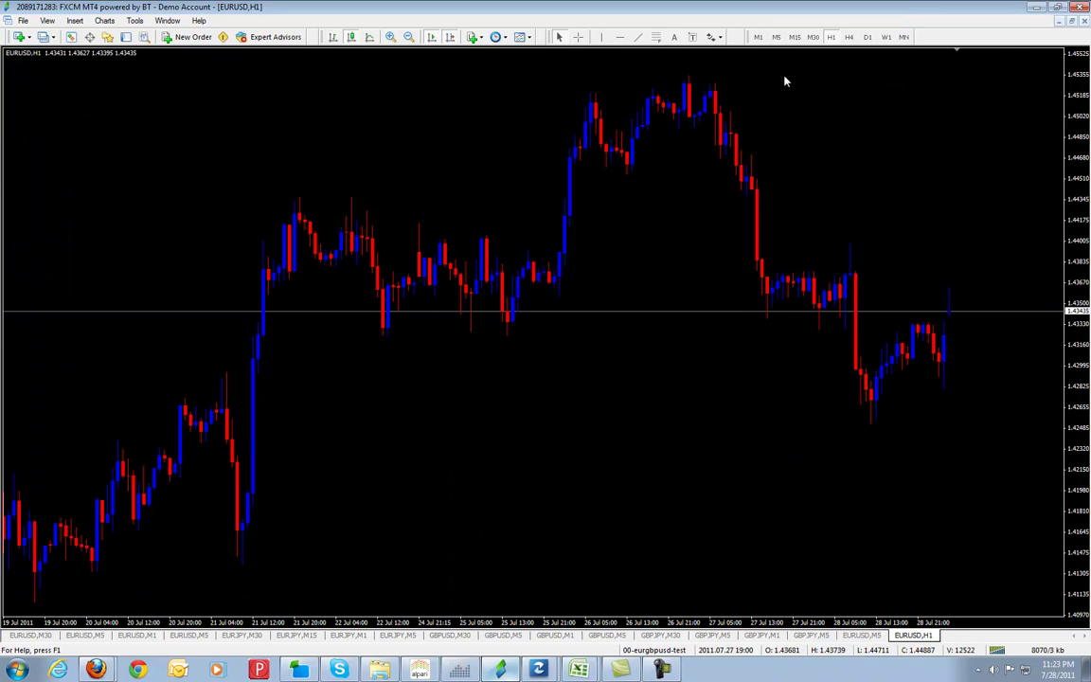
pyautogui.click(886, 37)
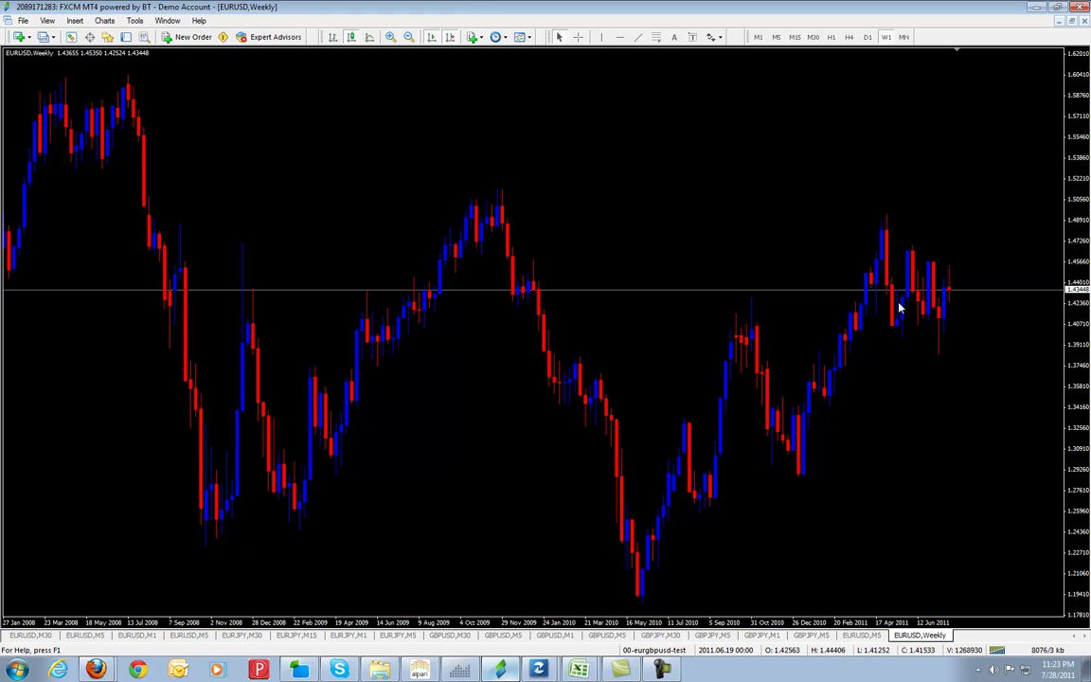
pyautogui.click(579, 37)
pyautogui.moveTo(943, 360); pyautogui.dragTo(886, 211)
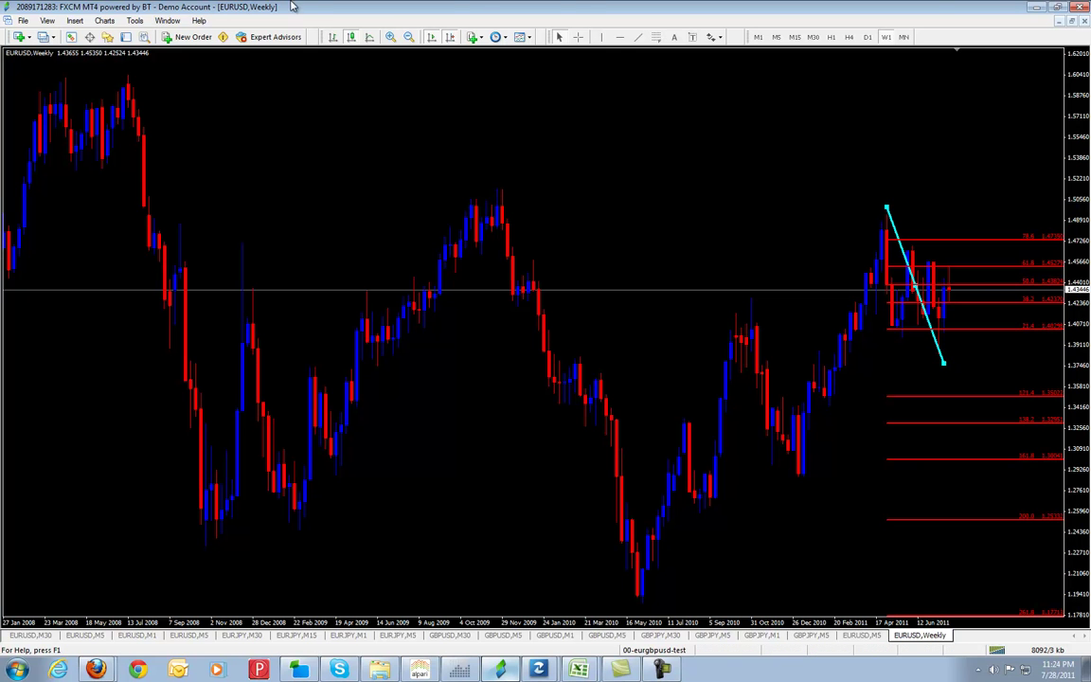
pyautogui.click(390, 36)
pyautogui.click(390, 36)
pyautogui.scroll(-1, 619, 194)
pyautogui.moveTo(772, 223); pyautogui.dragTo(730, 263)
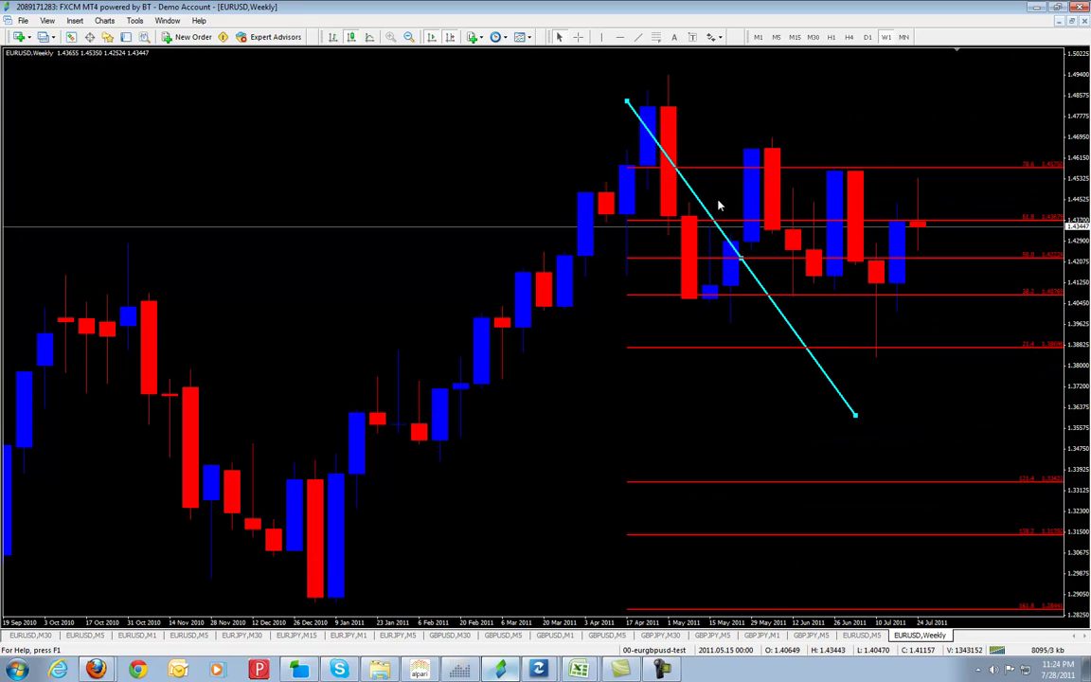
# Switch the EURUSD chart to the daily timeframe and delete the Fibonacci retracement.
pyautogui.click(868, 36)
pyautogui.moveTo(83, 566); pyautogui.dragTo(727, 412)
pyautogui.rightClick(728, 412)
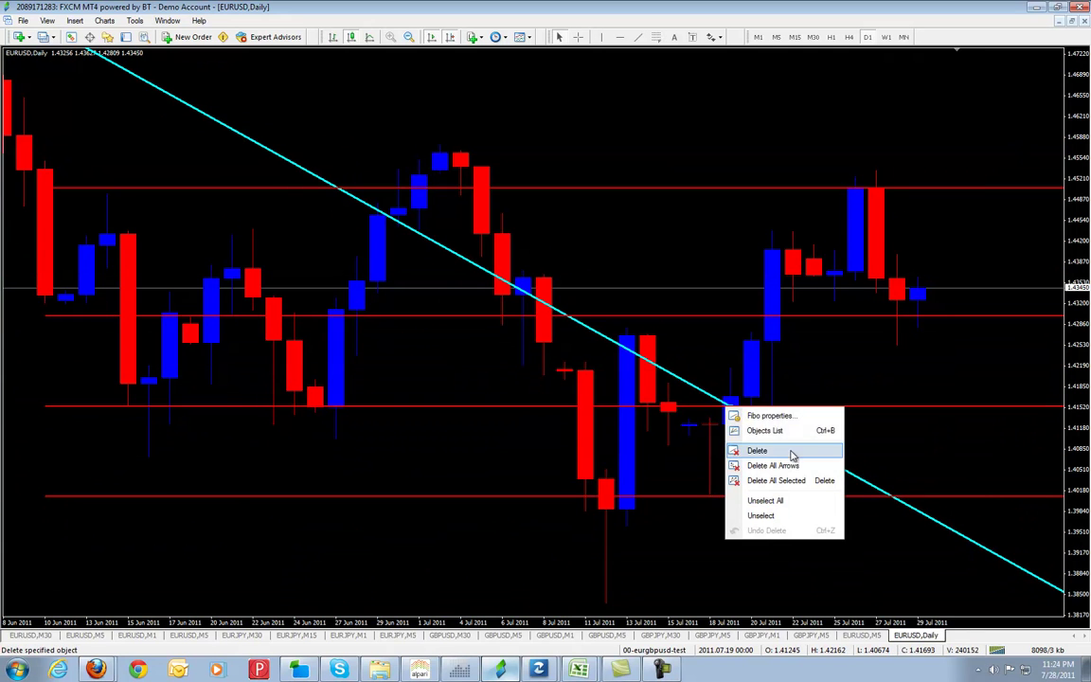
pyautogui.click(762, 452)
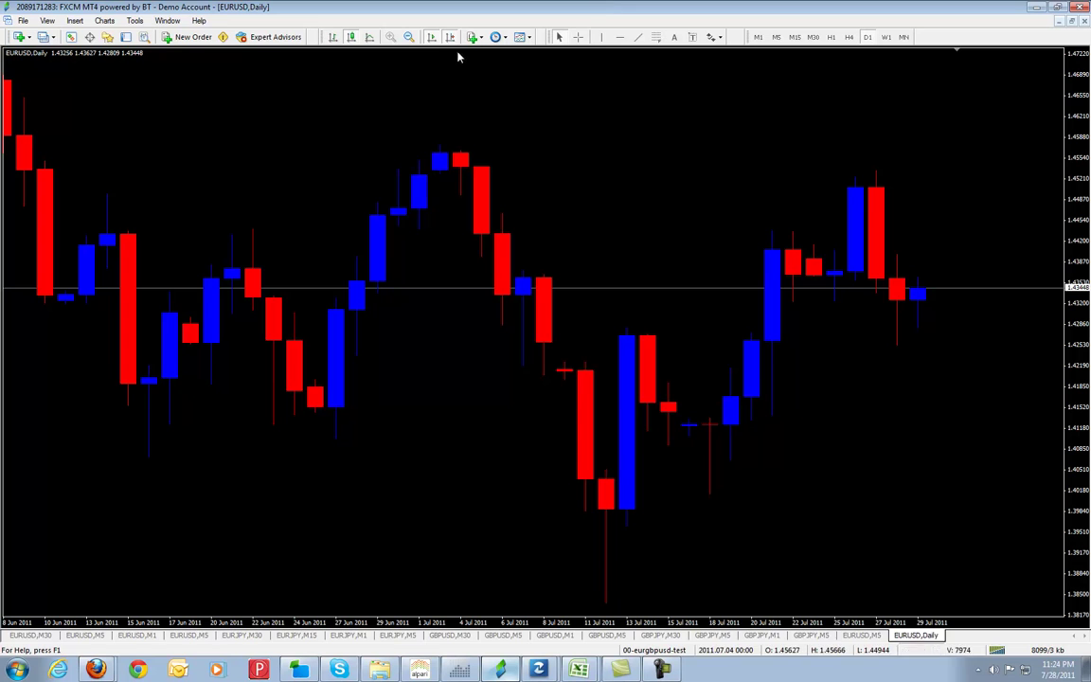
# Draw a Fibonacci retracement from the 28 July low to the 27 July high on the daily chart, and close the chart.
pyautogui.click(656, 37)
pyautogui.moveTo(896, 343); pyautogui.dragTo(873, 171)
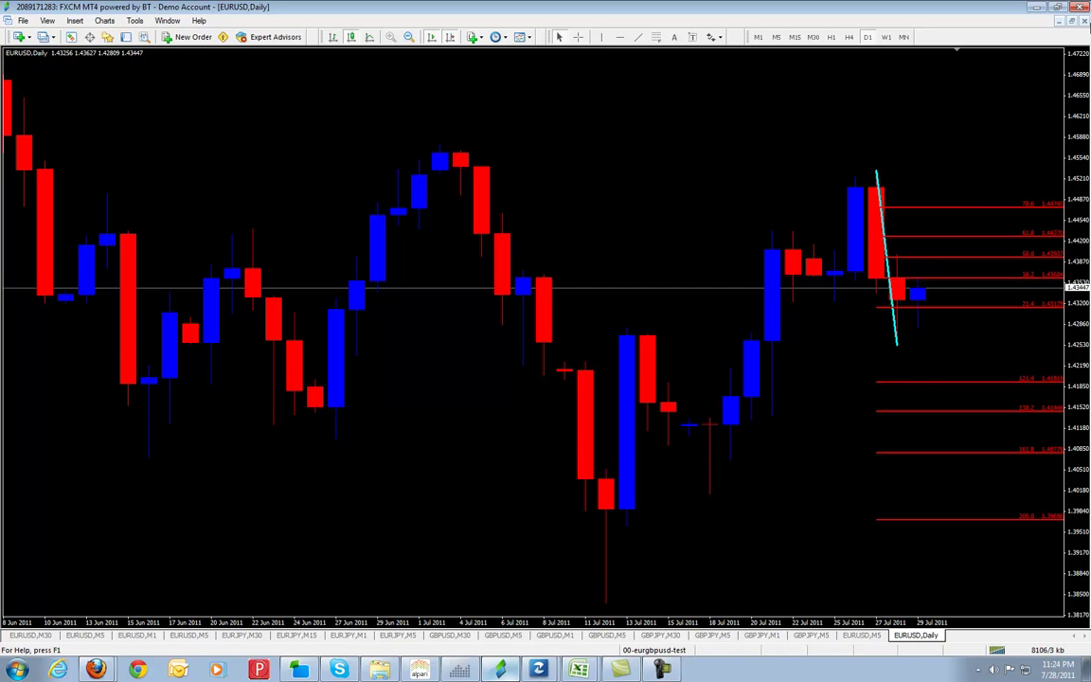
pyautogui.click(1086, 23)
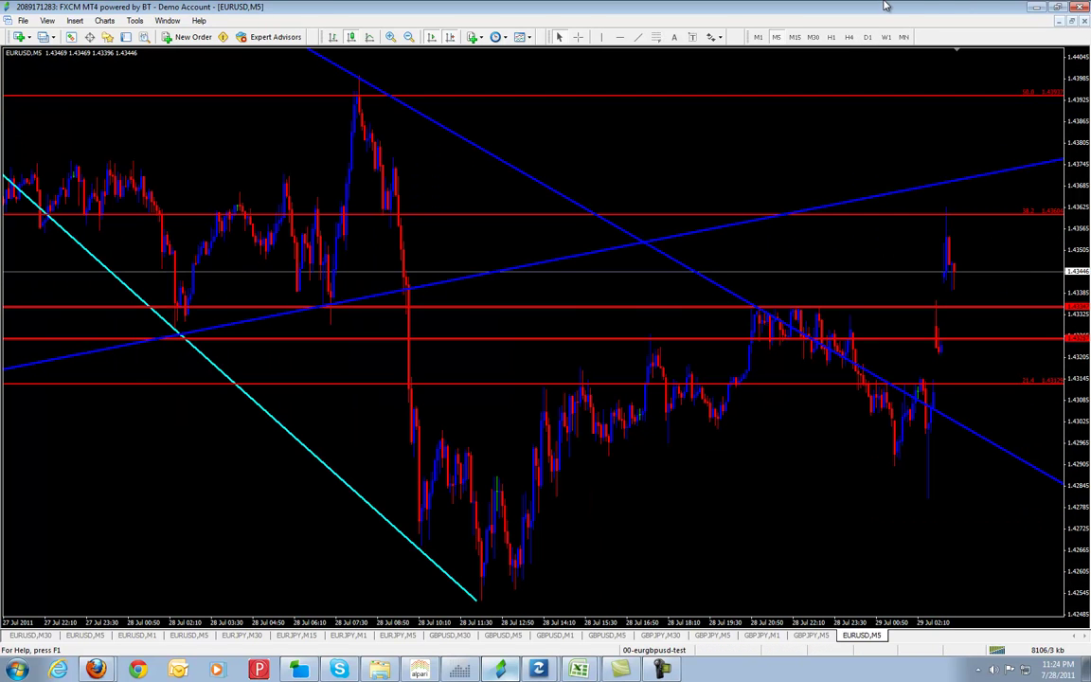
# Return to the Trading_Console workbook in Excel and show the Fibs sheet in the Trading_Console:1 window.
pyautogui.click(1036, 6)
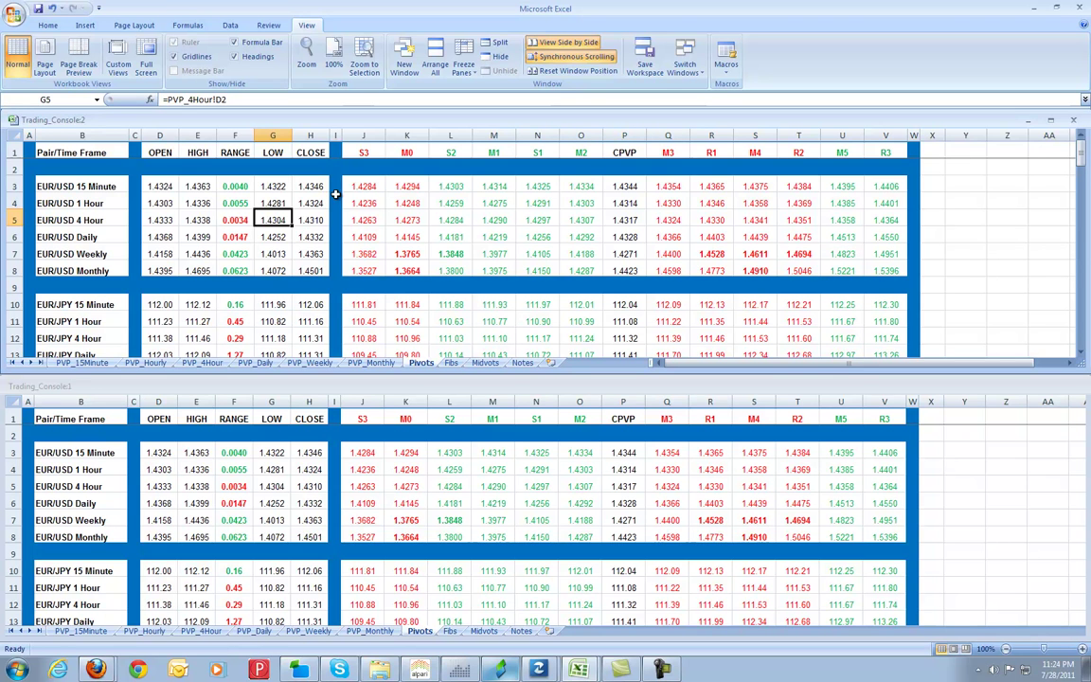
pyautogui.click(445, 253)
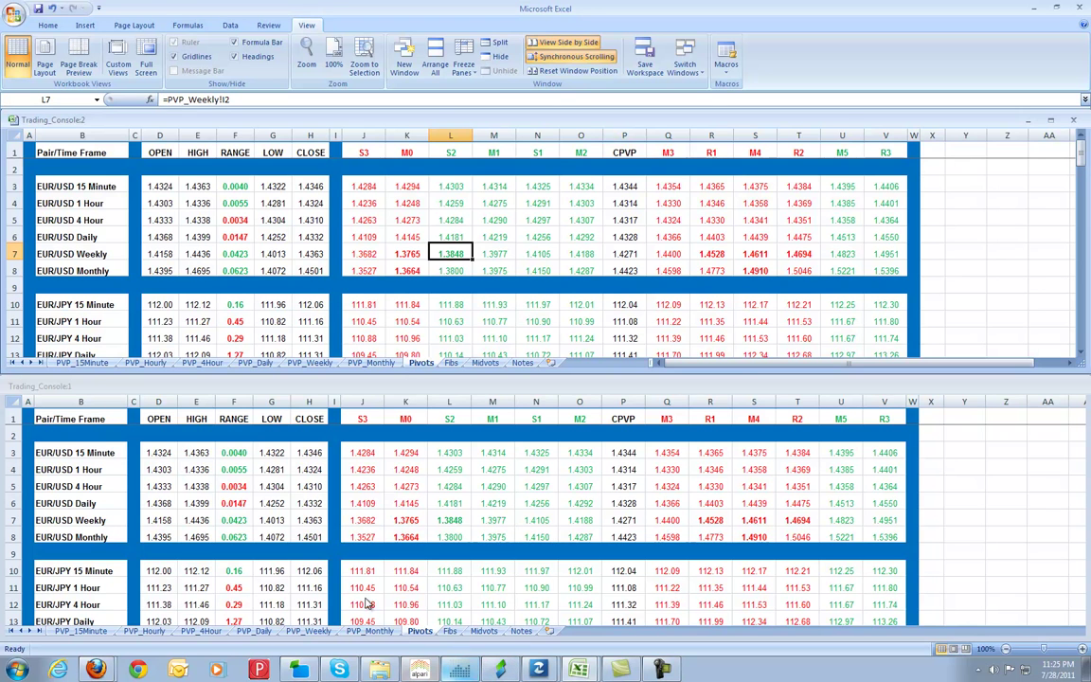
pyautogui.click(448, 512)
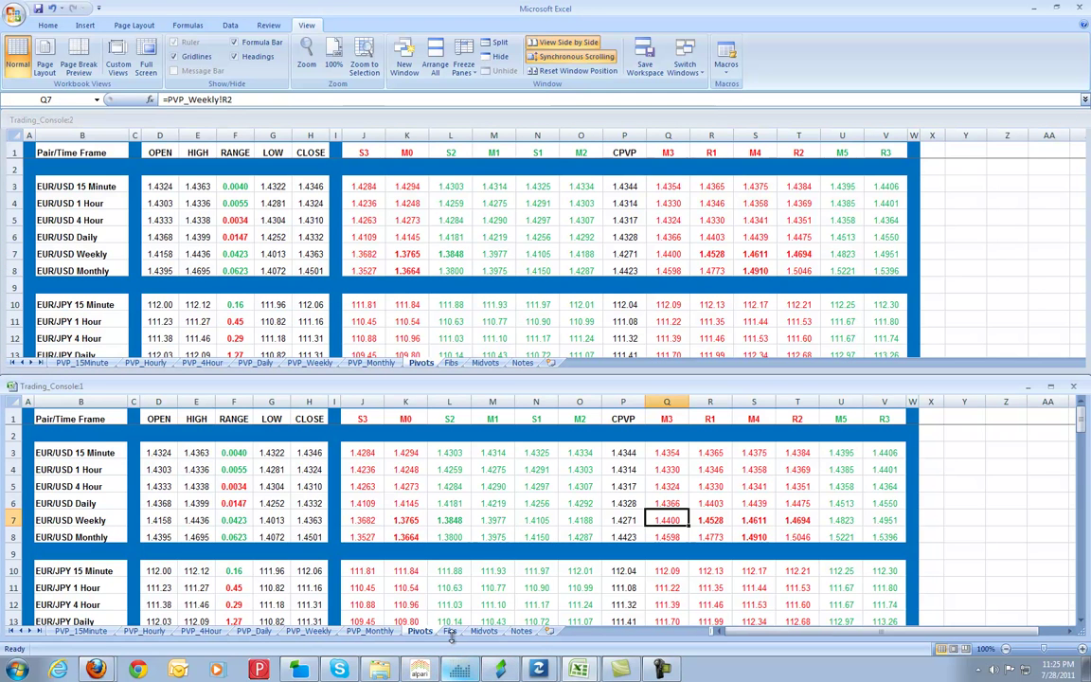
pyautogui.click(450, 632)
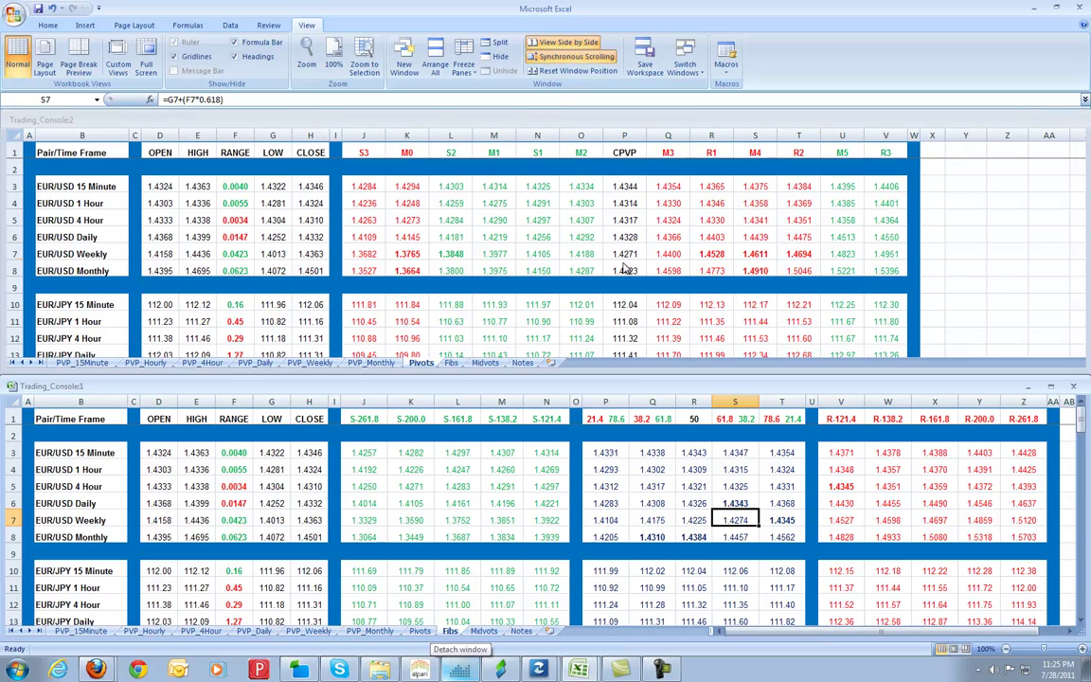
# Compare the EUR/USD pivot levels in the Trading_Console:2 window with the Fibonacci levels in Trading_Console:1.
pyautogui.click(405, 119)
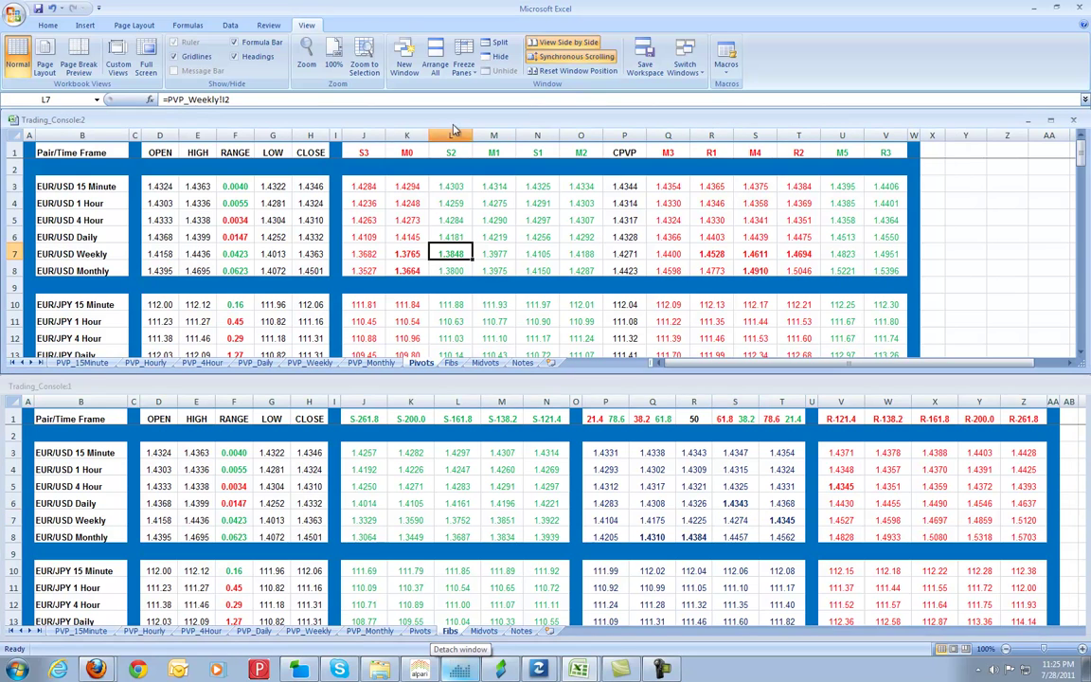
pyautogui.click(701, 234)
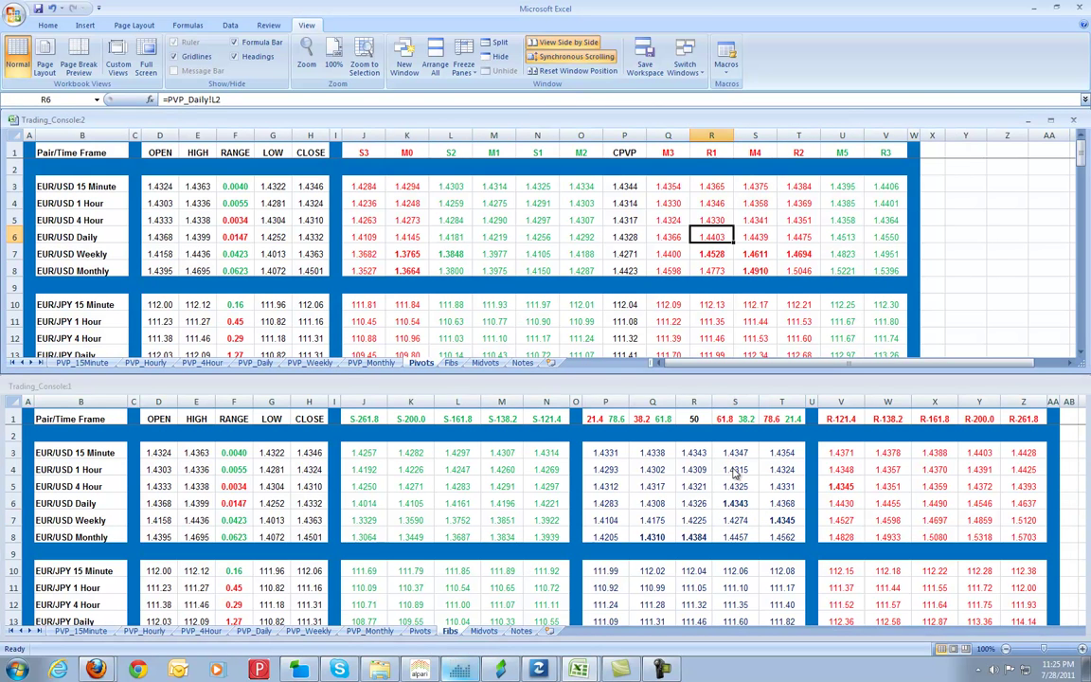
pyautogui.click(725, 478)
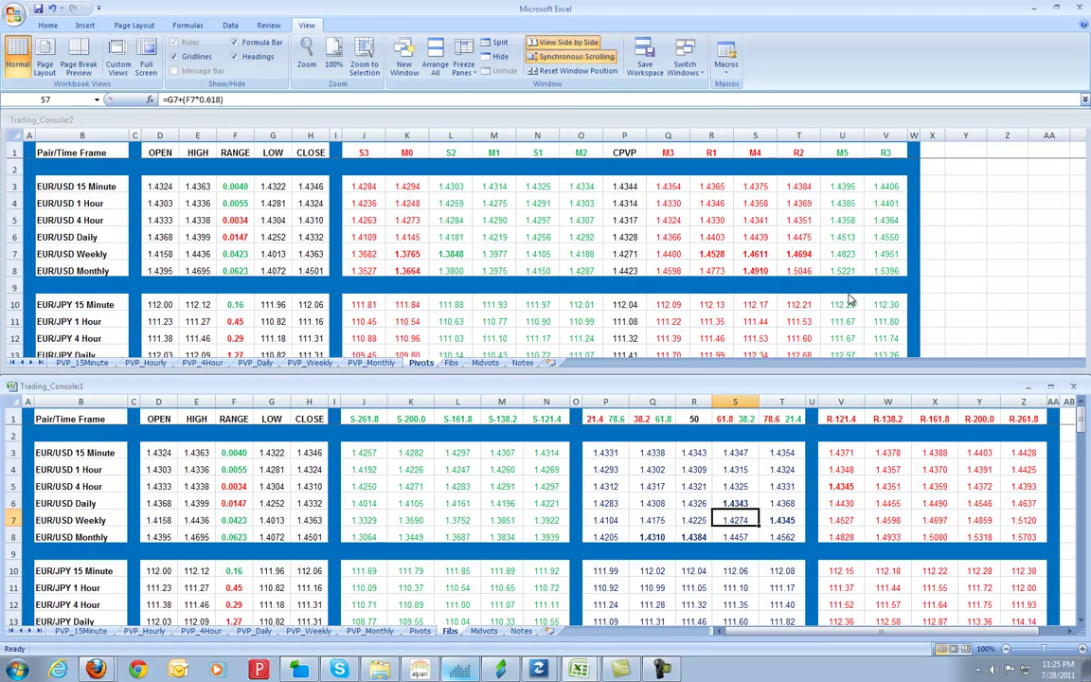
pyautogui.hotkey('ctrl', 'Tab')
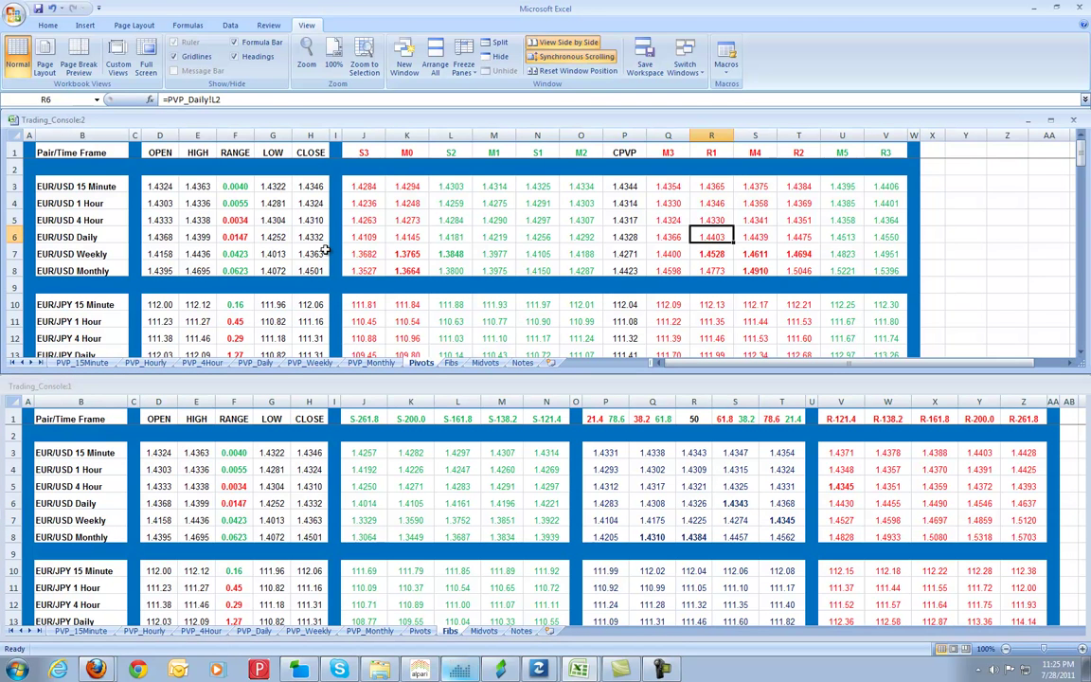
# Examine the EUR/USD 15 Minute and 1 Hour rows and their RANGE cells on the Pivots sheet.
pyautogui.click(71, 184)
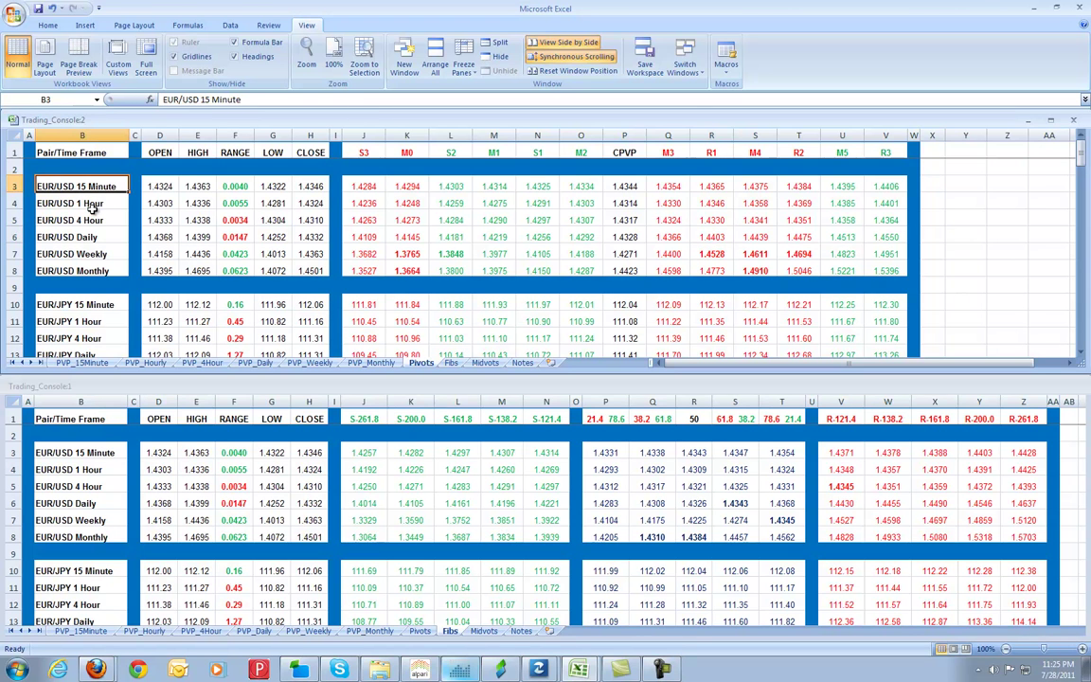
pyautogui.click(108, 207)
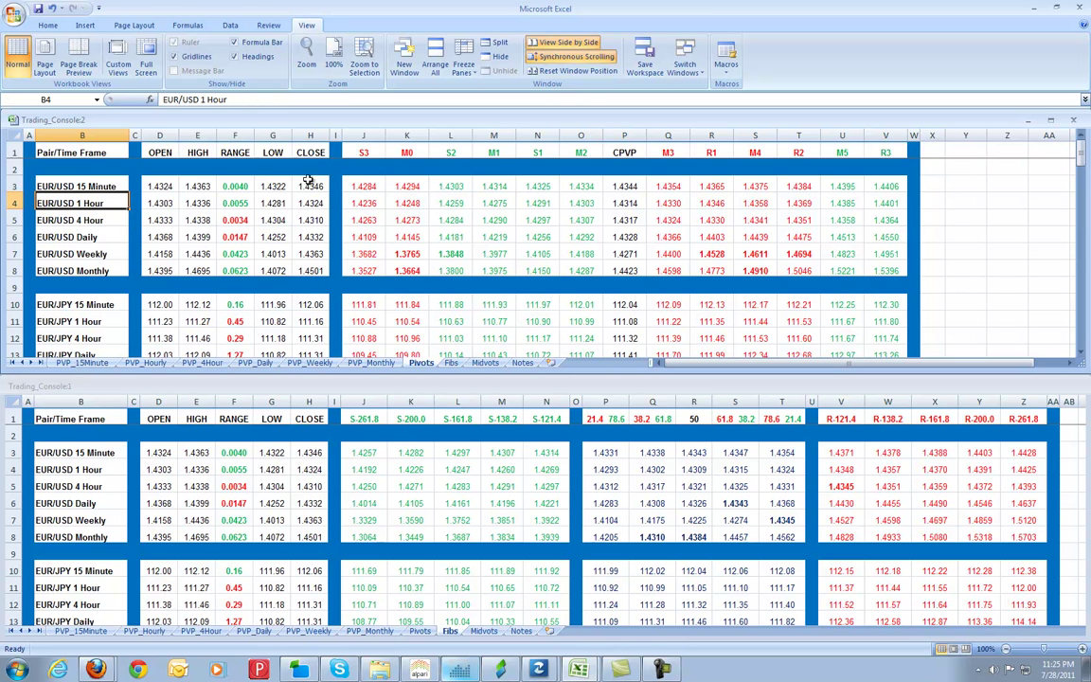
pyautogui.click(98, 185)
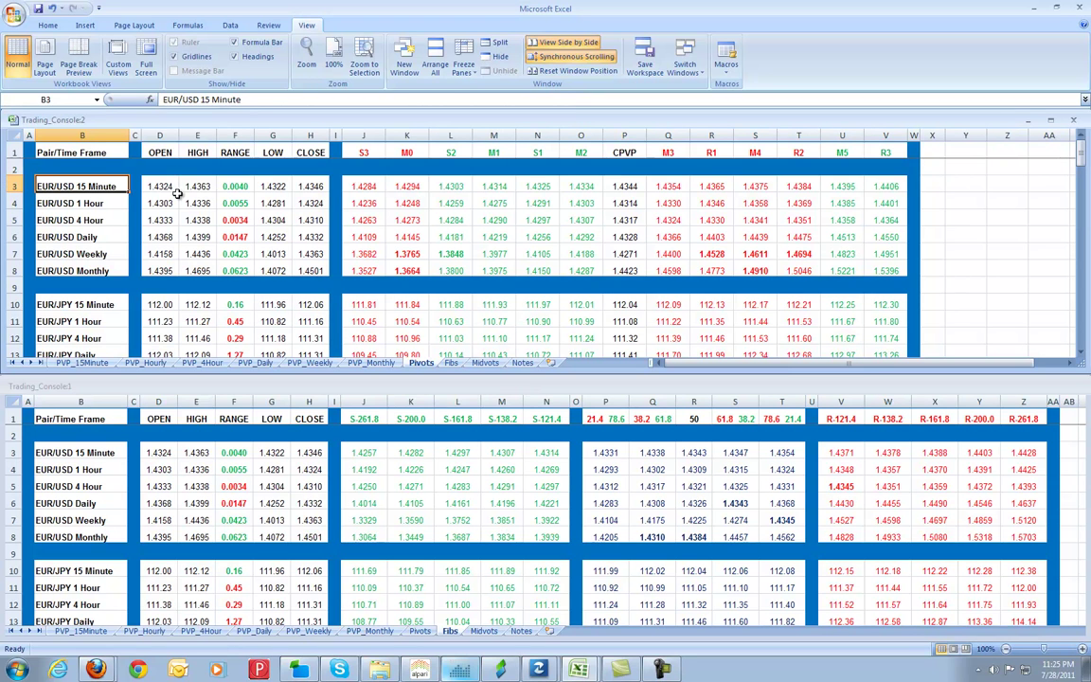
pyautogui.click(234, 184)
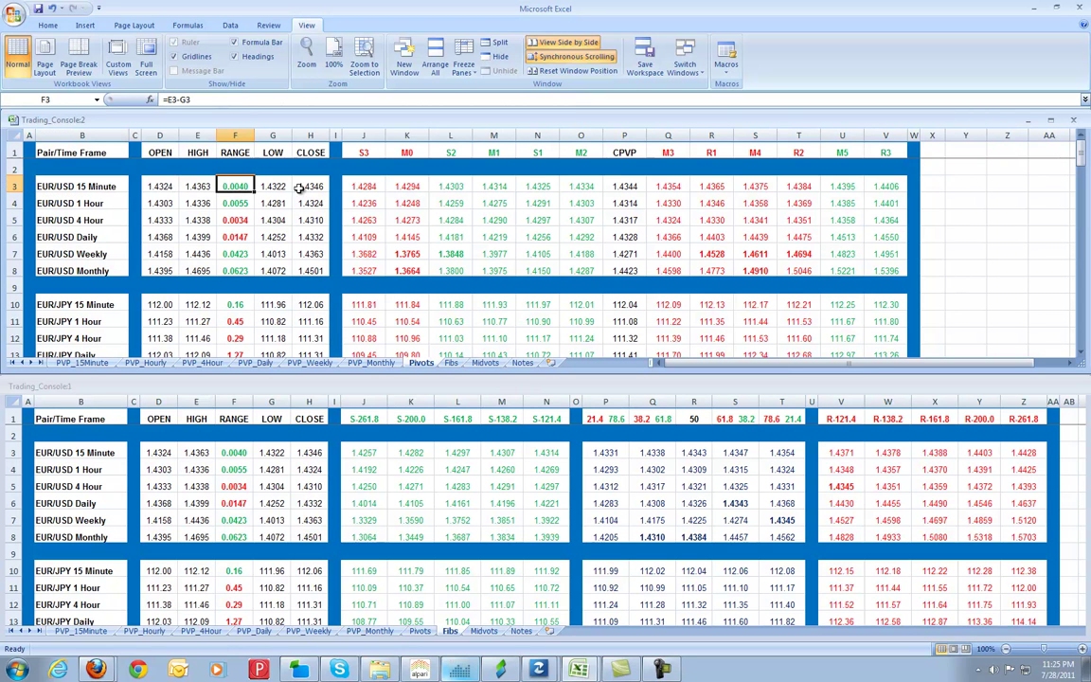
pyautogui.click(237, 202)
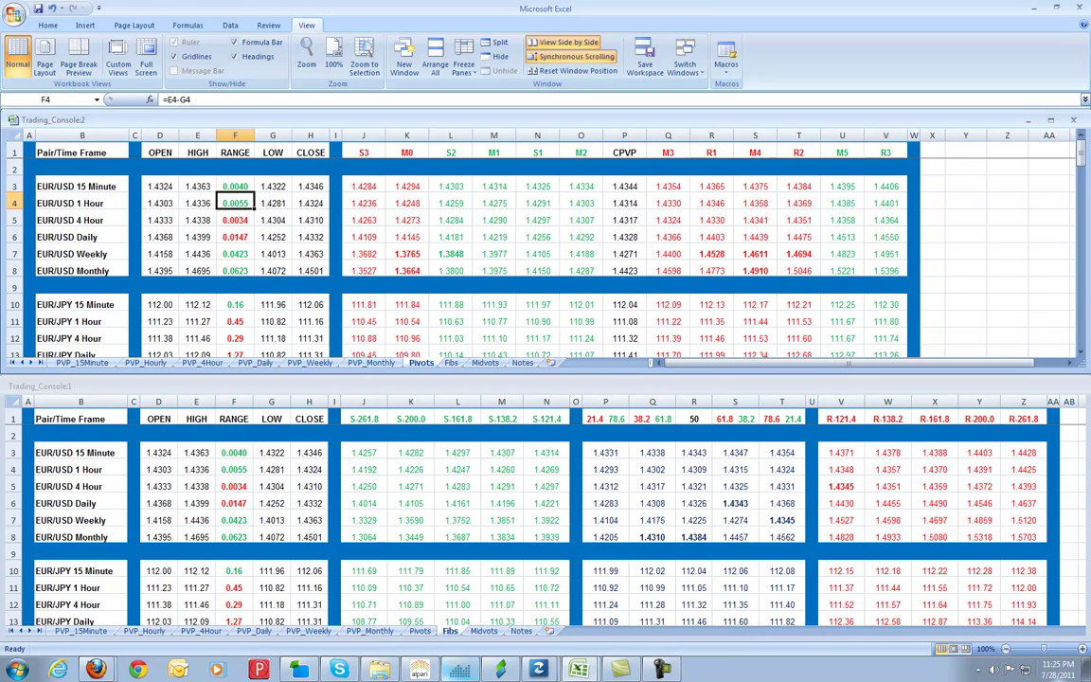
pyautogui.click(228, 183)
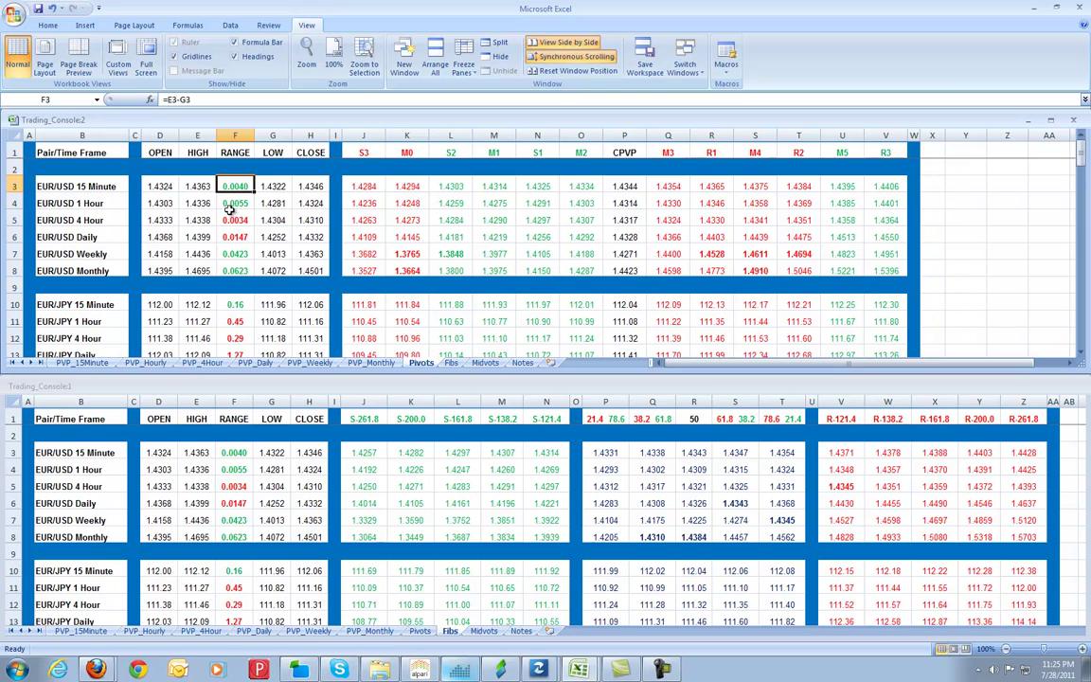
pyautogui.click(239, 204)
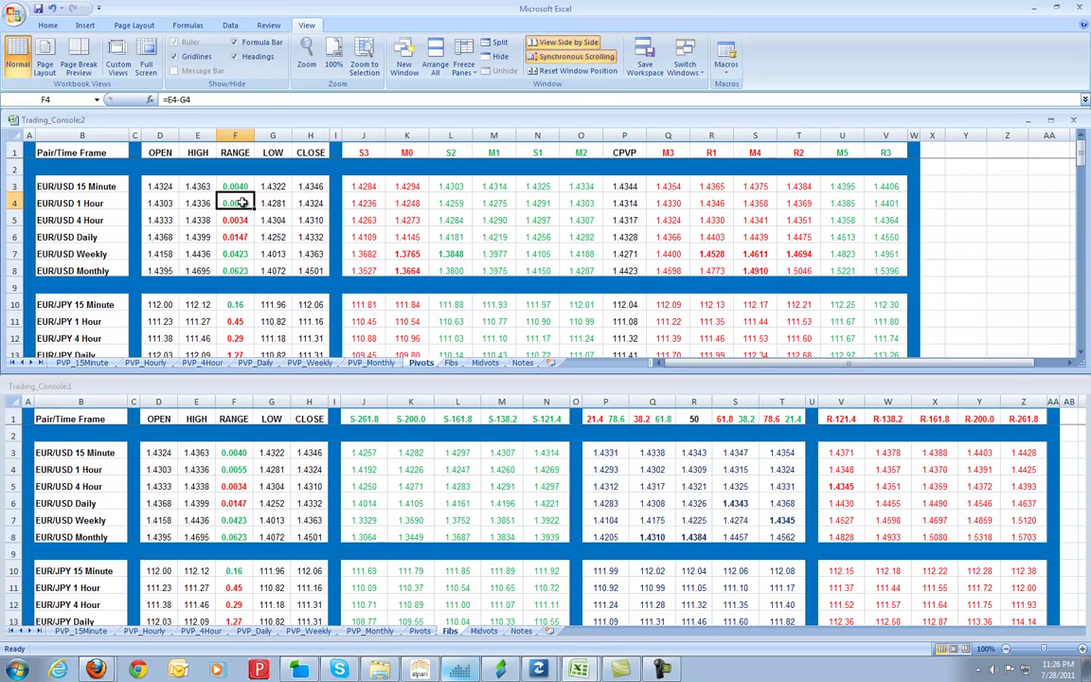
pyautogui.click(661, 669)
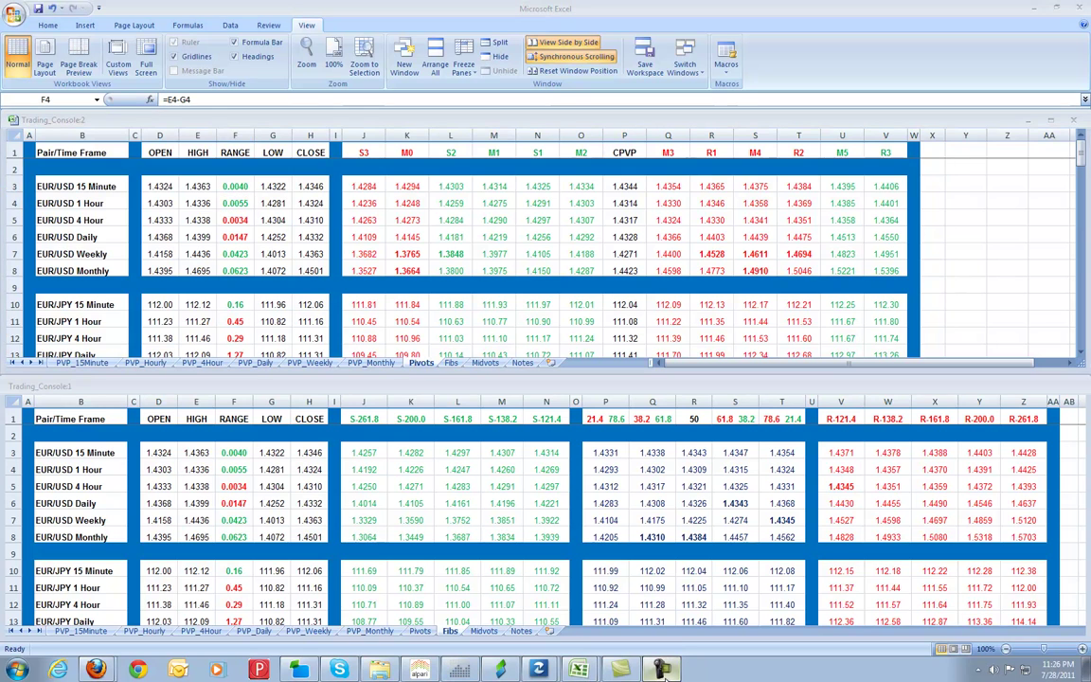
pyautogui.click(1029, 616)
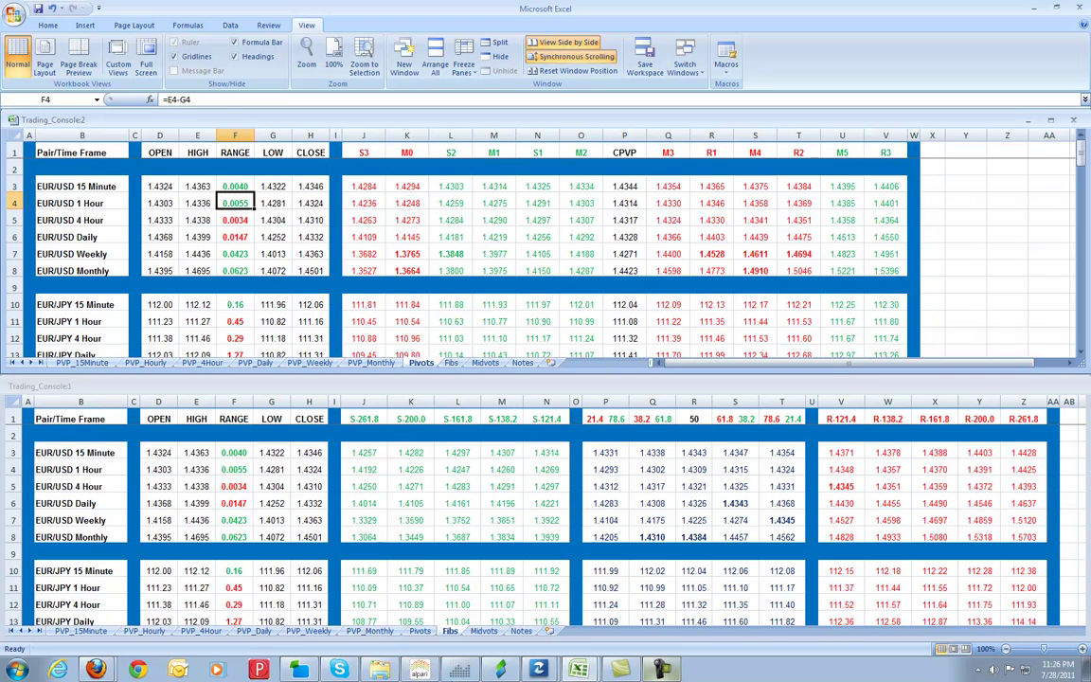
# Check the EURUSD 5-minute chart in FXCM MT4, and return to the Trading_Console workbook in Excel.
pyautogui.click(507, 672)
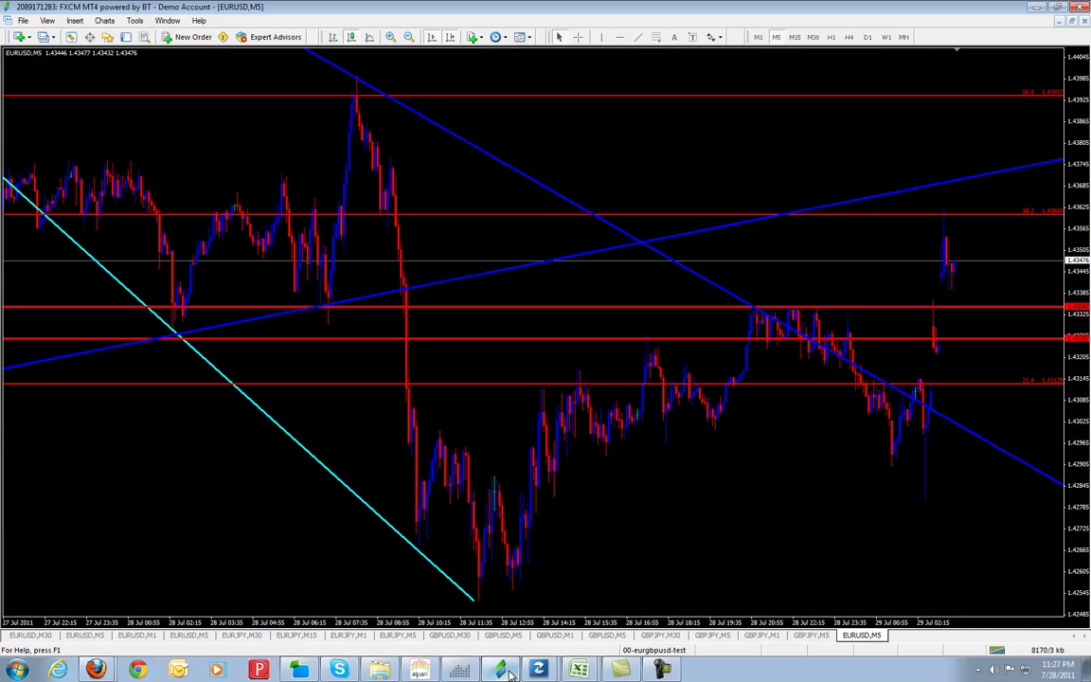
pyautogui.click(507, 672)
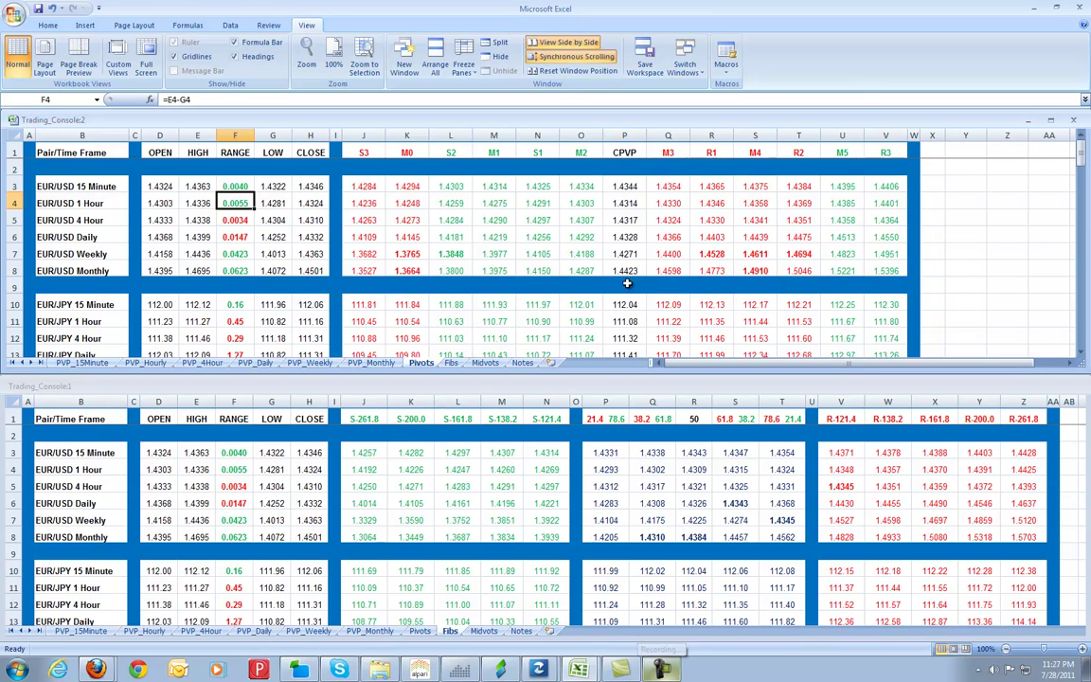
# Step through the EUR/USD RANGE cells from the 15 Minute row down to the Monthly row on the Pivots sheet.
pyautogui.click(232, 188)
pyautogui.press('Right')
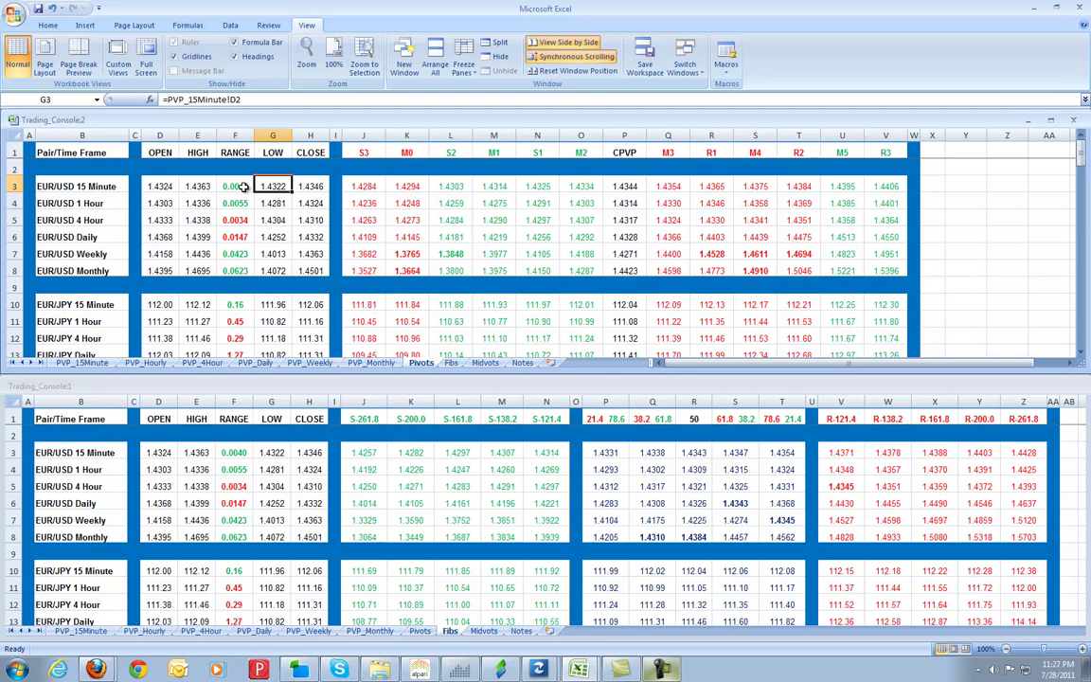
pyautogui.click(242, 187)
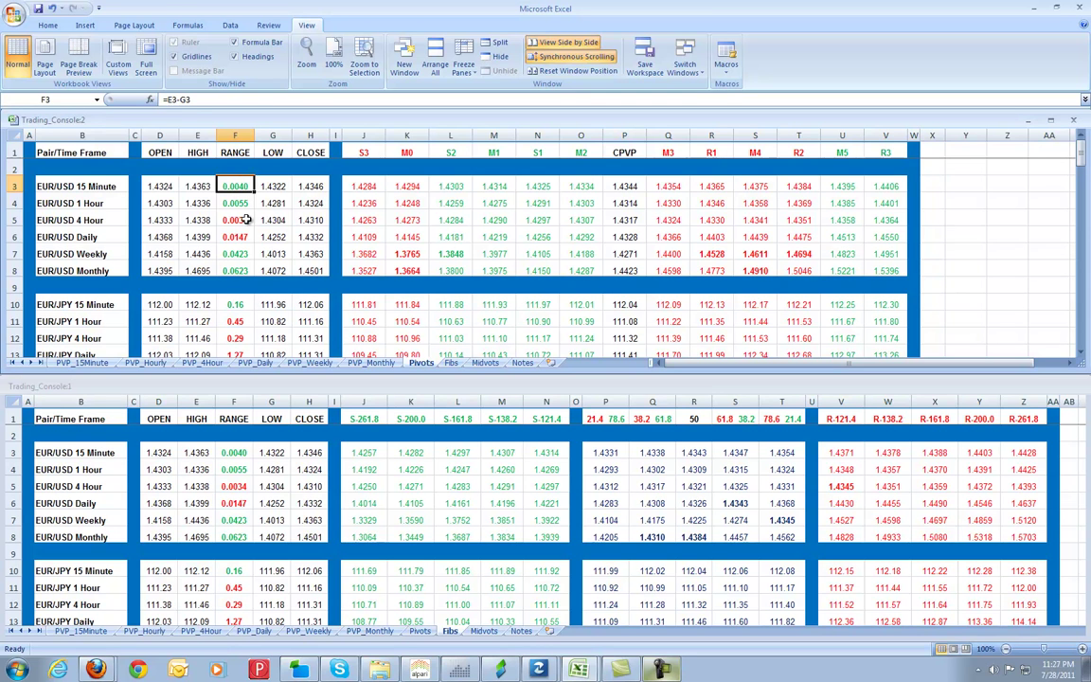
pyautogui.click(231, 201)
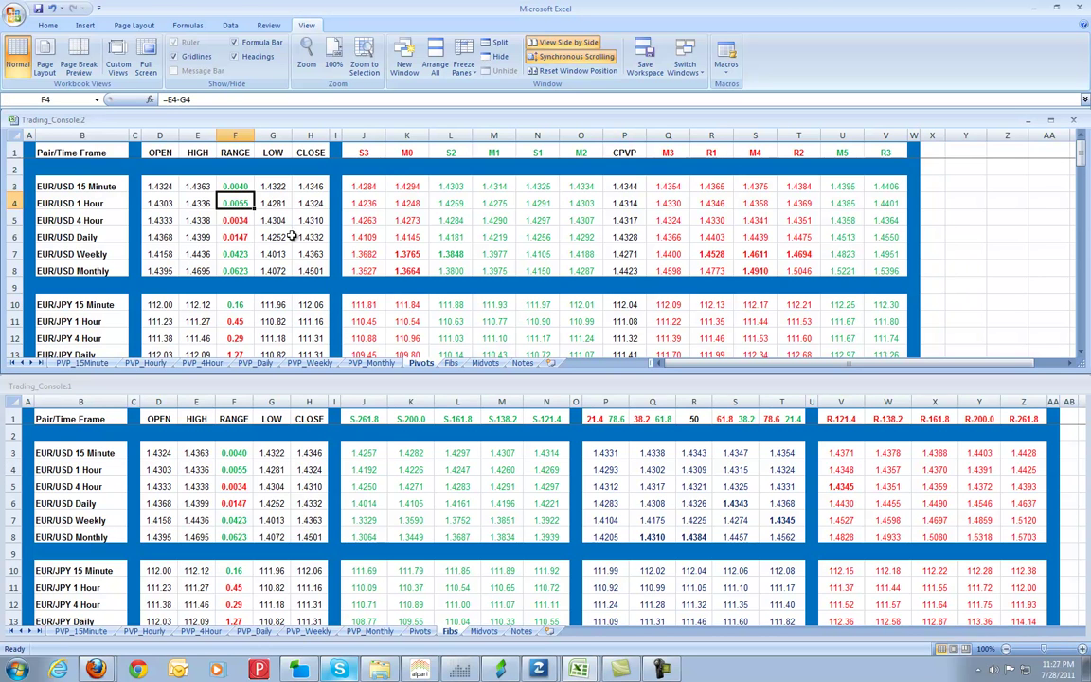
pyautogui.click(231, 219)
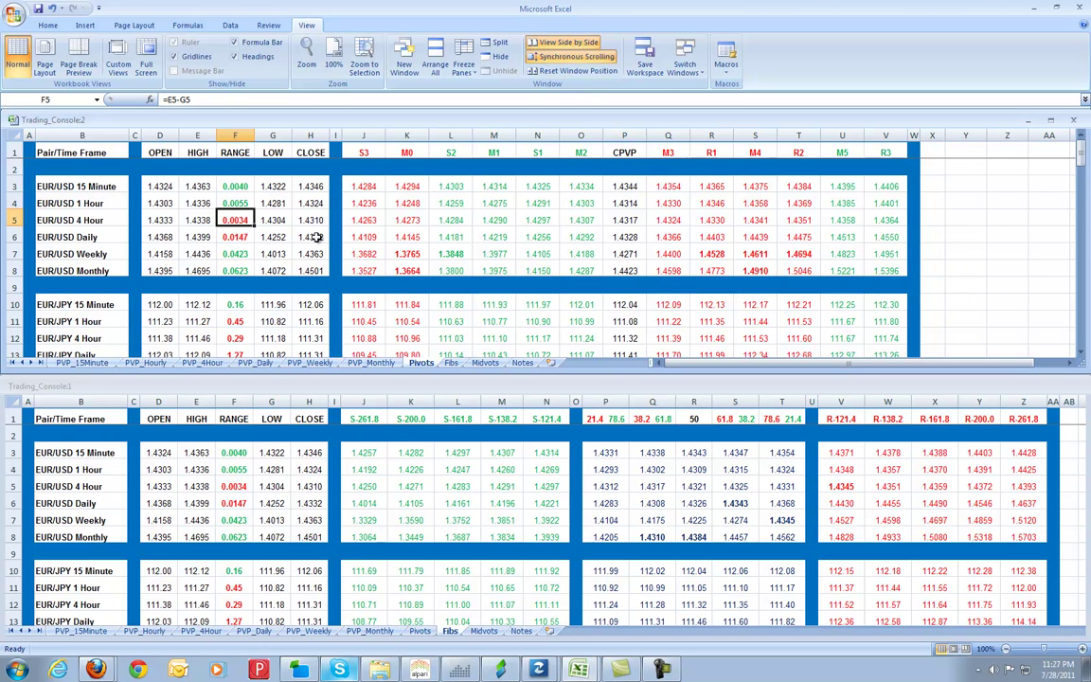
pyautogui.click(236, 239)
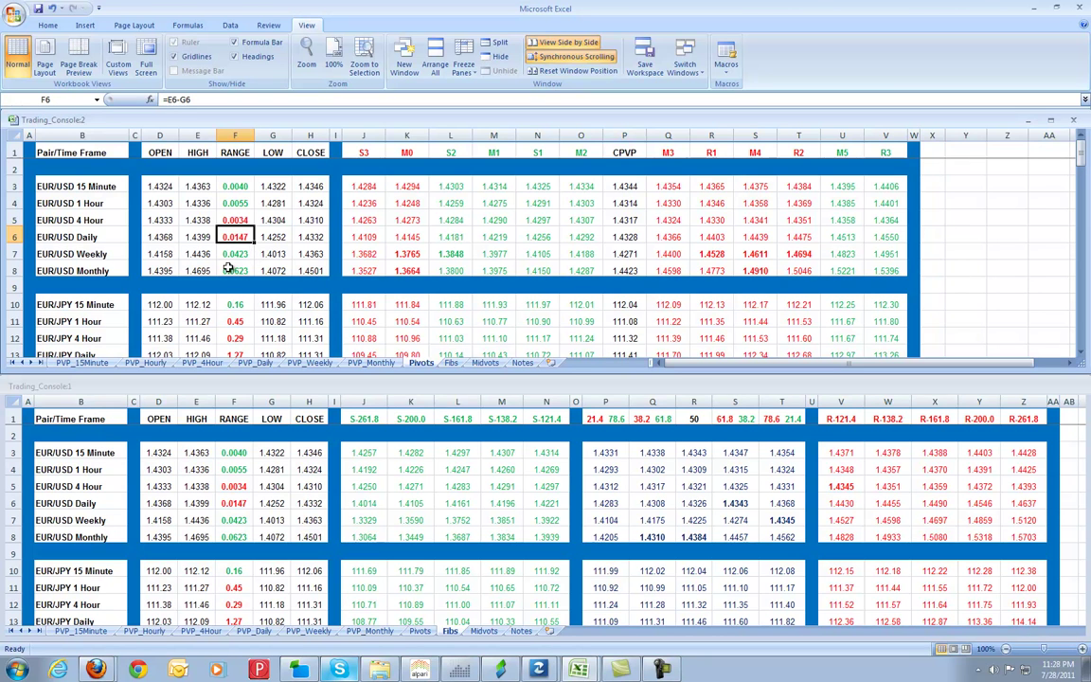
pyautogui.press('Down')
pyautogui.press('Down')
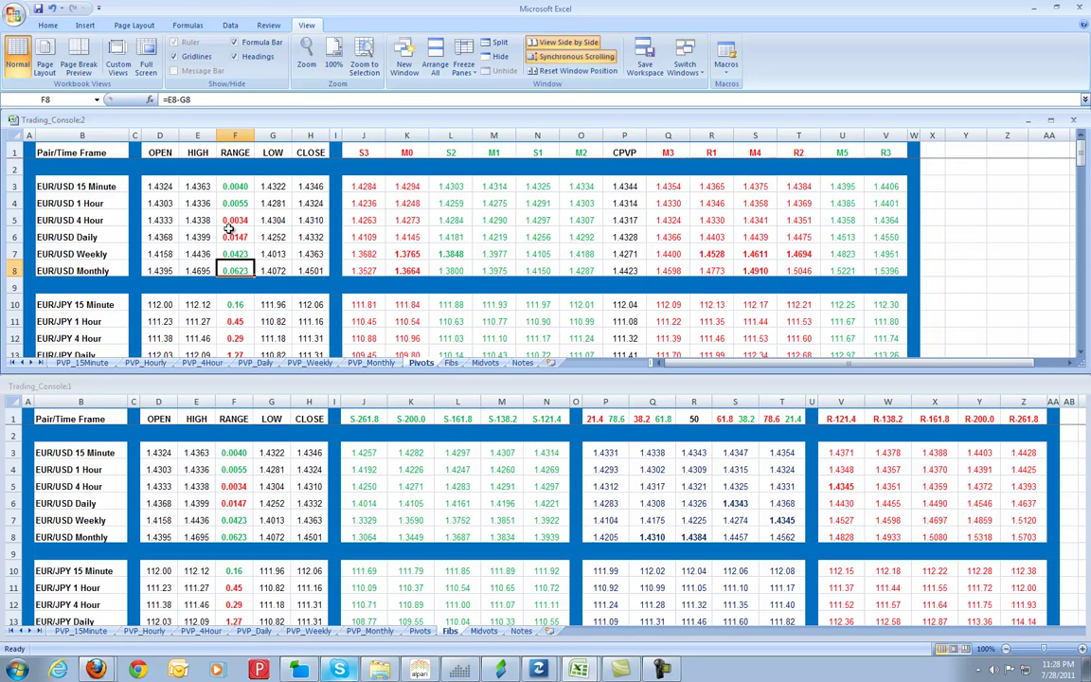
# Review the EUR/USD 15 Minute CLOSE cell against the 1 Hour and 15 Minute RANGE cells.
pyautogui.click(313, 184)
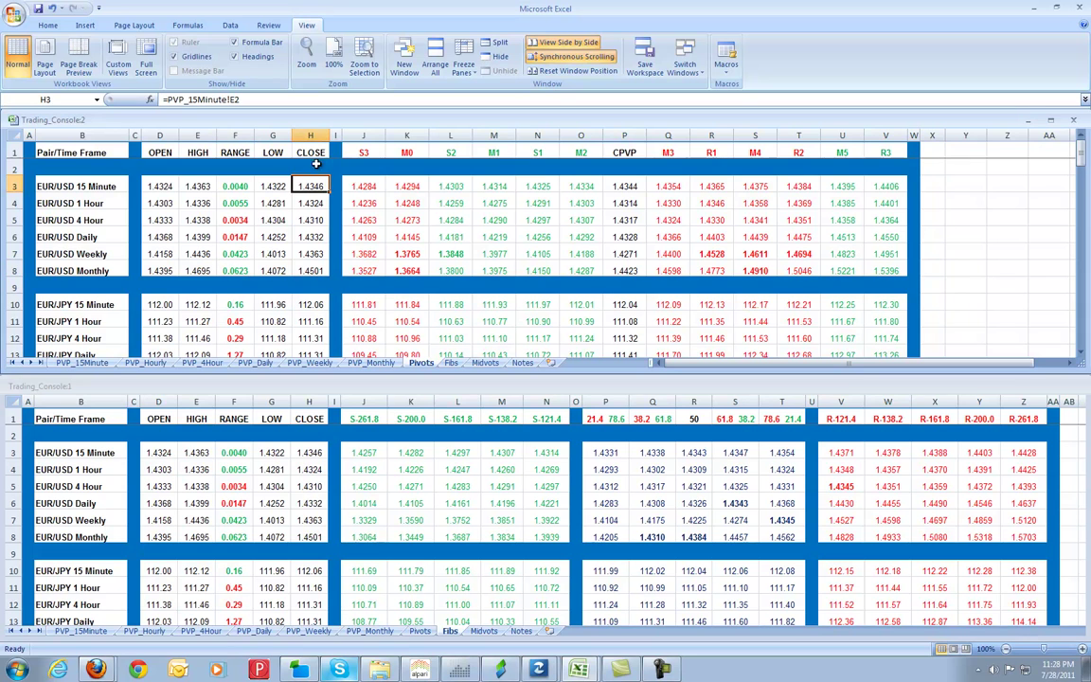
pyautogui.click(239, 204)
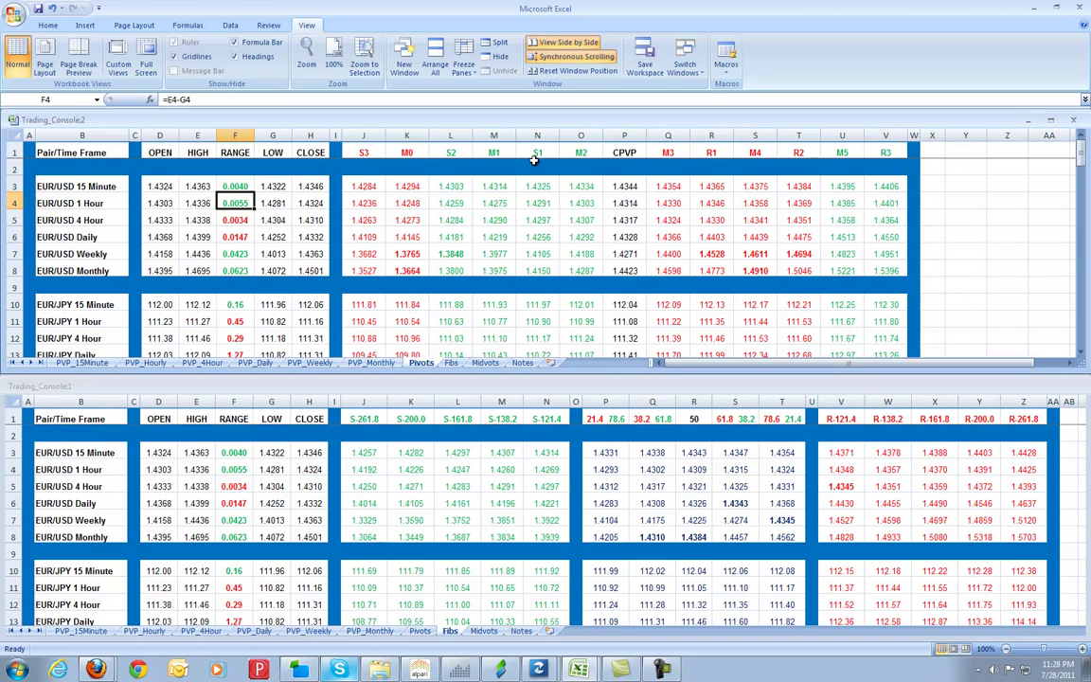
pyautogui.click(247, 187)
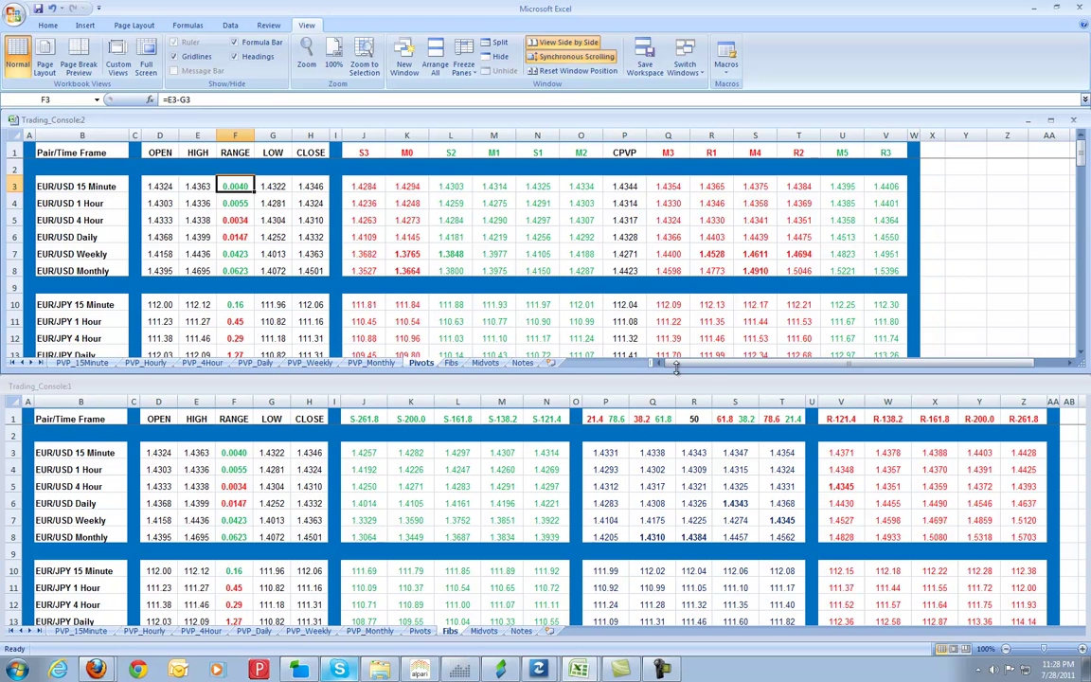
# Compare the EUR/USD CPVP pivots across time frames, and select the 15 Minute to Daily values in P3:P6.
pyautogui.click(627, 237)
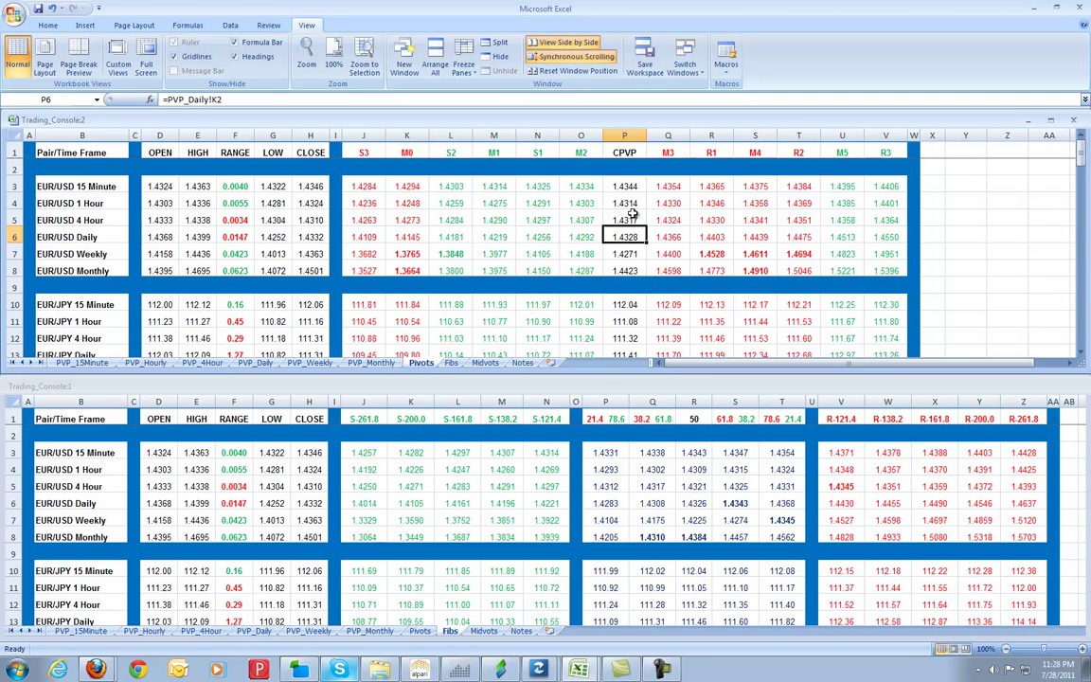
pyautogui.click(628, 254)
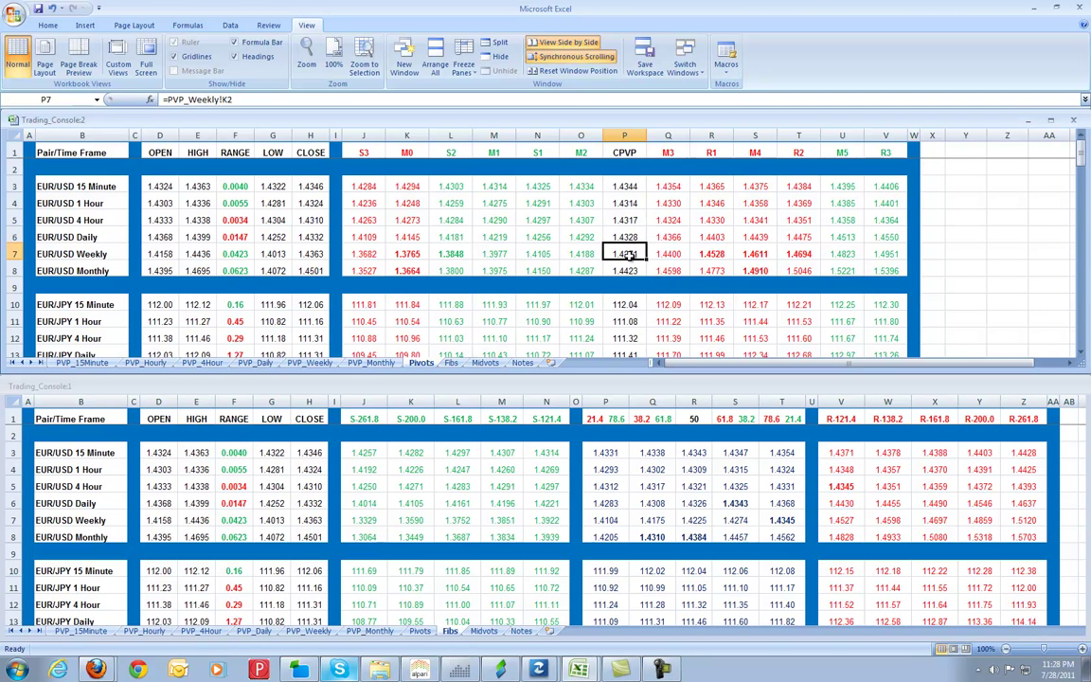
pyautogui.click(630, 237)
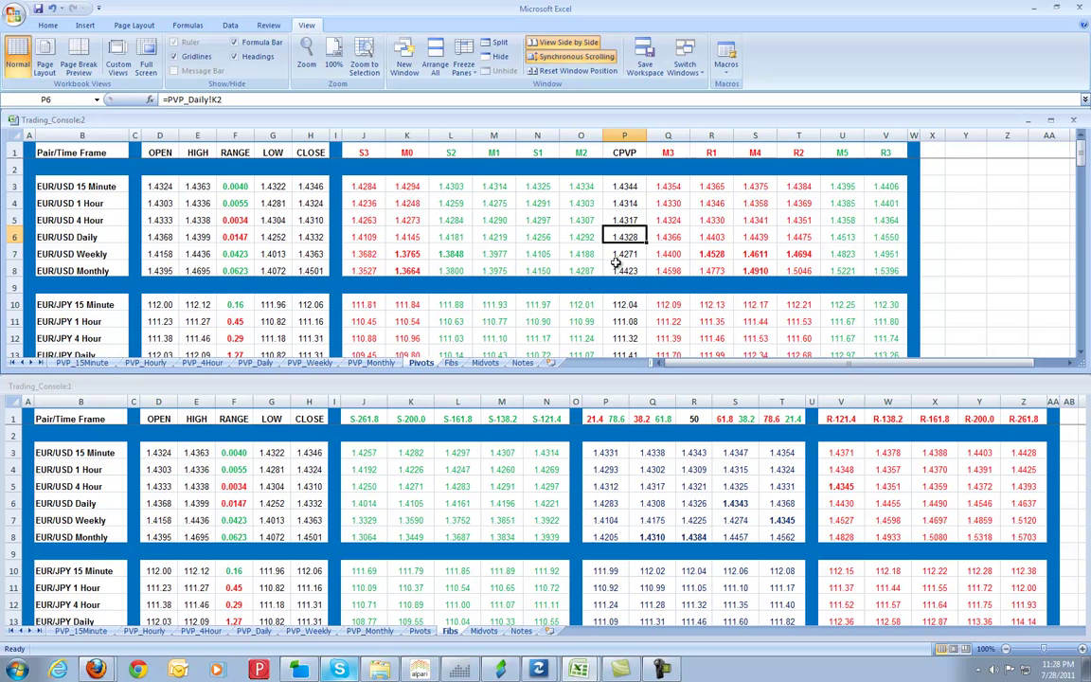
pyautogui.click(630, 185)
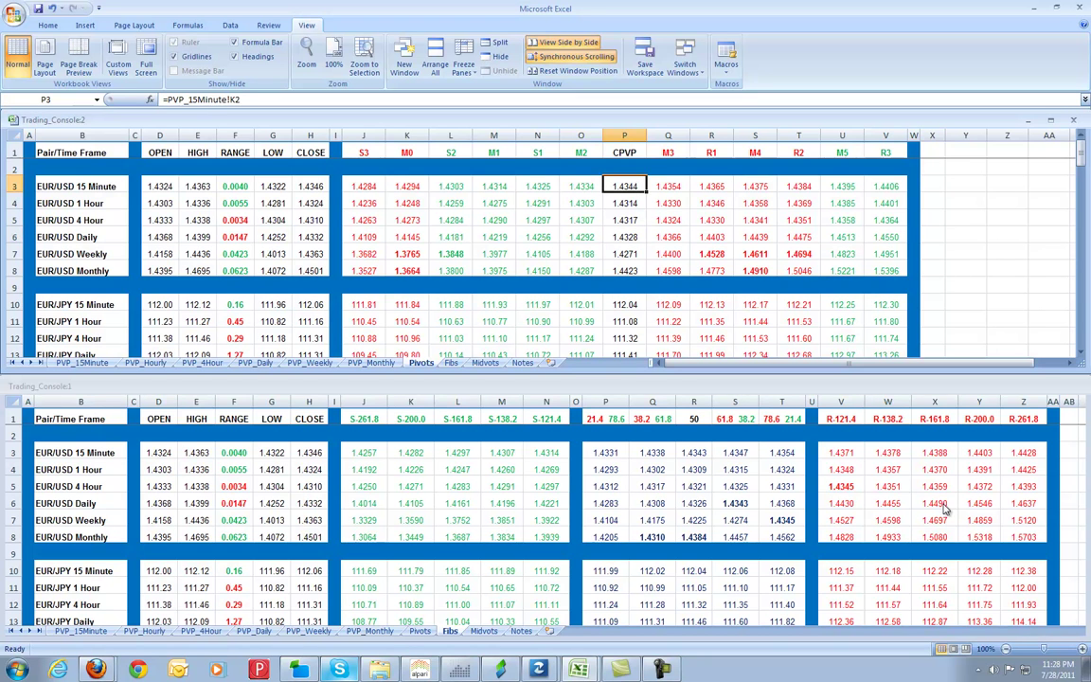
pyautogui.click(625, 253)
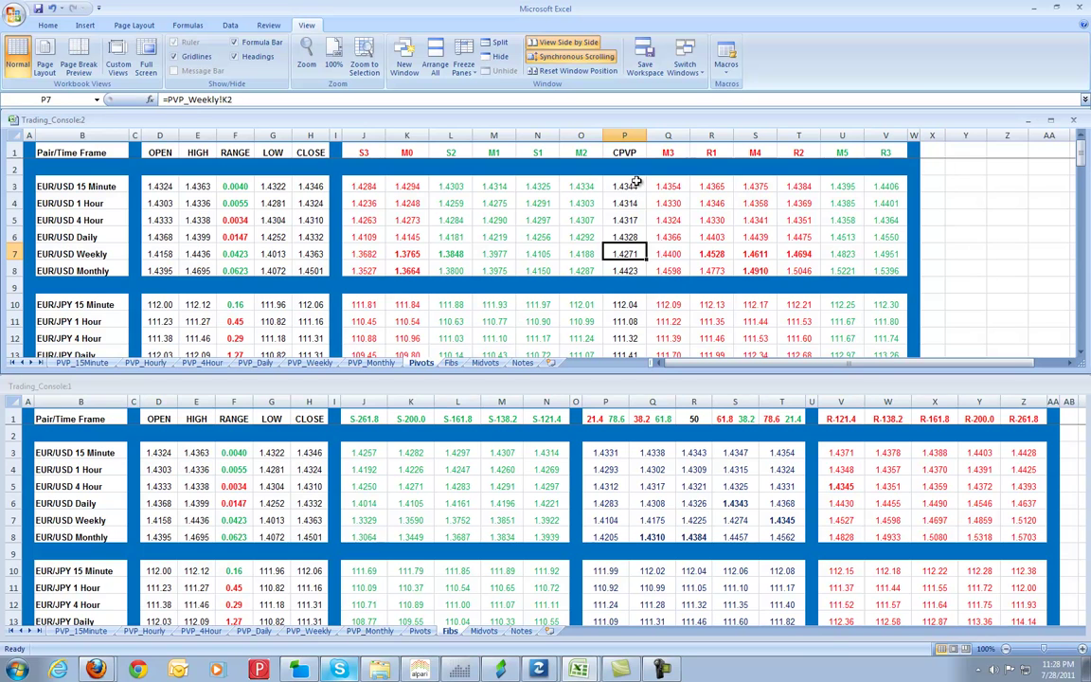
pyautogui.moveTo(630, 184); pyautogui.dragTo(628, 238)
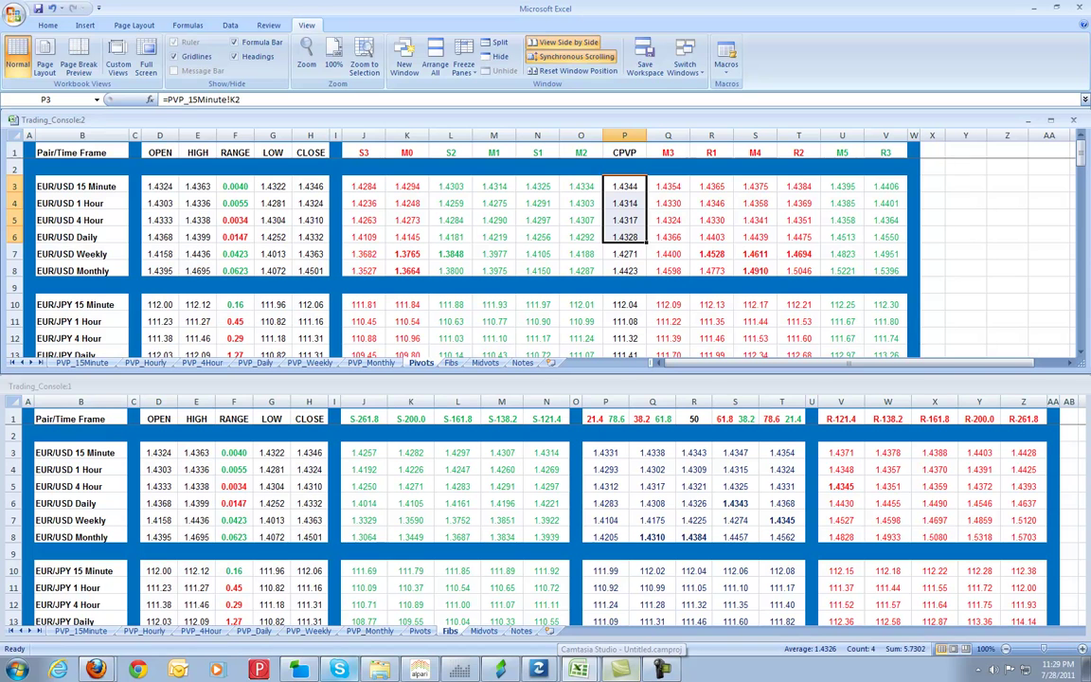
# On the EURUSD M5 chart in MT4, lower the upper of the two close horizontal lines to about 1.4330 and delete the other.
pyautogui.click(501, 669)
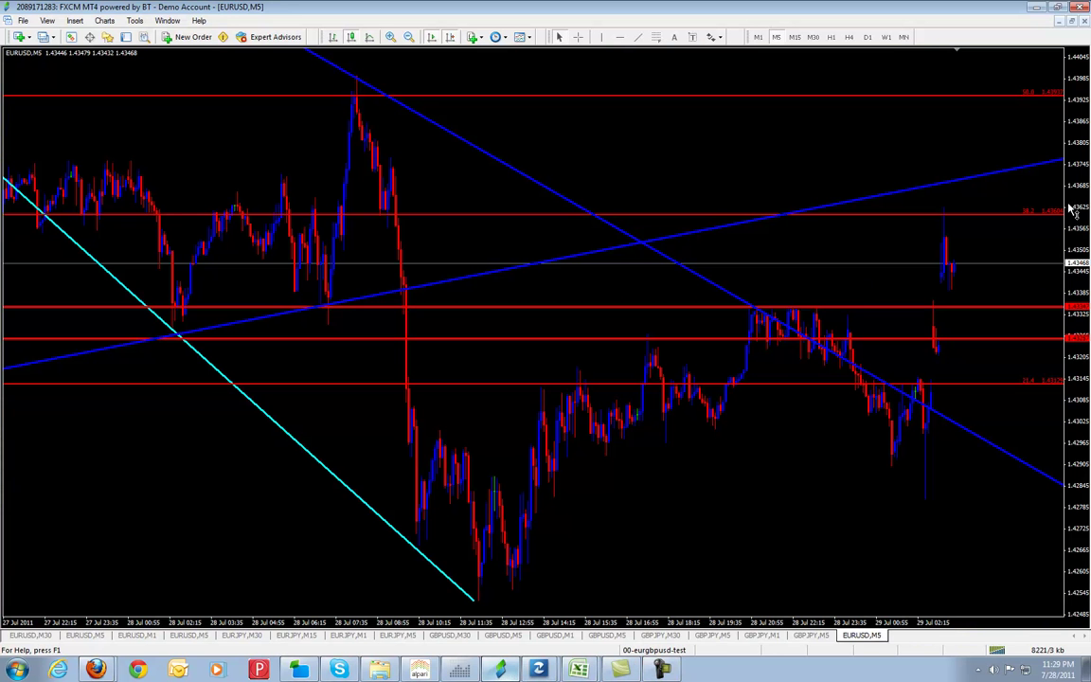
pyautogui.doubleClick(1046, 308)
pyautogui.moveTo(1045, 308); pyautogui.dragTo(1045, 322)
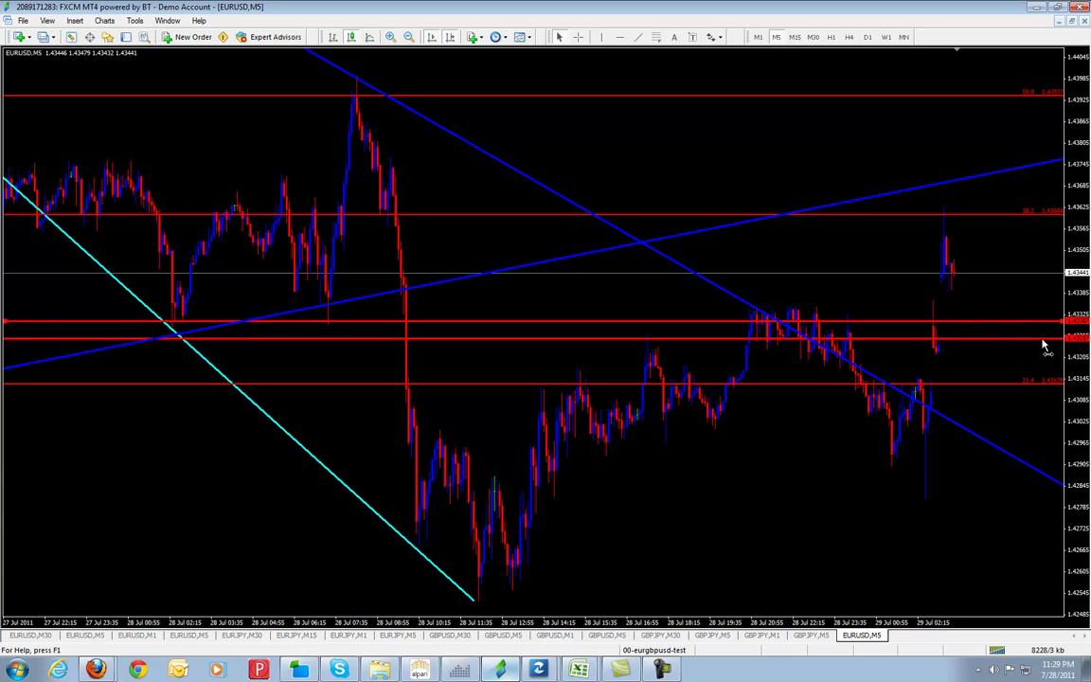
pyautogui.moveTo(1046, 338); pyautogui.dragTo(946, 520)
pyautogui.rightClick(945, 521)
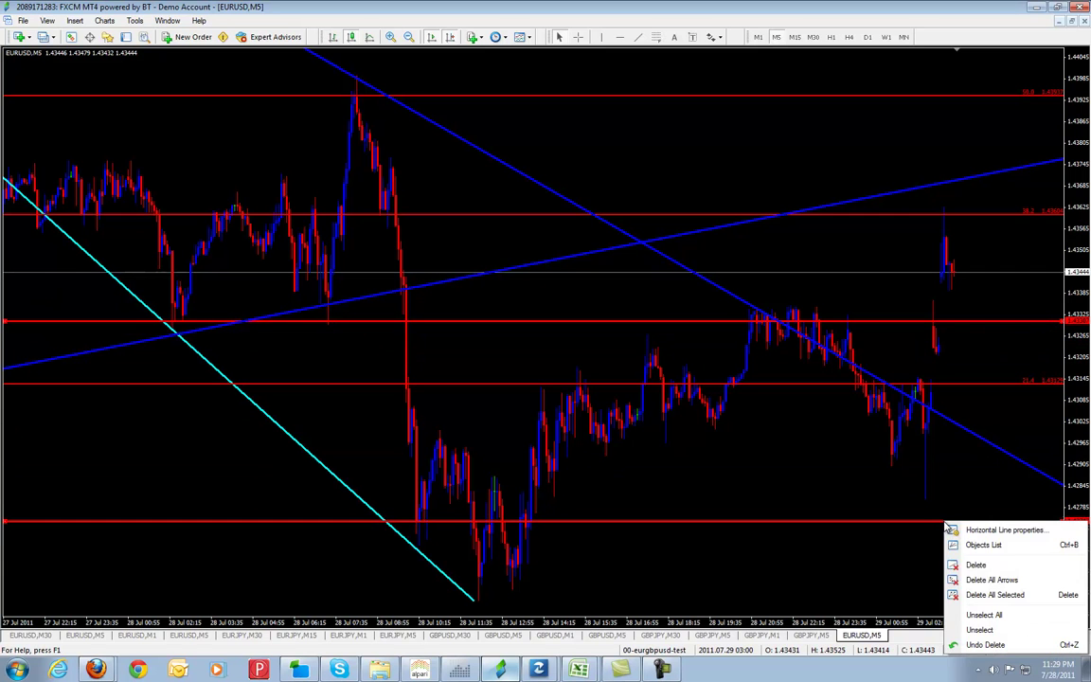
pyautogui.click(976, 564)
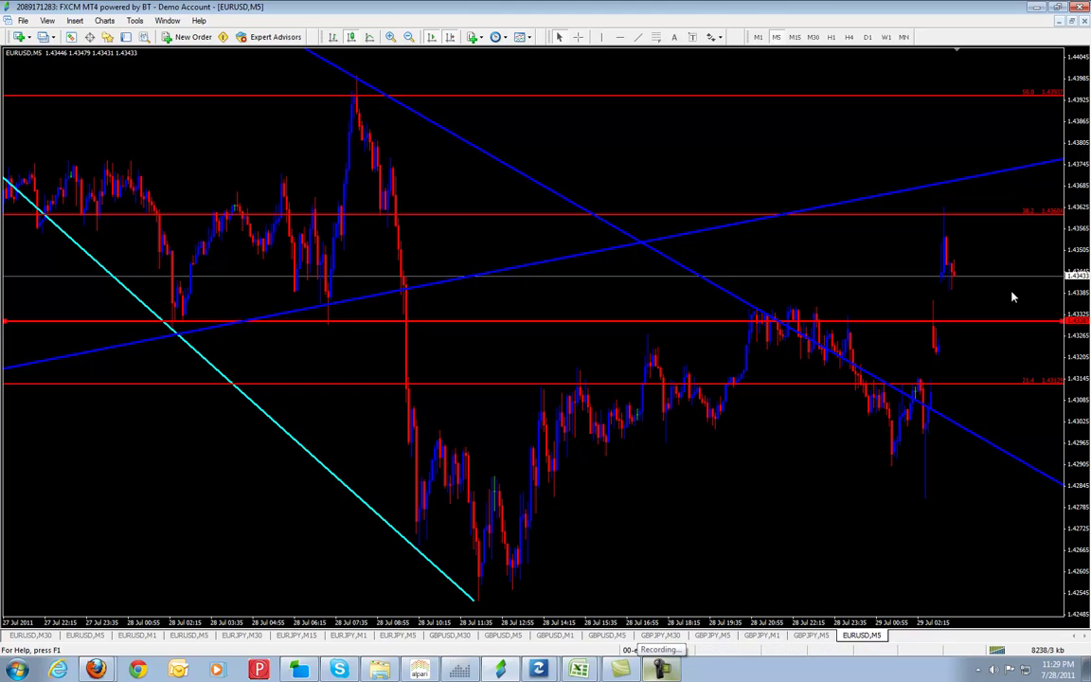
# View EURUSD on the M30 time frame, restore M5, and return to the Trading_Console workbook in Excel.
pyautogui.click(813, 37)
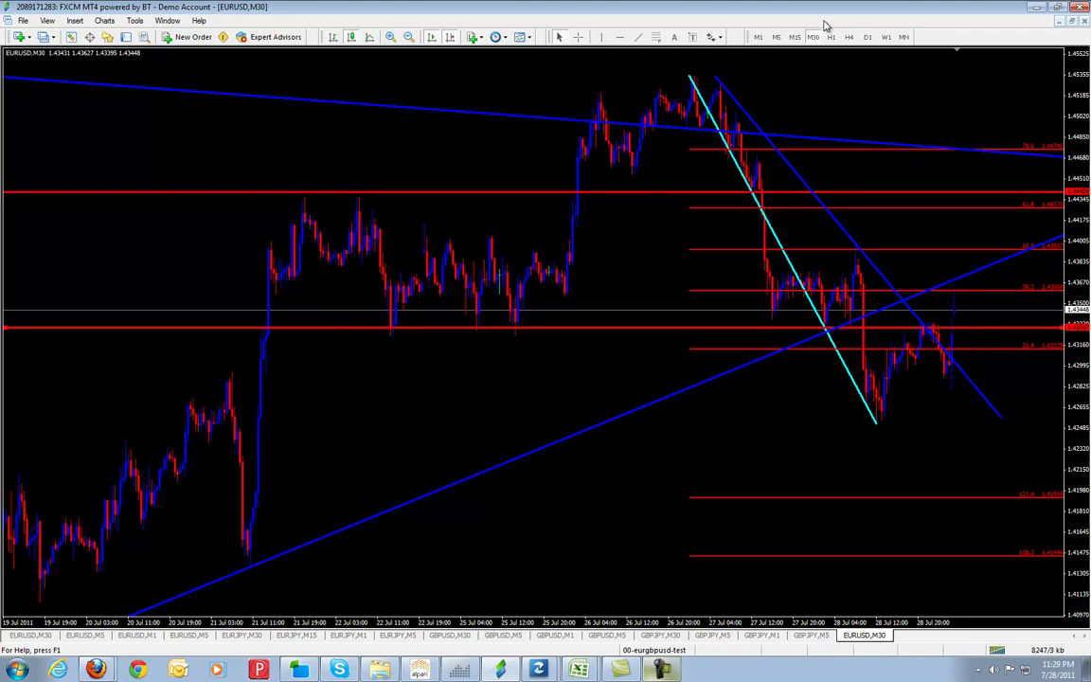
pyautogui.click(776, 37)
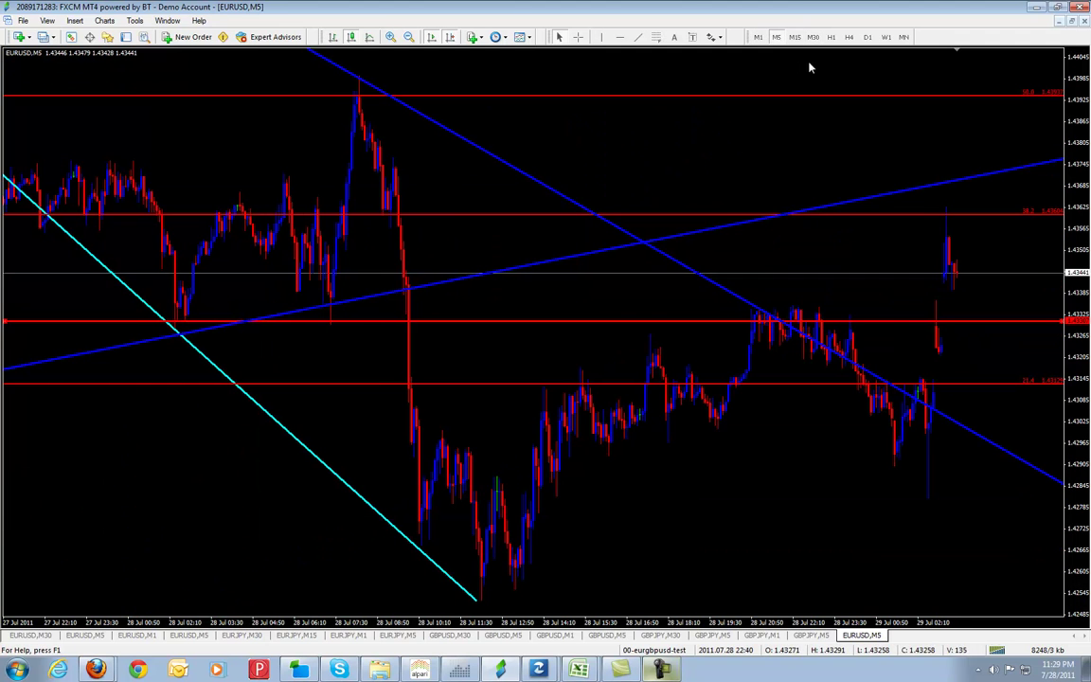
pyautogui.hotkey('alt', 'Tab')
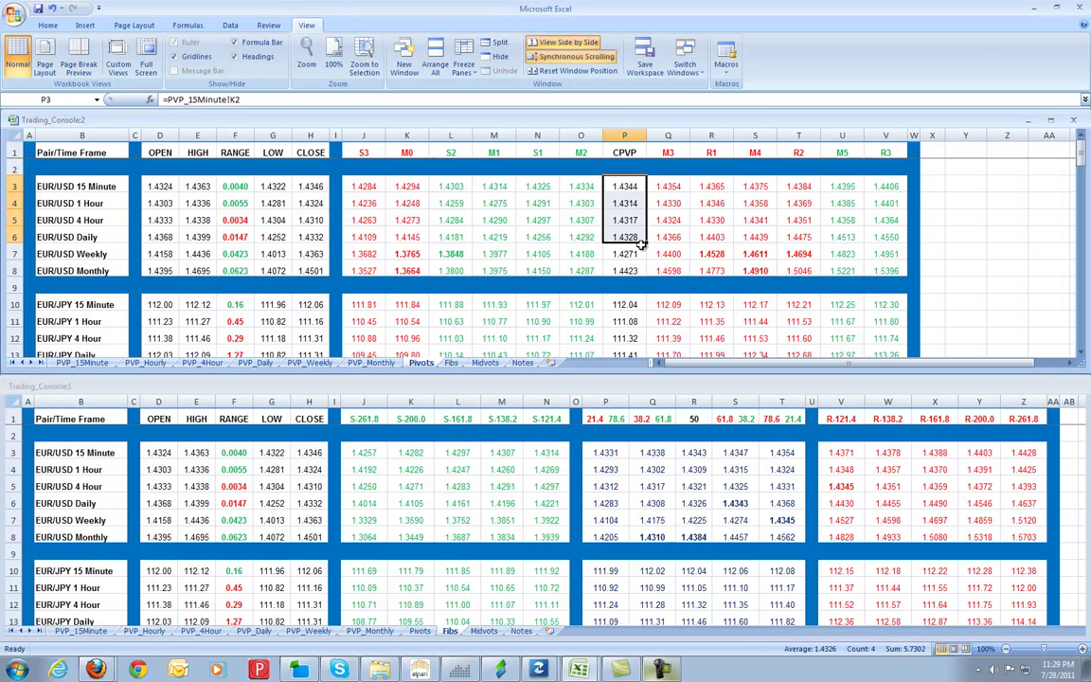
# Compare the EUR/USD CPVP, M3, R1, M4 and S1 pivot levels across the 15 Minute to Weekly rows.
pyautogui.click(633, 186)
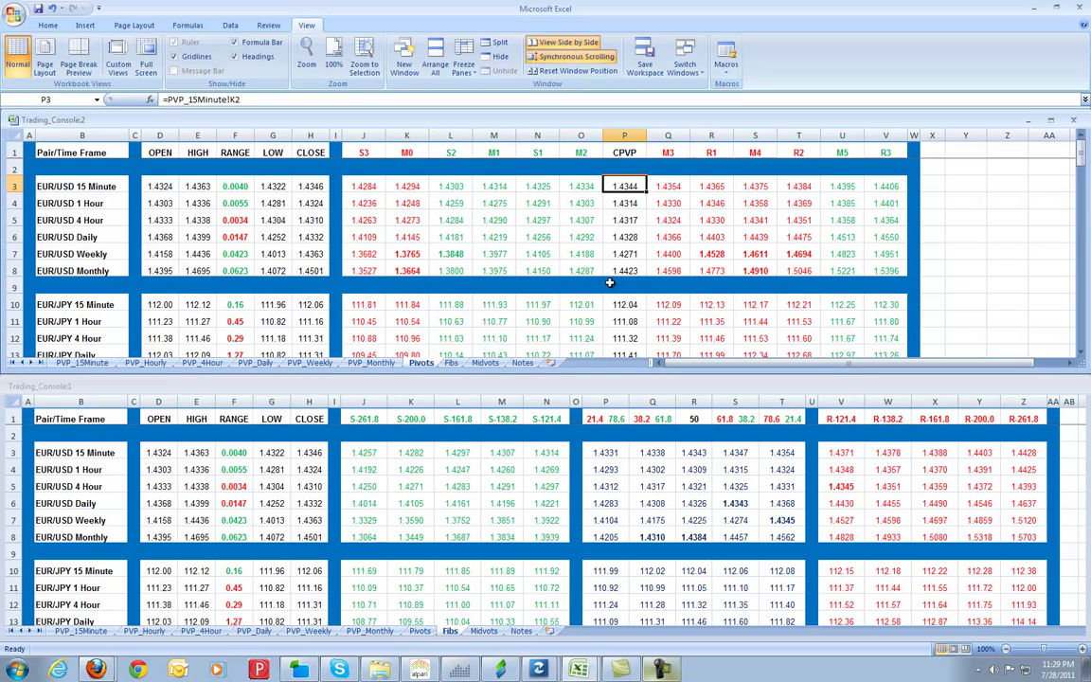
pyautogui.click(670, 255)
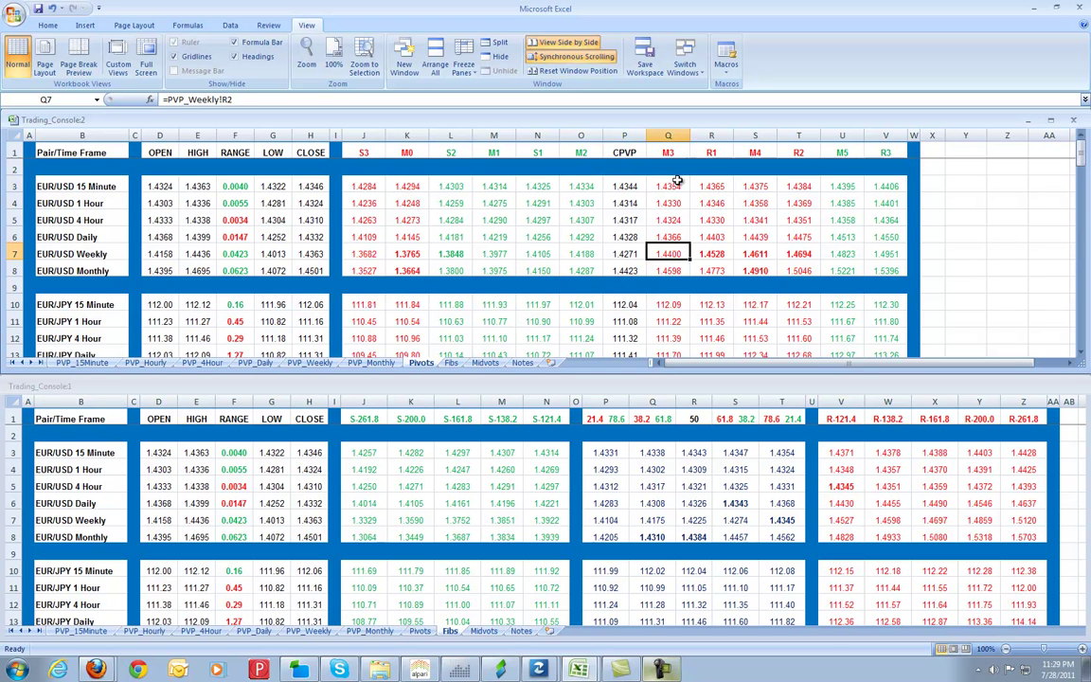
pyautogui.moveTo(676, 188); pyautogui.dragTo(672, 256)
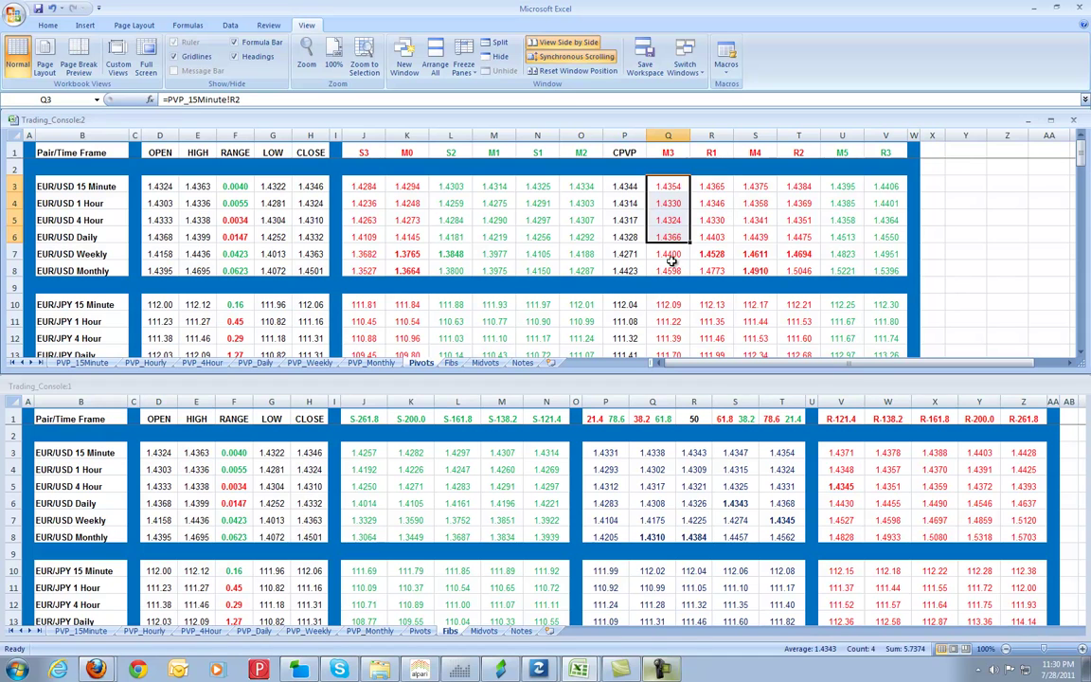
pyautogui.click(670, 263)
pyautogui.moveTo(717, 186); pyautogui.dragTo(706, 237)
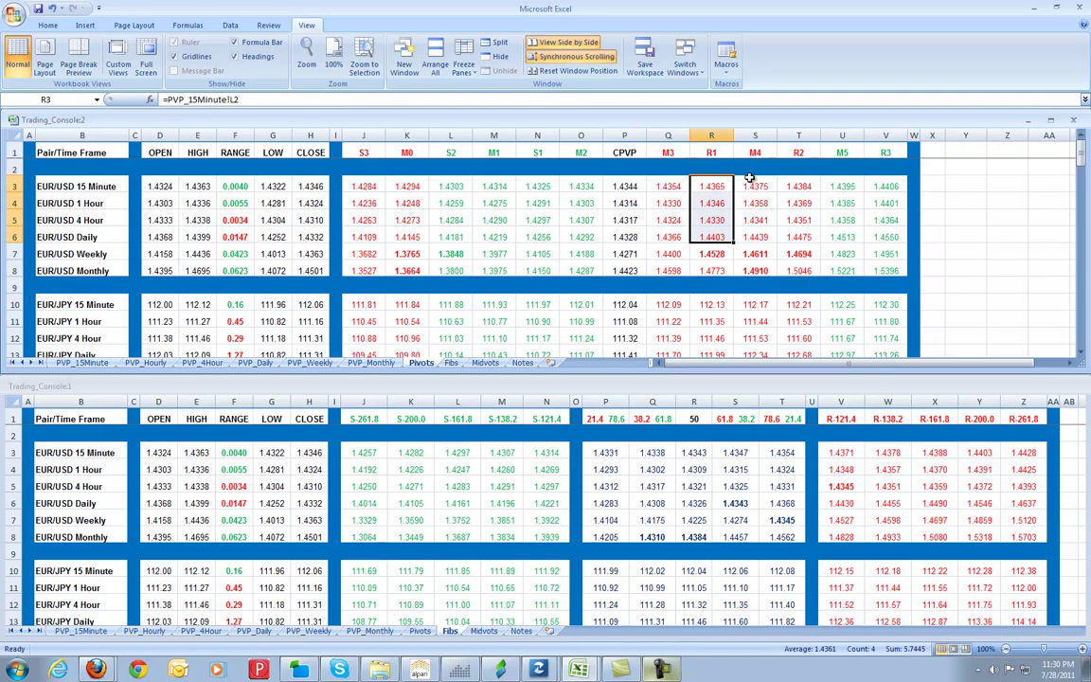
pyautogui.click(756, 217)
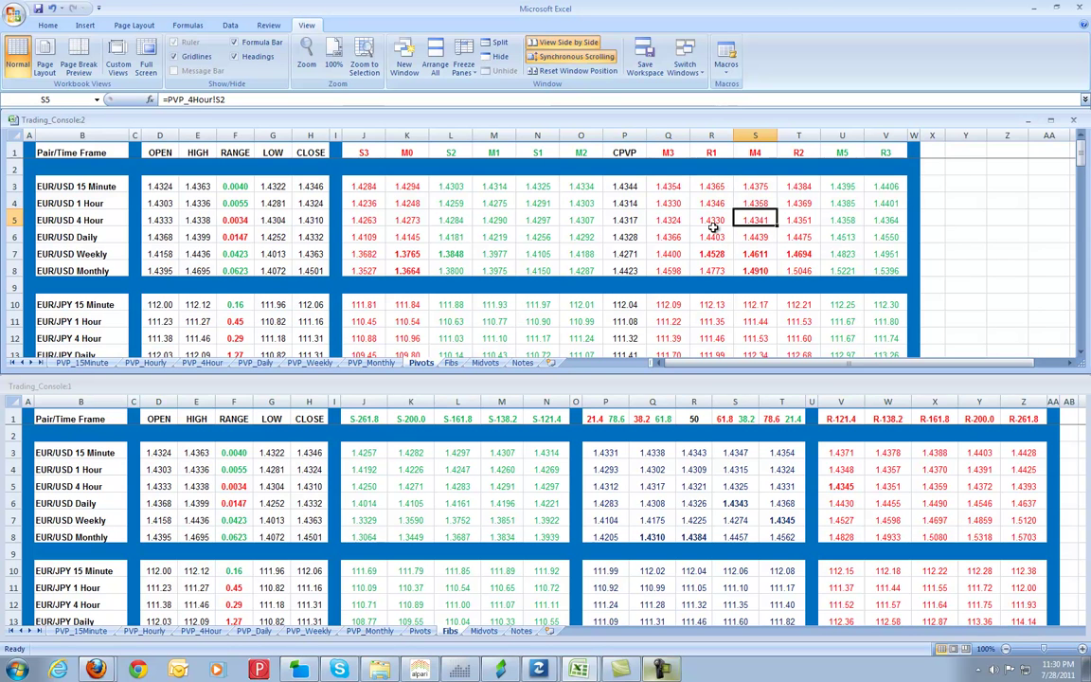
pyautogui.click(712, 239)
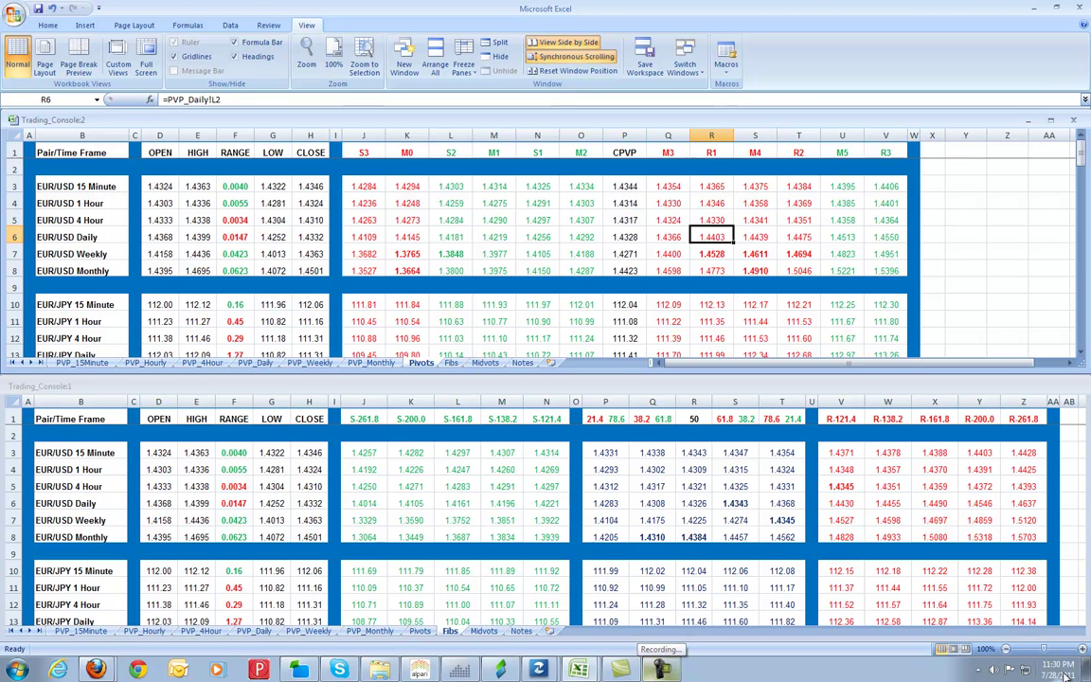
pyautogui.click(555, 239)
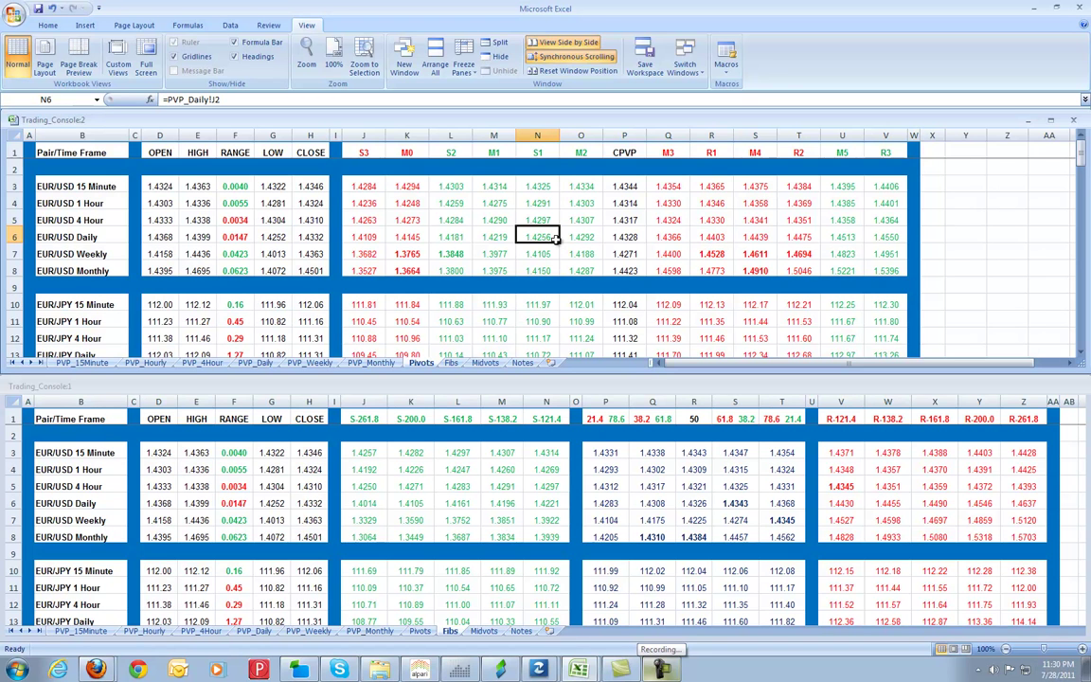
# Switch to the Marketscope 2.0 window with its EUR/USD, GBP/USD, EUR/JPY and GBP/JPY charts.
pyautogui.click(538, 670)
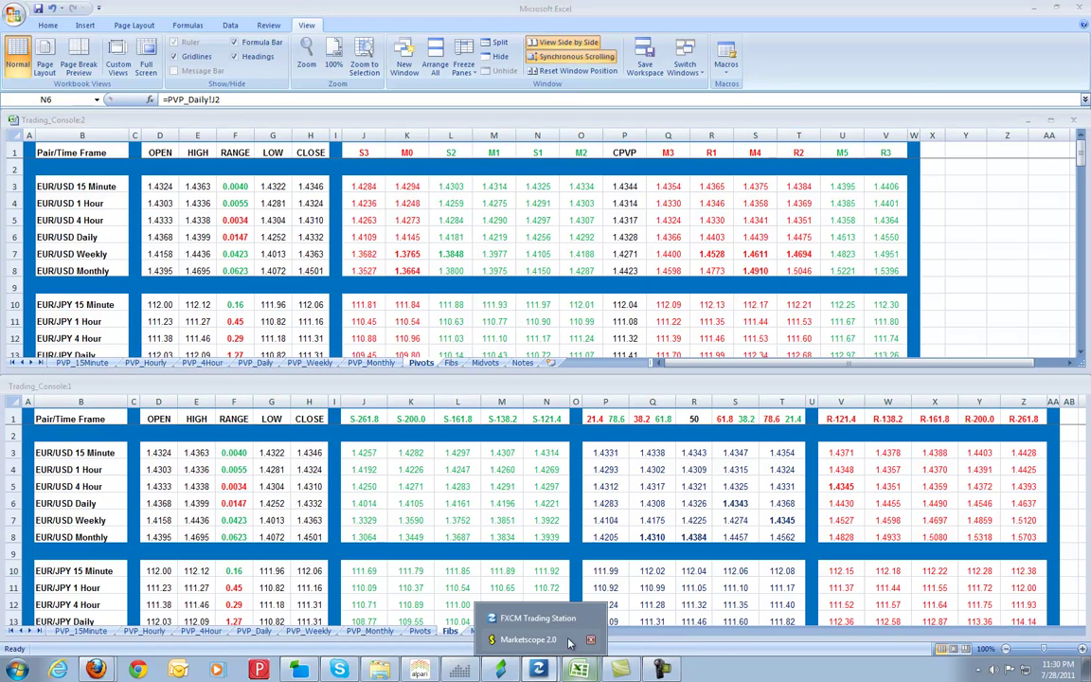
pyautogui.click(533, 640)
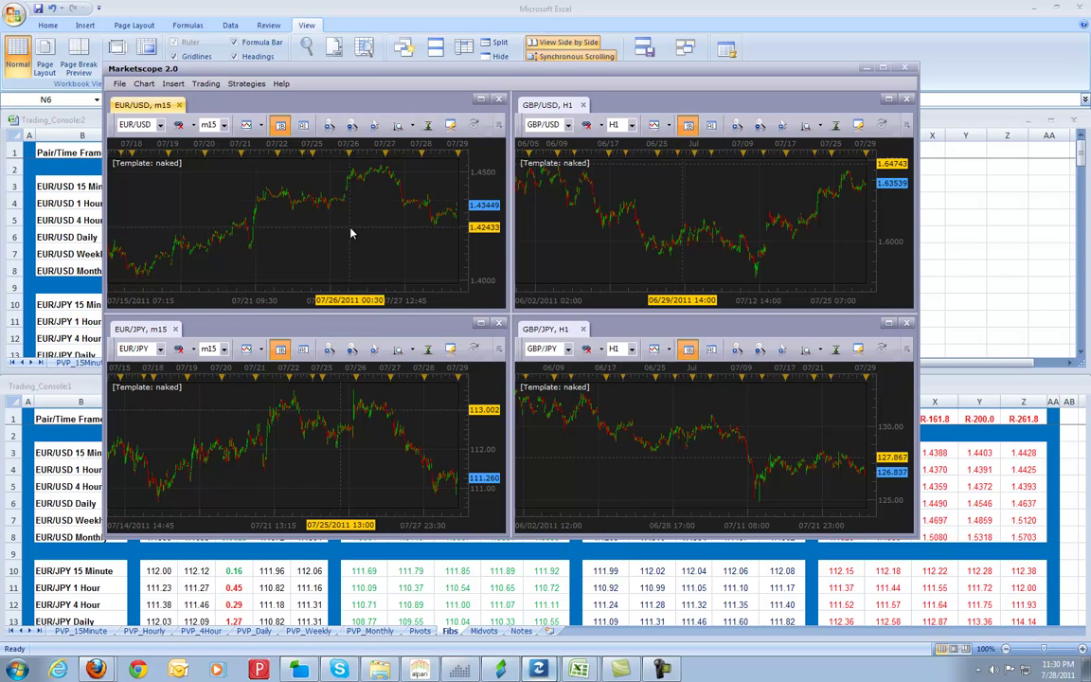
# Export the EUR/USD m15 chart data to Excel format, overwriting eurusd-15m in the OHLC folder, and minimize Marketscope.
pyautogui.click(119, 84)
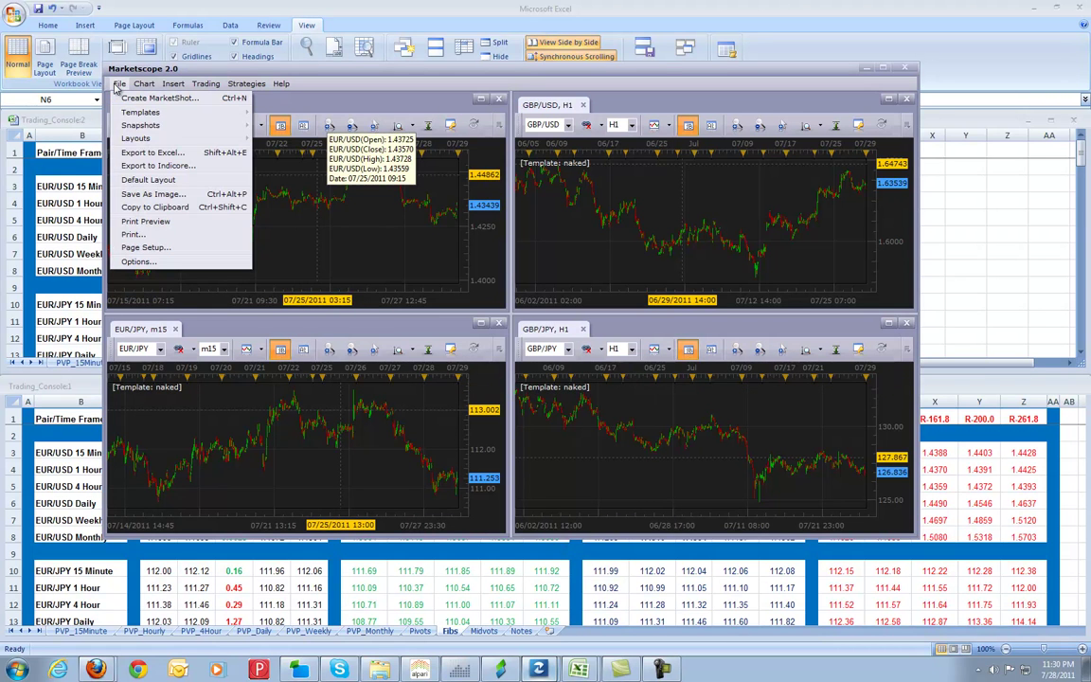
pyautogui.click(156, 151)
pyautogui.click(428, 361)
pyautogui.scroll(-1, 431, 364)
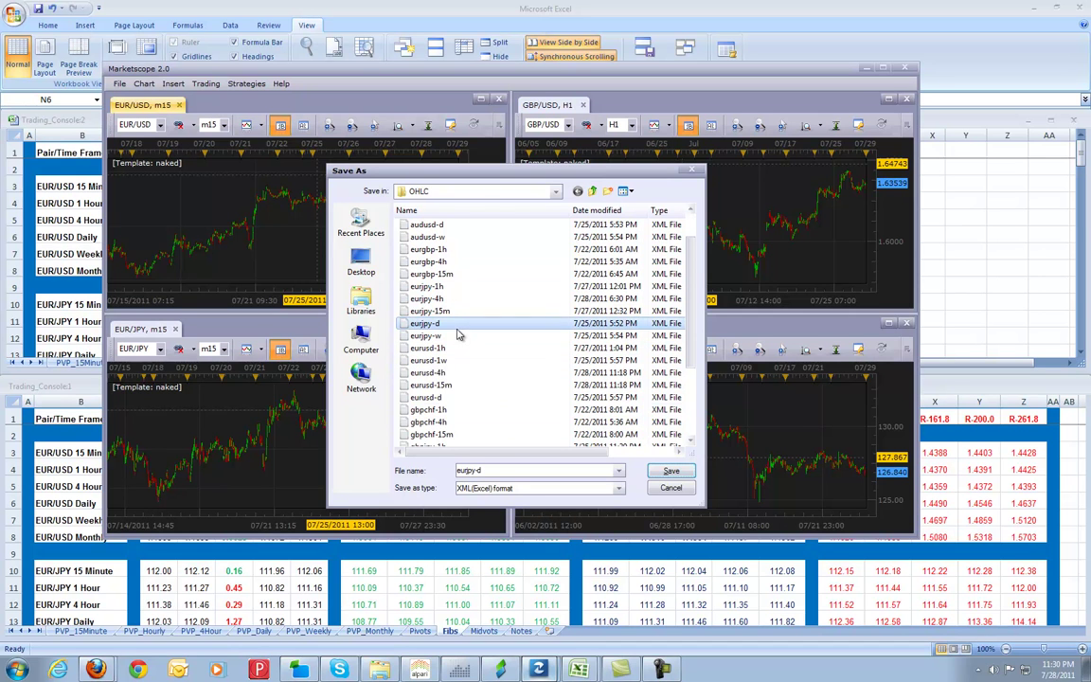
pyautogui.doubleClick(450, 388)
pyautogui.click(529, 330)
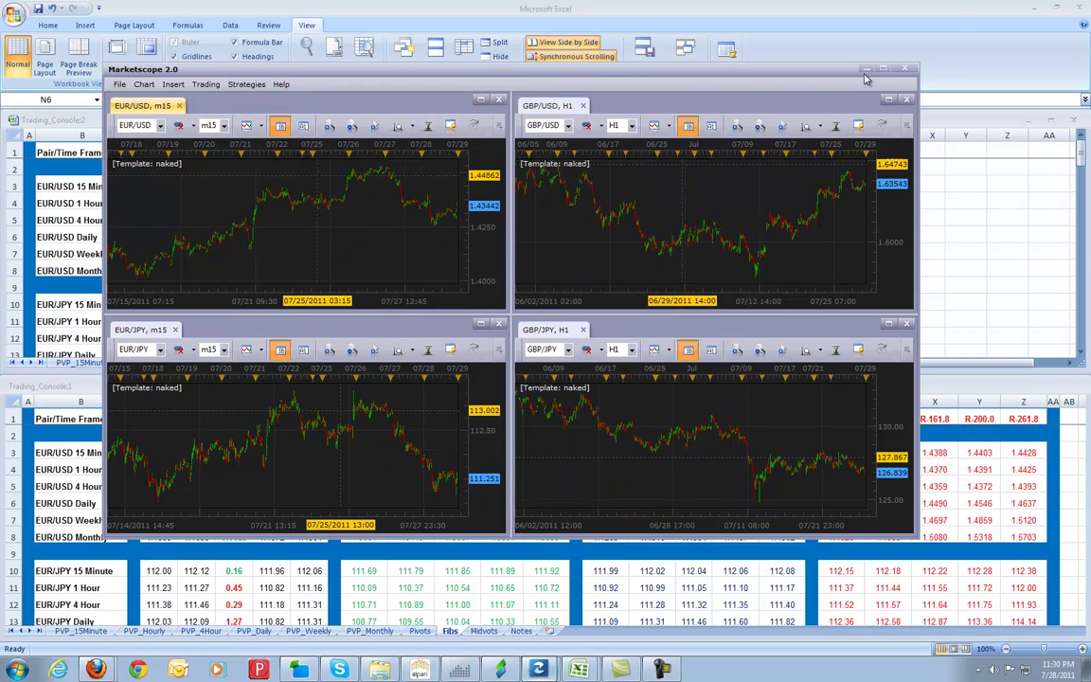
pyautogui.click(216, 568)
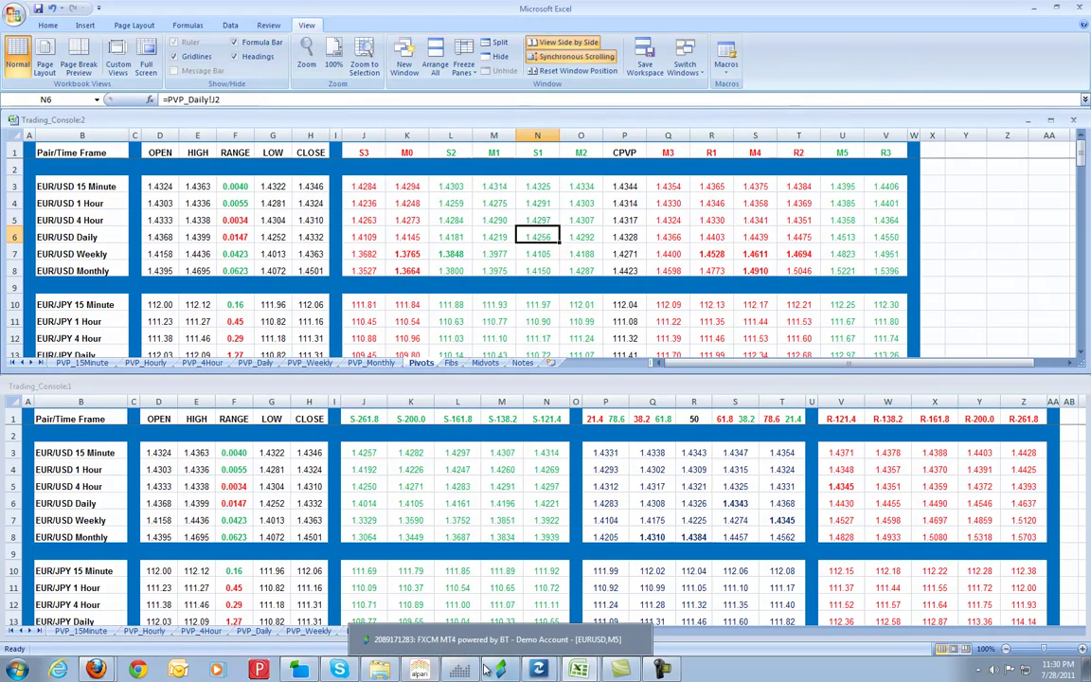
# Open eurusd-15m from the OHLC folder, copy the 23:15 bid prices in F3:I3, and close the file.
pyautogui.click(383, 669)
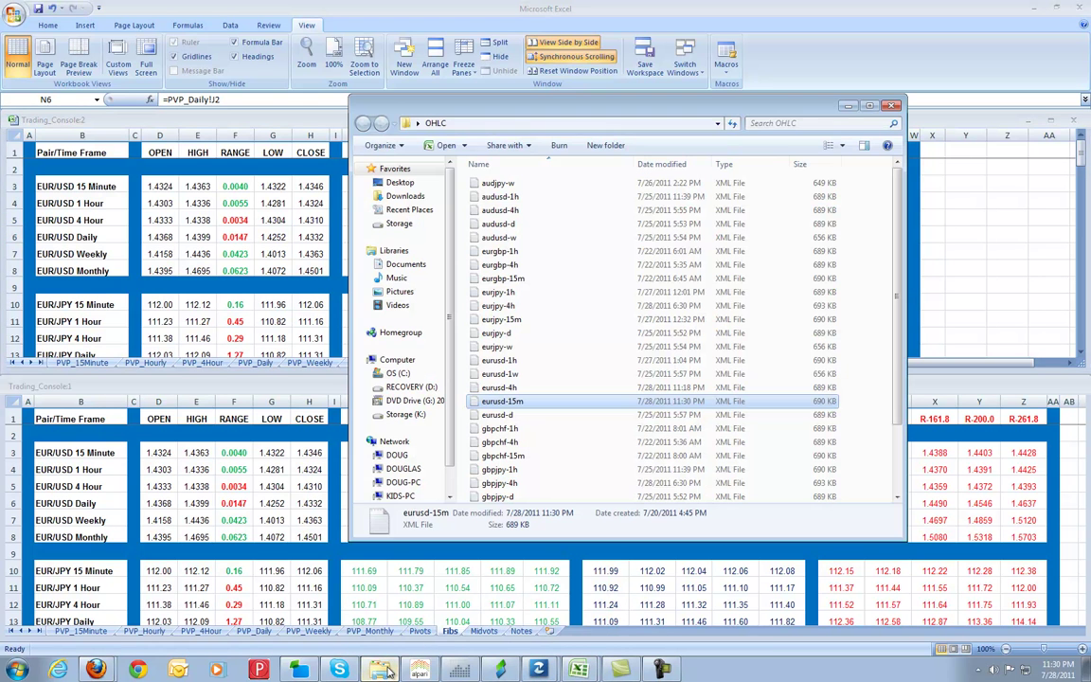
pyautogui.doubleClick(517, 401)
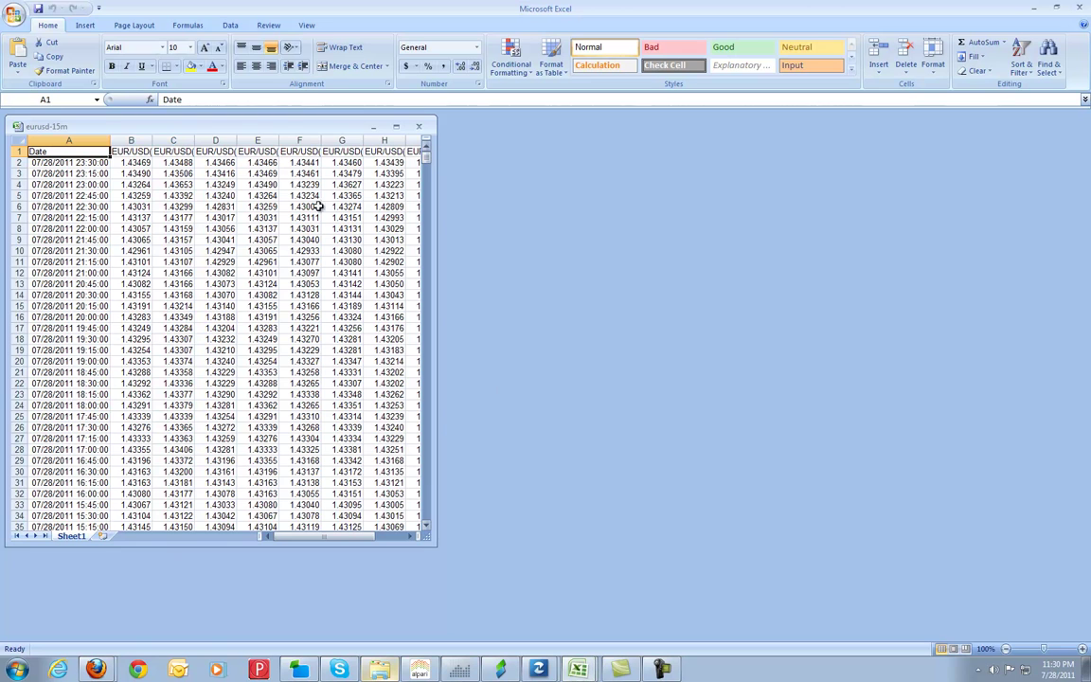
pyautogui.moveTo(426, 544); pyautogui.dragTo(617, 524)
pyautogui.moveTo(430, 173); pyautogui.dragTo(292, 175)
pyautogui.rightClick(292, 174)
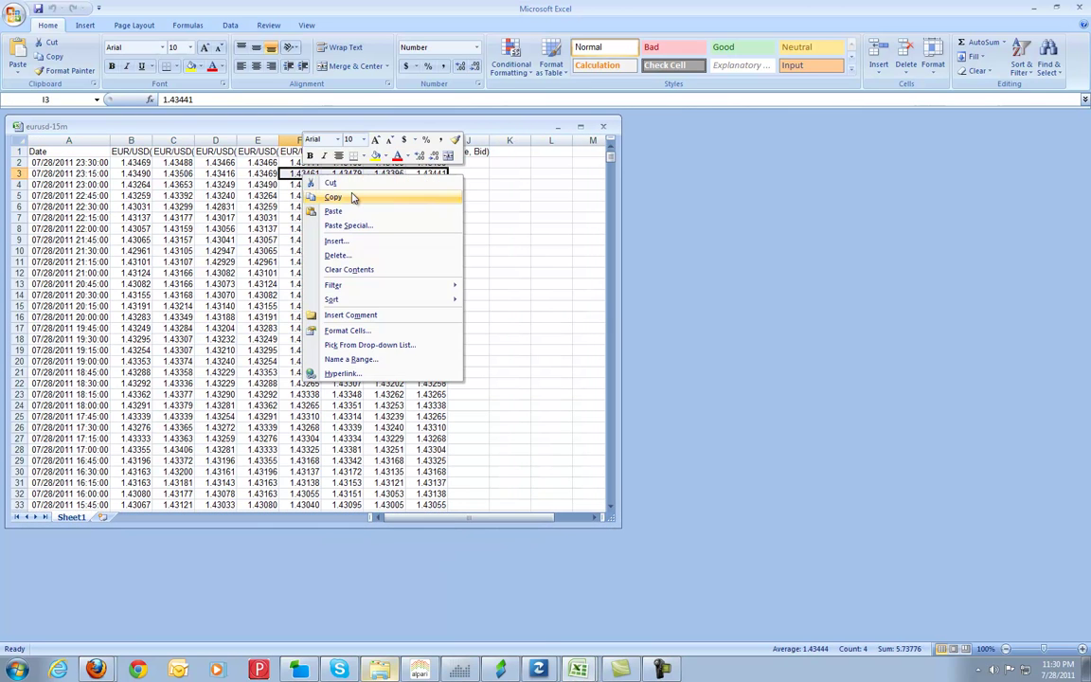
pyautogui.click(354, 195)
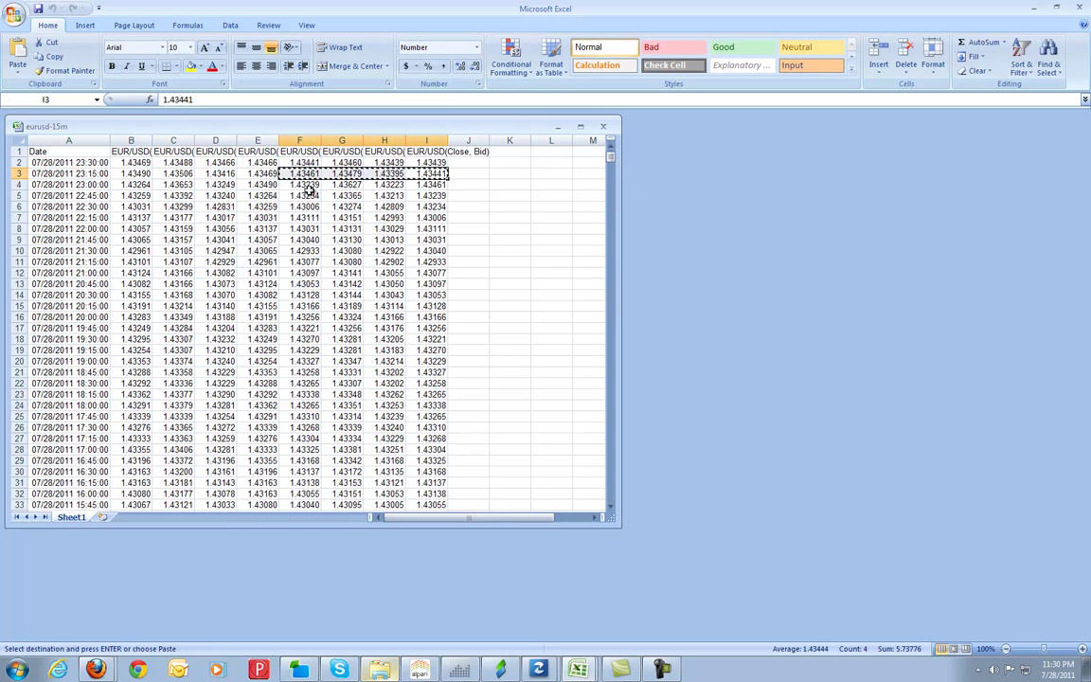
pyautogui.click(603, 126)
pyautogui.click(1080, 6)
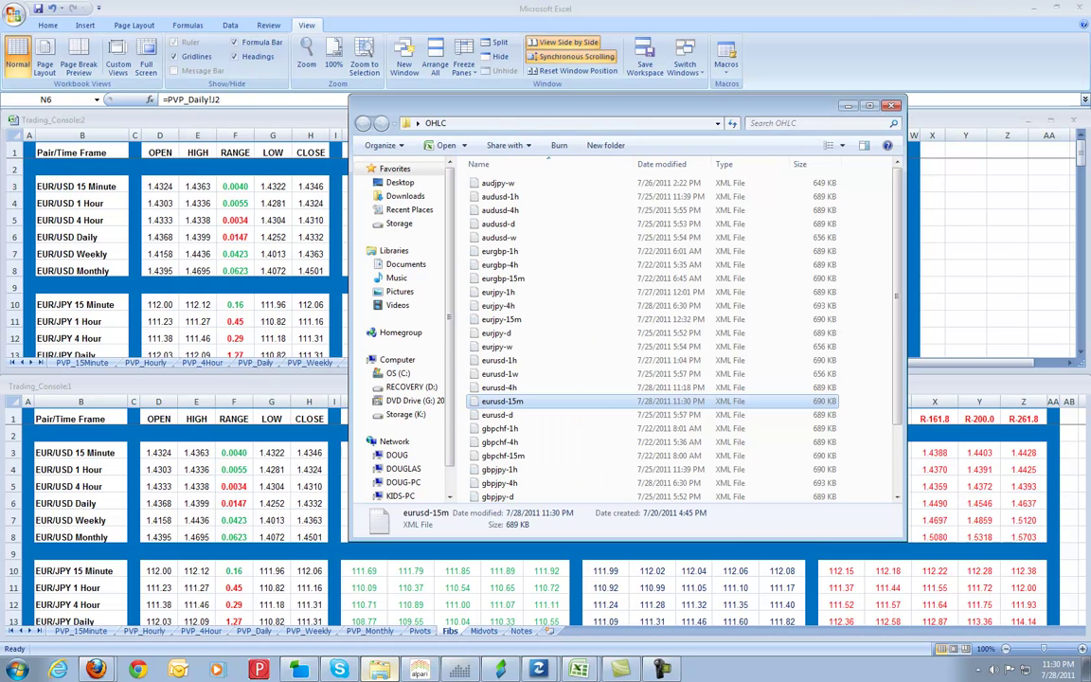
# Paste the copied prices into the EUR/USD Open to Close cells, starting at B2 of PVP_15Minute, and save the workbook.
pyautogui.click(142, 247)
pyautogui.click(78, 363)
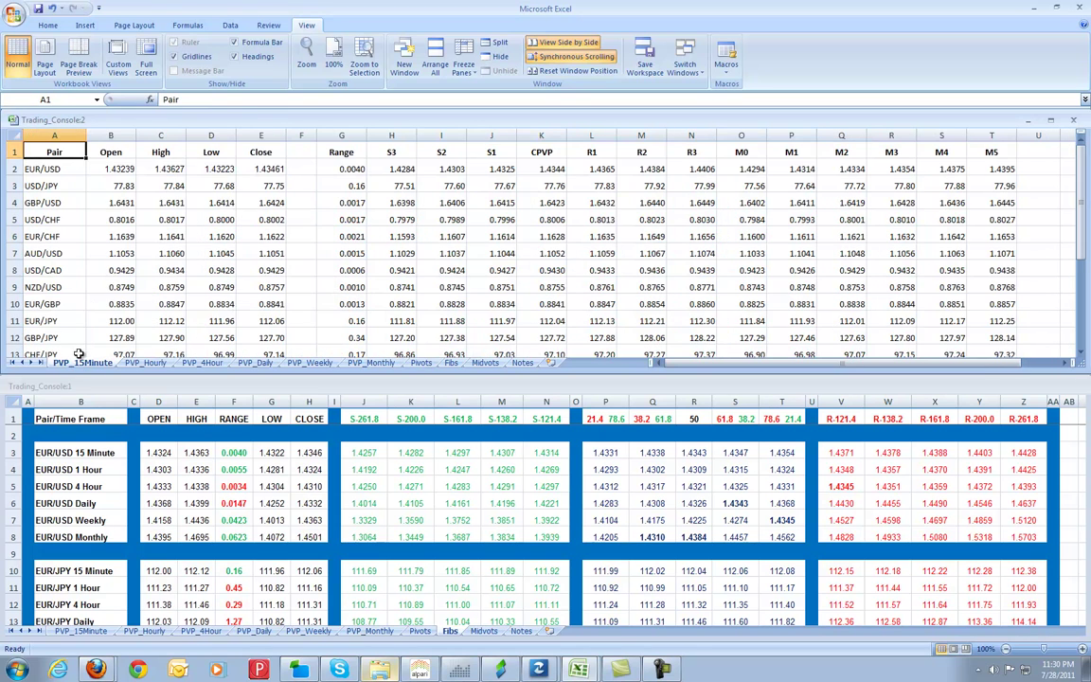
pyautogui.click(117, 168)
pyautogui.rightClick(116, 168)
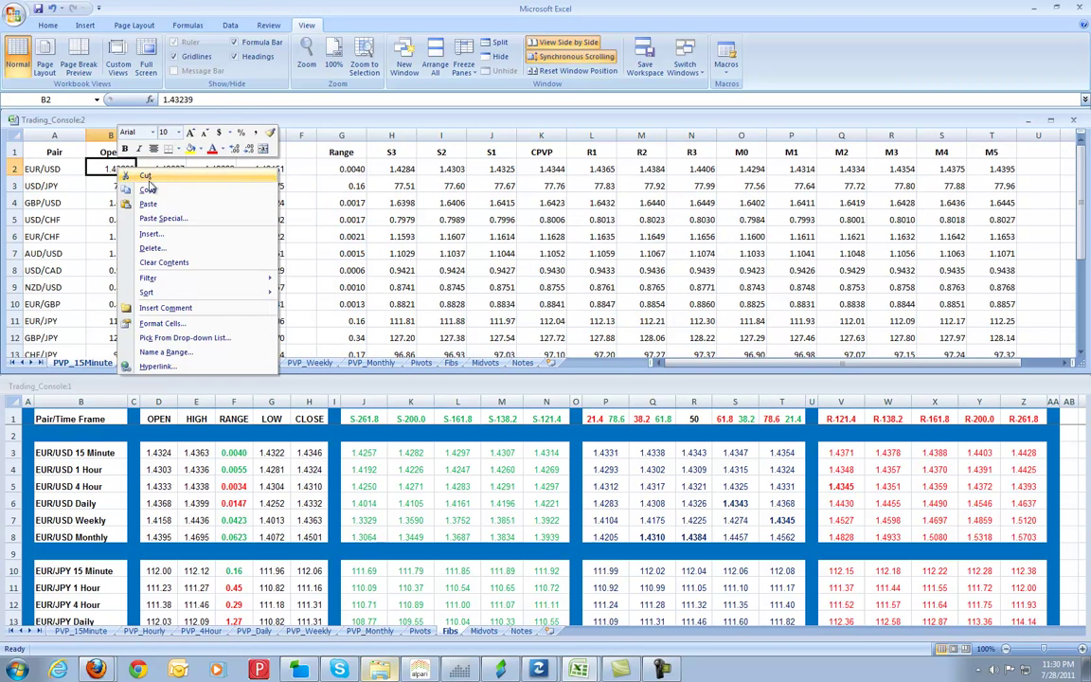
pyautogui.click(144, 208)
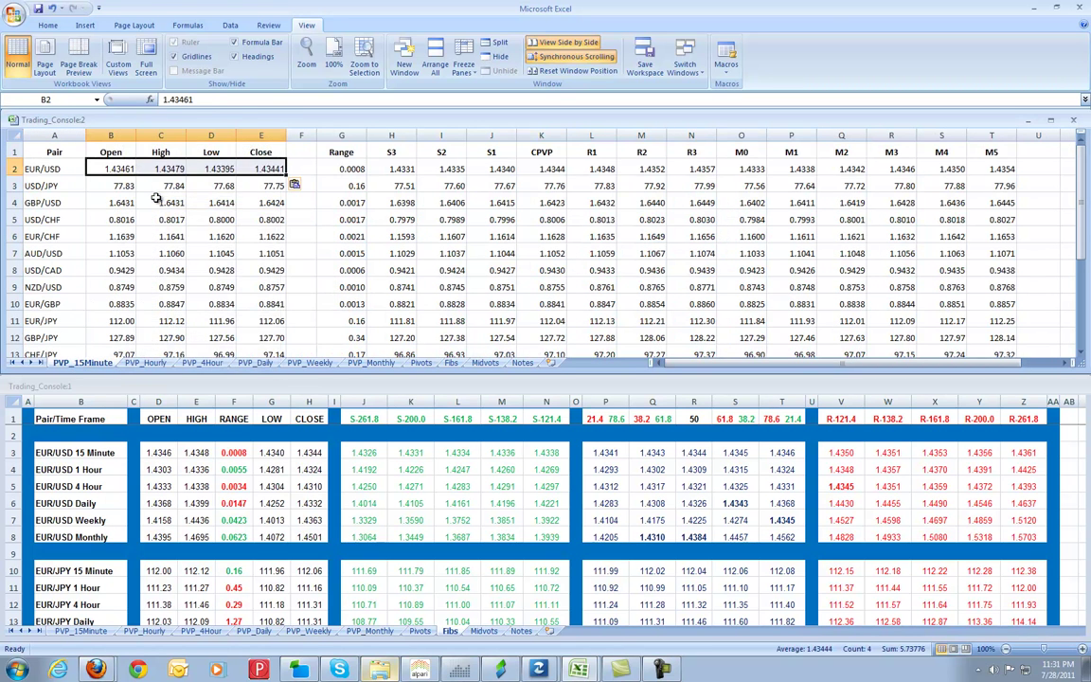
pyautogui.click(37, 8)
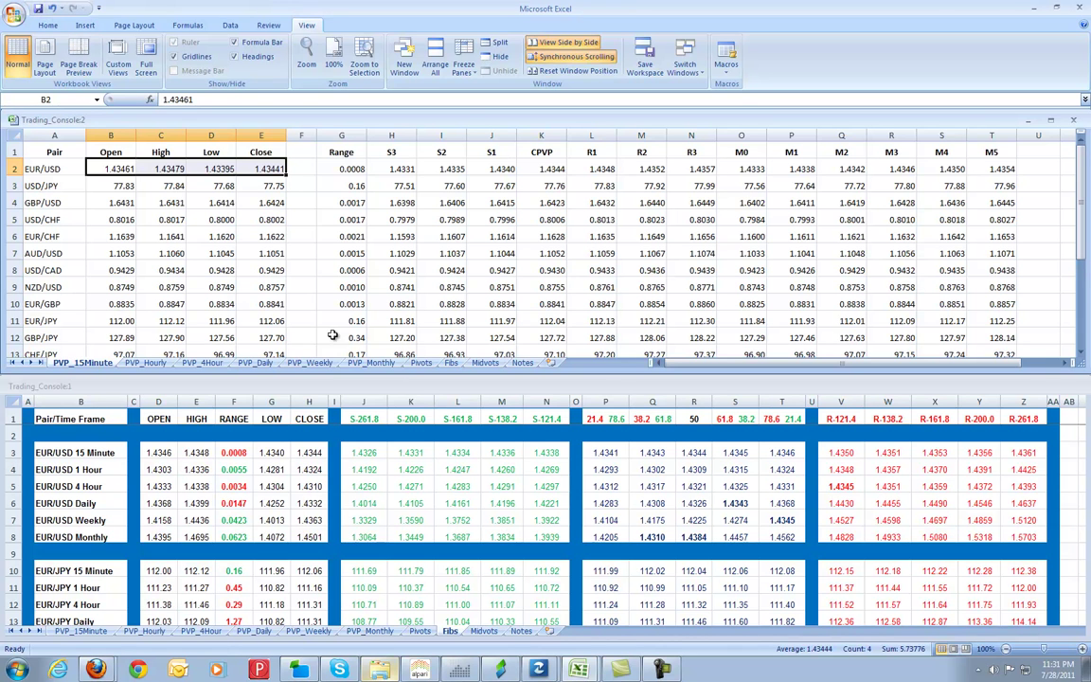
# On the Pivots sheet, examine the EUR/USD 15 Minute range and the CPVP and M3 levels of the 15 Minute and 1 Hour rows.
pyautogui.click(422, 363)
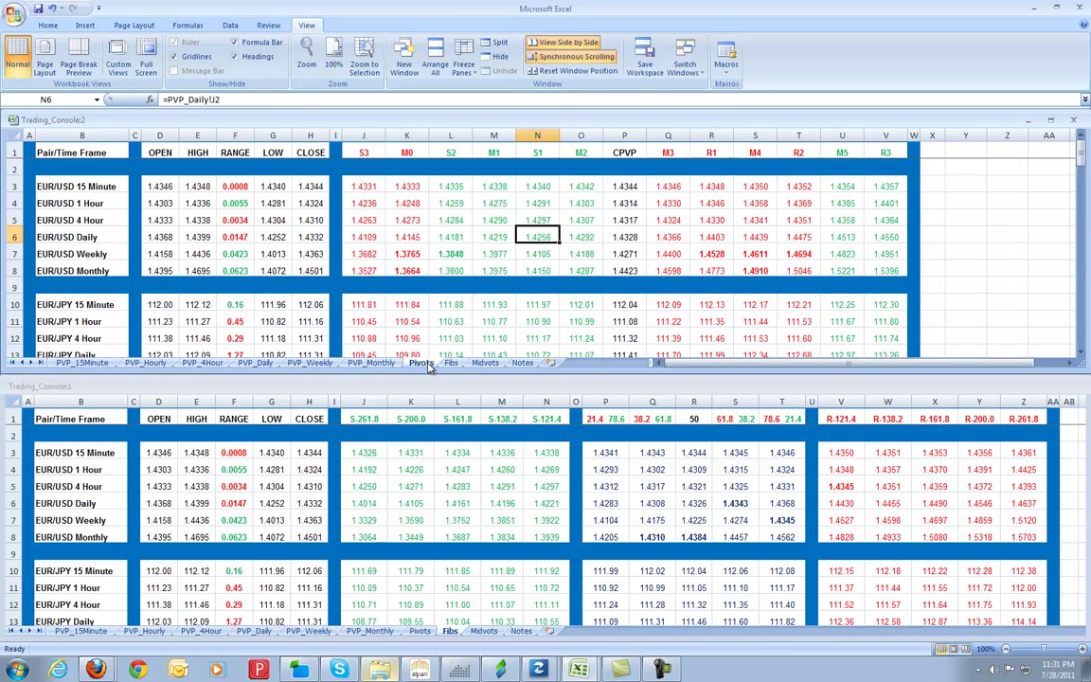
pyautogui.click(274, 238)
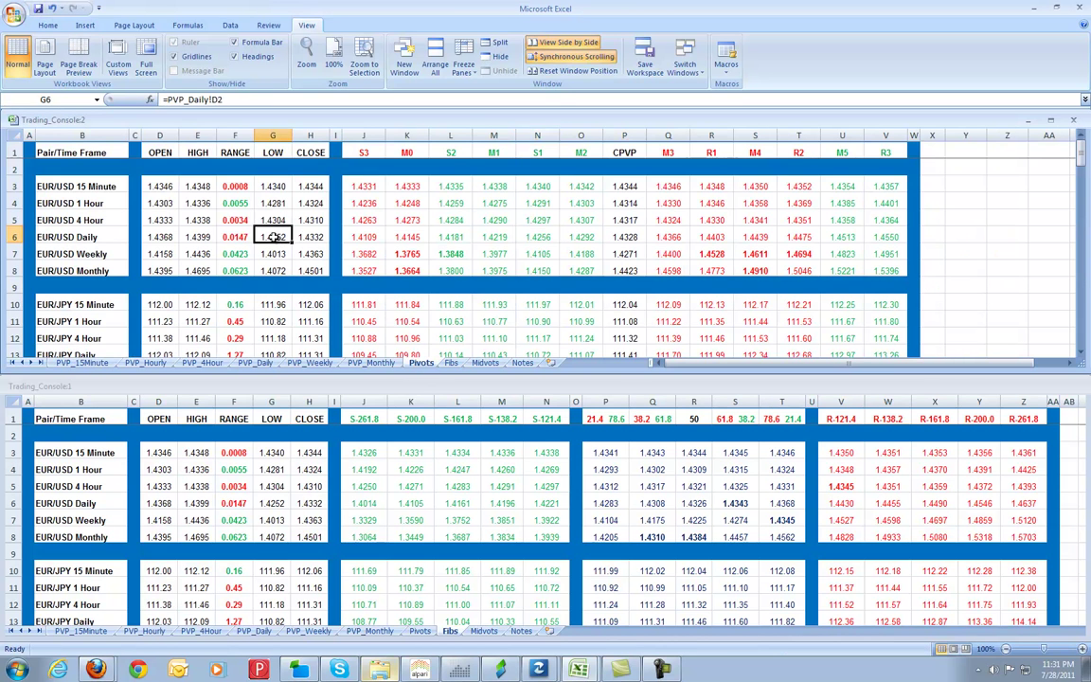
pyautogui.click(234, 185)
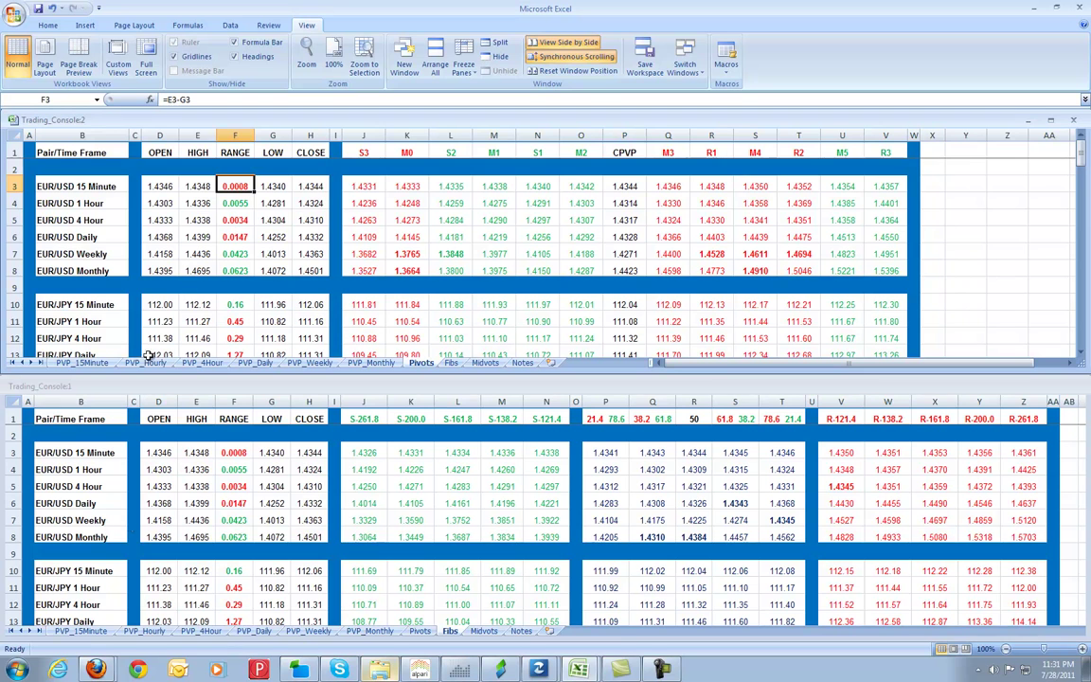
pyautogui.click(623, 184)
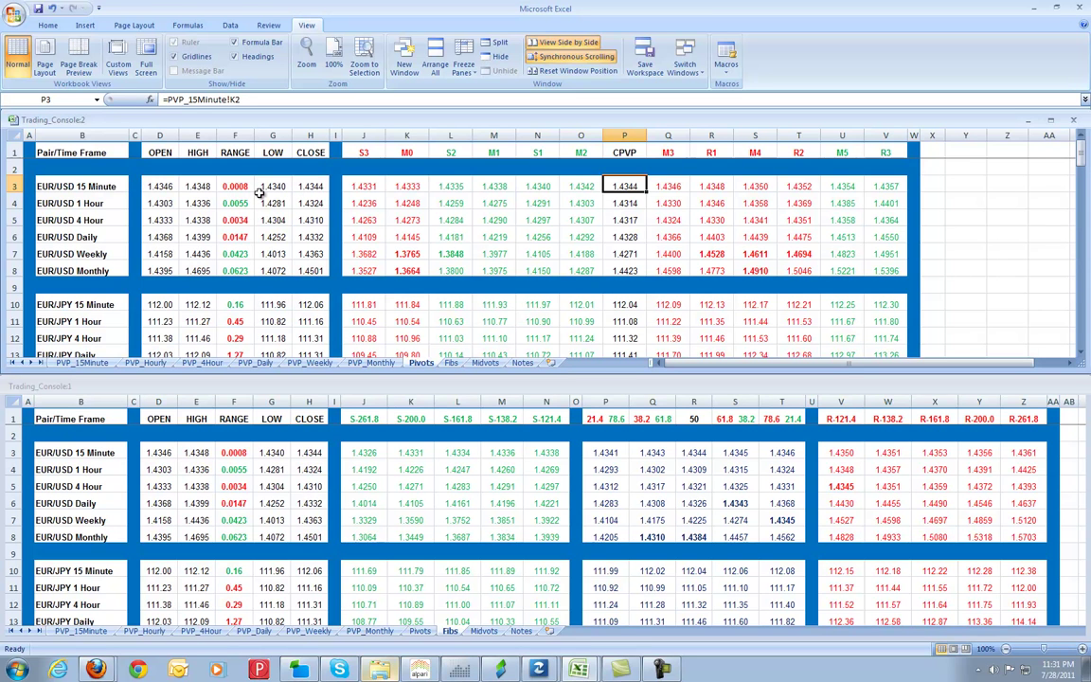
pyautogui.click(615, 202)
pyautogui.click(631, 188)
pyautogui.click(651, 202)
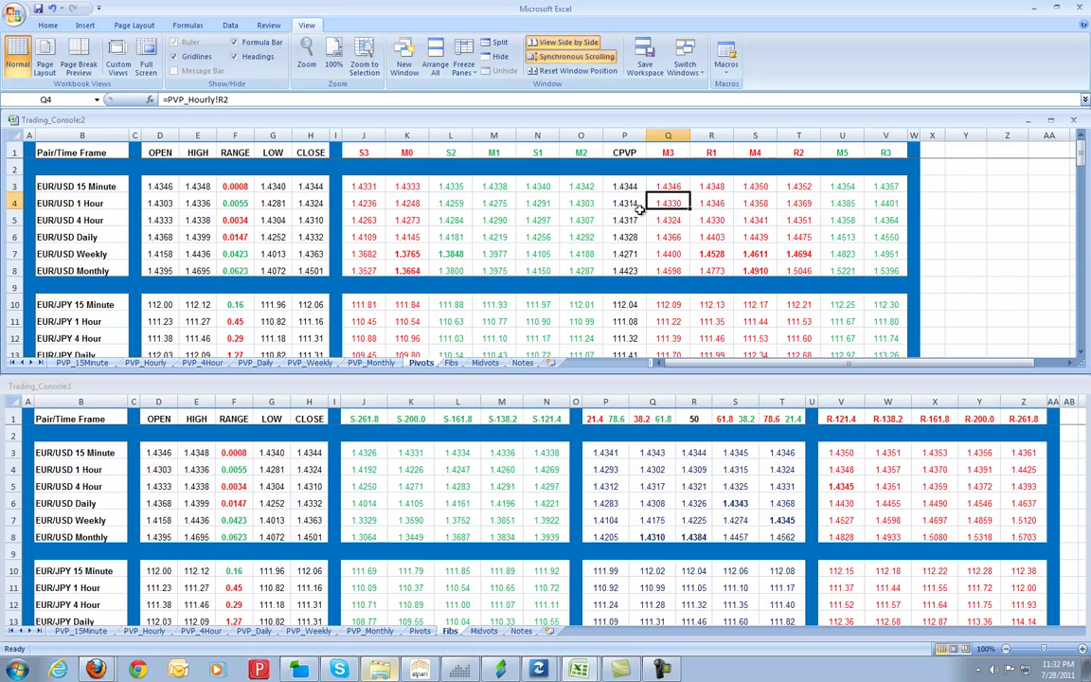
pyautogui.click(631, 204)
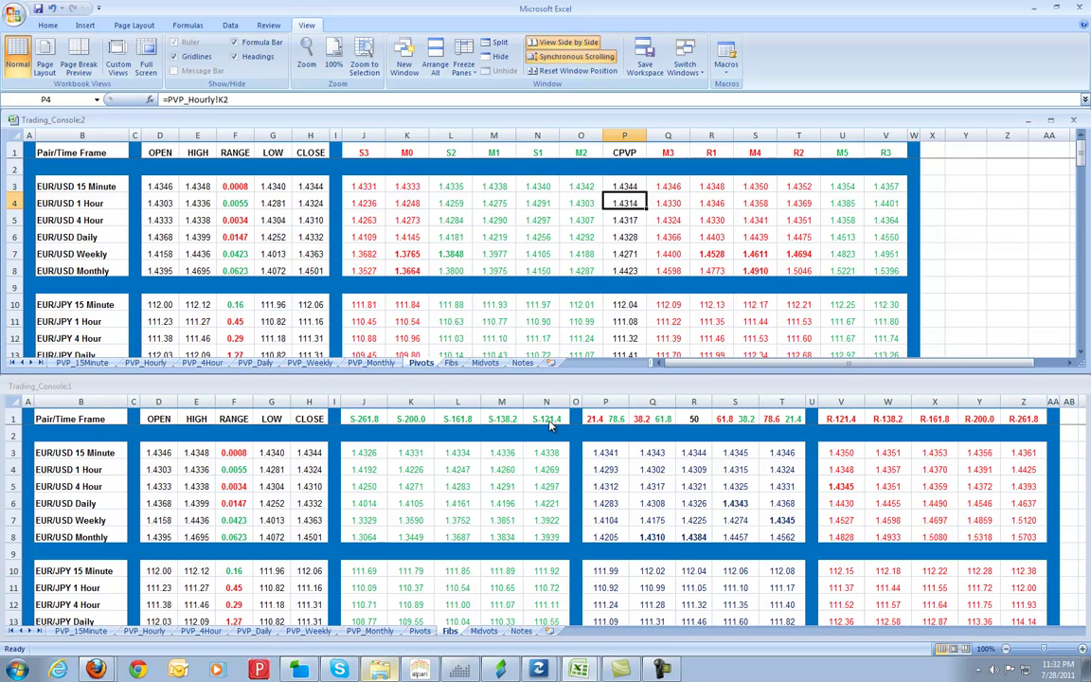
# Compare the EUR/USD CPVP values from the 15 Minute row down to the Monthly row.
pyautogui.click(666, 273)
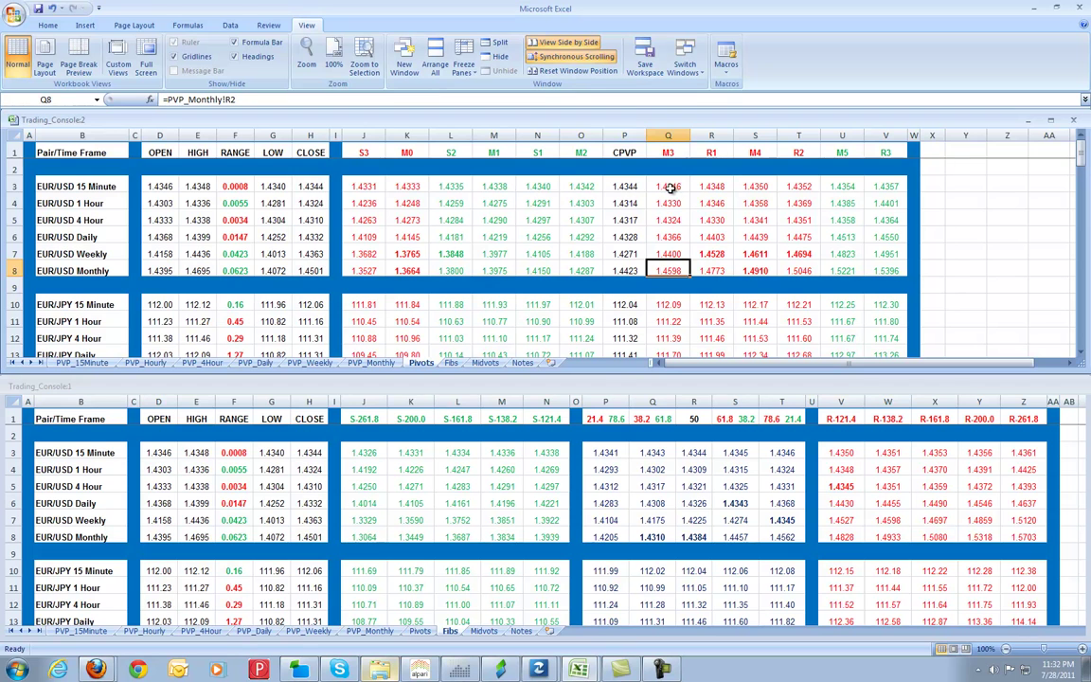
pyautogui.click(618, 190)
pyautogui.click(483, 445)
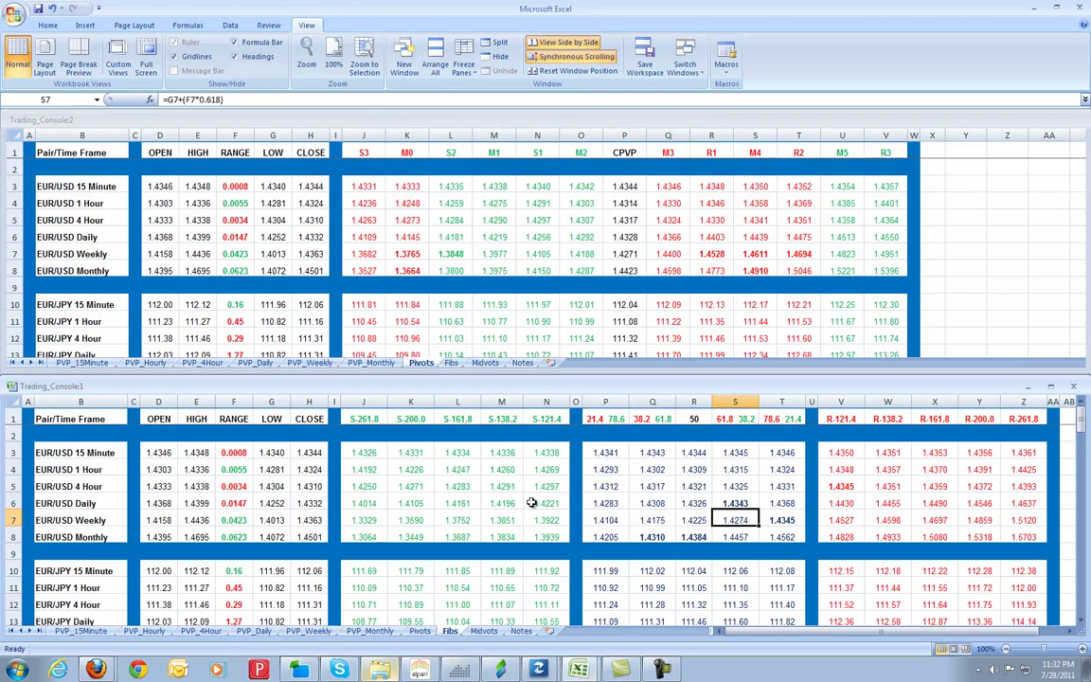
pyautogui.click(625, 187)
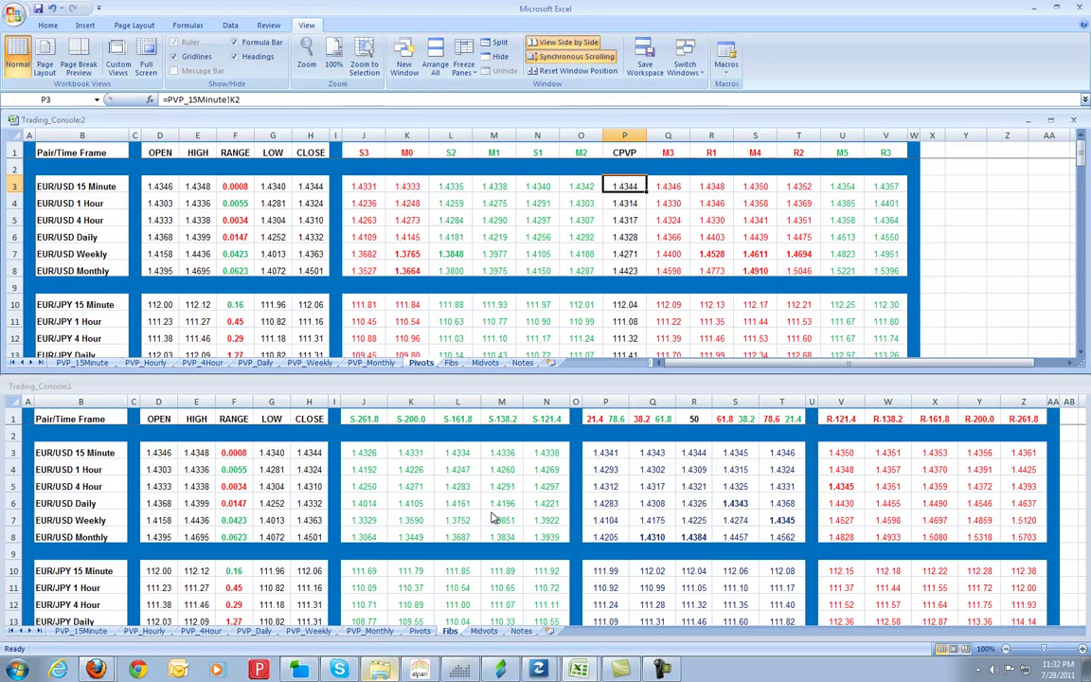
pyautogui.click(625, 203)
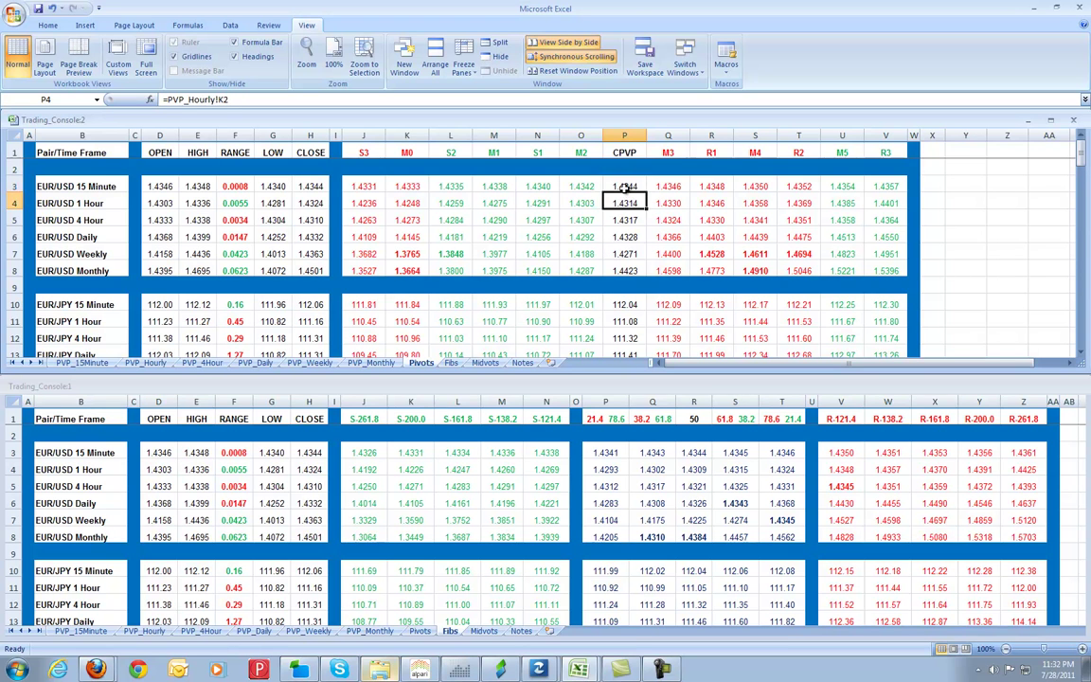
pyautogui.moveTo(625, 187); pyautogui.dragTo(625, 271)
pyautogui.click(625, 272)
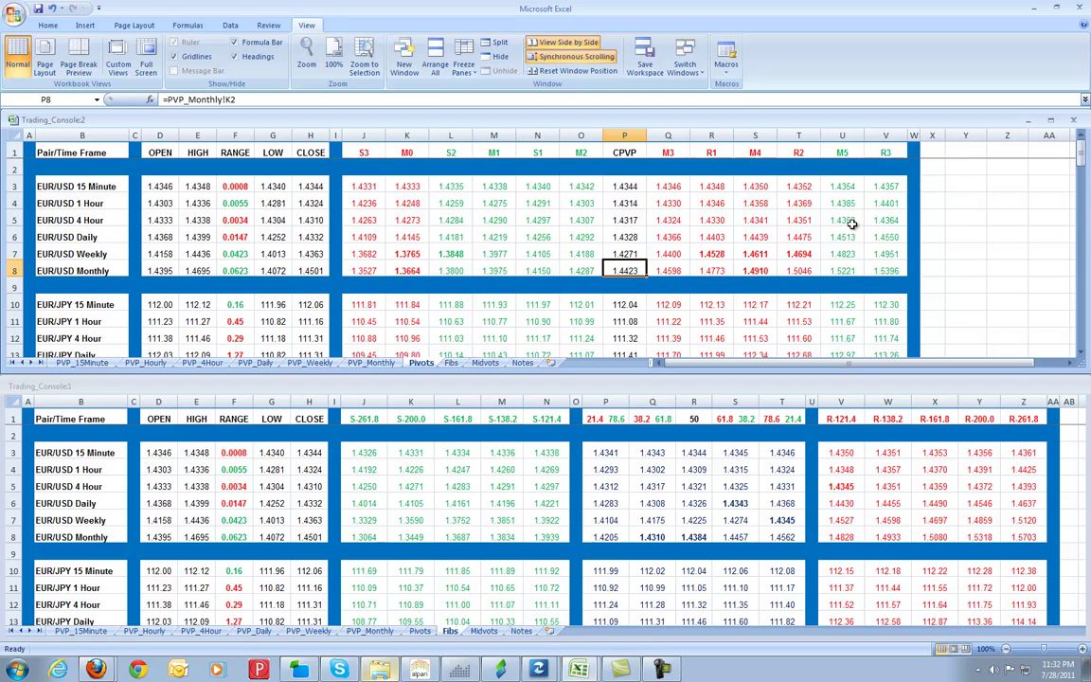
# Check the EURUSD M5 chart in MT4 and return to the Trading_Console workbook in Excel.
pyautogui.click(511, 673)
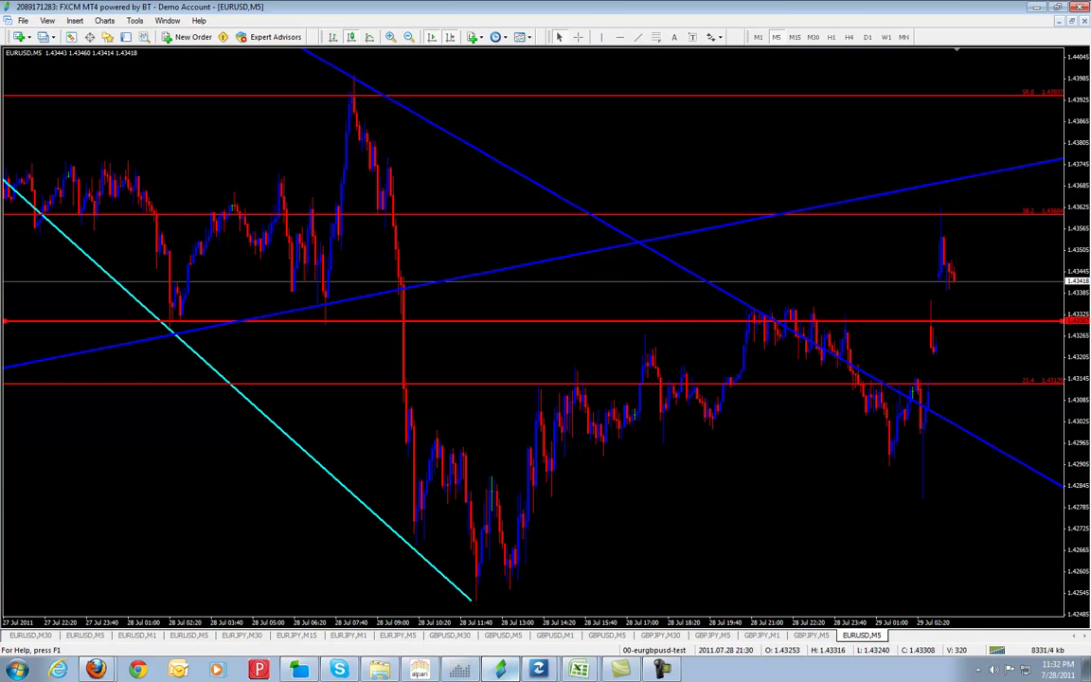
pyautogui.click(1042, 7)
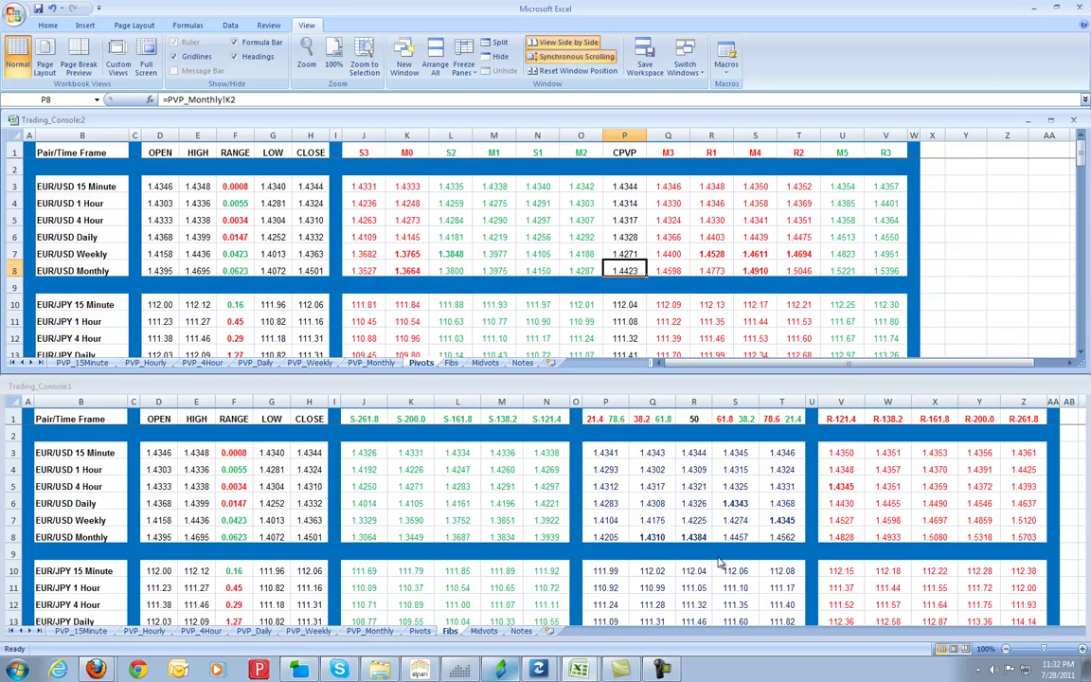
# Compare the EUR/USD 15 Minute close with the Monthly M0, S2 and R3 levels and the Daily R1, M4 and R2 levels.
pyautogui.click(407, 270)
pyautogui.click(450, 272)
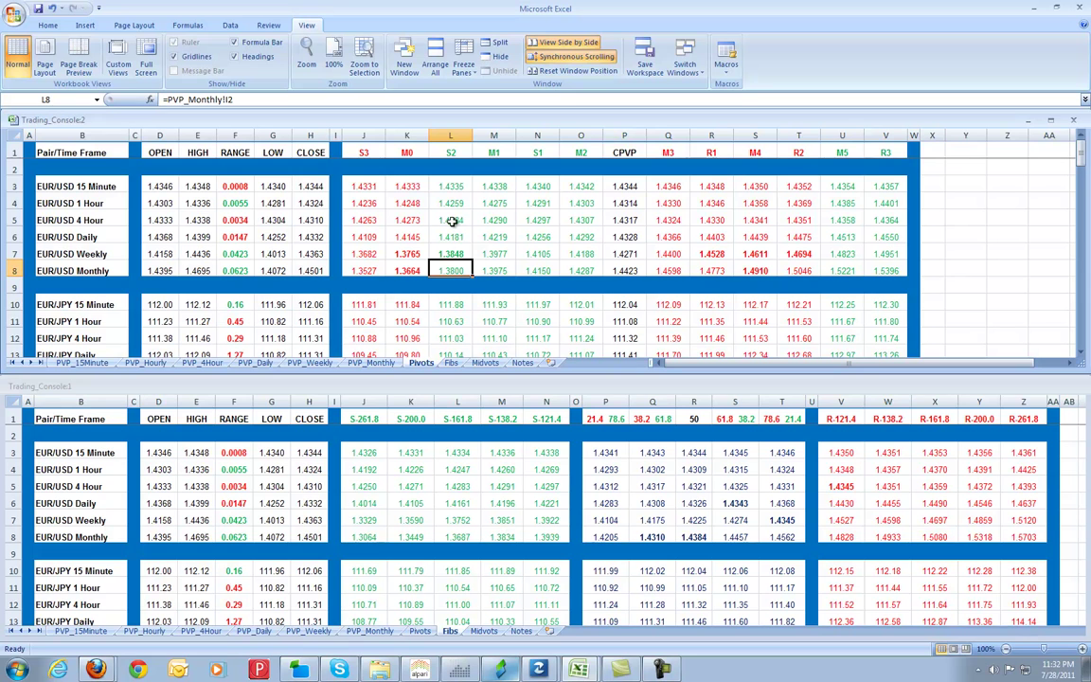
pyautogui.click(311, 186)
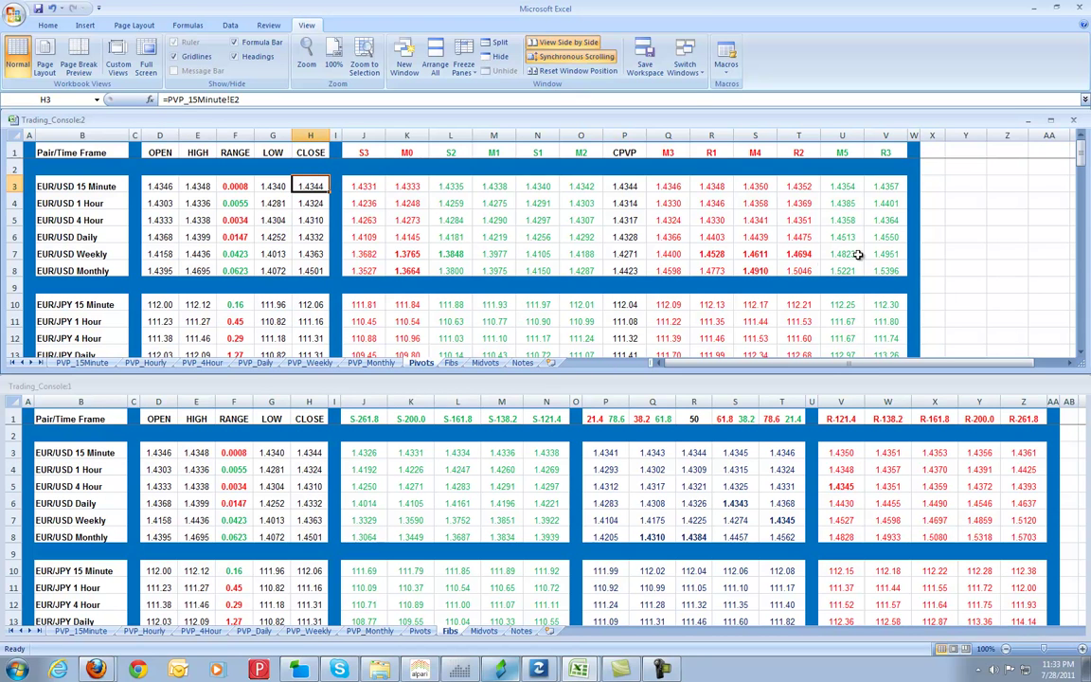
pyautogui.click(891, 273)
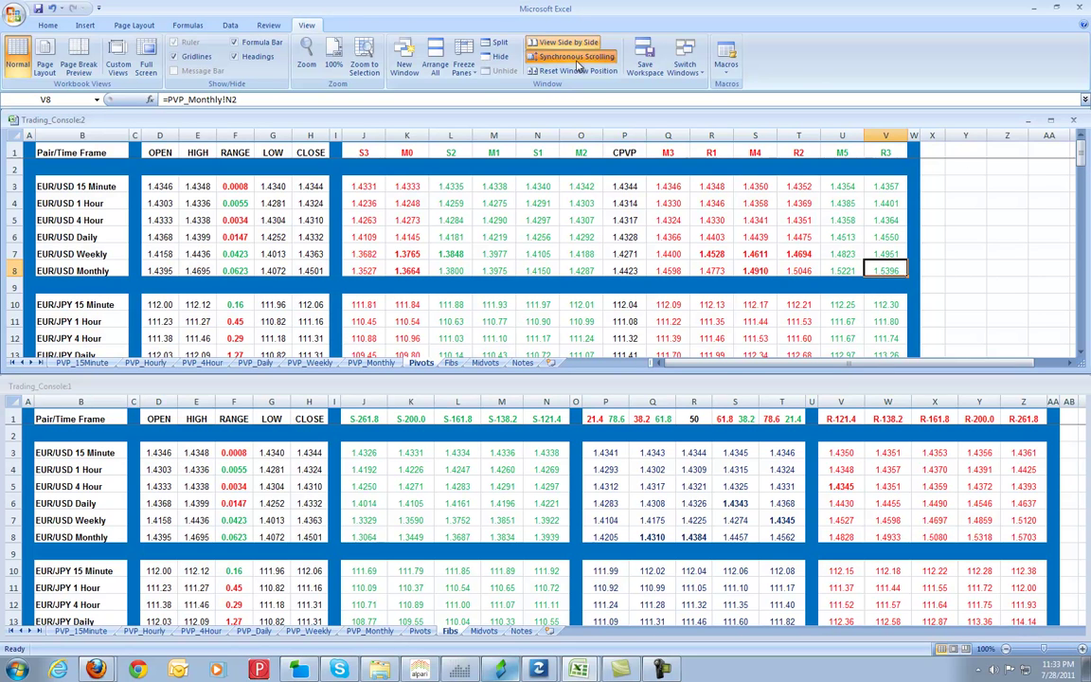
pyautogui.click(313, 187)
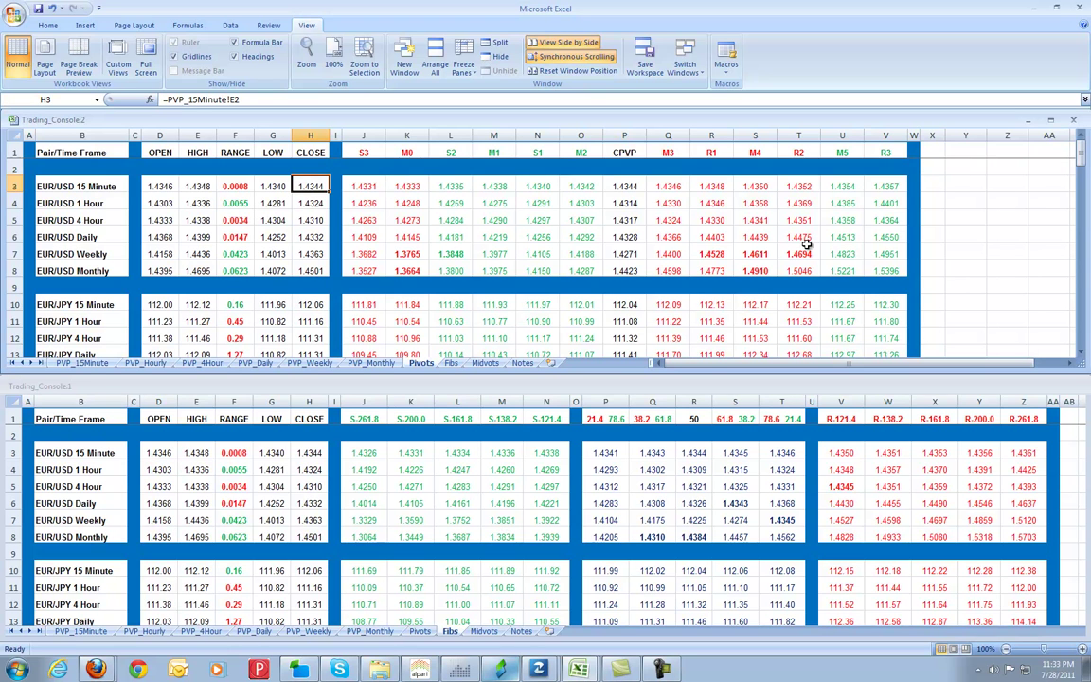
pyautogui.click(708, 238)
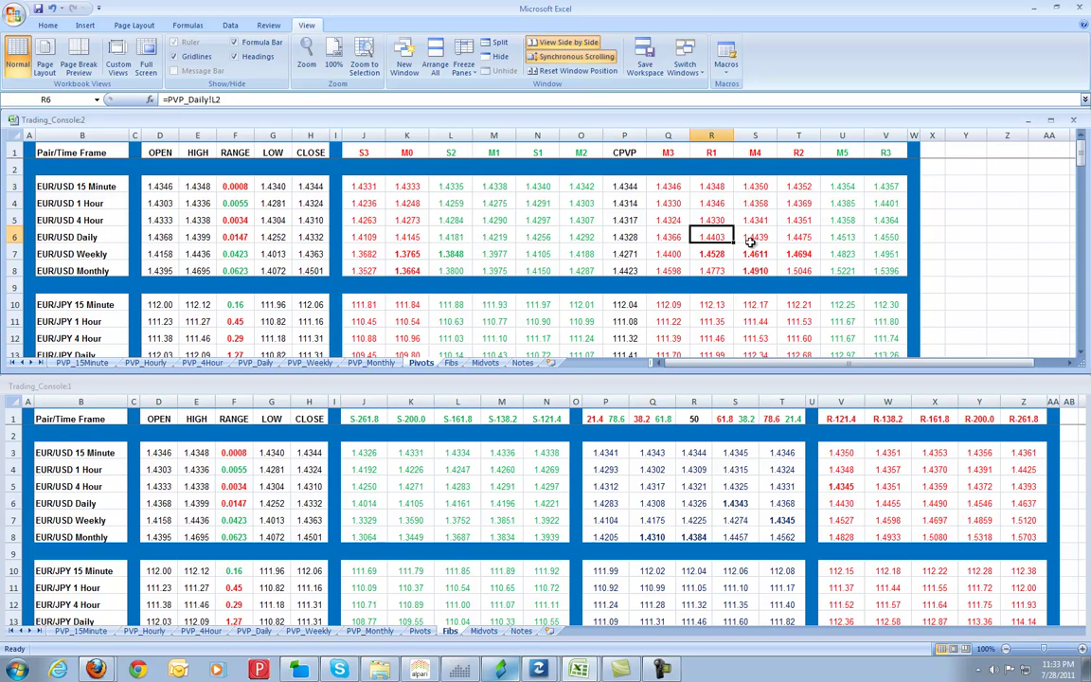
pyautogui.click(753, 238)
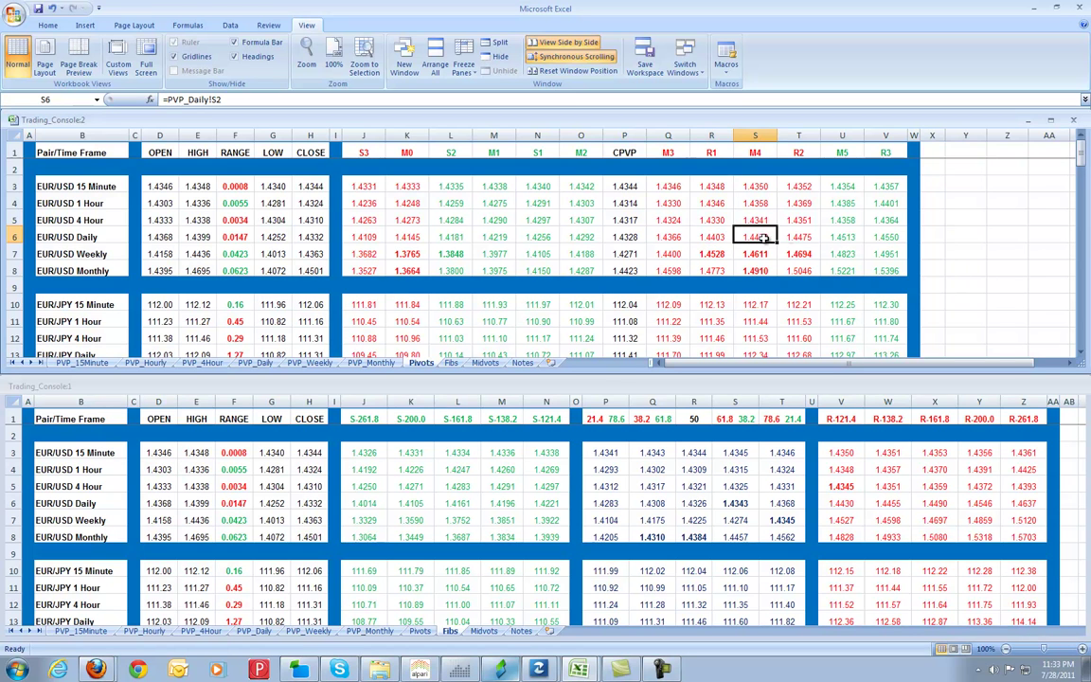
pyautogui.click(800, 238)
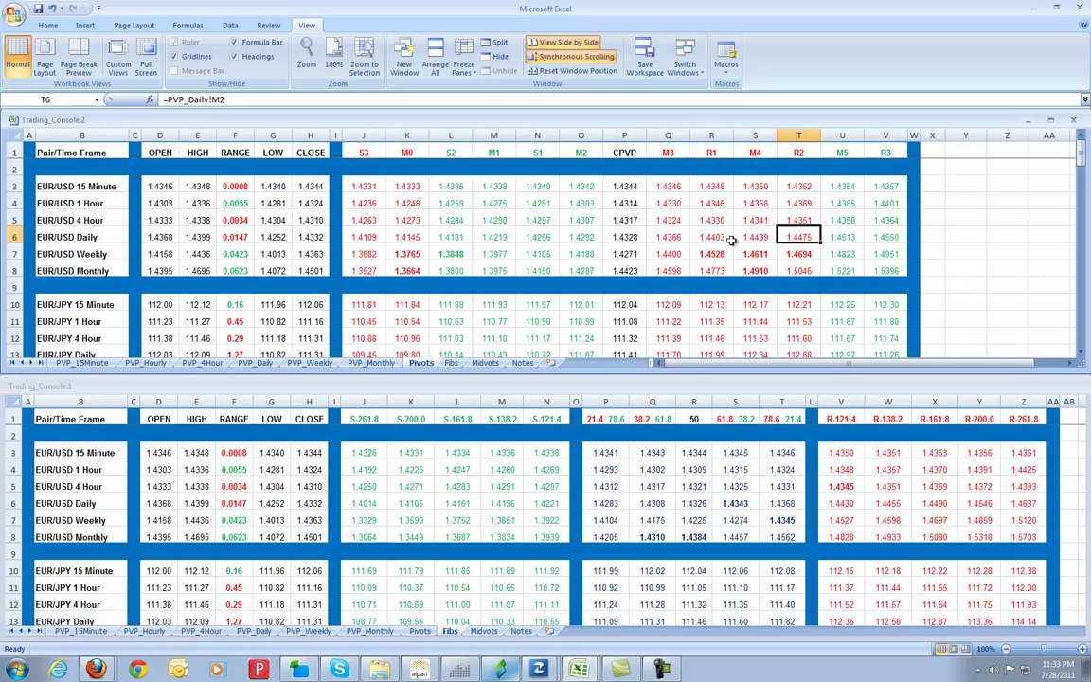
pyautogui.click(289, 202)
pyautogui.click(798, 235)
# Make the EUR/USD 15 Minute CPVP value bold on the Pivots sheet and select the 1 Hour CPVP.
pyautogui.click(626, 187)
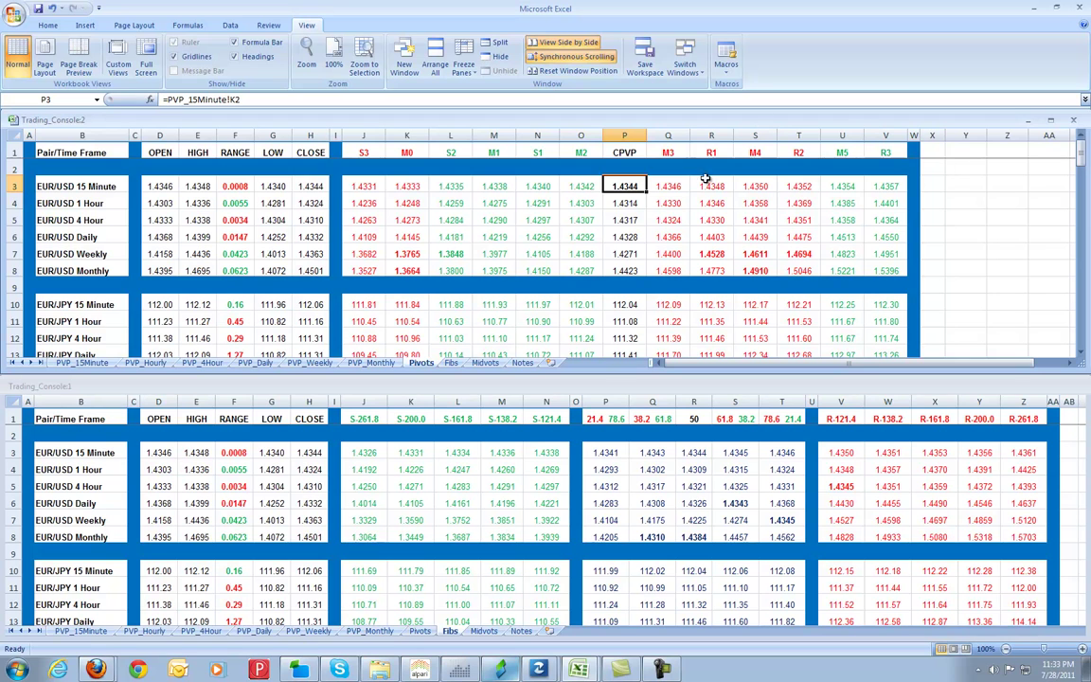
pyautogui.click(633, 203)
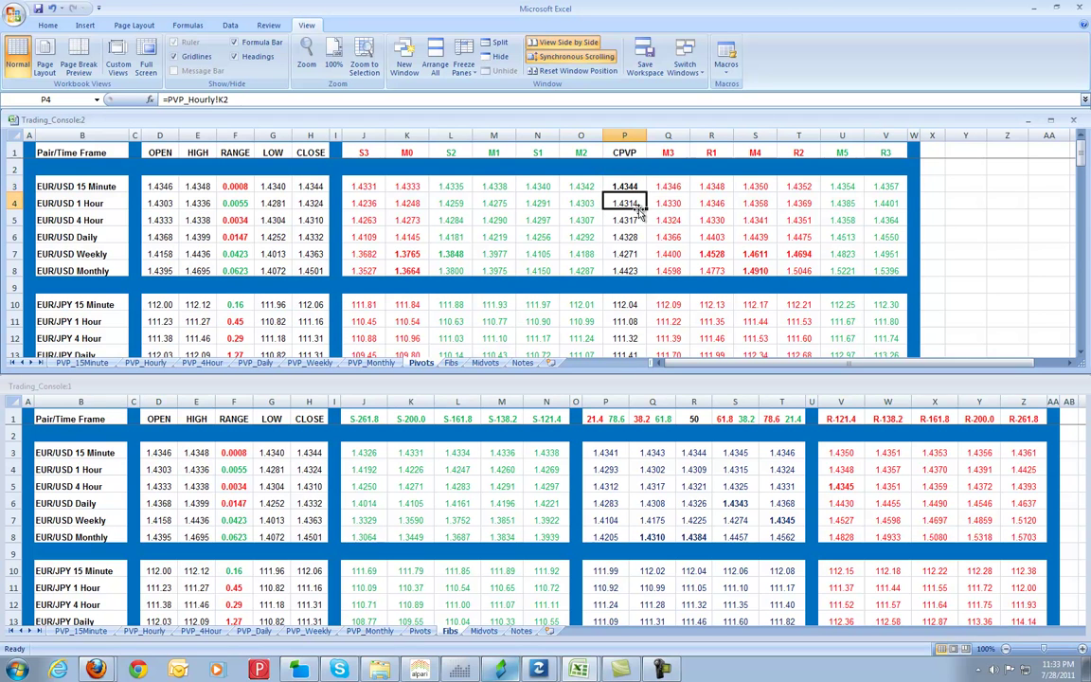
# Compare the EUR/USD 15 Minute CPVP on the Pivots sheet with the 15 Minute, 1 Hour and Weekly levels on the Fibs sheet.
pyautogui.click(631, 187)
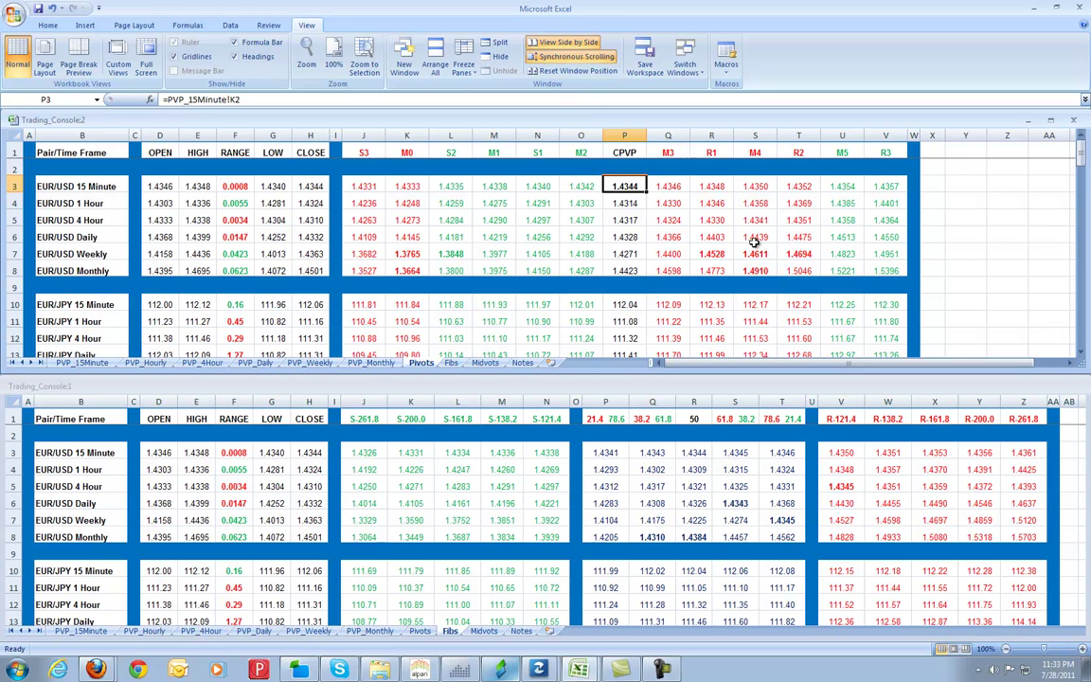
pyautogui.click(735, 520)
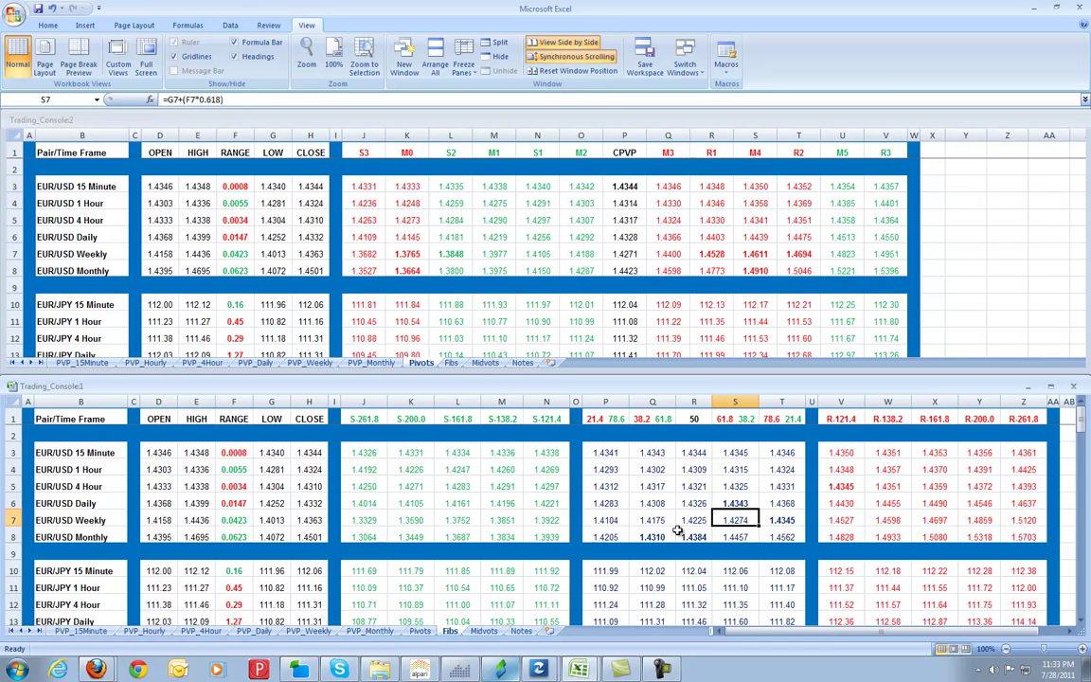
pyautogui.click(457, 469)
pyautogui.click(990, 453)
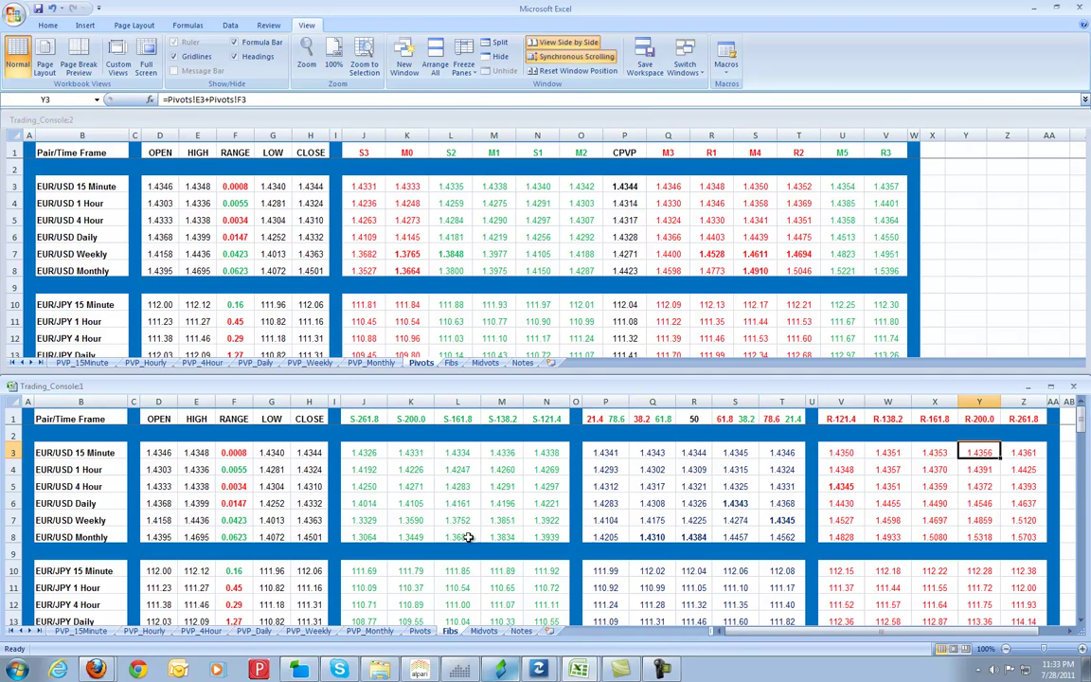
pyautogui.click(508, 522)
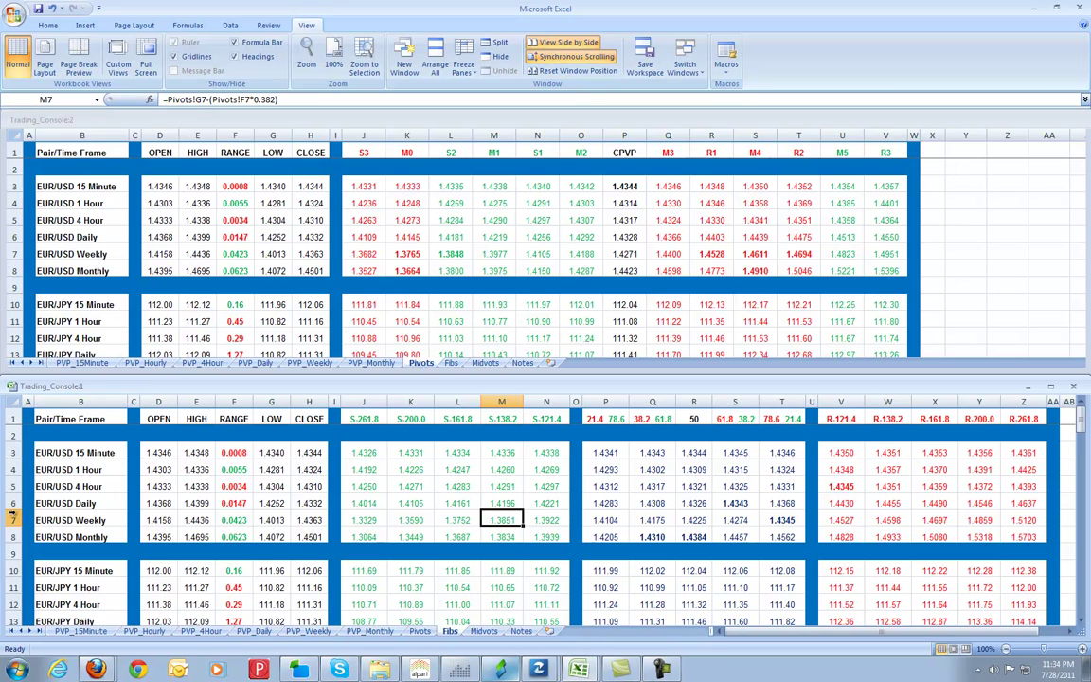
pyautogui.click(73, 506)
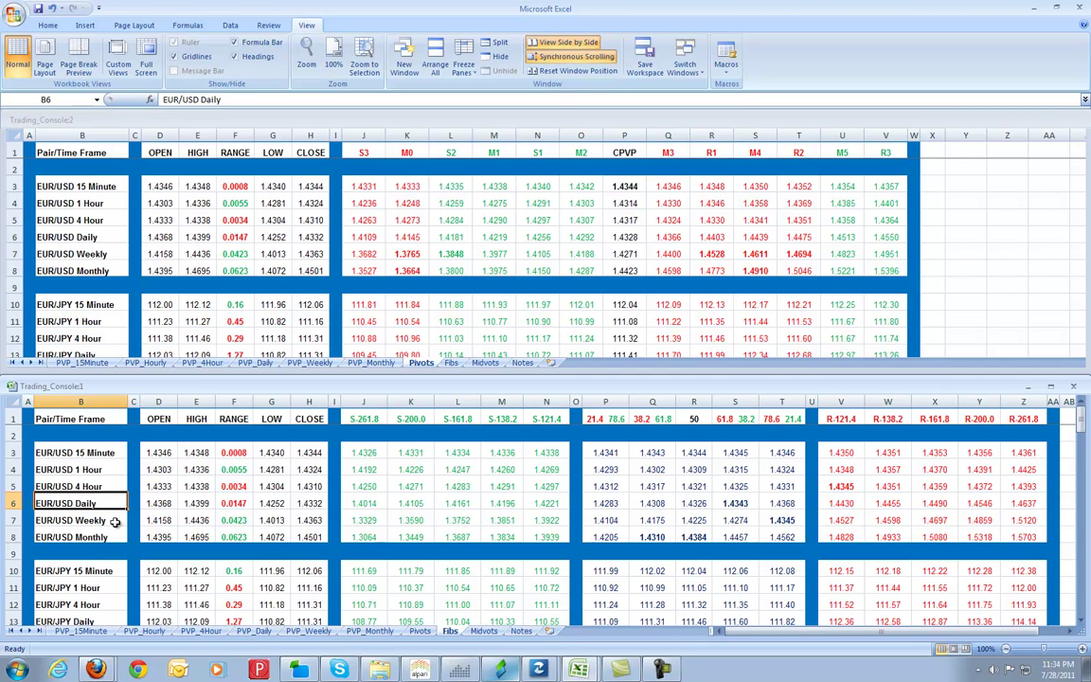
# Make the EUR/USD Daily CPVP value bold on the Pivots sheet and review the Daily levels from S3 to R3.
pyautogui.click(625, 189)
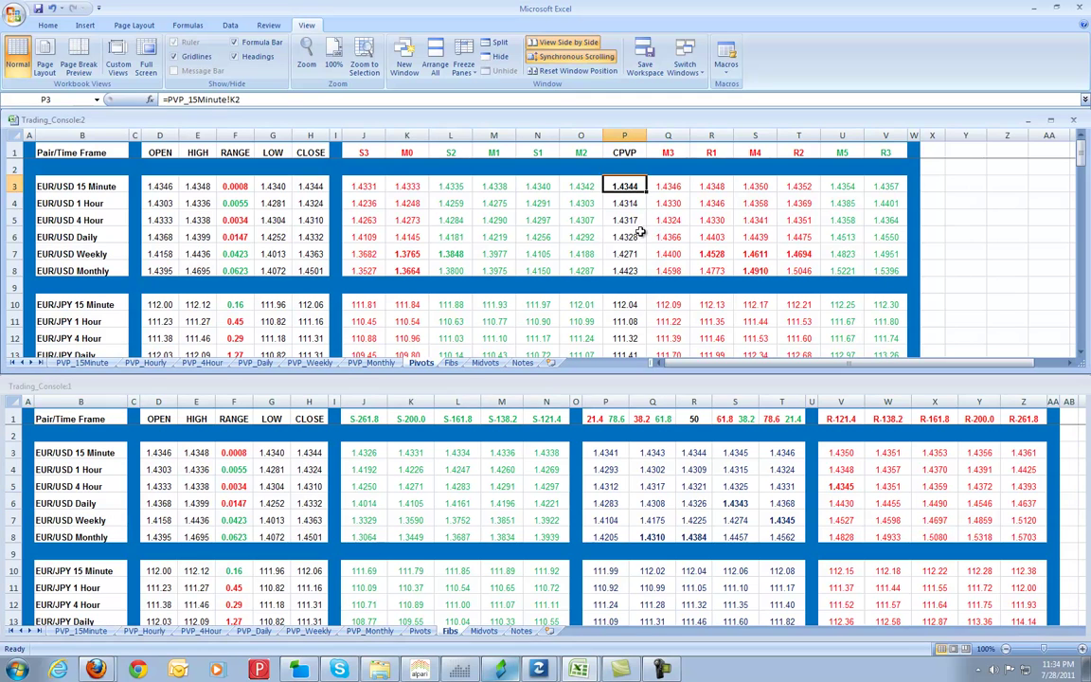
pyautogui.click(633, 238)
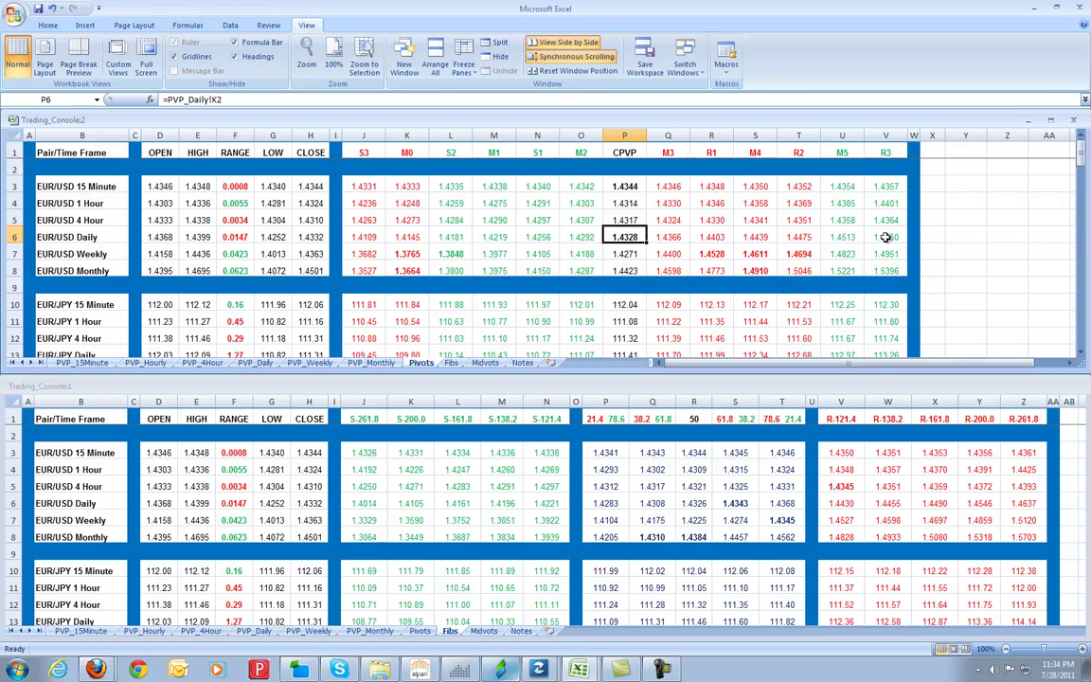
pyautogui.moveTo(886, 238); pyautogui.dragTo(369, 239)
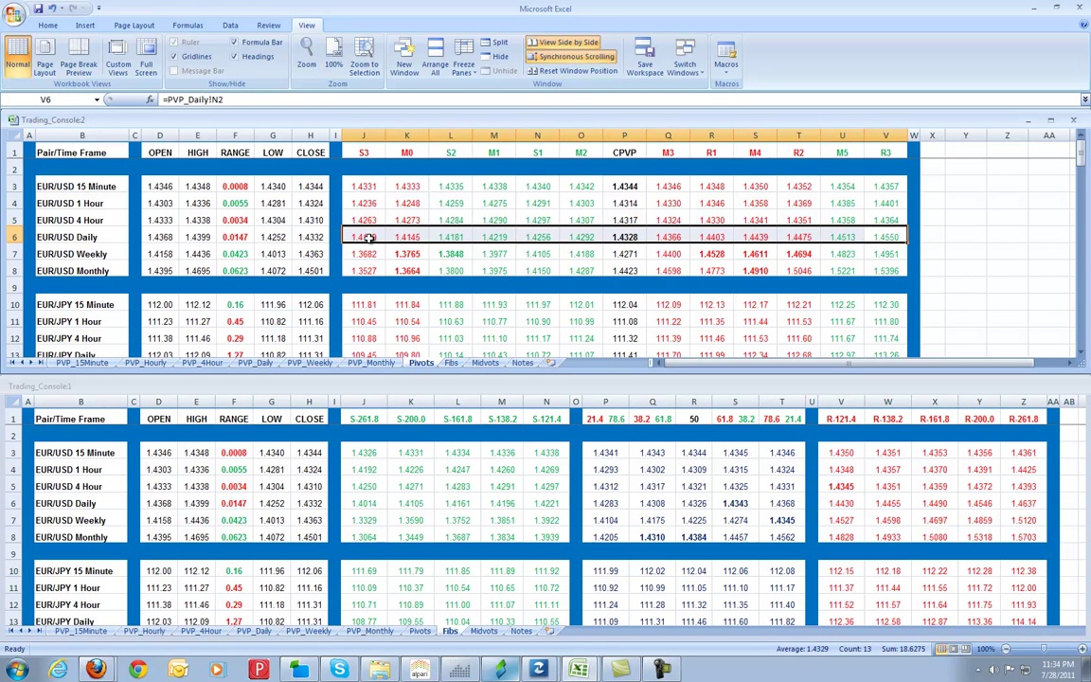
pyautogui.click(840, 269)
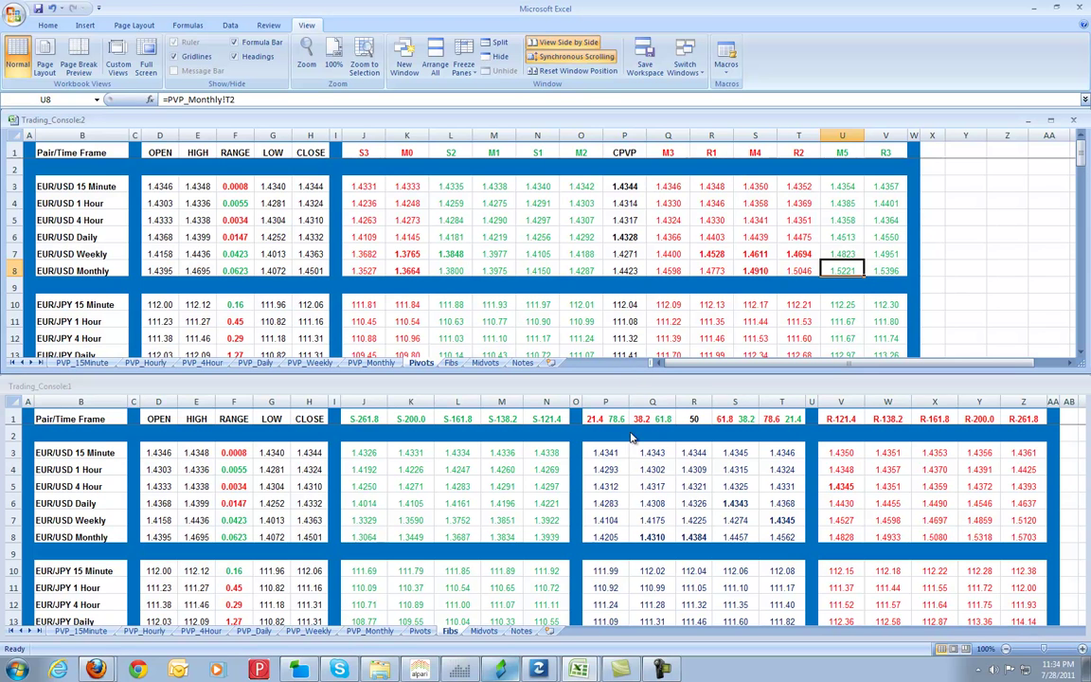
pyautogui.click(632, 236)
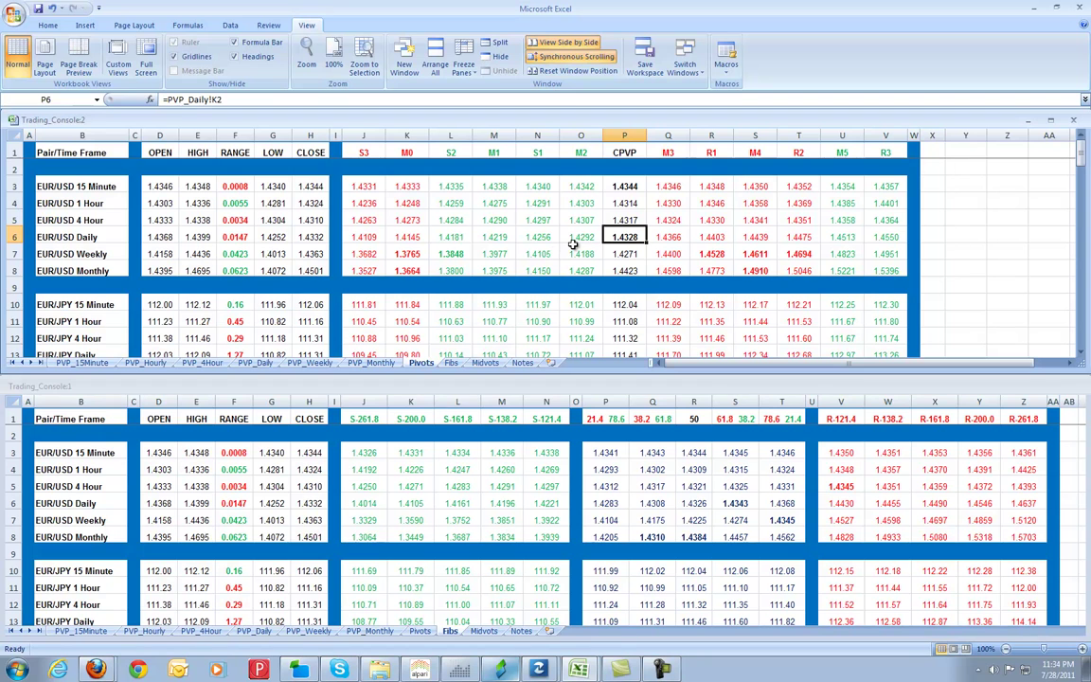
# Compare the EUR/USD Daily S2, S1 and M2 levels on the Pivots sheet with the Daily S-261.8 level on the Fibs sheet.
pyautogui.click(456, 242)
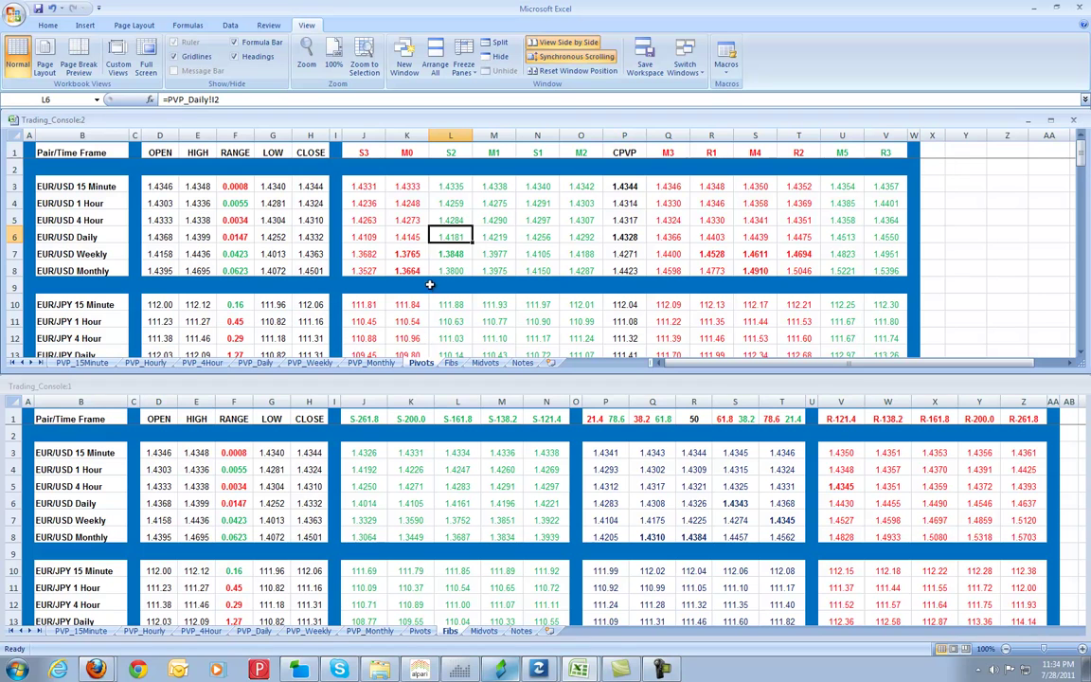
pyautogui.click(84, 503)
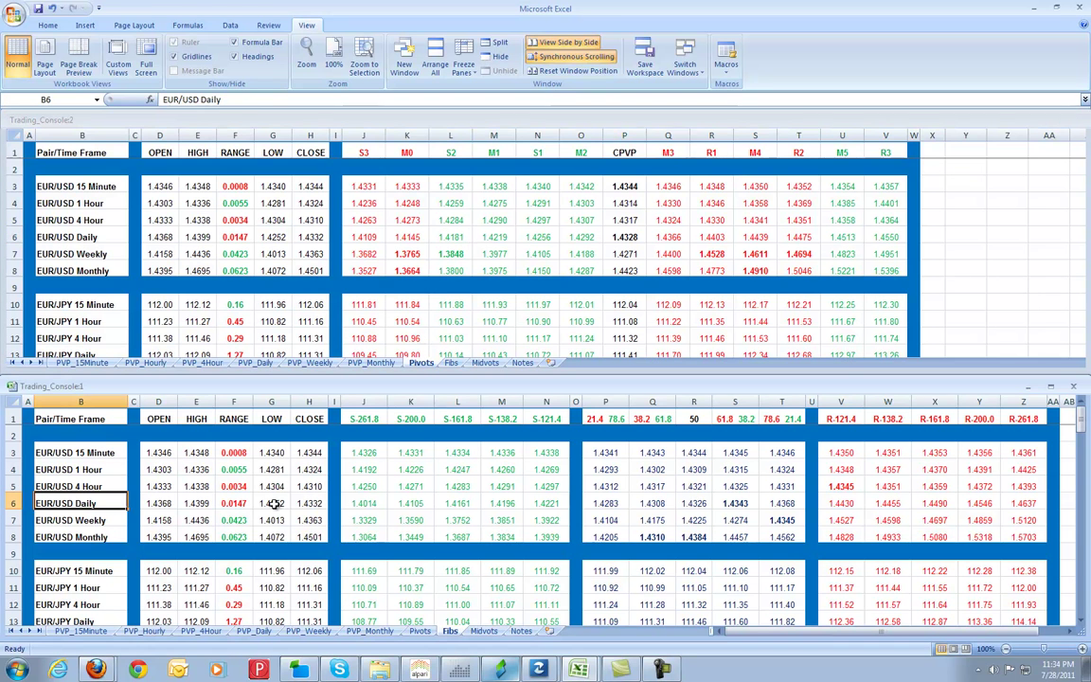
pyautogui.click(370, 504)
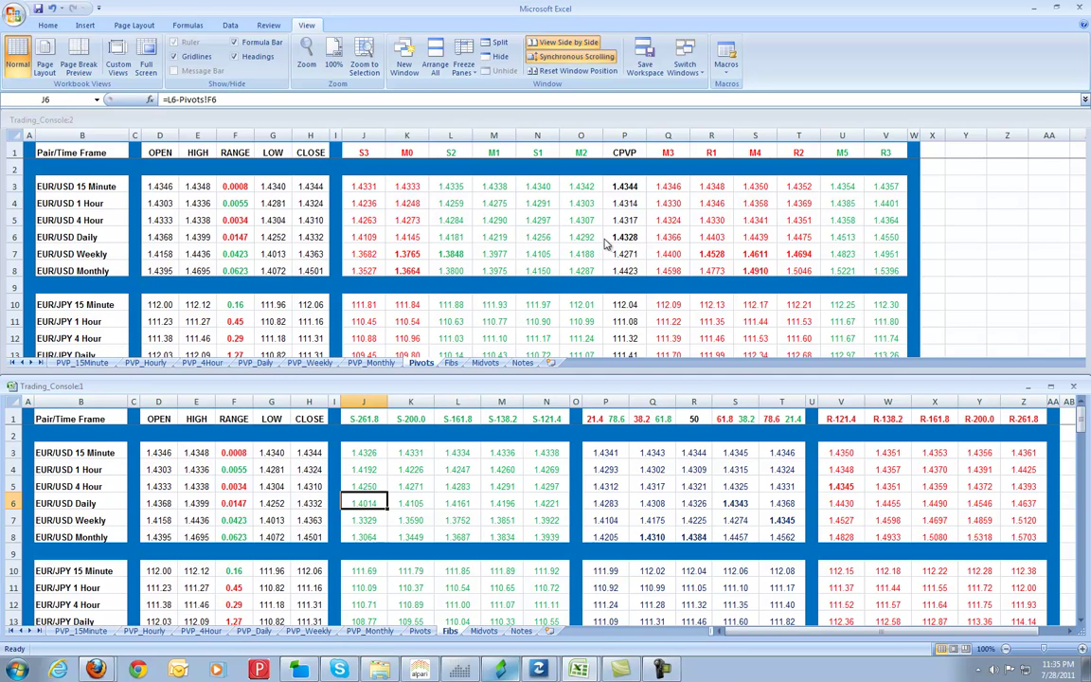
pyautogui.hotkey('ctrl', 'F6')
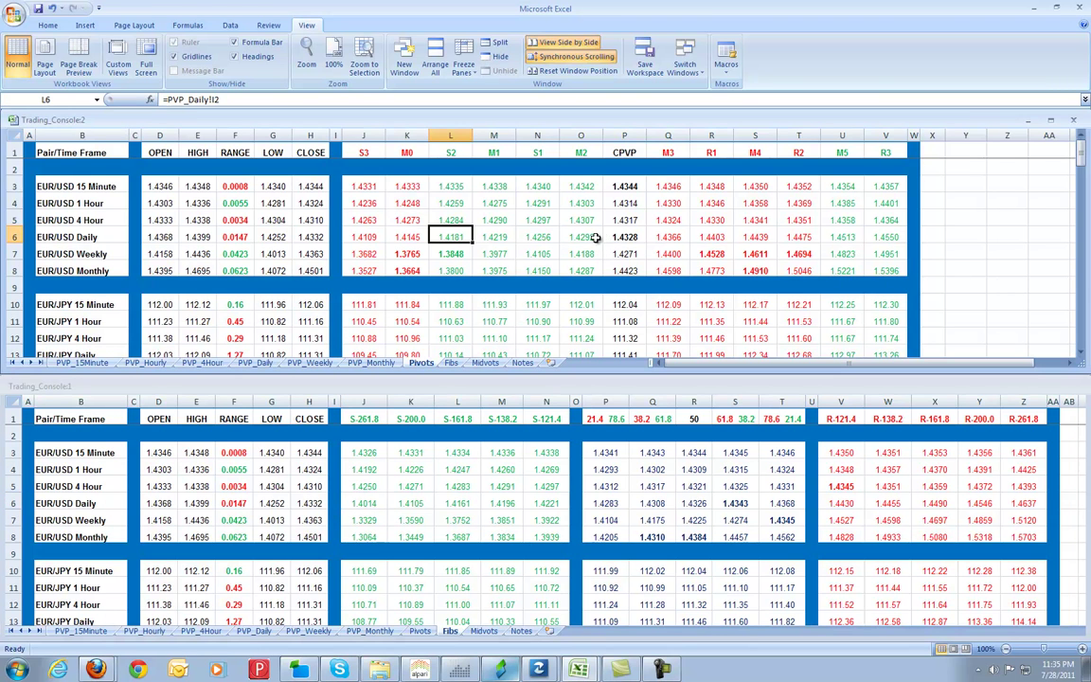
pyautogui.click(599, 237)
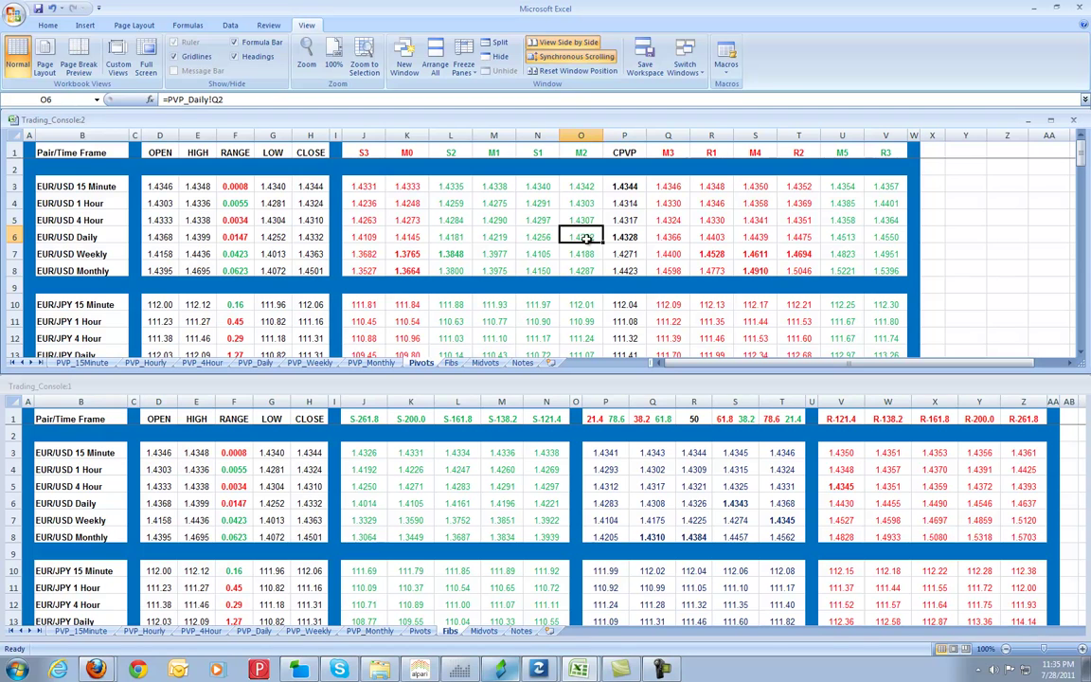
pyautogui.keyDown('shift'); pyautogui.click(549, 238); pyautogui.keyUp('shift')
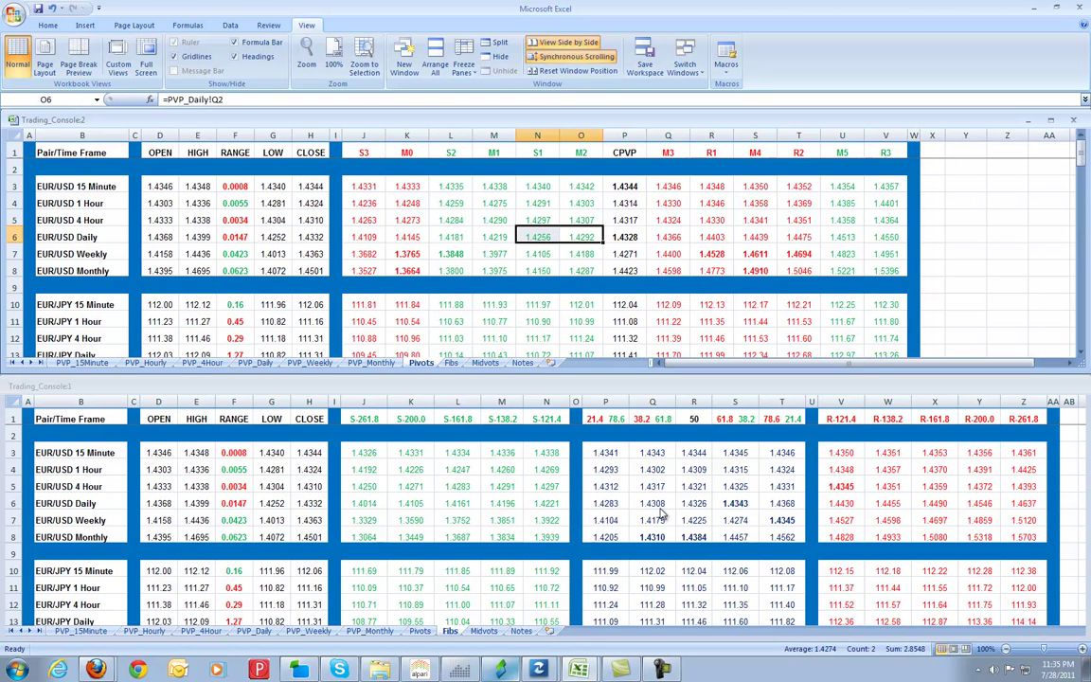
# Compare the EUR/USD Daily CPVP, R1, M4 and R2 pivots with the Daily R-121.4 level on the Fibs sheet.
pyautogui.click(629, 236)
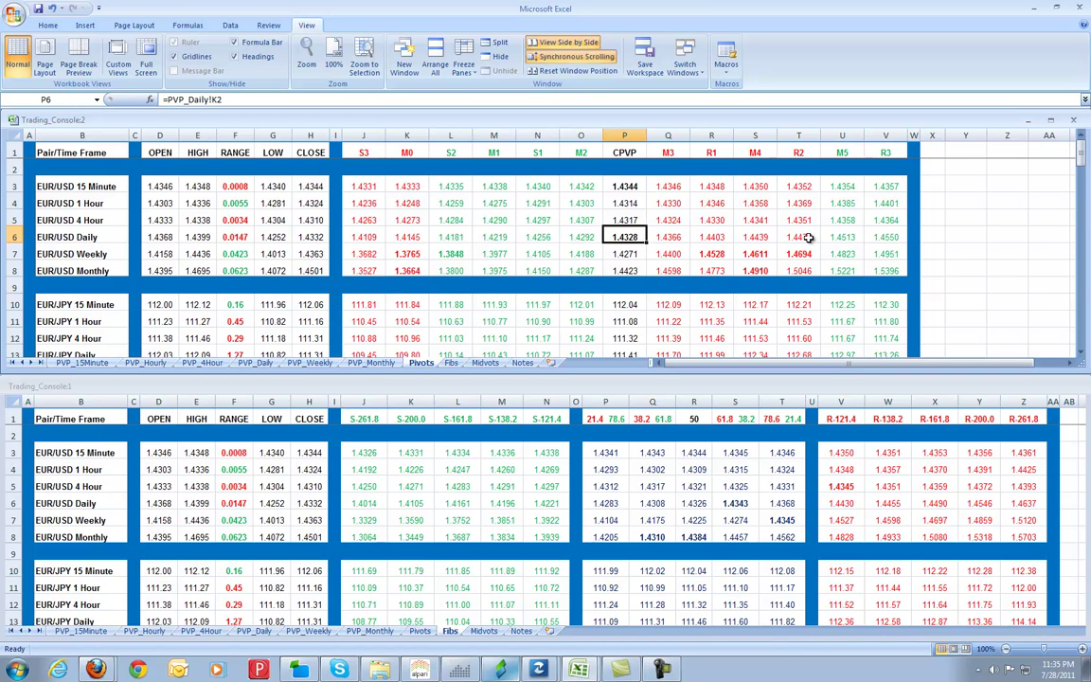
pyautogui.moveTo(814, 236); pyautogui.dragTo(726, 237)
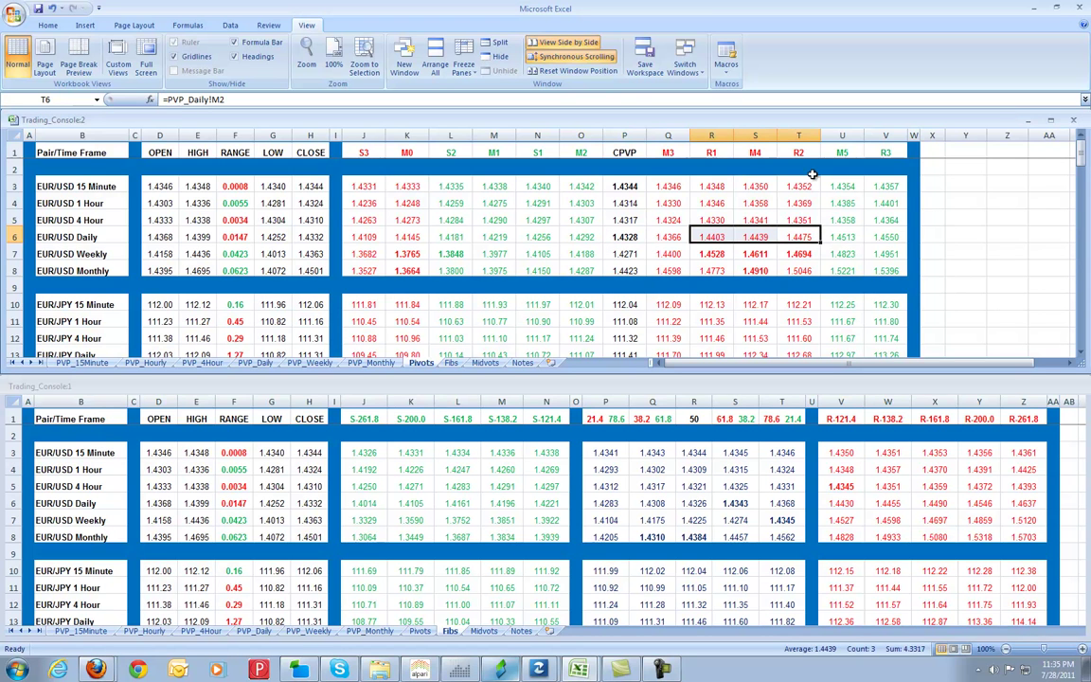
pyautogui.click(842, 507)
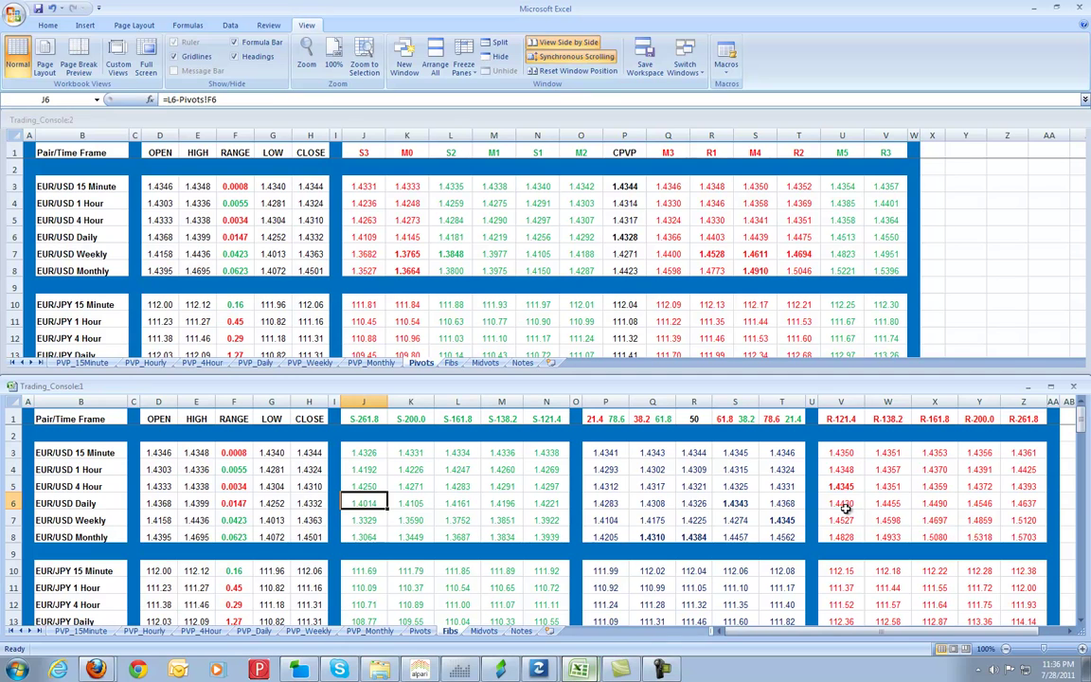
pyautogui.click(845, 509)
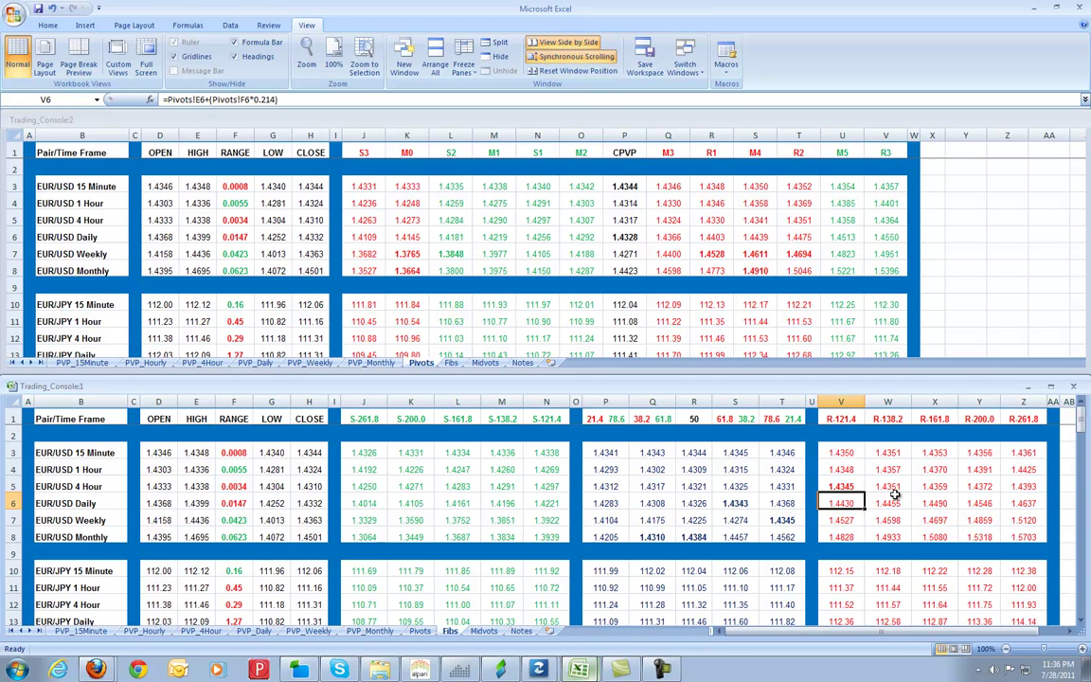
pyautogui.click(706, 239)
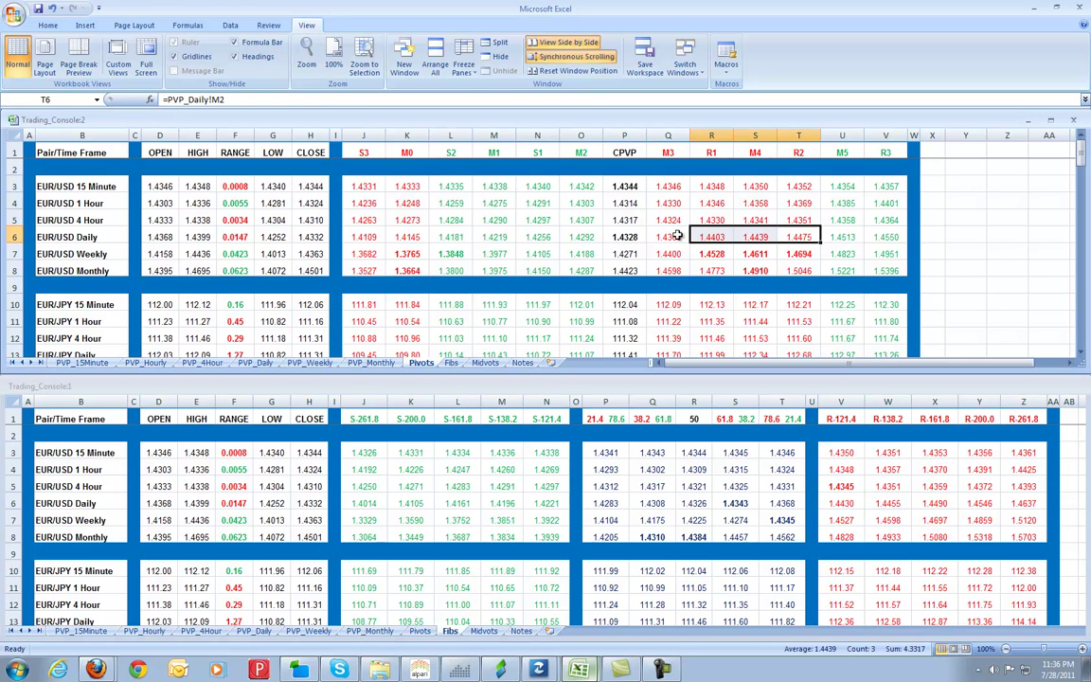
pyautogui.click(764, 238)
pyautogui.moveTo(763, 238); pyautogui.dragTo(701, 237)
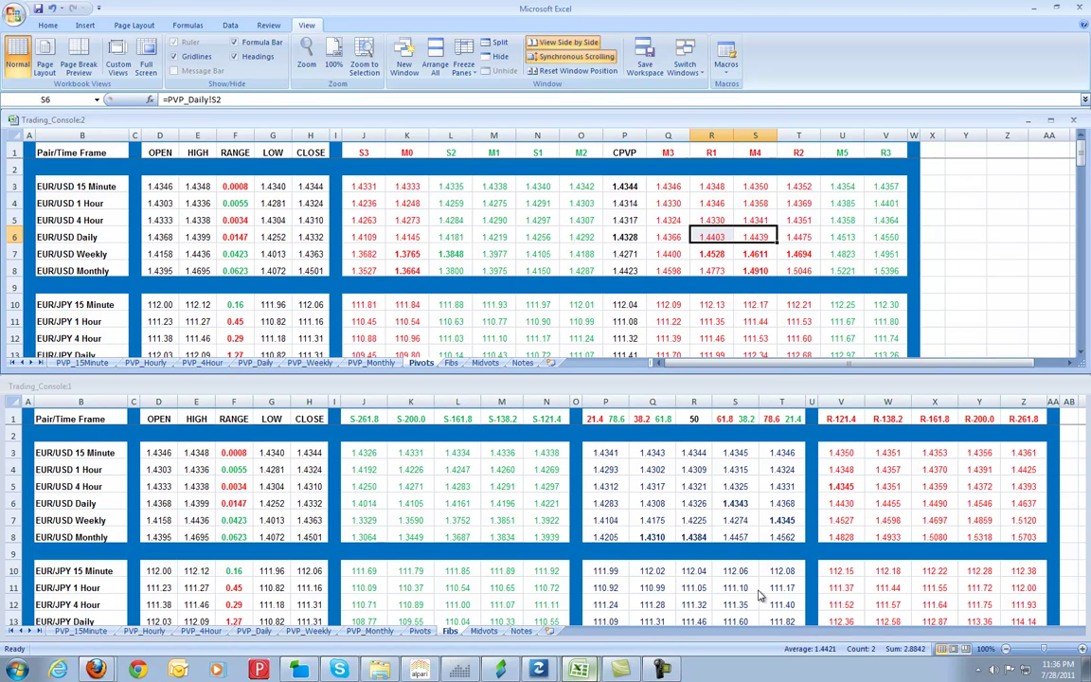
# Make the EUR/USD Daily R-121.4 and R-138.2 values bold on the Fibs sheet.
pyautogui.click(841, 503)
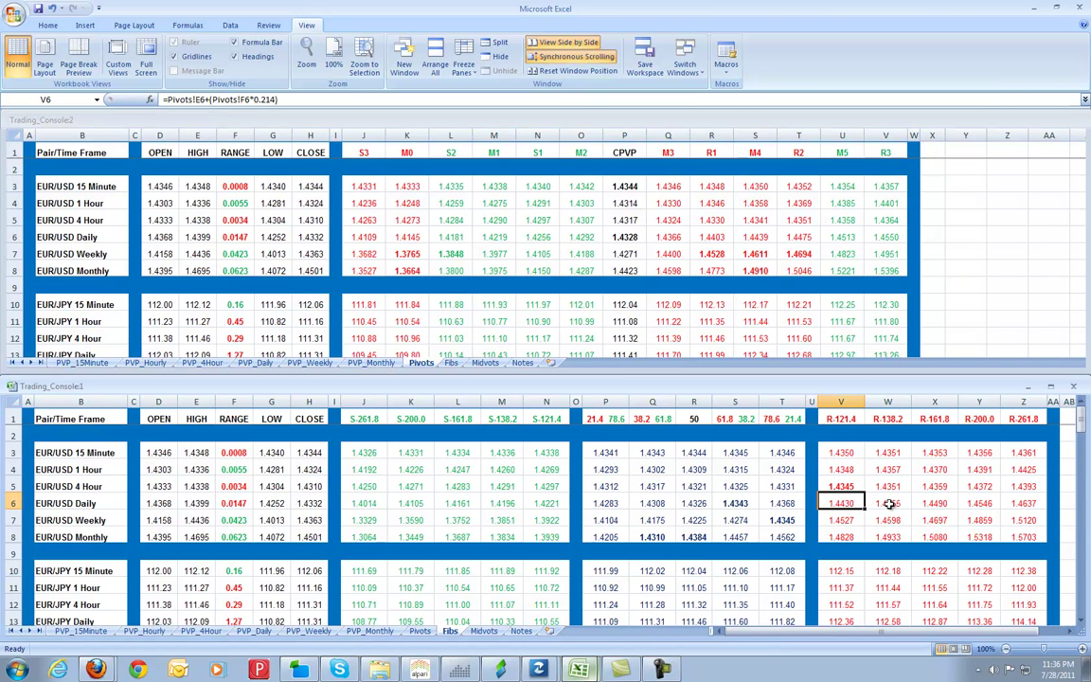
pyautogui.moveTo(888, 504); pyautogui.dragTo(848, 510)
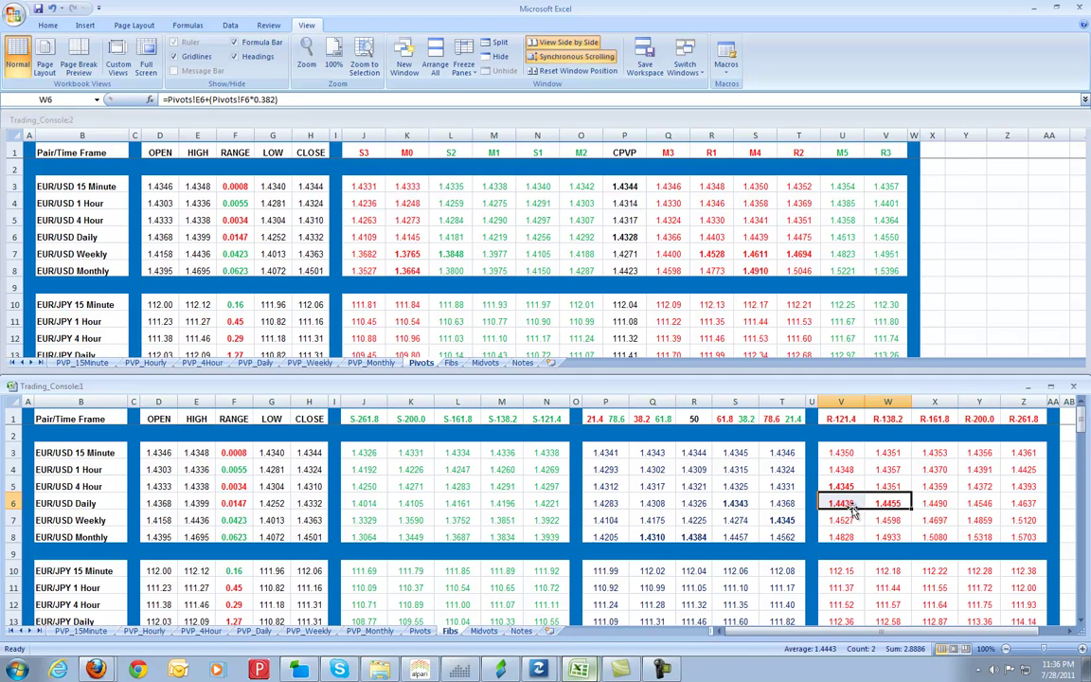
pyautogui.moveTo(895, 503); pyautogui.dragTo(822, 499)
# Review the EUR/USD Daily R1 to R2 pivots and make the Daily M4 value bold on the Pivots sheet.
pyautogui.click(715, 245)
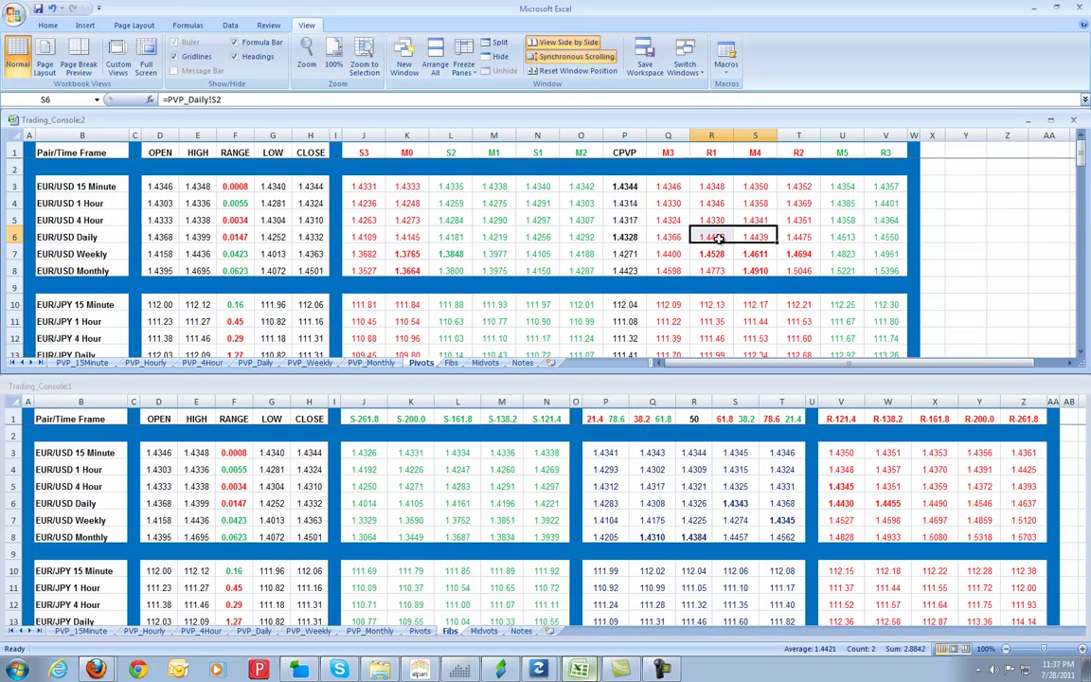
pyautogui.click(750, 237)
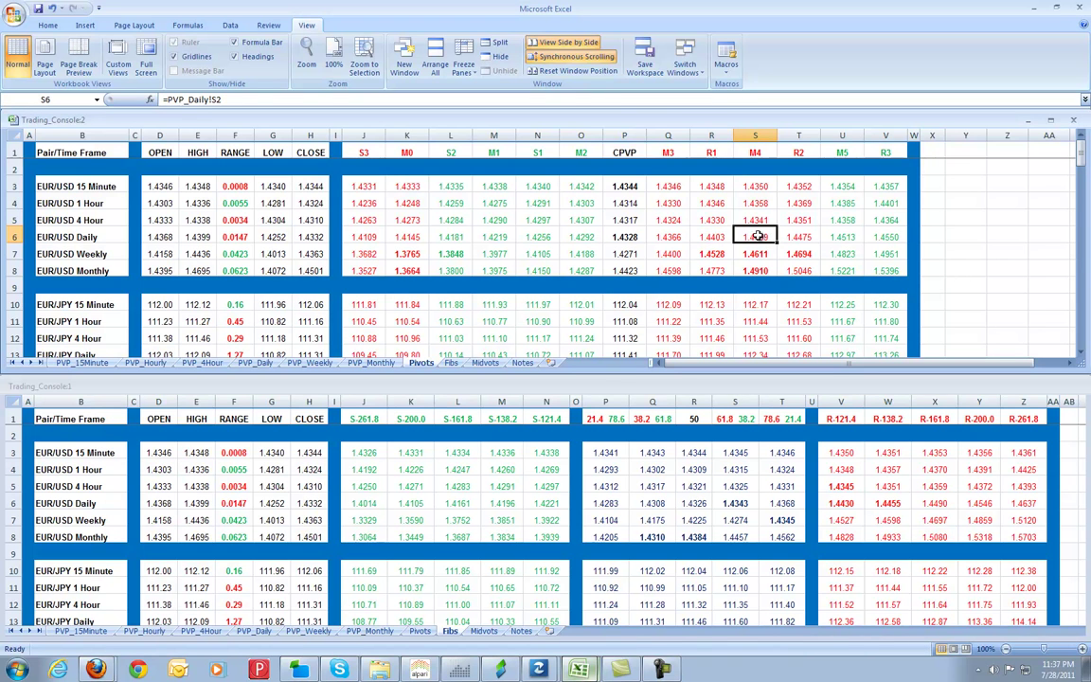
pyautogui.moveTo(710, 237); pyautogui.dragTo(795, 237)
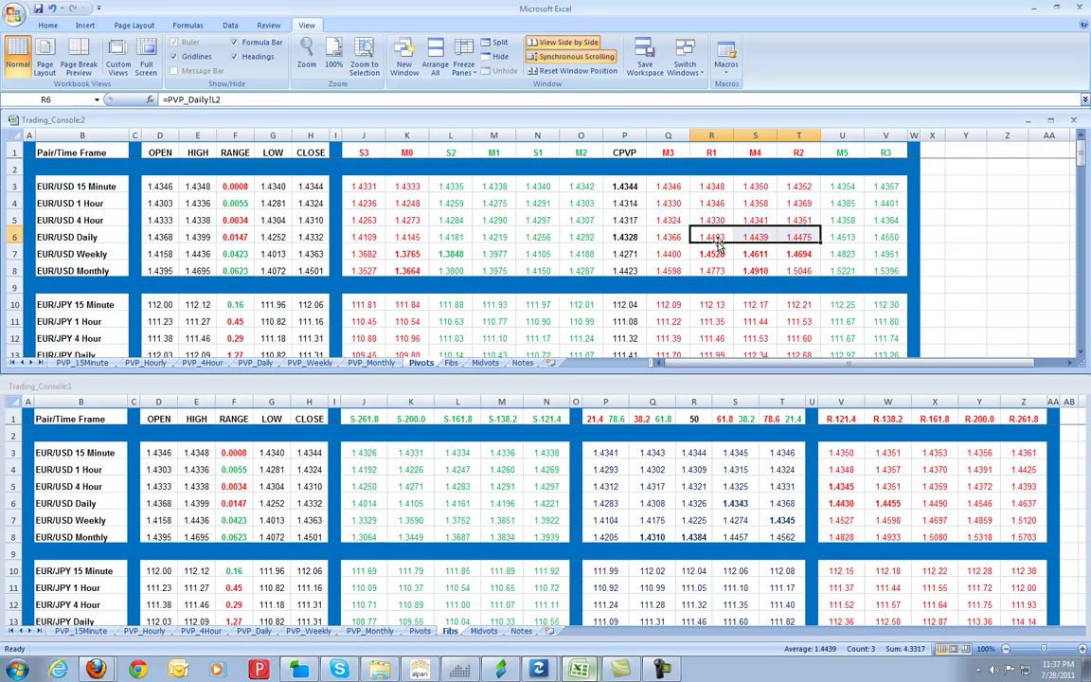
pyautogui.moveTo(751, 237)
pyautogui.mouseDown()
pyautogui.moveTo(795, 233)
pyautogui.moveTo(735, 236)
pyautogui.mouseUp()
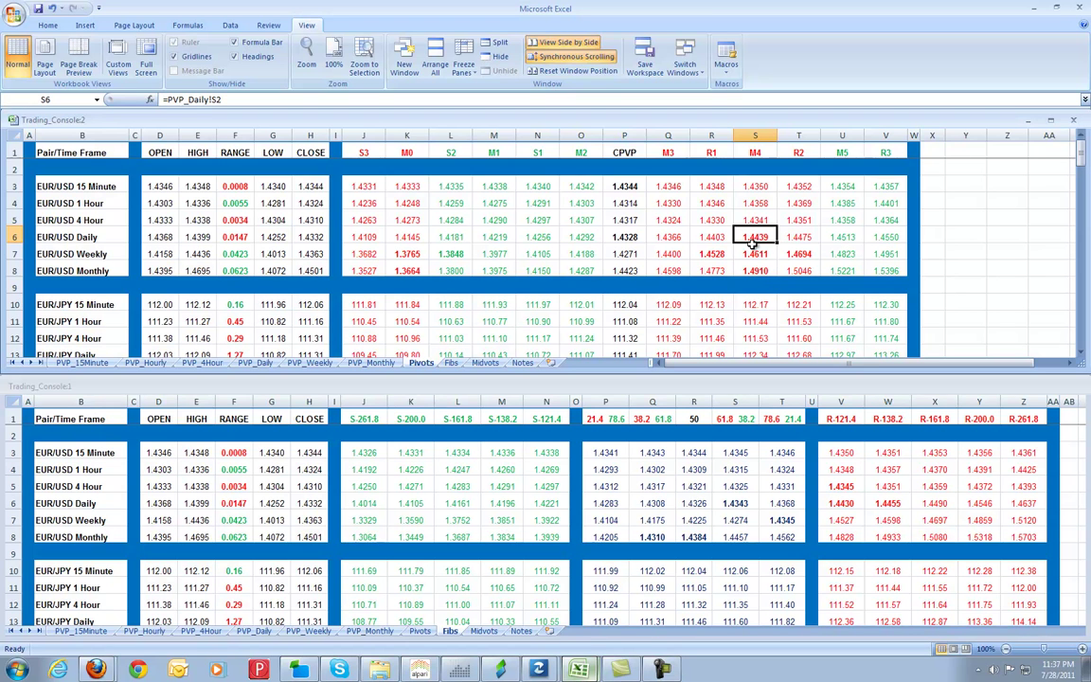
# Compare the EUR/USD Daily R-121.4 and R-138.2 Fibonacci levels with the Daily M4 pivot, glancing at MT4 in between.
pyautogui.click(895, 507)
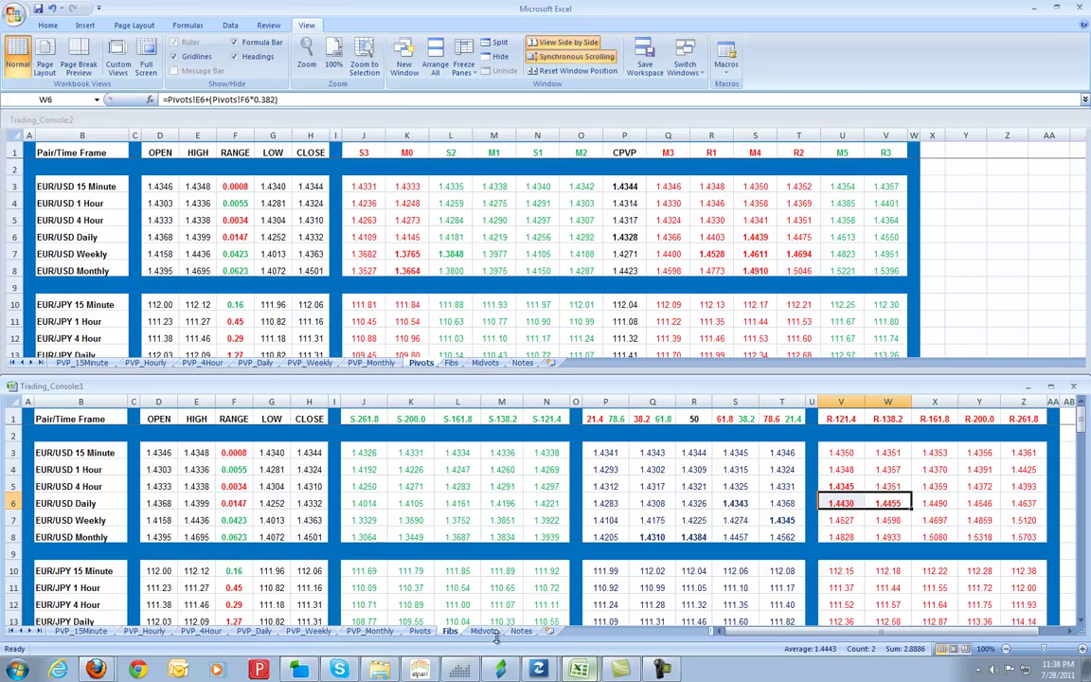
pyautogui.click(499, 670)
pyautogui.click(498, 670)
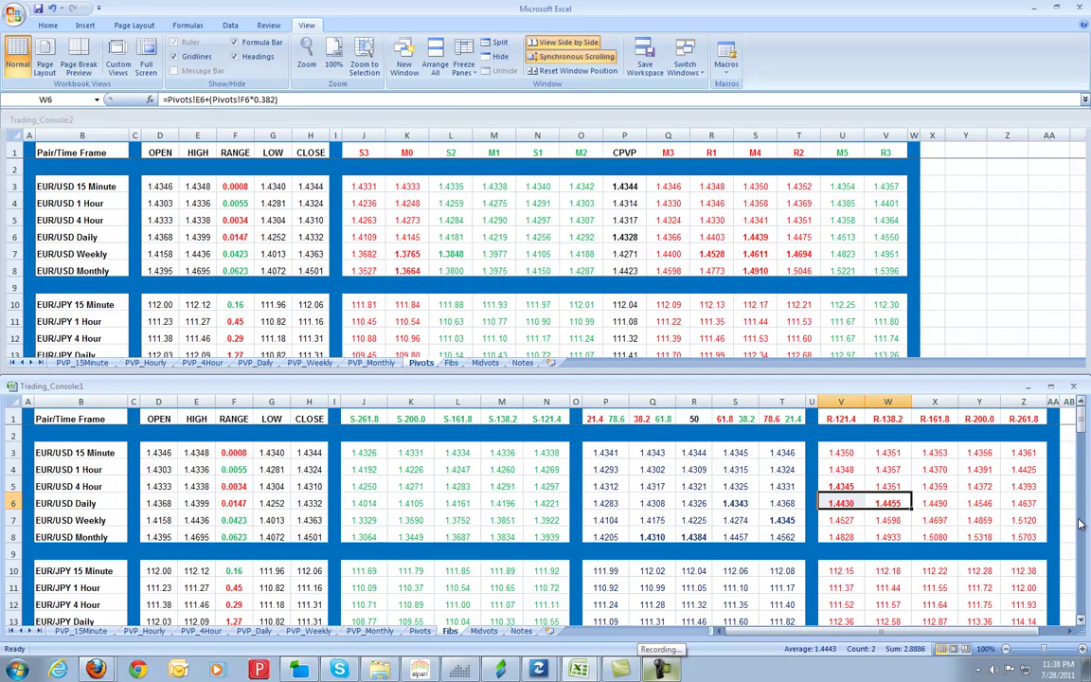
pyautogui.click(755, 237)
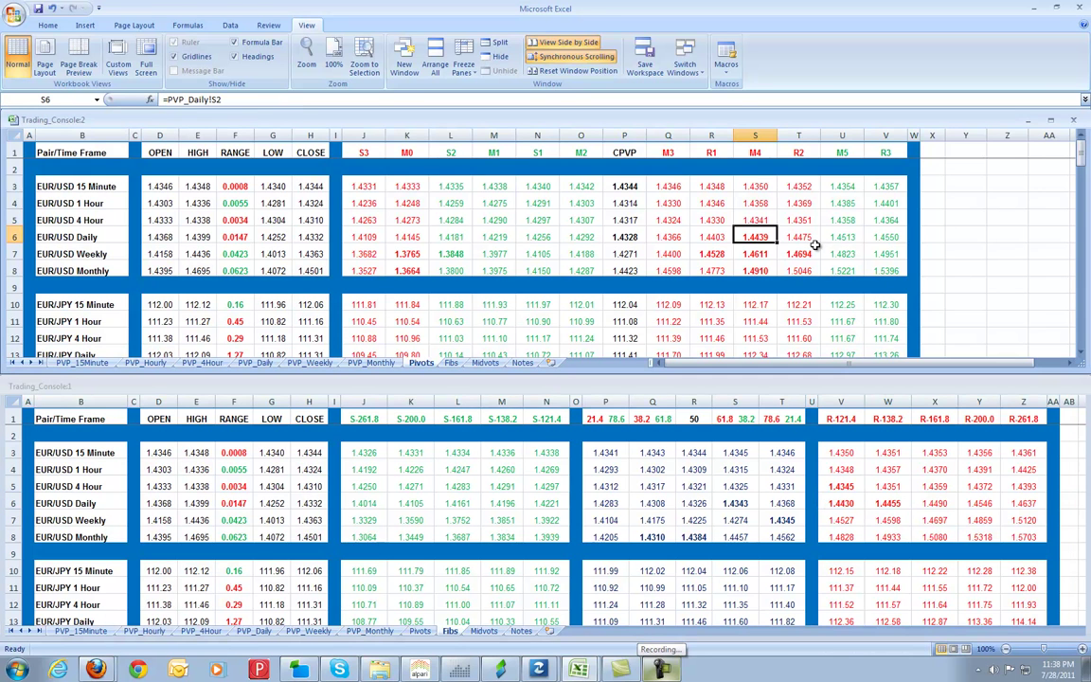
# Check the EURUSD M5 chart in MT4, return to Excel and make the EUR/USD 1 Hour R1 value bold on the Pivots sheet.
pyautogui.click(596, 203)
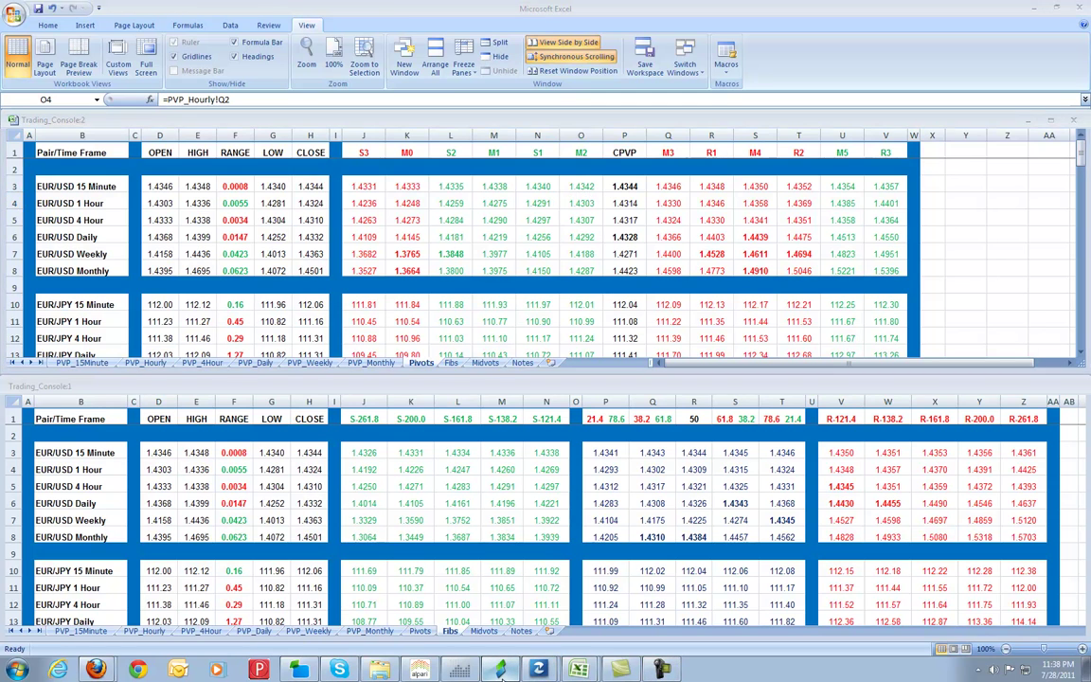
pyautogui.click(500, 669)
pyautogui.hotkey('alt', 'Tab')
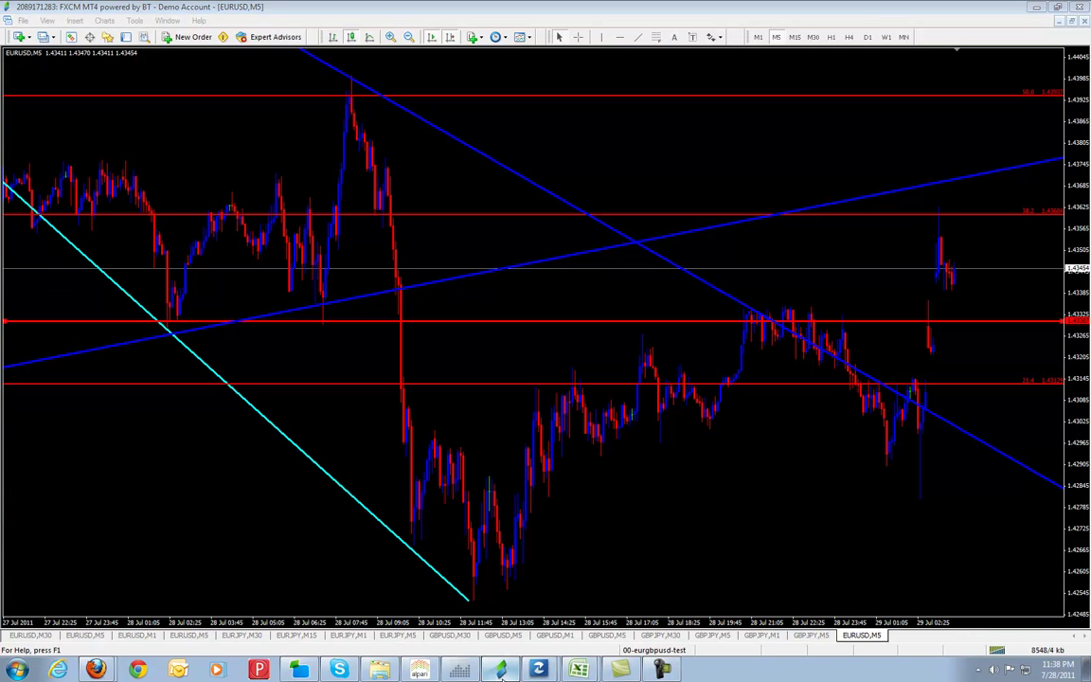
pyautogui.click(597, 239)
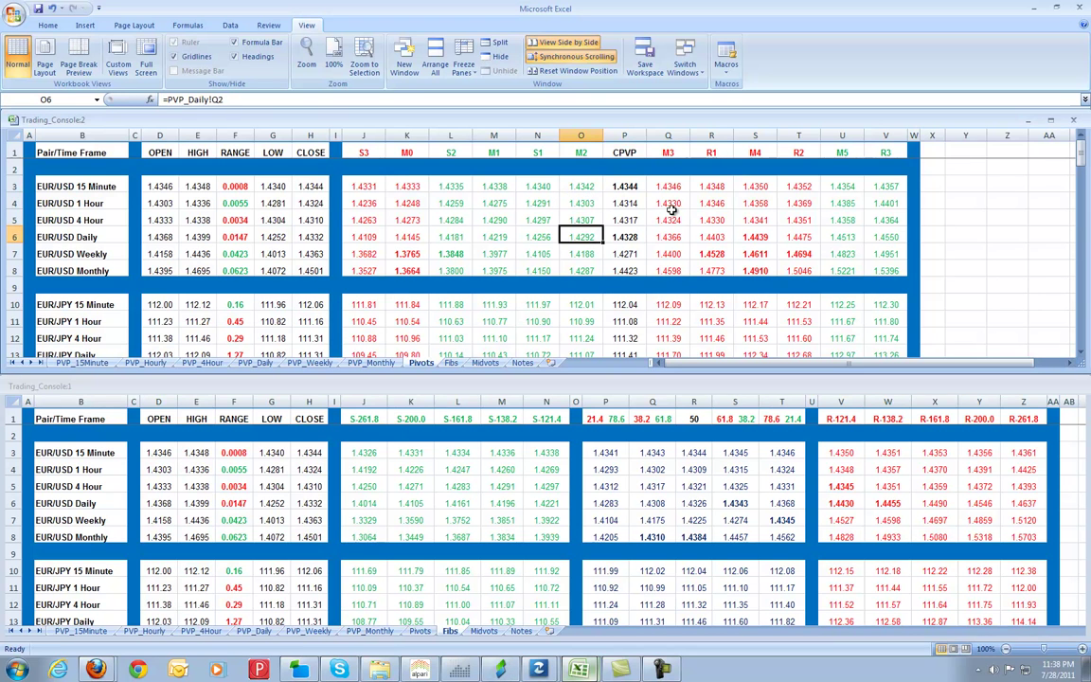
pyautogui.click(716, 205)
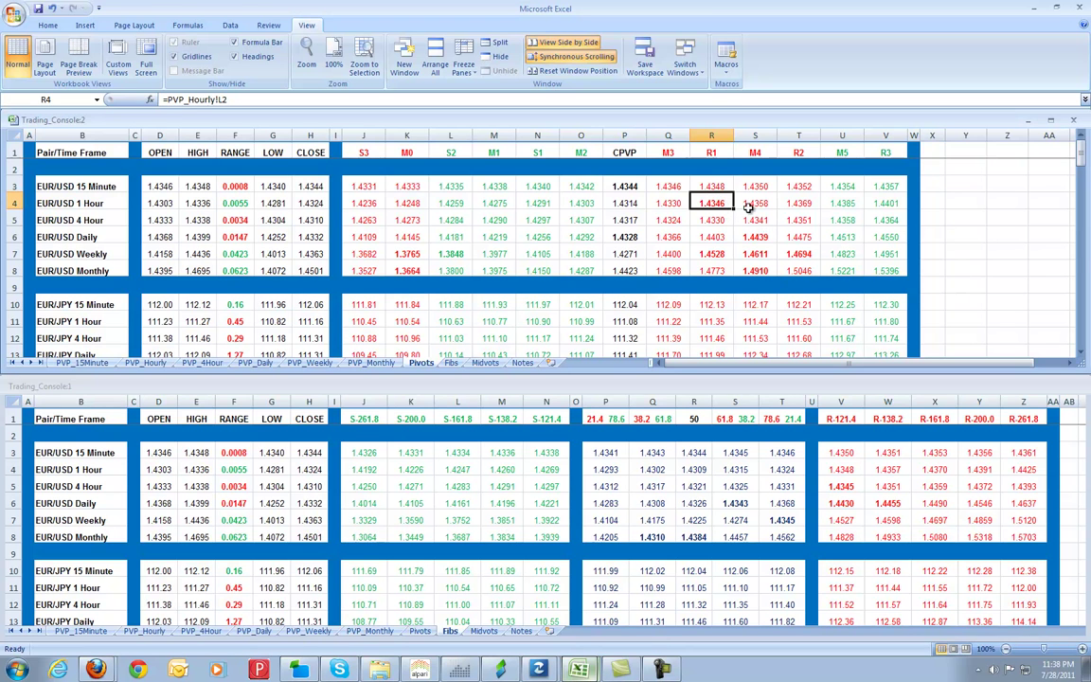
# Make the EUR/USD 15 Minute R1 value and the 4 Hour M4 and R2 values bold on the Pivots sheet.
pyautogui.click(721, 188)
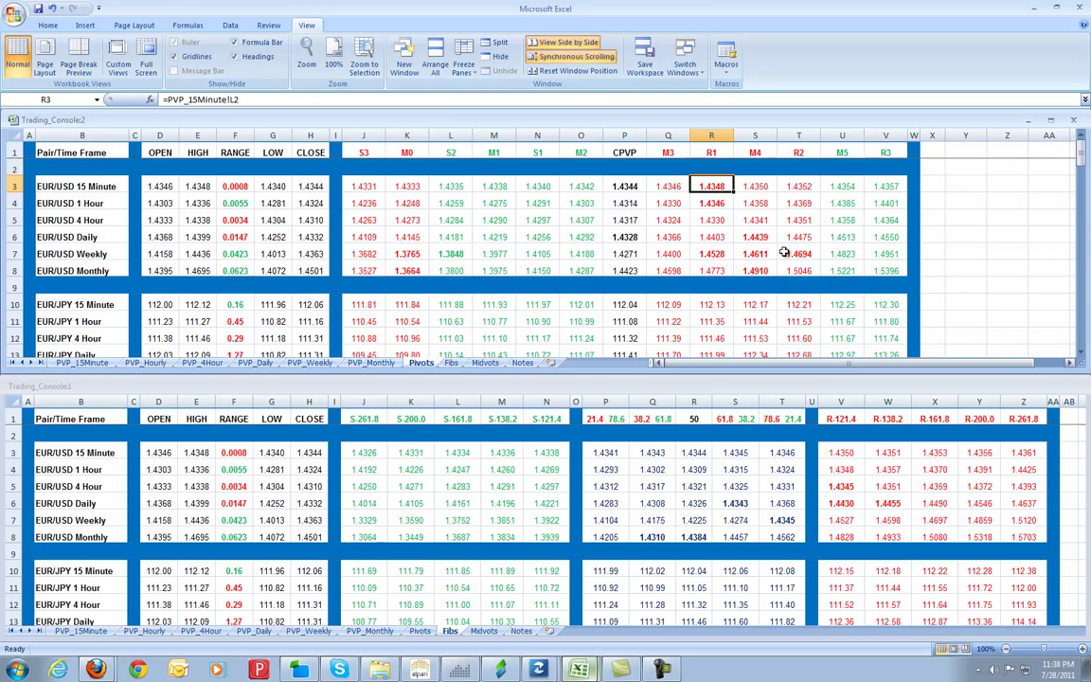
pyautogui.click(720, 219)
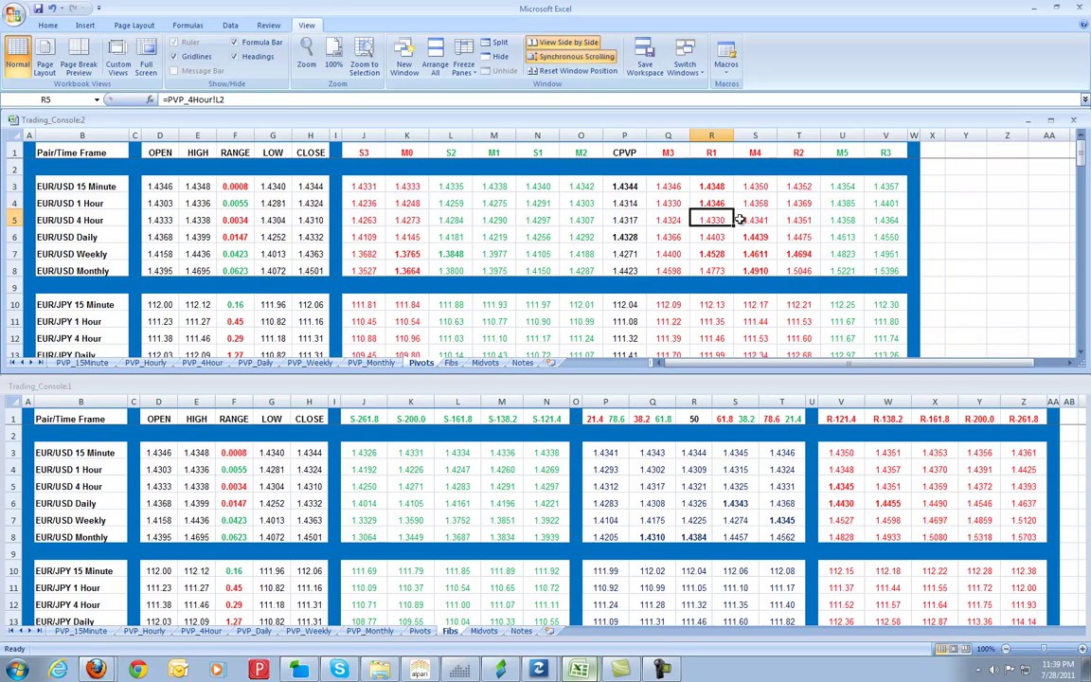
pyautogui.click(750, 220)
pyautogui.click(795, 219)
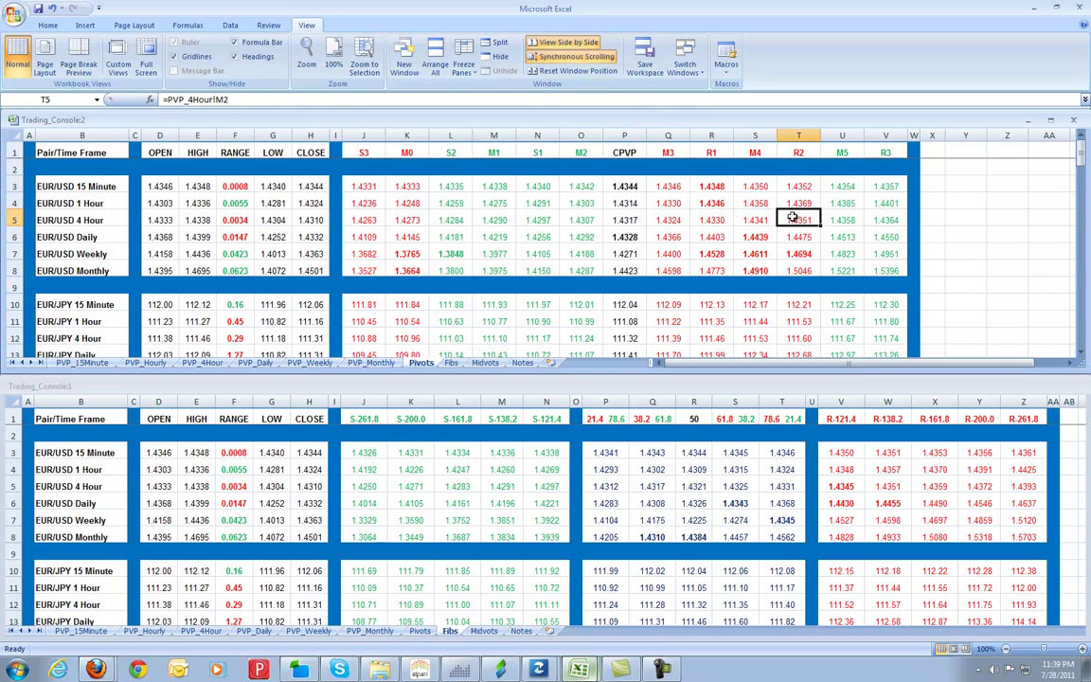
pyautogui.click(760, 219)
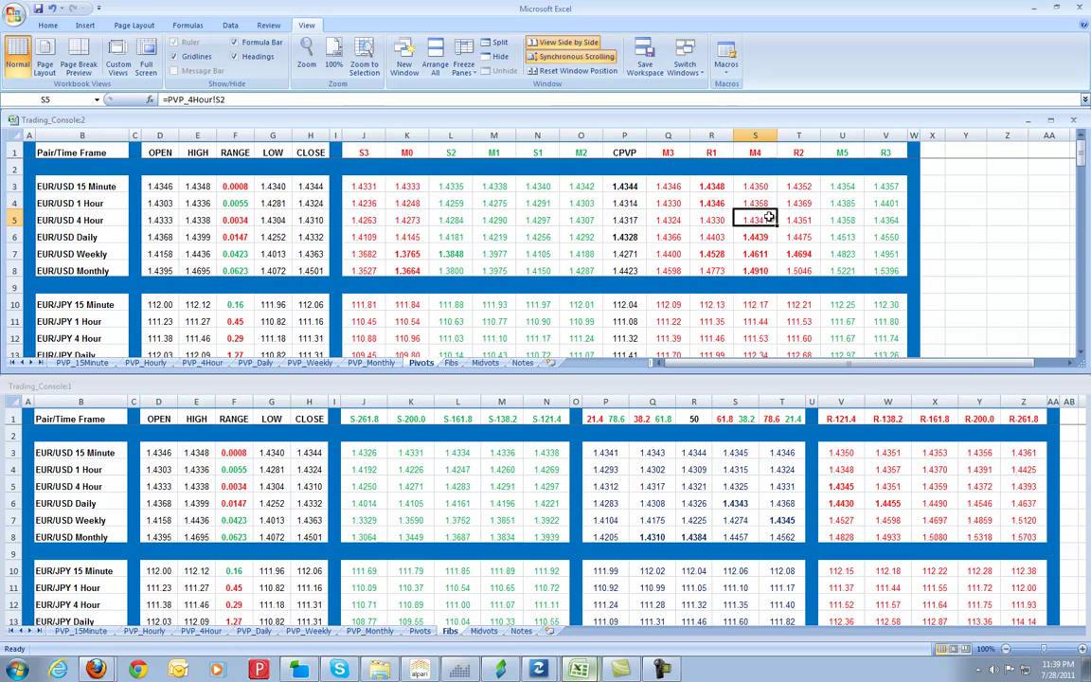
pyautogui.moveTo(805, 223); pyautogui.dragTo(779, 222)
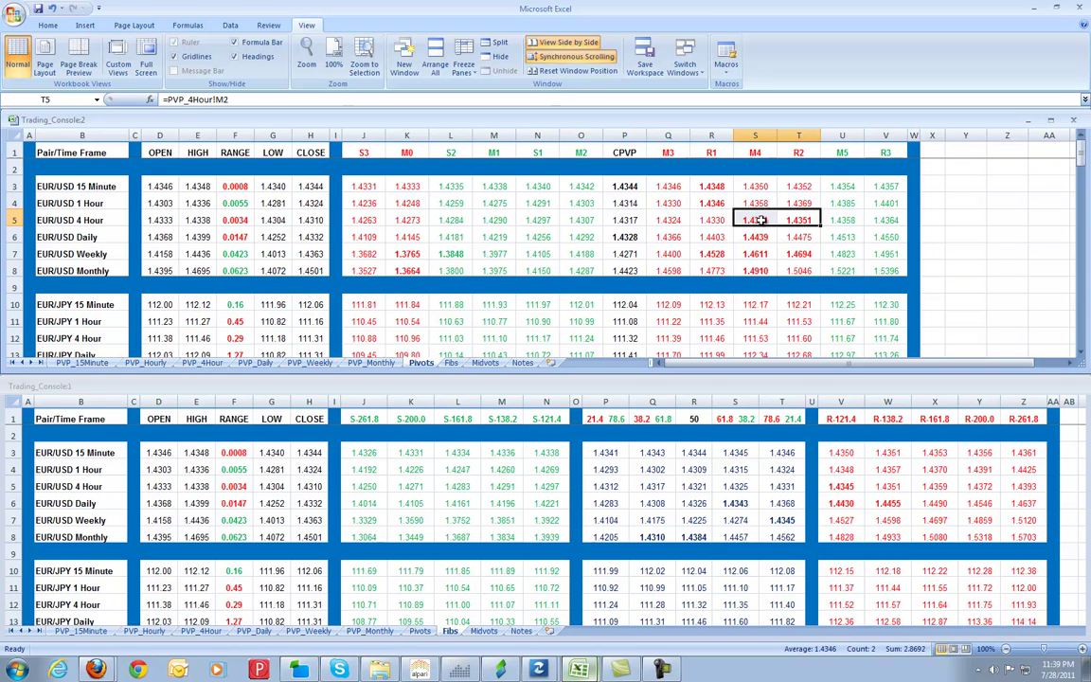
pyautogui.click(773, 220)
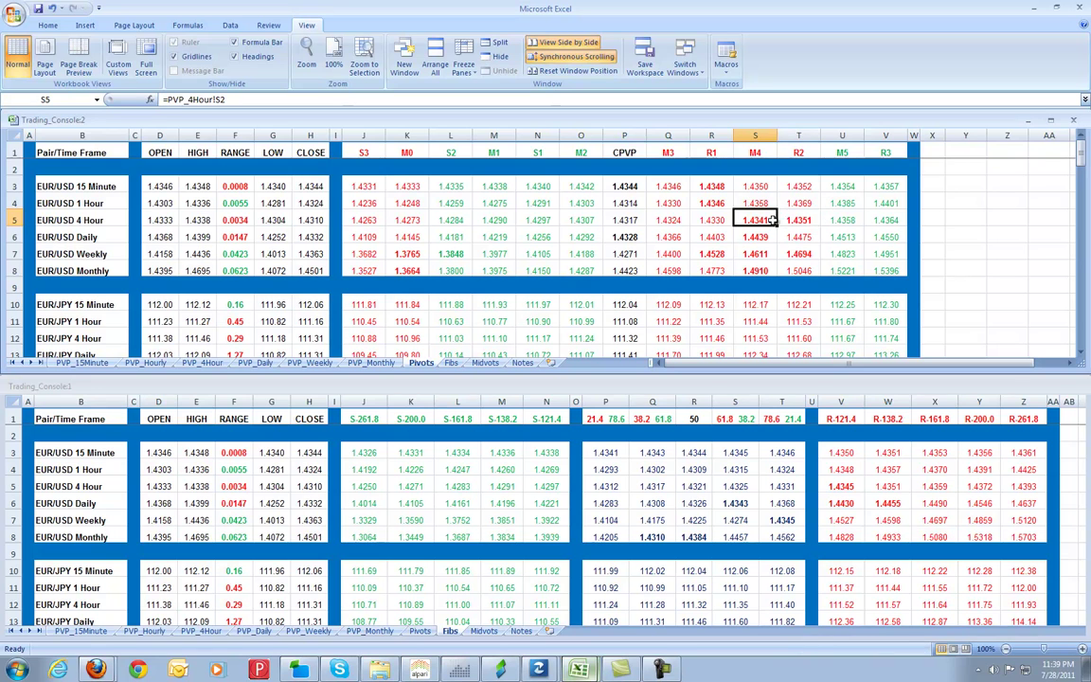
# Compare the EUR/USD 4 Hour pivots from CPVP to R2 with the Daily CPVP, M3 and M4 levels.
pyautogui.moveTo(800, 219); pyautogui.dragTo(765, 219)
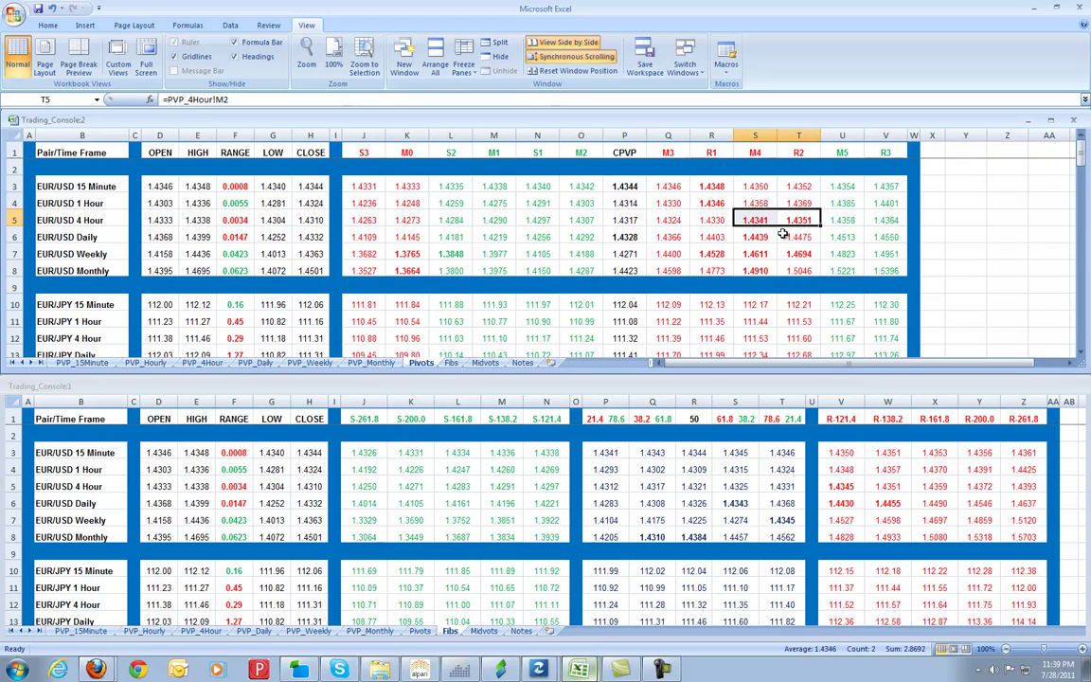
pyautogui.click(753, 238)
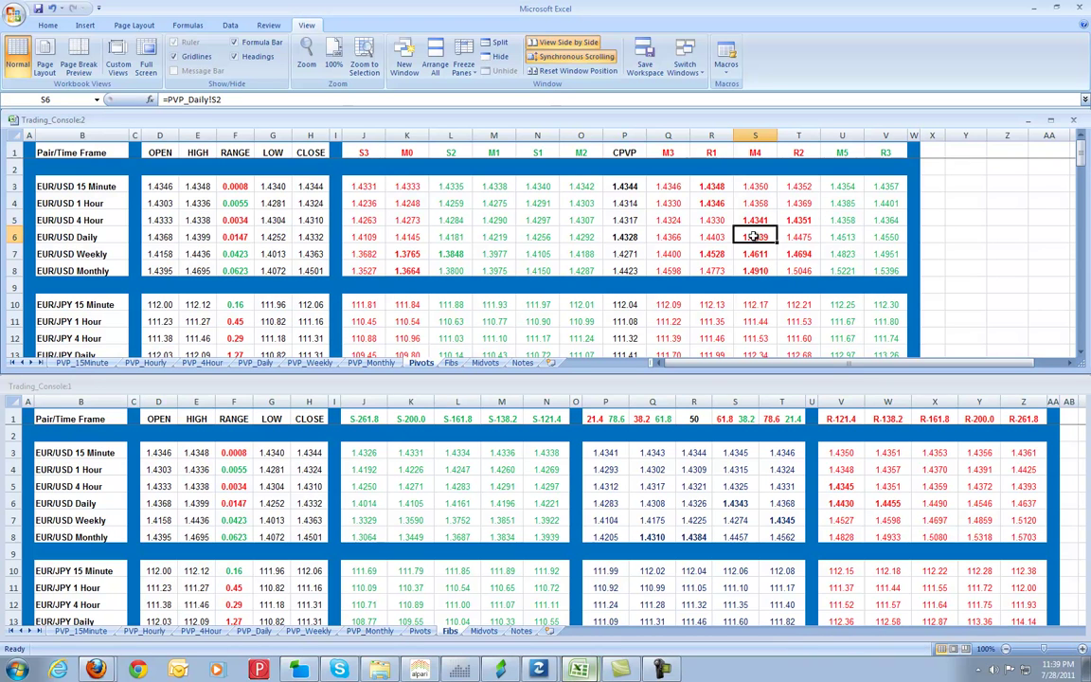
pyautogui.click(813, 217)
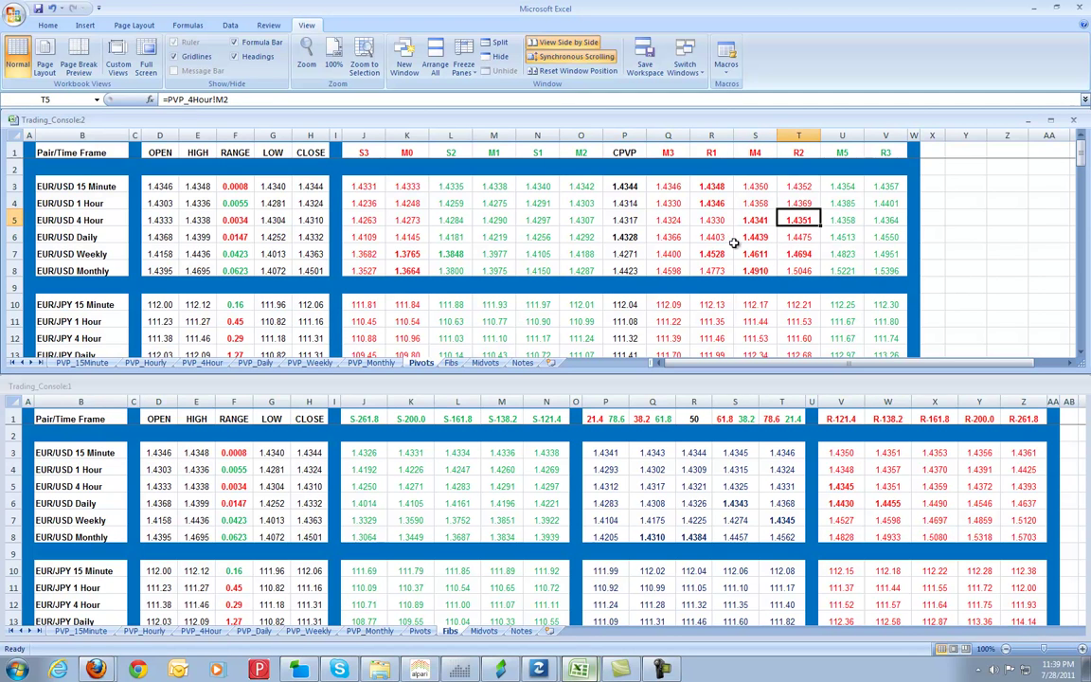
pyautogui.click(658, 237)
pyautogui.click(619, 238)
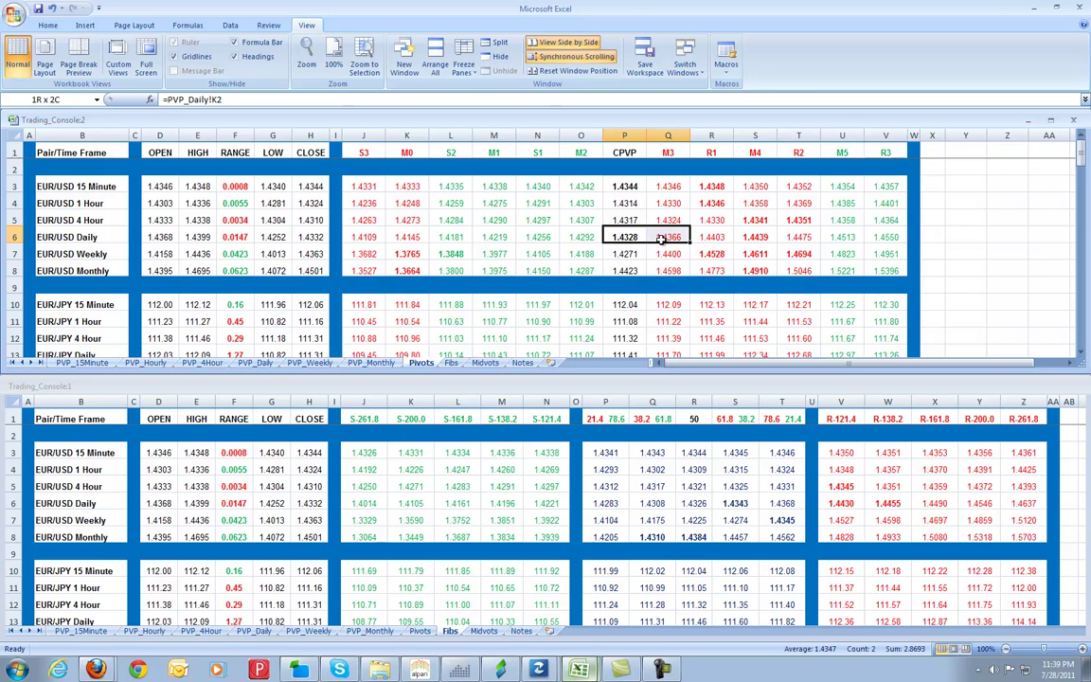
pyautogui.moveTo(618, 239); pyautogui.dragTo(661, 249)
pyautogui.moveTo(730, 217); pyautogui.dragTo(751, 219)
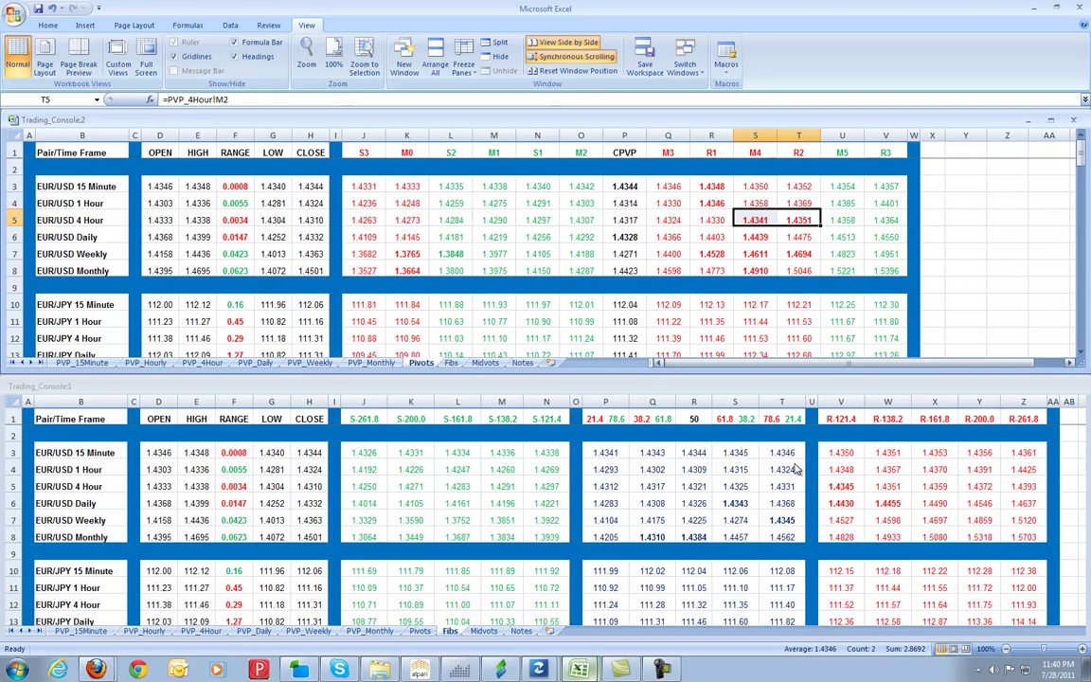
pyautogui.click(673, 222)
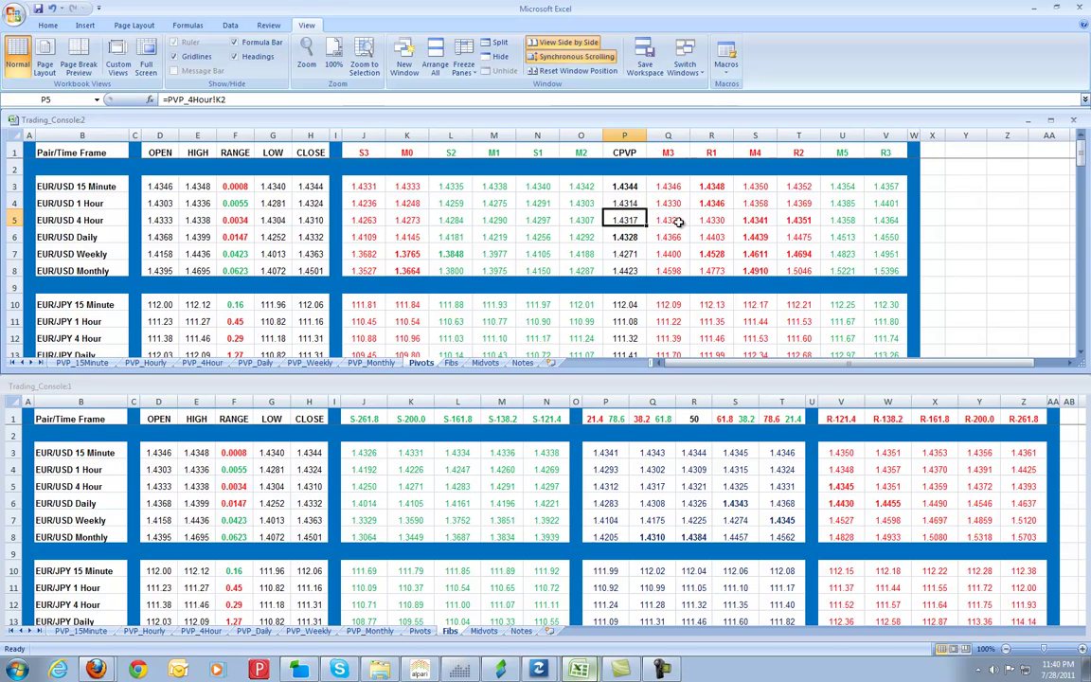
pyautogui.moveTo(684, 221); pyautogui.dragTo(784, 220)
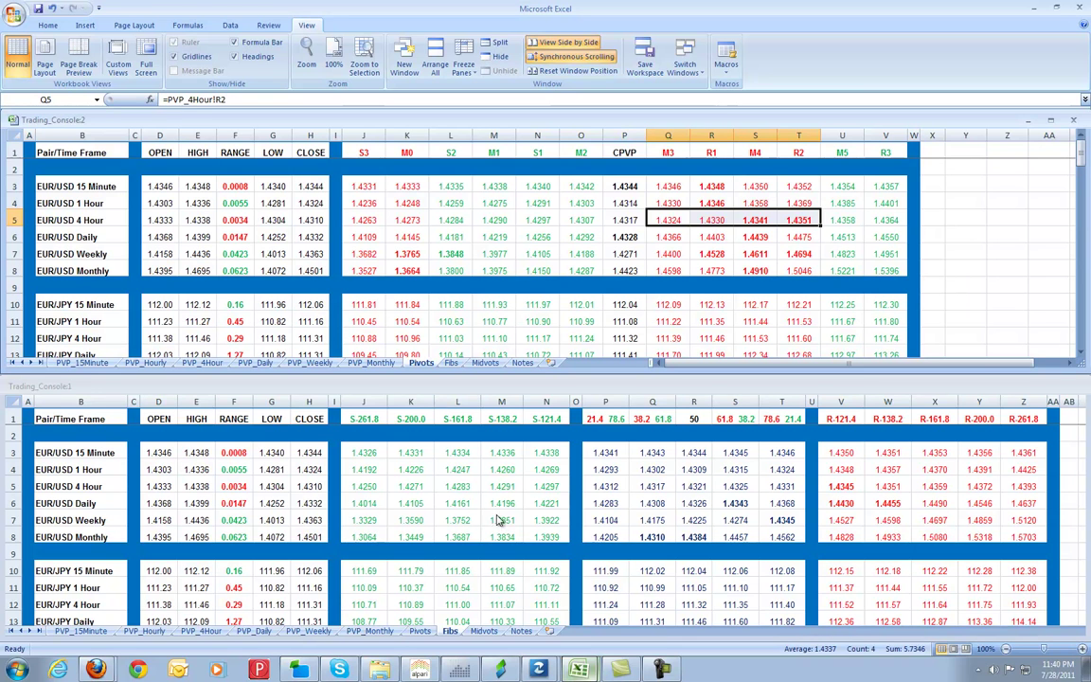
# Check the EUR/USD Daily and 4 Hour R-121.4 and R-138.2 Fibonacci levels against the 4 Hour and 1 Hour pivots.
pyautogui.click(864, 503)
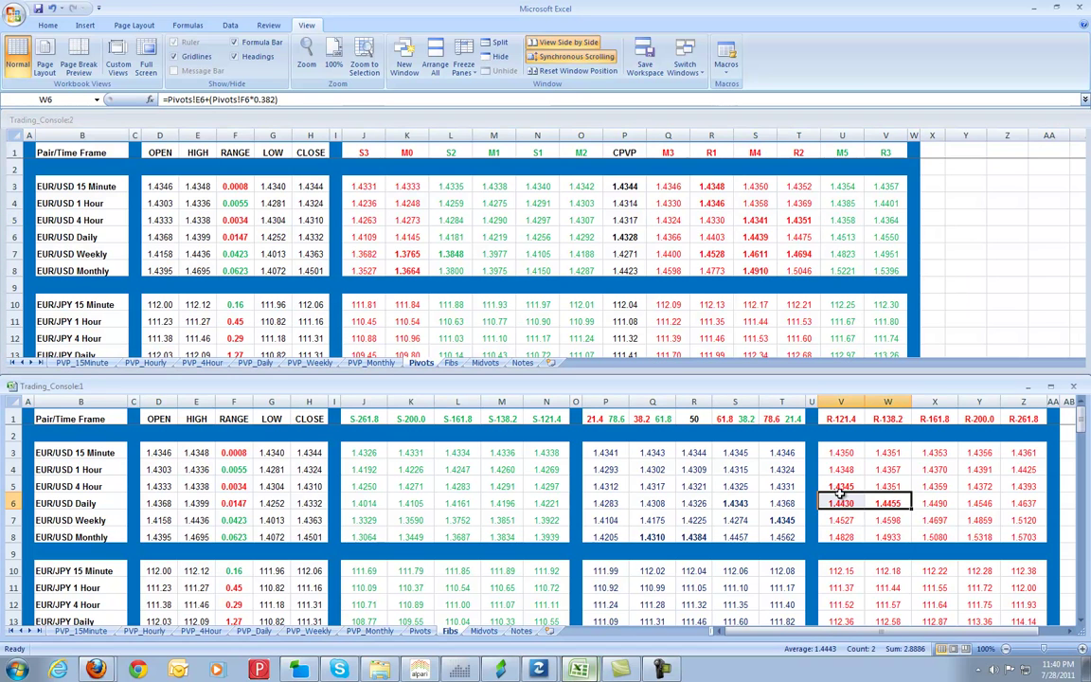
pyautogui.click(840, 486)
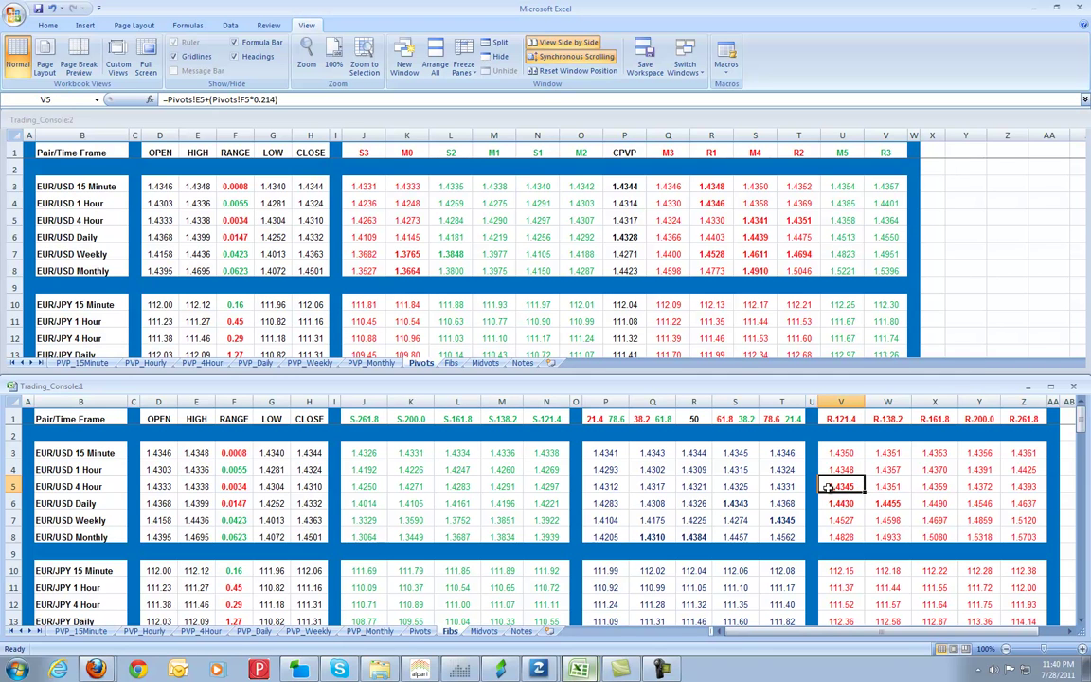
pyautogui.click(899, 486)
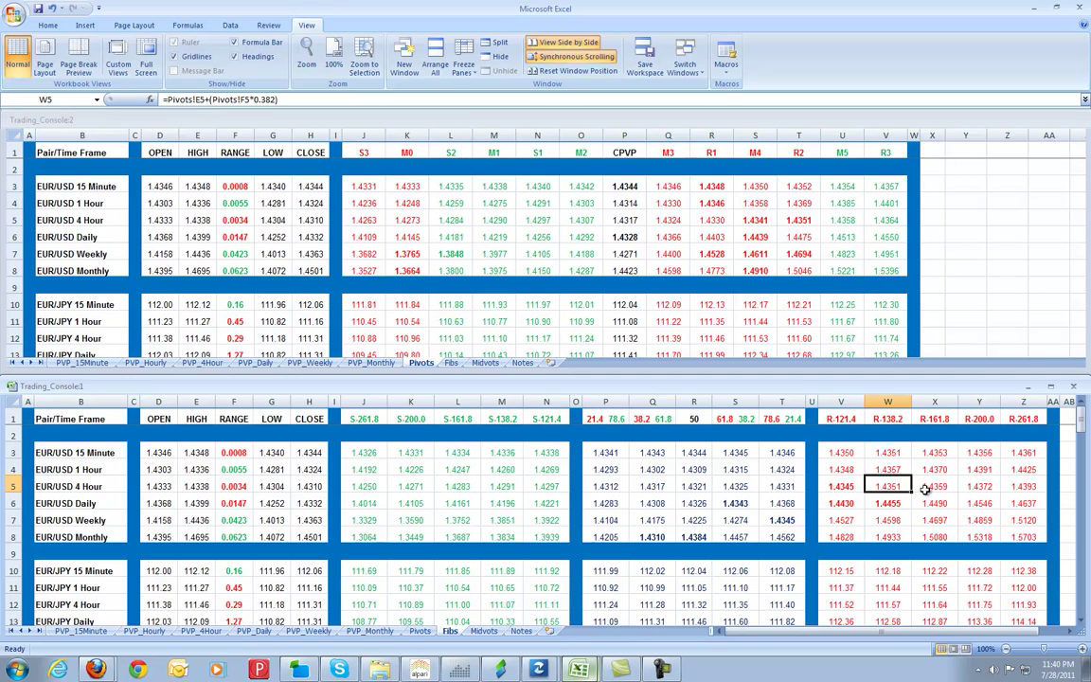
pyautogui.click(815, 497)
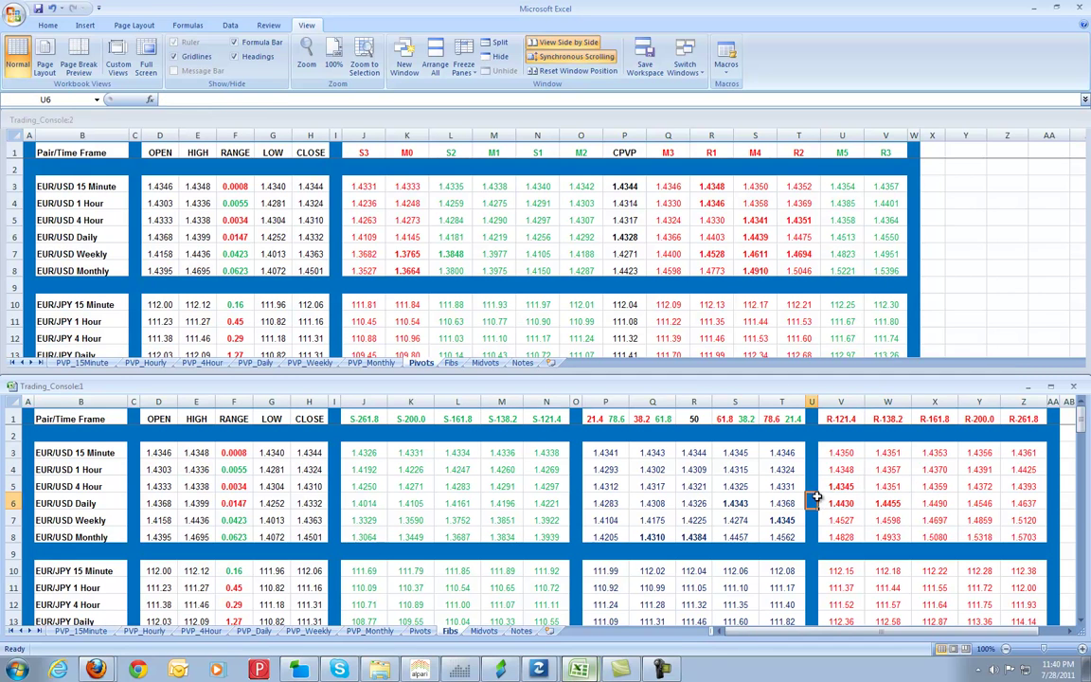
pyautogui.click(759, 223)
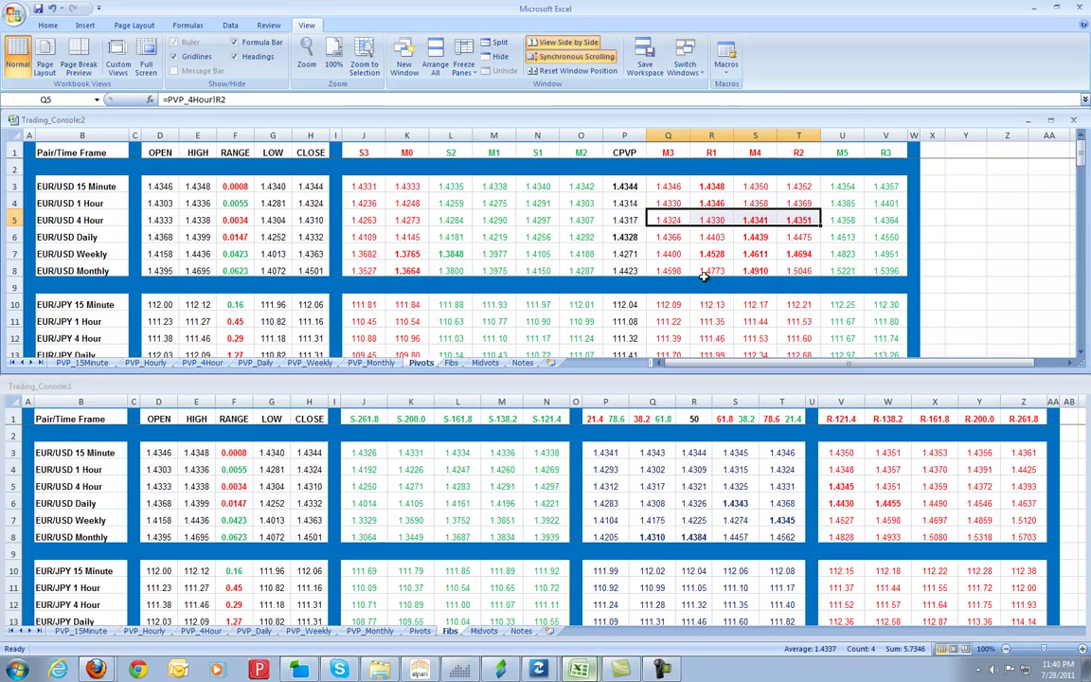
pyautogui.click(710, 202)
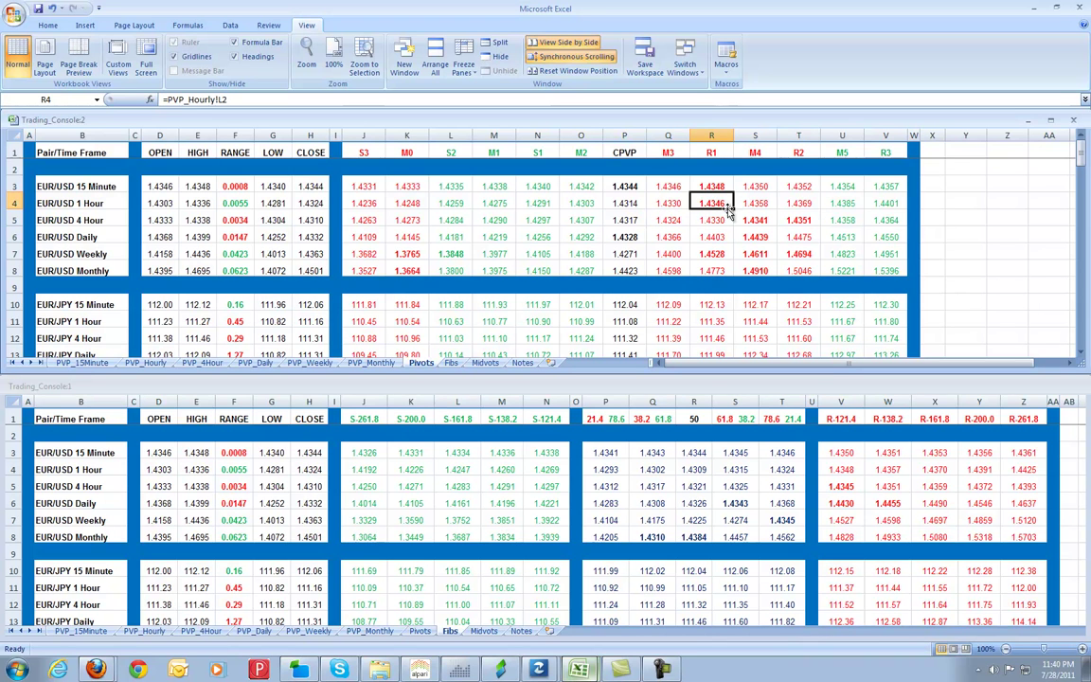
# Switch to MT4 and place a horizontal line at about 1.4374 on the EURUSD M5 chart.
pyautogui.click(500, 673)
pyautogui.click(500, 672)
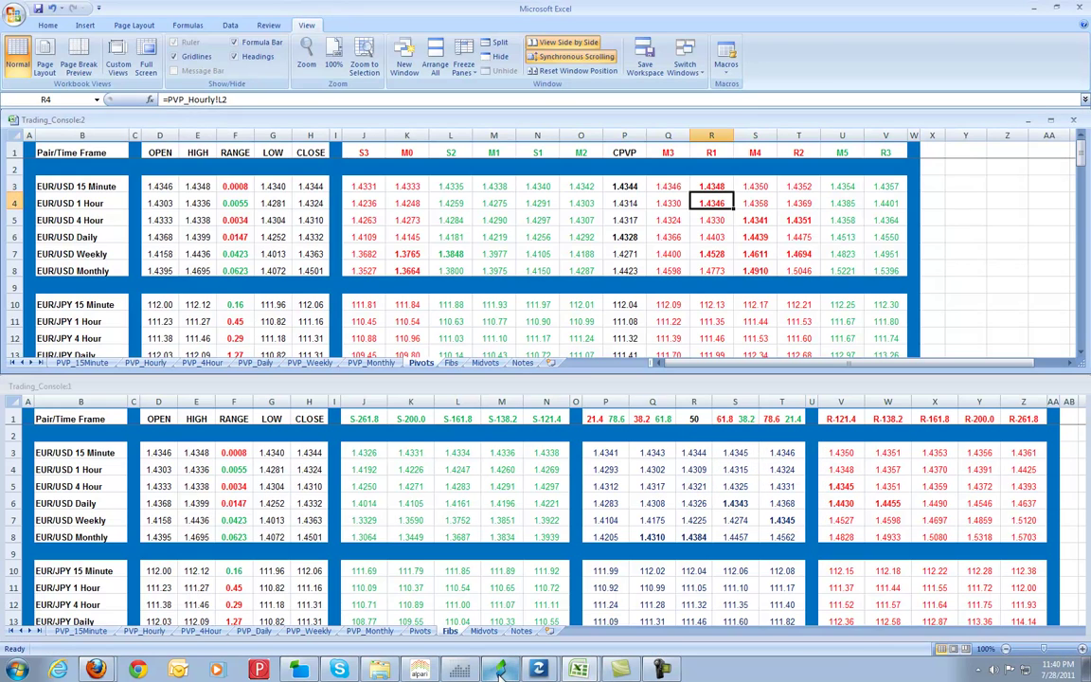
pyautogui.click(500, 672)
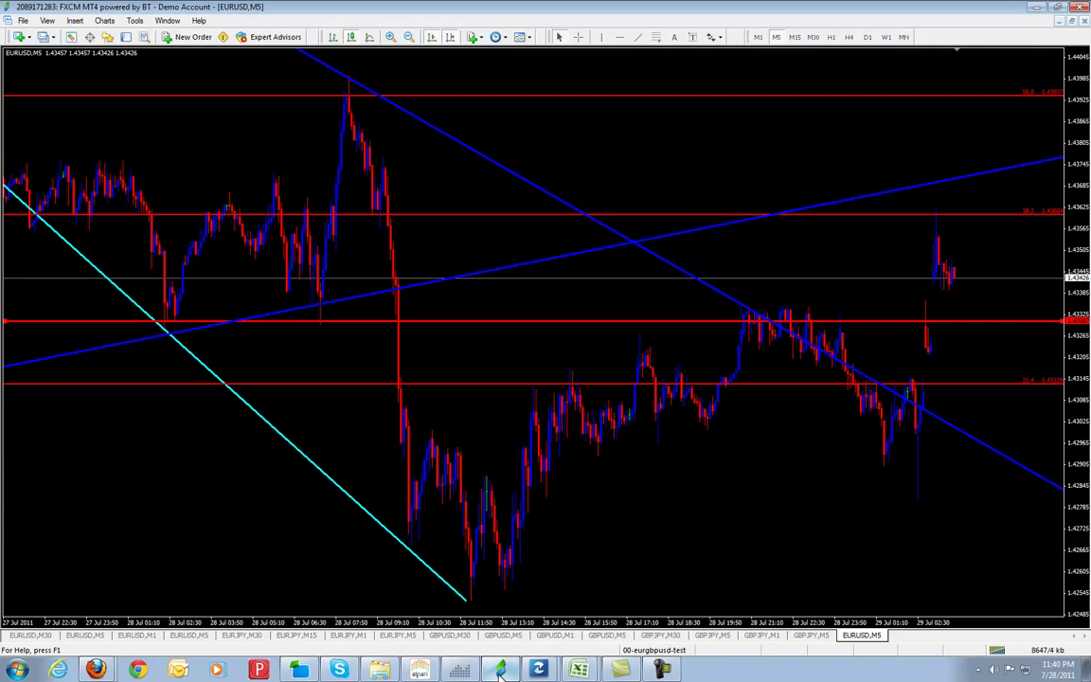
pyautogui.click(621, 37)
pyautogui.click(840, 163)
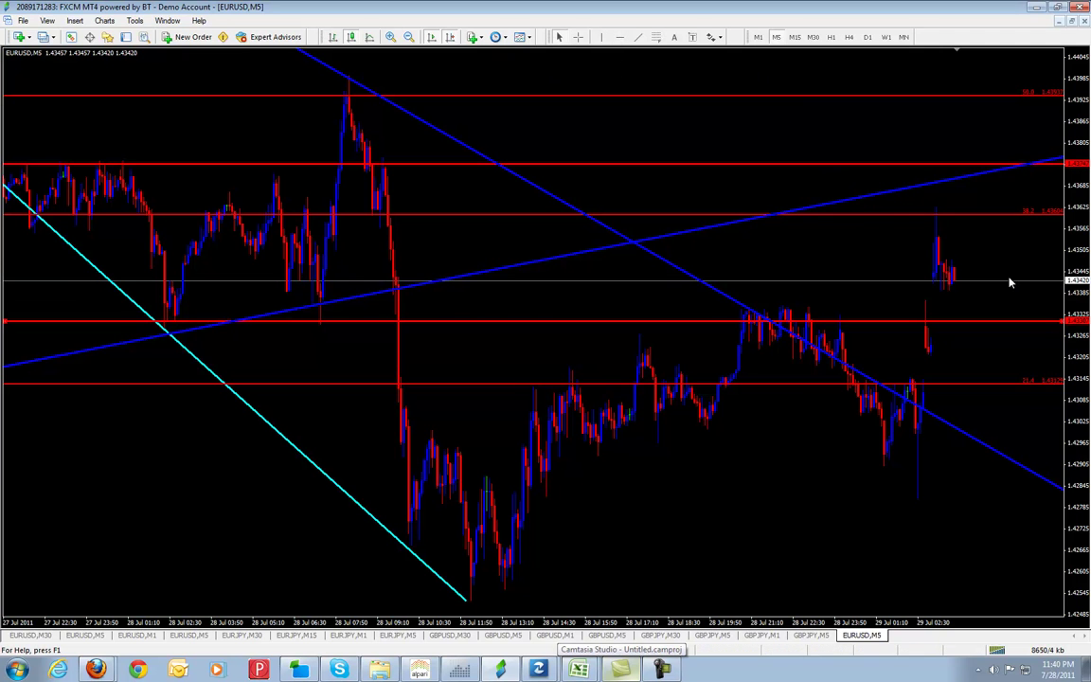
# Delete the old horizontal line near 1.4333, both blue trendlines and the Fibonacci retracement with the cyan line from the EURUSD M5 chart.
pyautogui.rightClick(1031, 324)
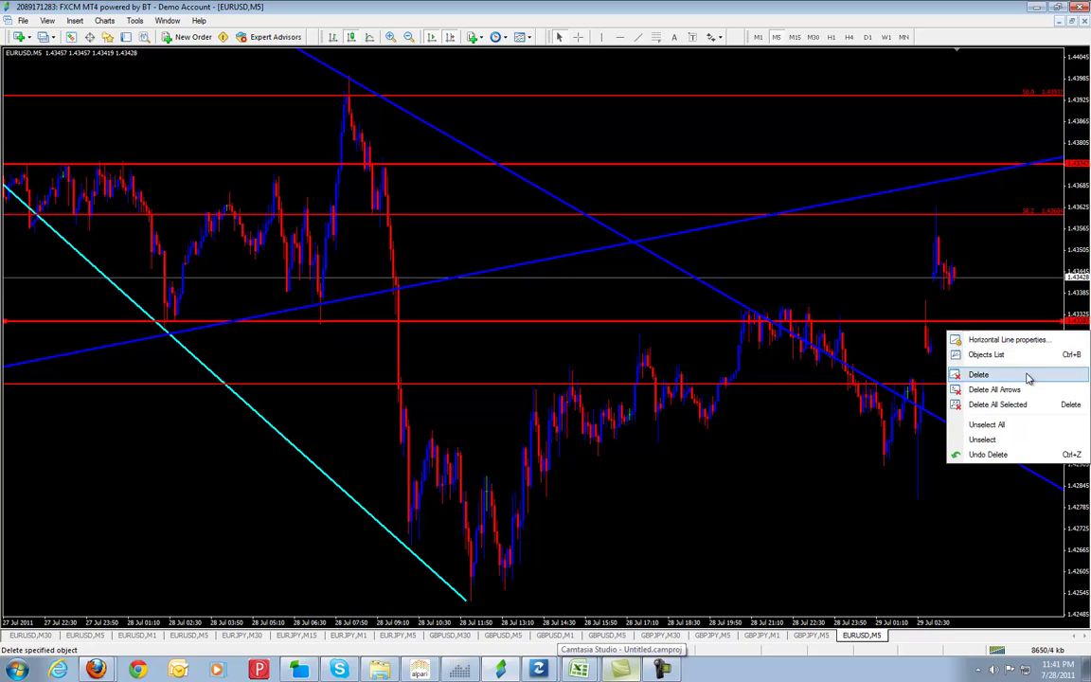
pyautogui.click(1027, 373)
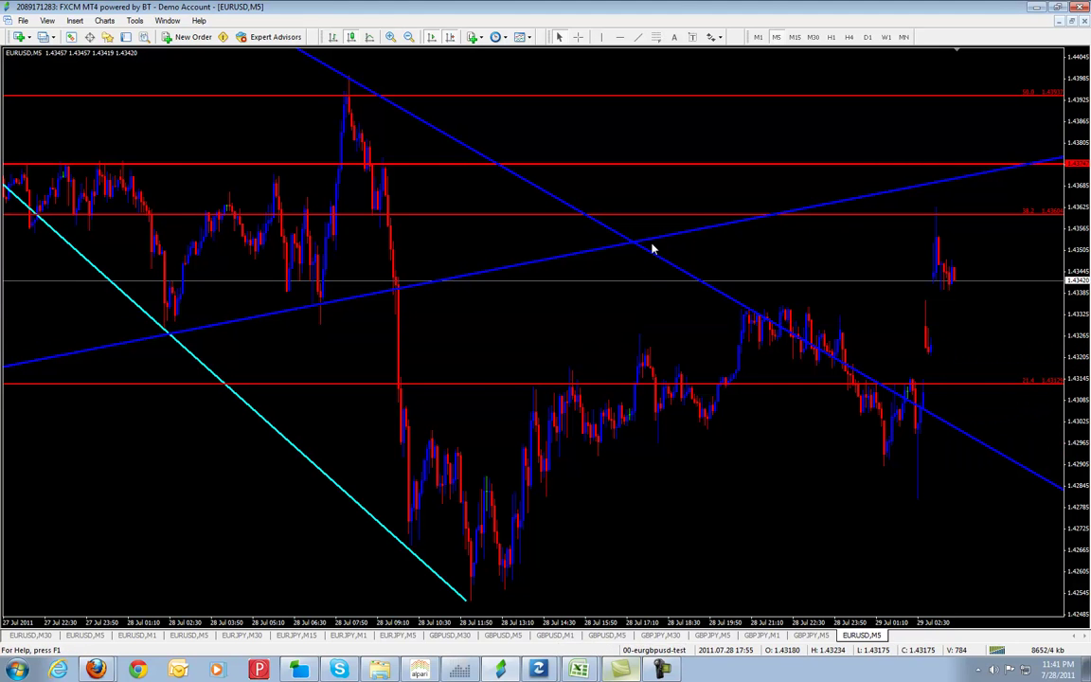
pyautogui.rightClick(518, 237)
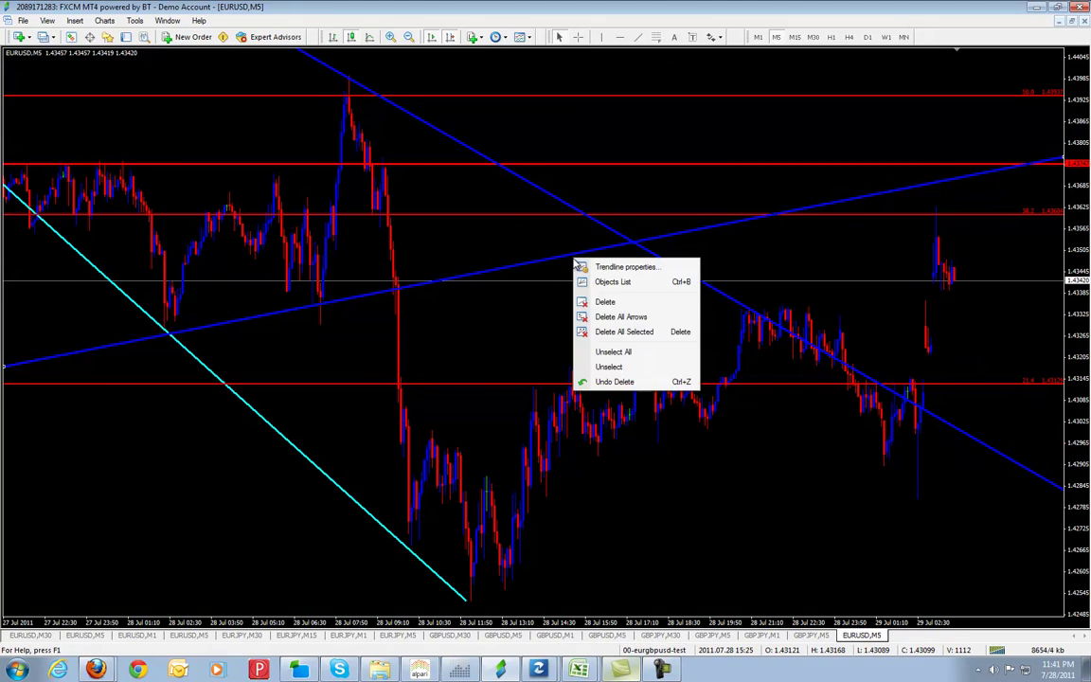
pyautogui.click(556, 275)
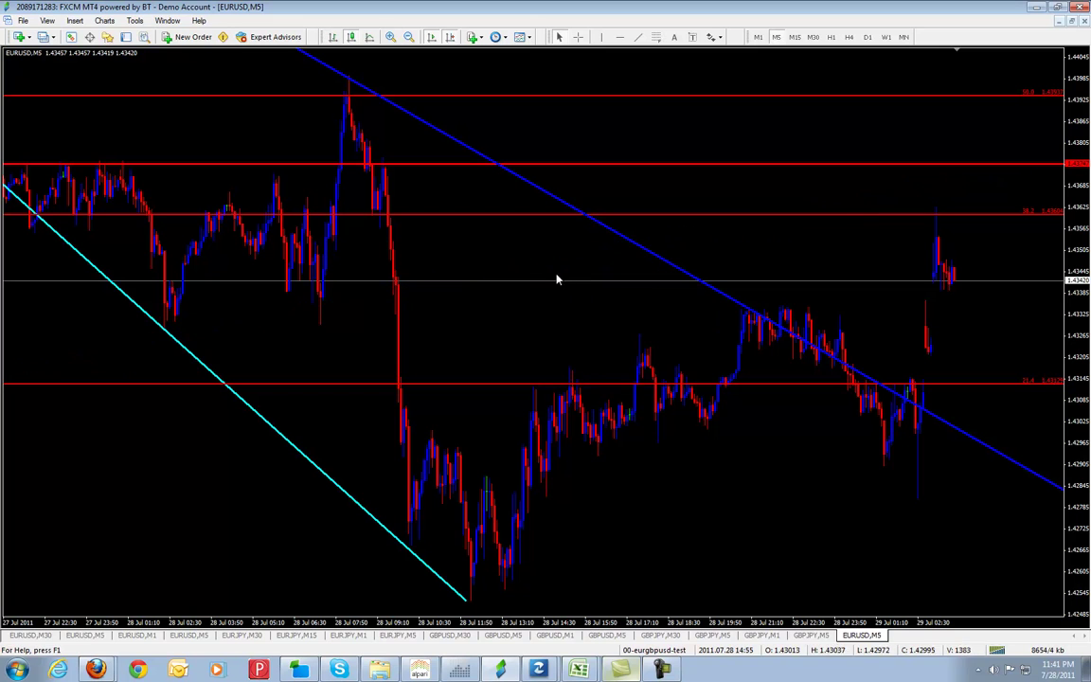
pyautogui.rightClick(639, 244)
pyautogui.click(675, 281)
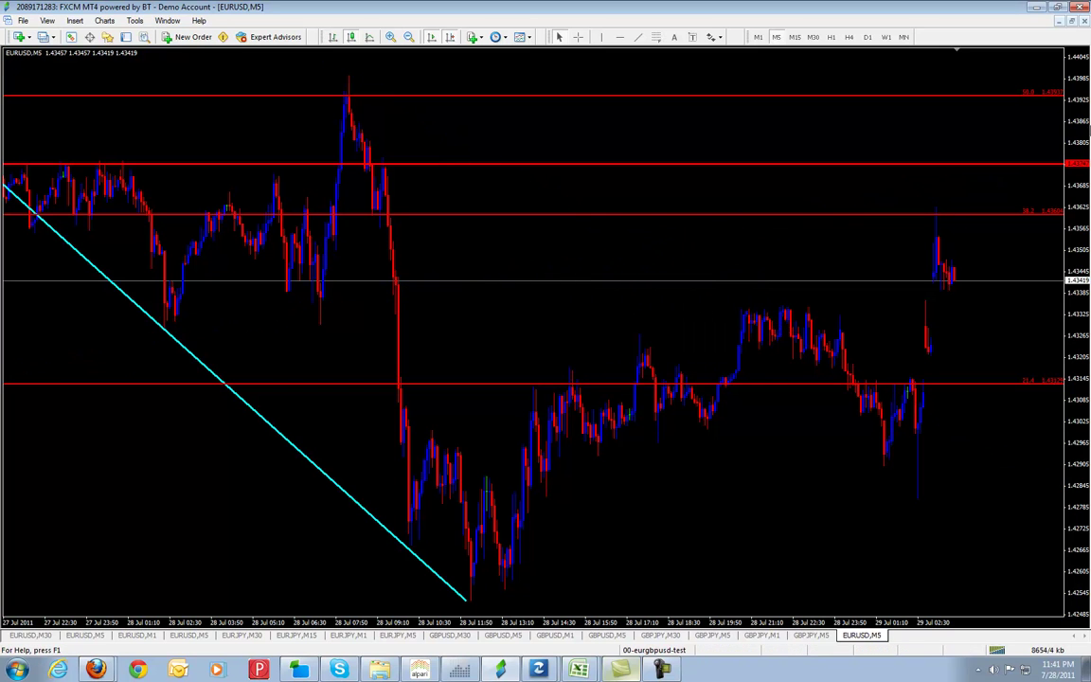
pyautogui.rightClick(367, 519)
pyautogui.click(422, 560)
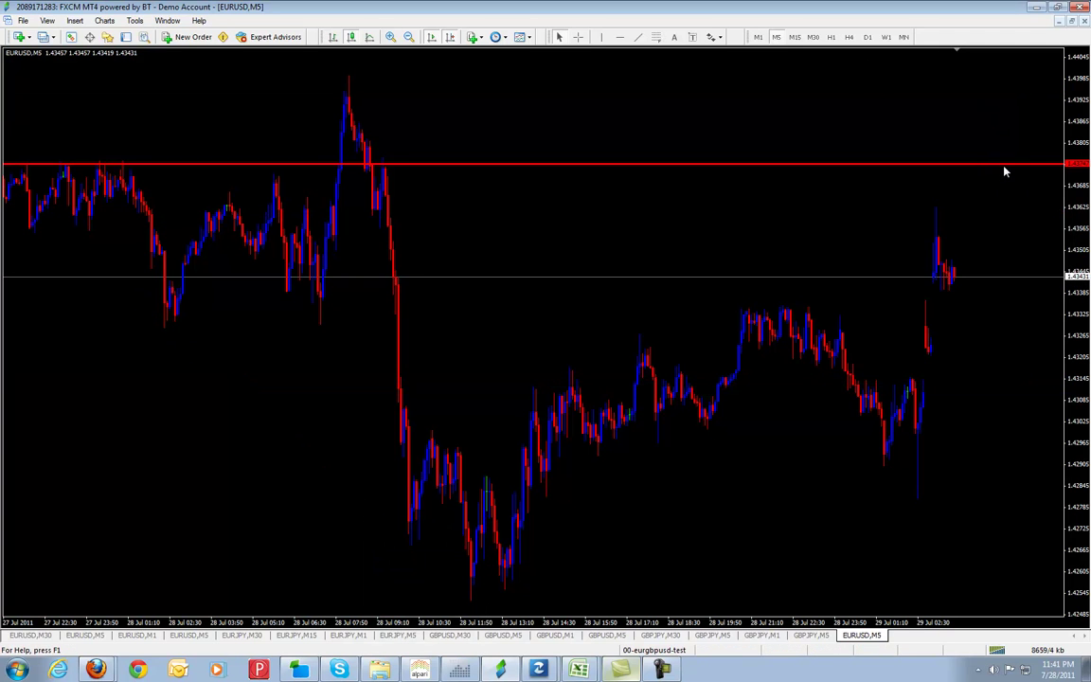
# Move the remaining horizontal line to about 1.4340 and add a second one at about 1.4350 around the latest candles.
pyautogui.moveTo(1003, 168); pyautogui.dragTo(1001, 286)
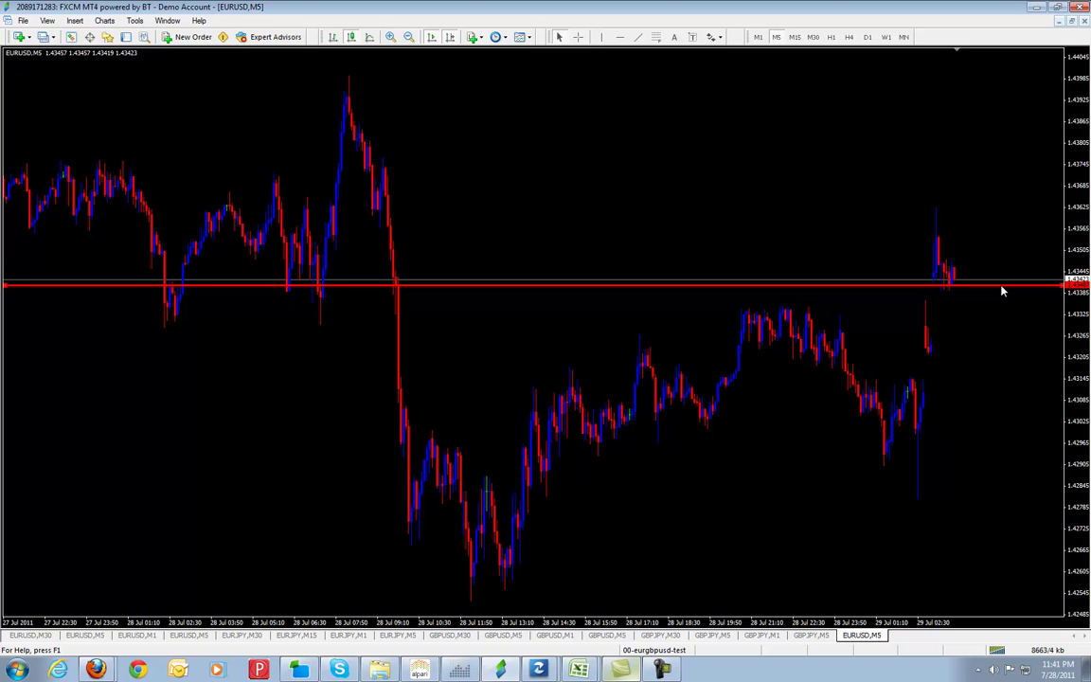
pyautogui.click(620, 37)
pyautogui.click(1010, 220)
pyautogui.moveTo(1011, 221); pyautogui.dragTo(1008, 254)
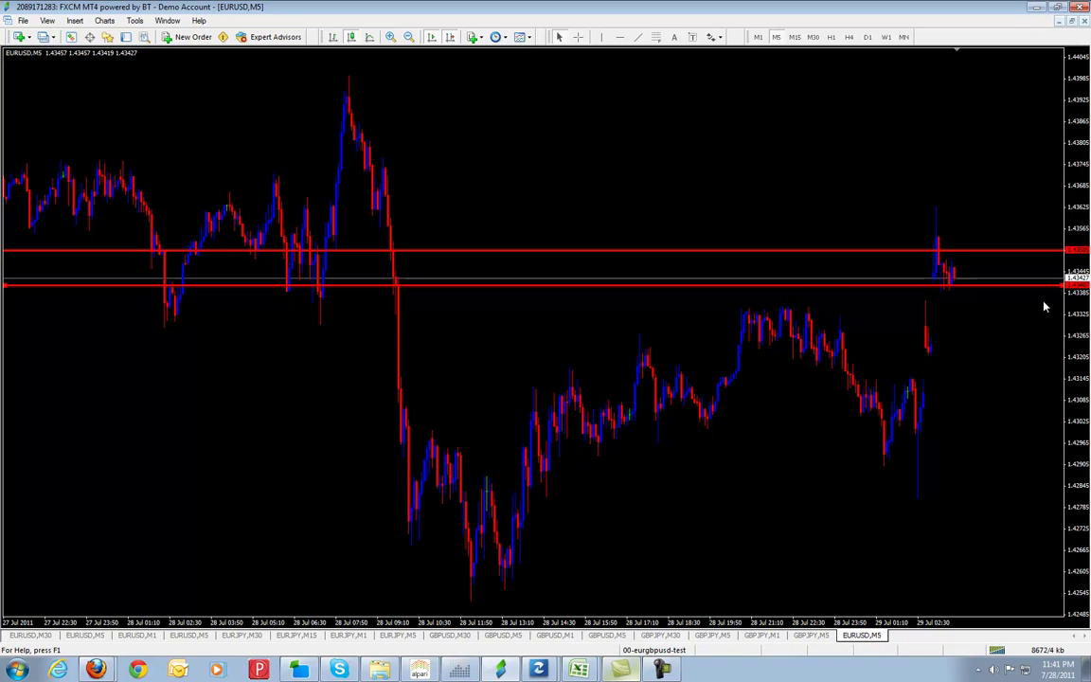
pyautogui.click(387, 38)
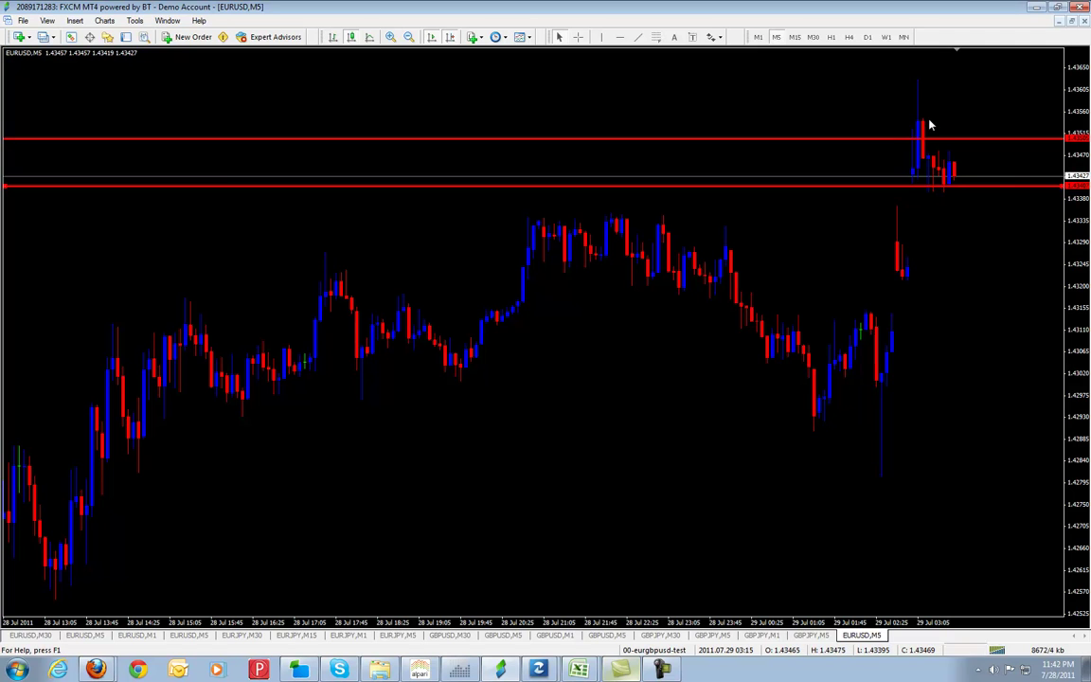
pyautogui.moveTo(923, 126)
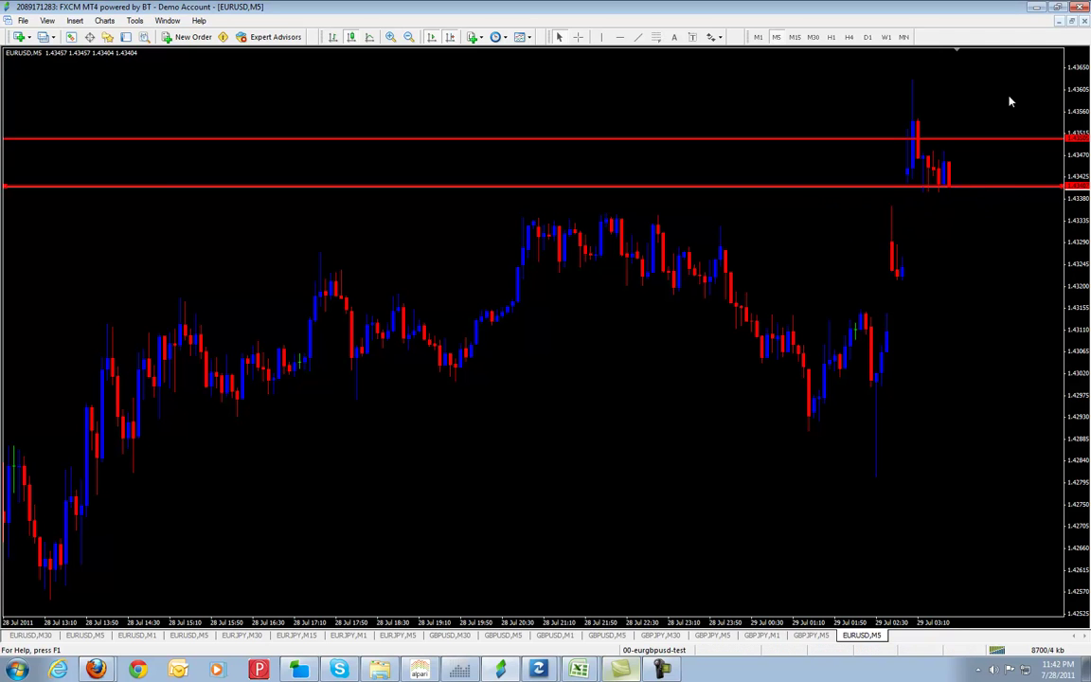
pyautogui.doubleClick(937, 186)
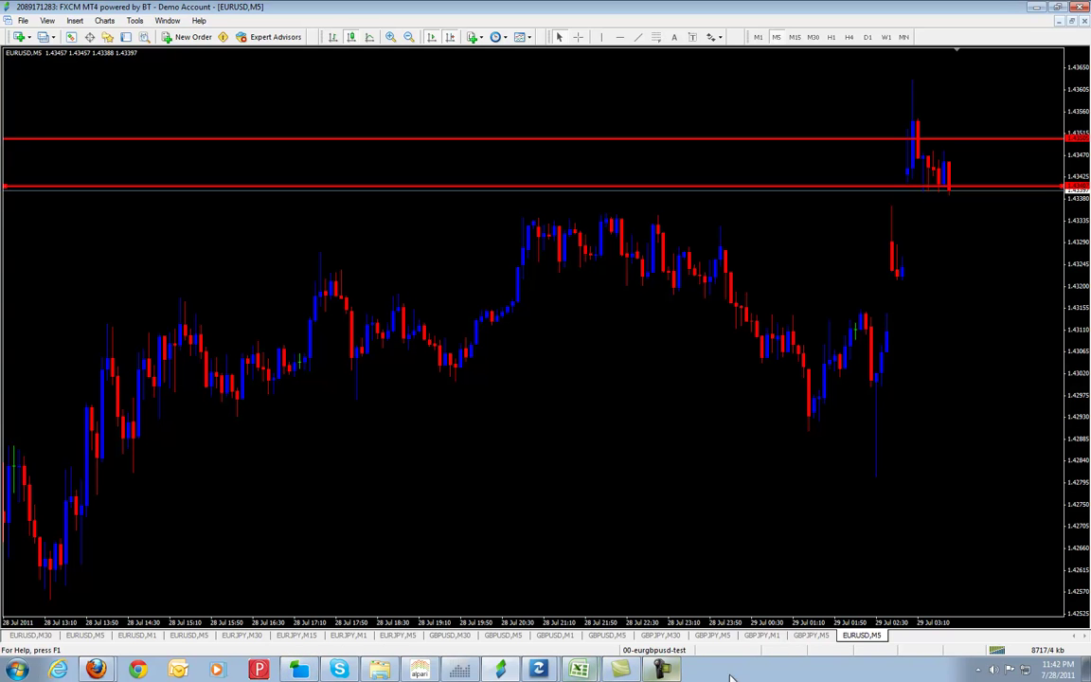
# Return to Excel and show the Midvots sheet in the Trading_Console:2 window.
pyautogui.click(578, 670)
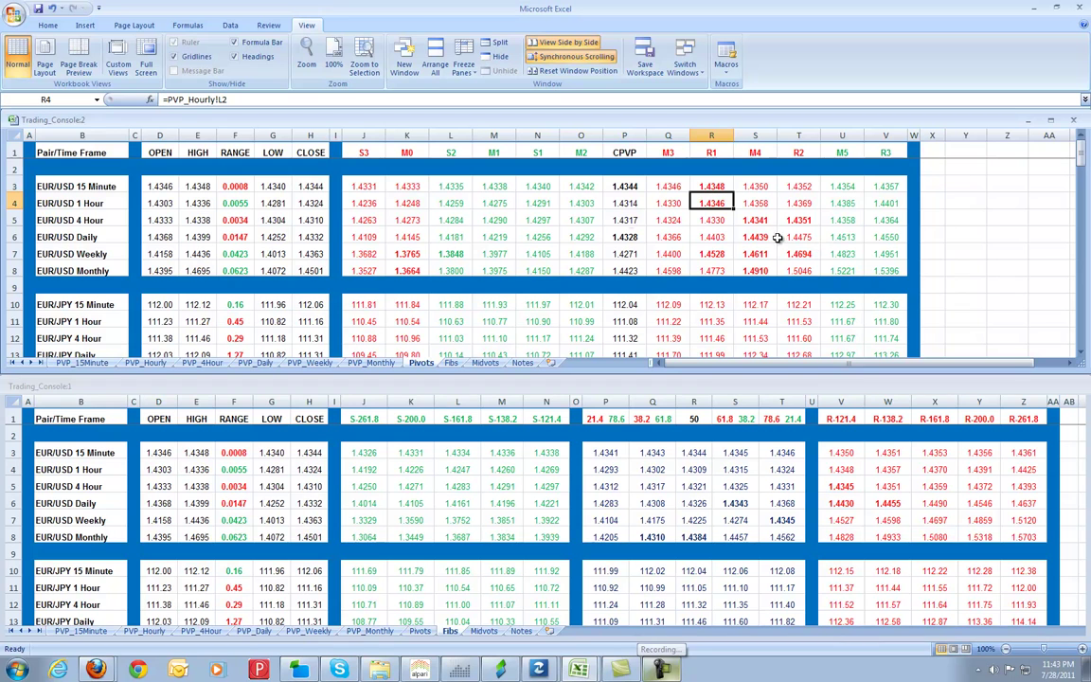
pyautogui.click(484, 363)
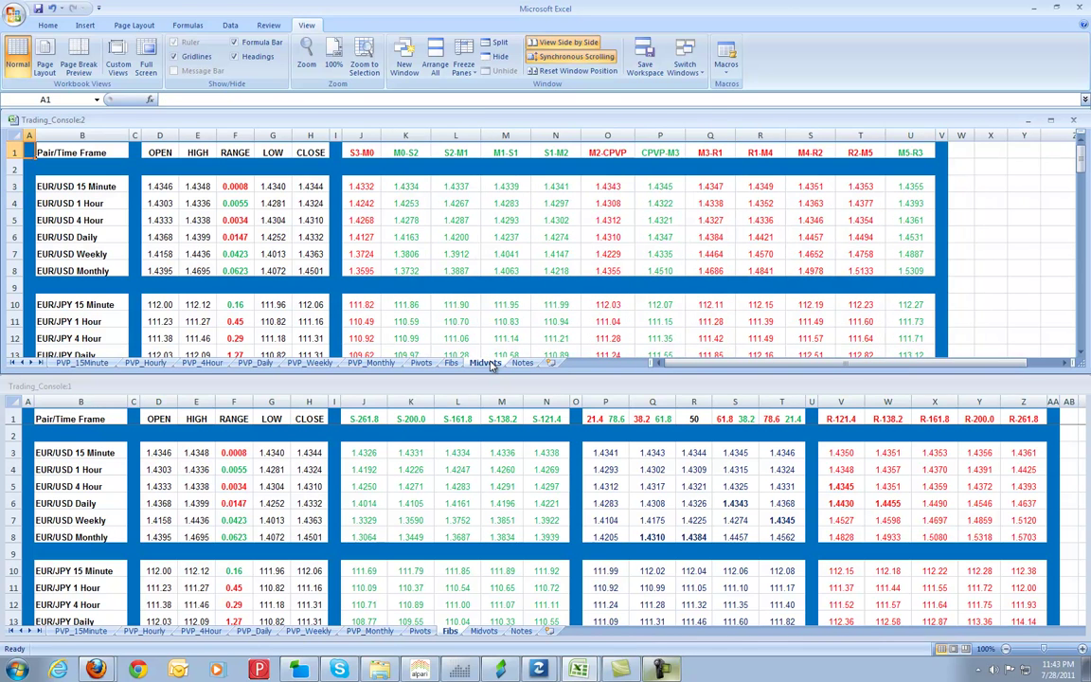
# Bold the EUR/USD 1 Hour M3-R1 midvot and the EUR/USD 4 Hour M4-R2 midvot on the Midvots sheet.
pyautogui.click(710, 202)
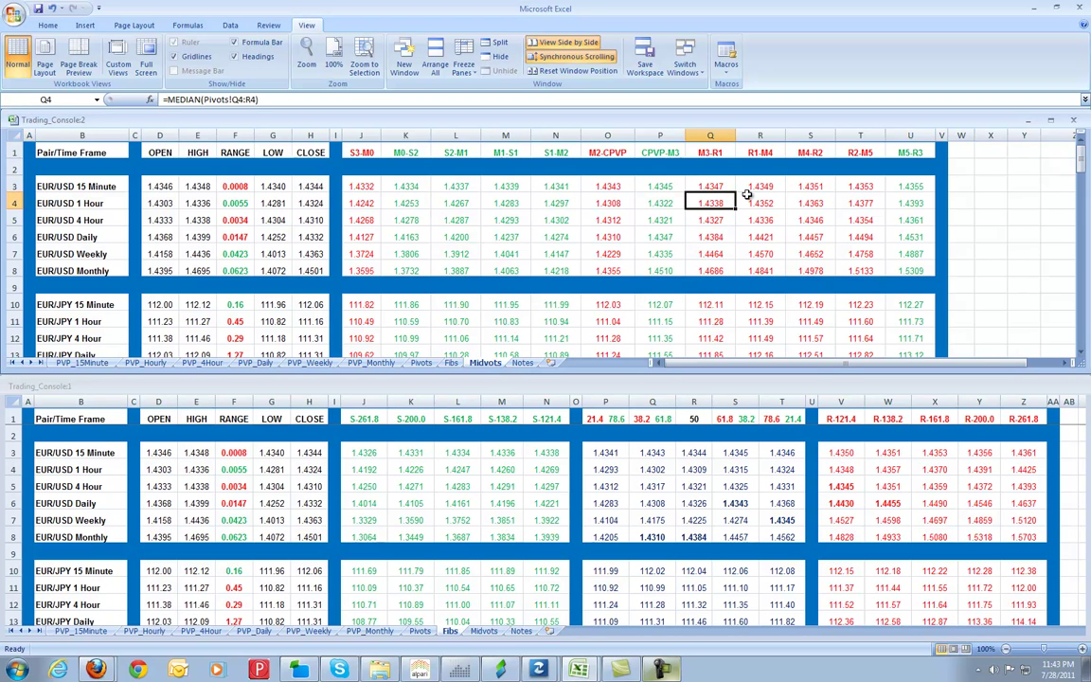
pyautogui.moveTo(763, 202); pyautogui.dragTo(724, 189)
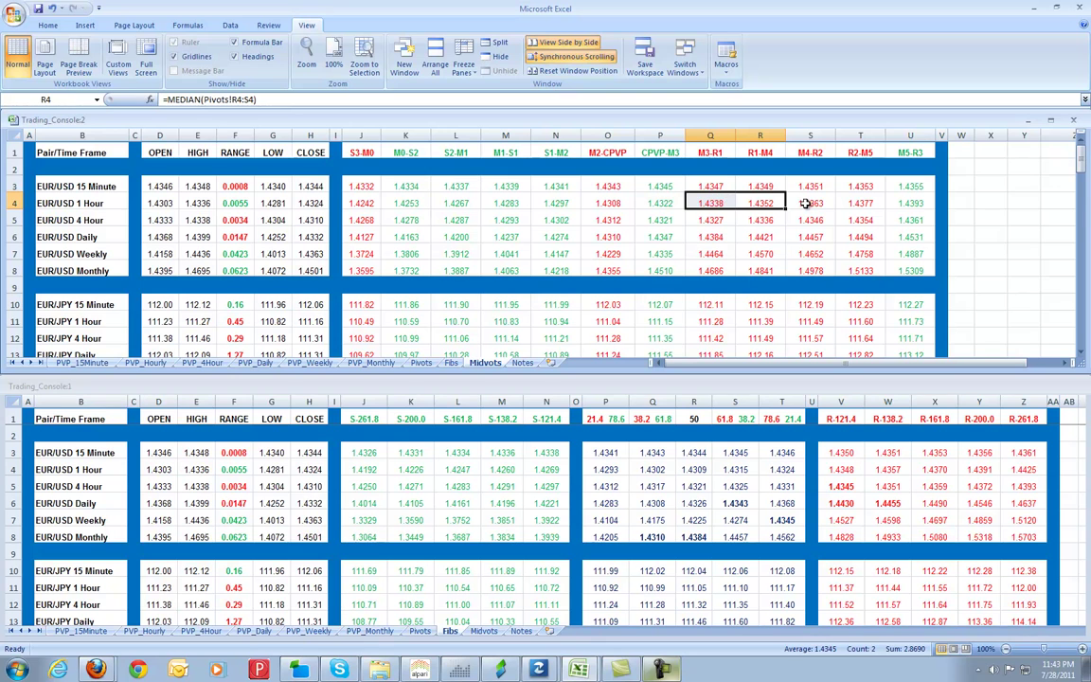
pyautogui.click(728, 205)
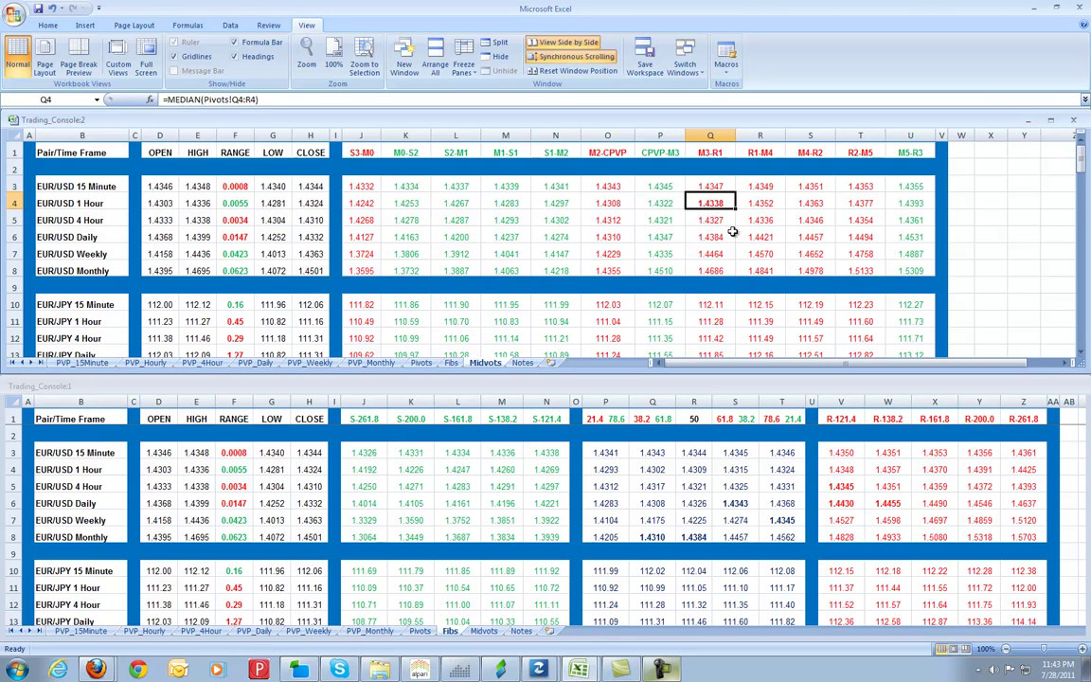
pyautogui.click(816, 221)
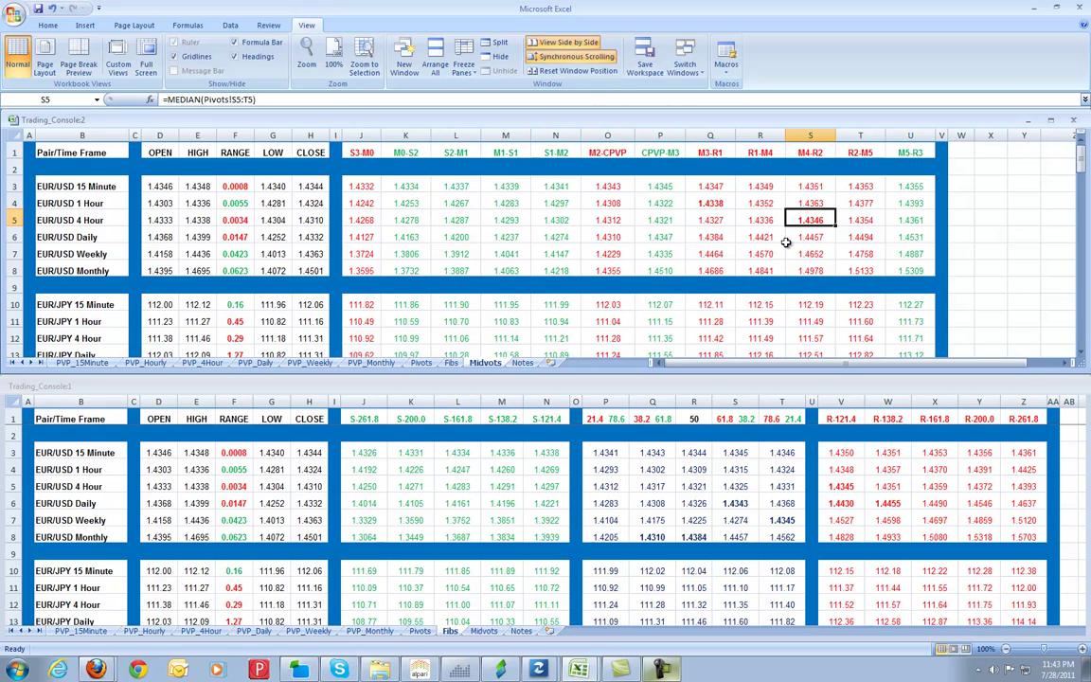
# Bold the EUR/USD Daily and Weekly CPVP-M3 midvots and the Monthly M2-CPVP midvot.
pyautogui.click(671, 238)
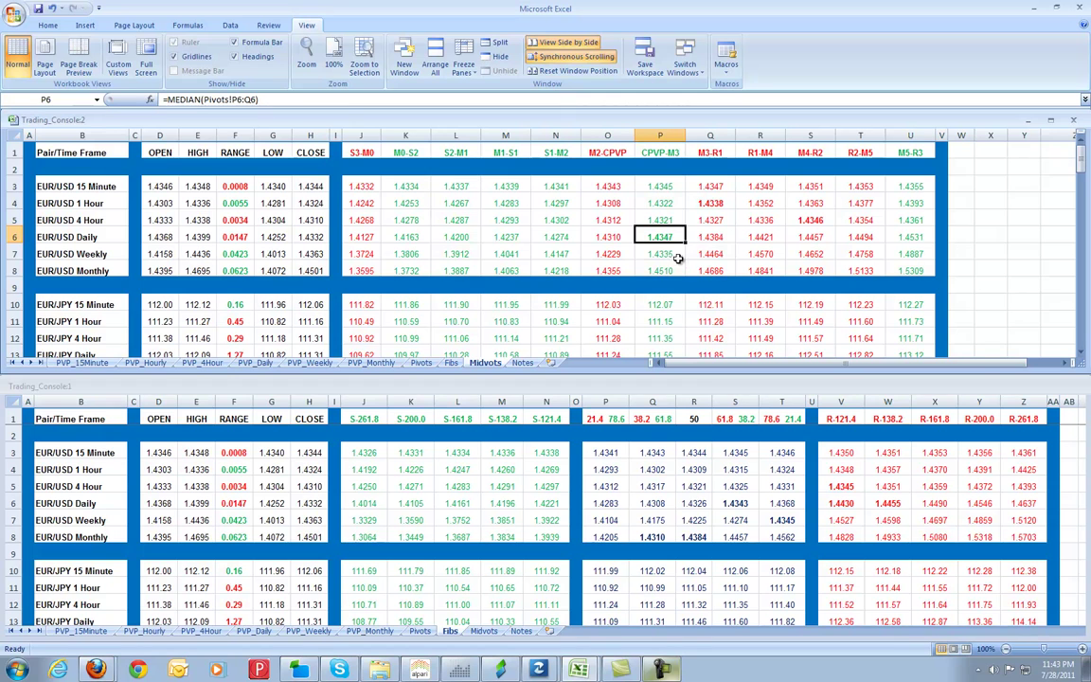
pyautogui.click(678, 256)
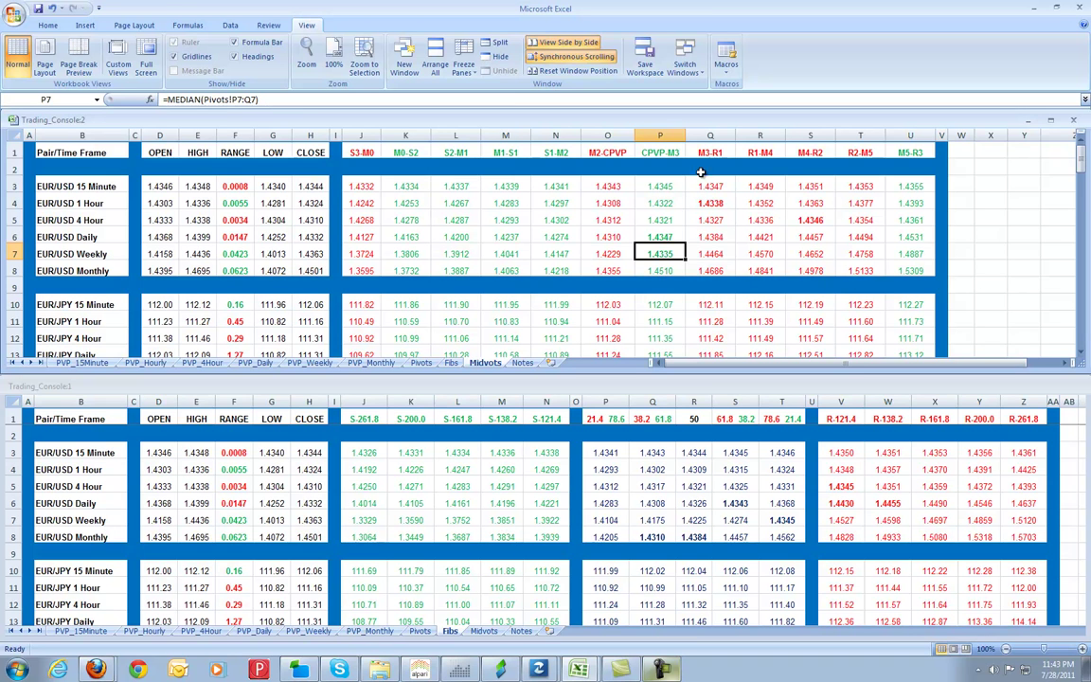
pyautogui.click(669, 240)
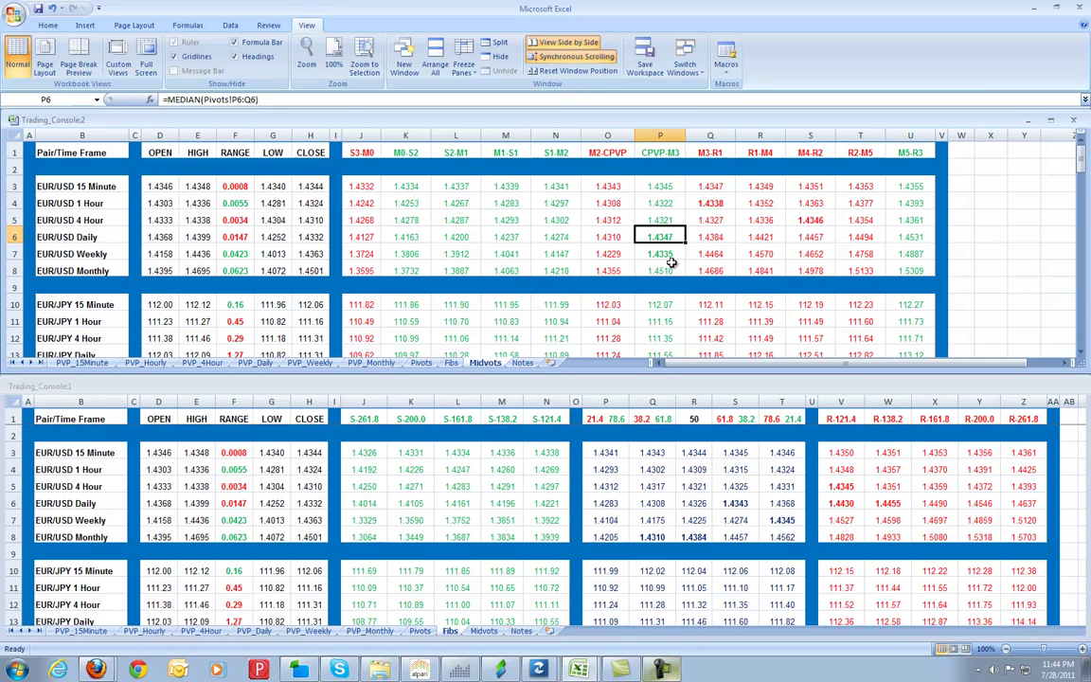
pyautogui.click(670, 258)
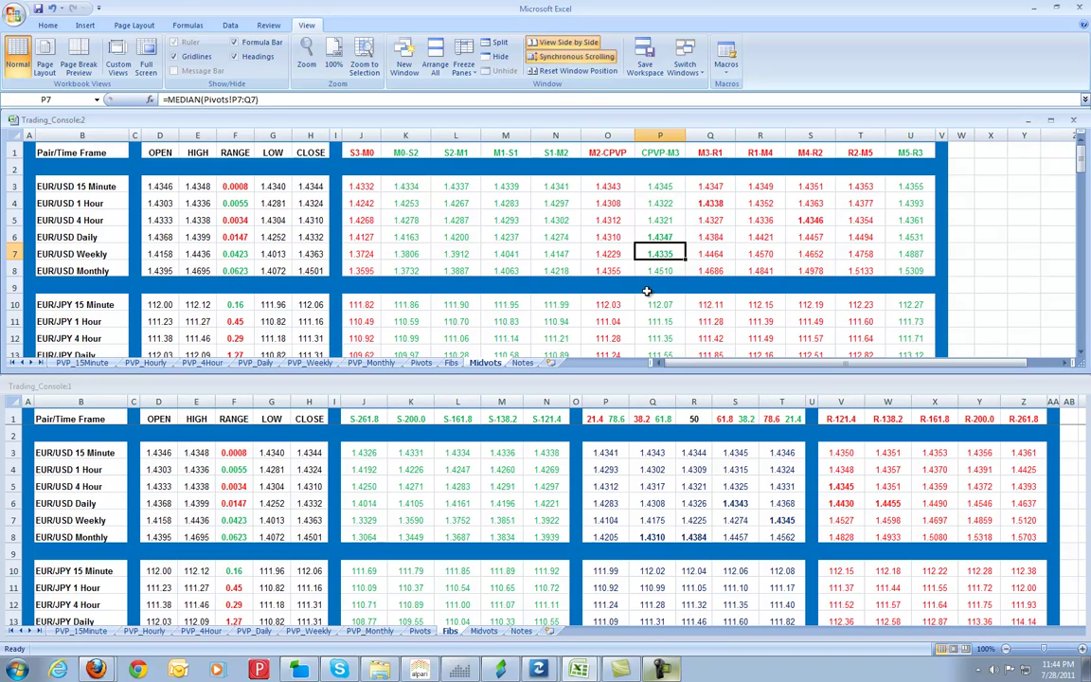
pyautogui.click(661, 234)
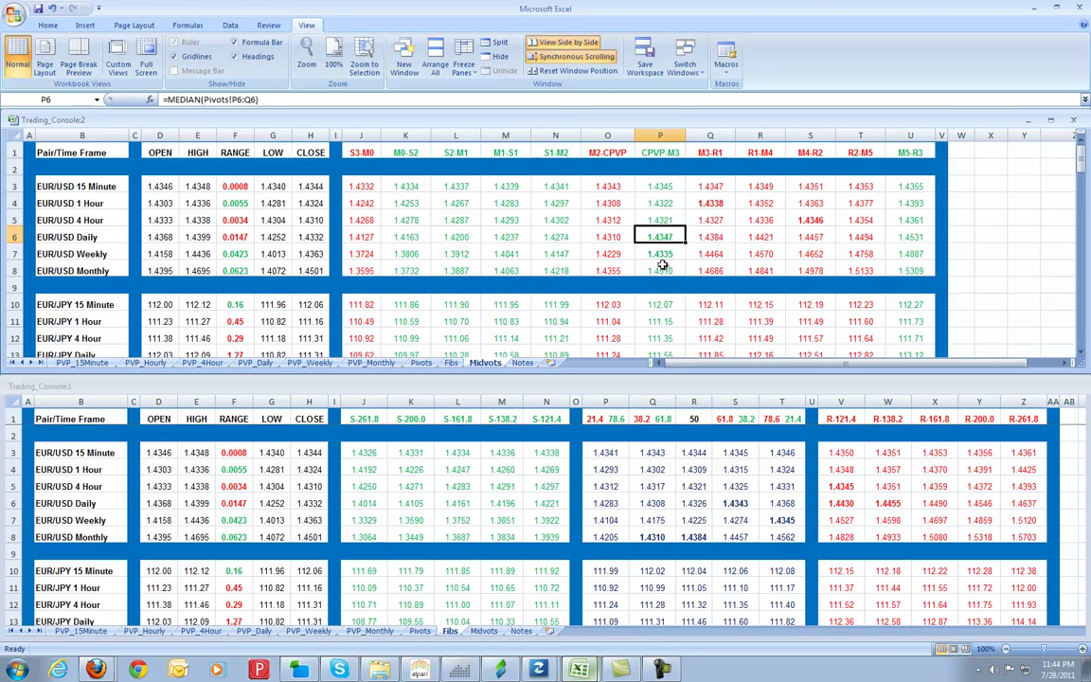
pyautogui.click(663, 257)
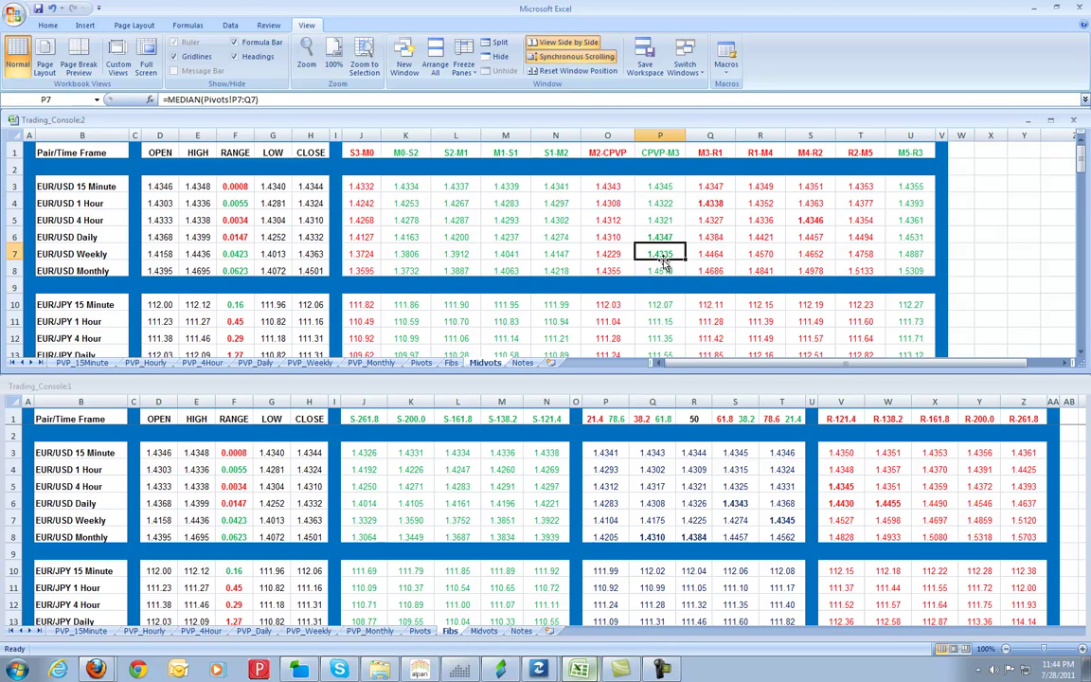
pyautogui.click(613, 271)
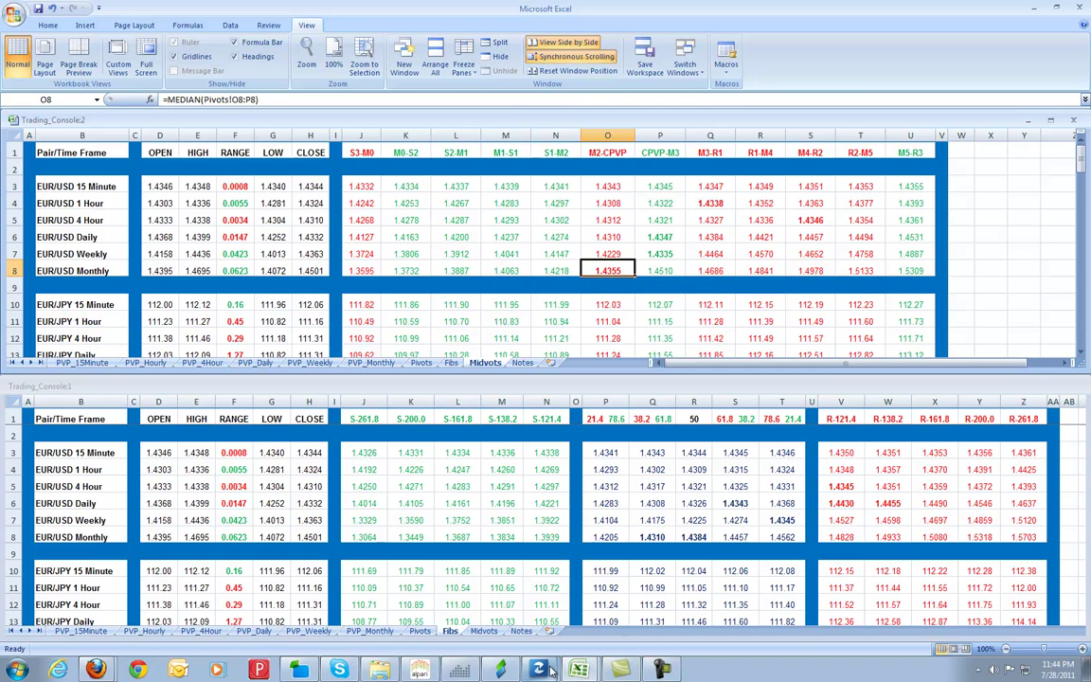
# Switch to MT4, add a horizontal line at about 1.4355 on the EURUSD M5 chart, and return to Excel.
pyautogui.click(506, 671)
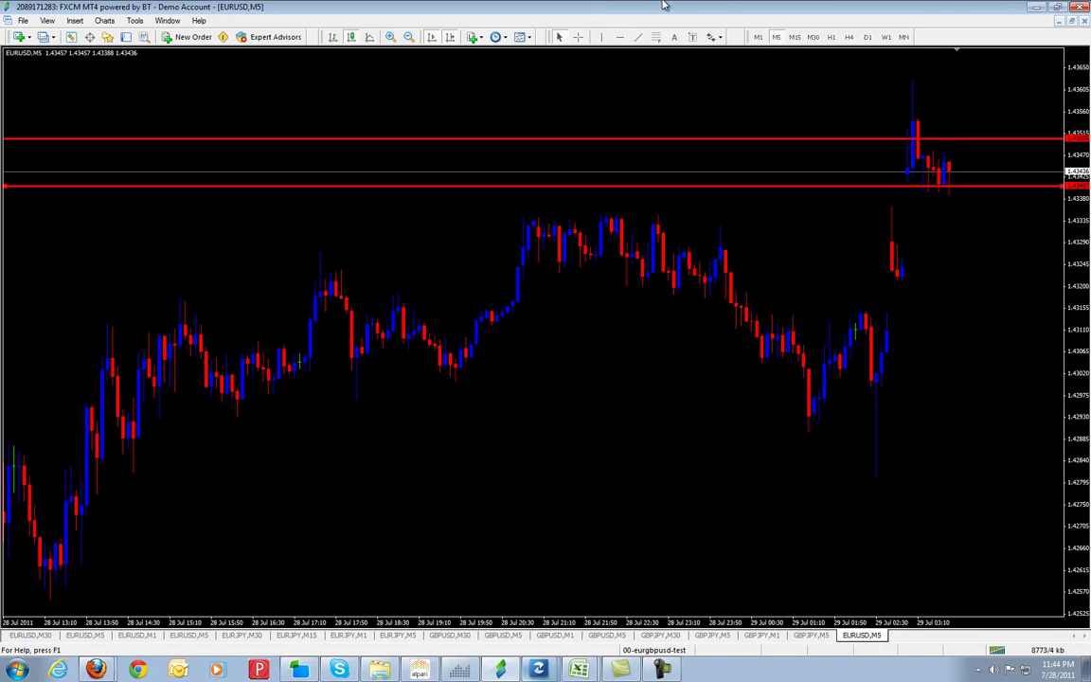
pyautogui.click(619, 36)
pyautogui.click(1041, 117)
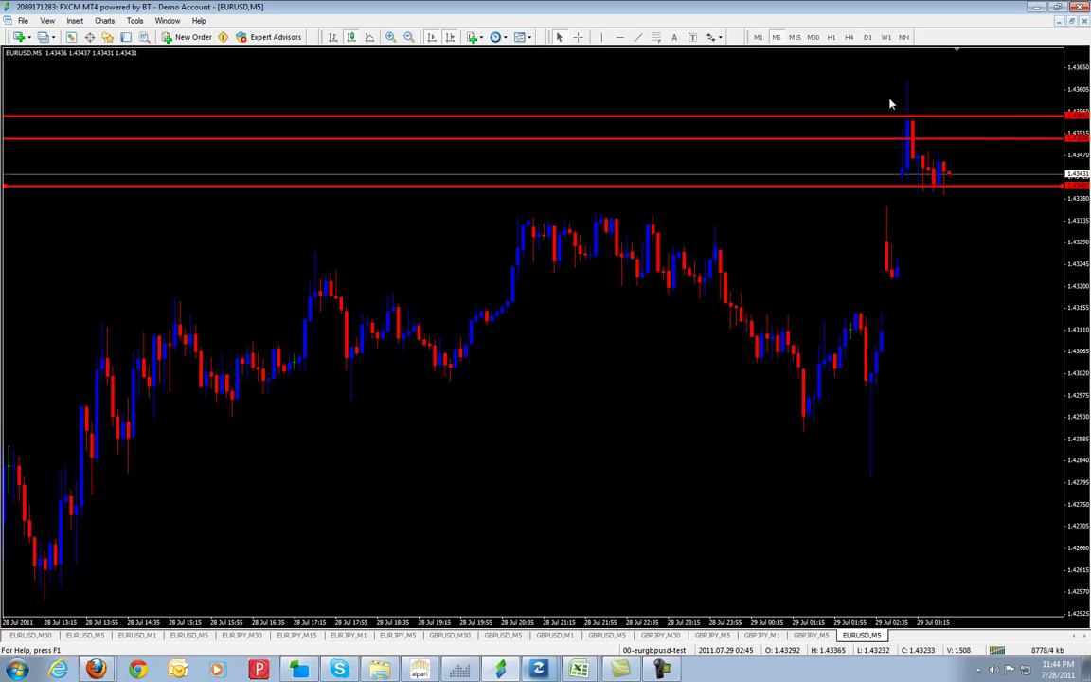
pyautogui.click(1035, 7)
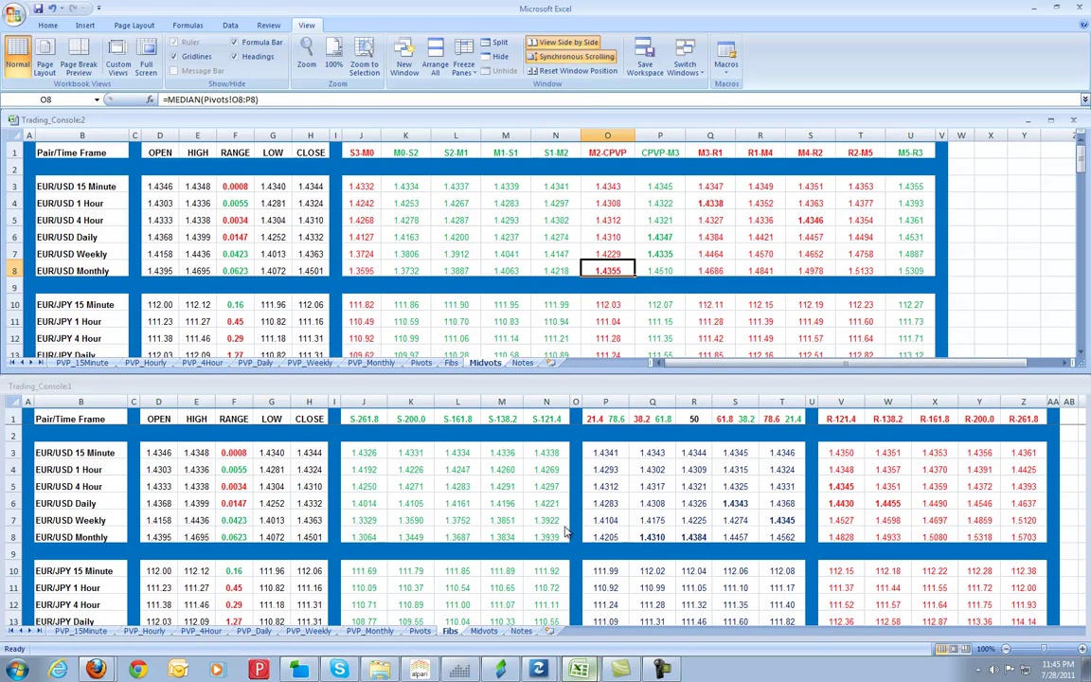
# Compare the EUR/USD Weekly 78.6 level on the Fibs sheet with the Monthly M2-CPVP midvot.
pyautogui.click(786, 521)
pyautogui.click(786, 521)
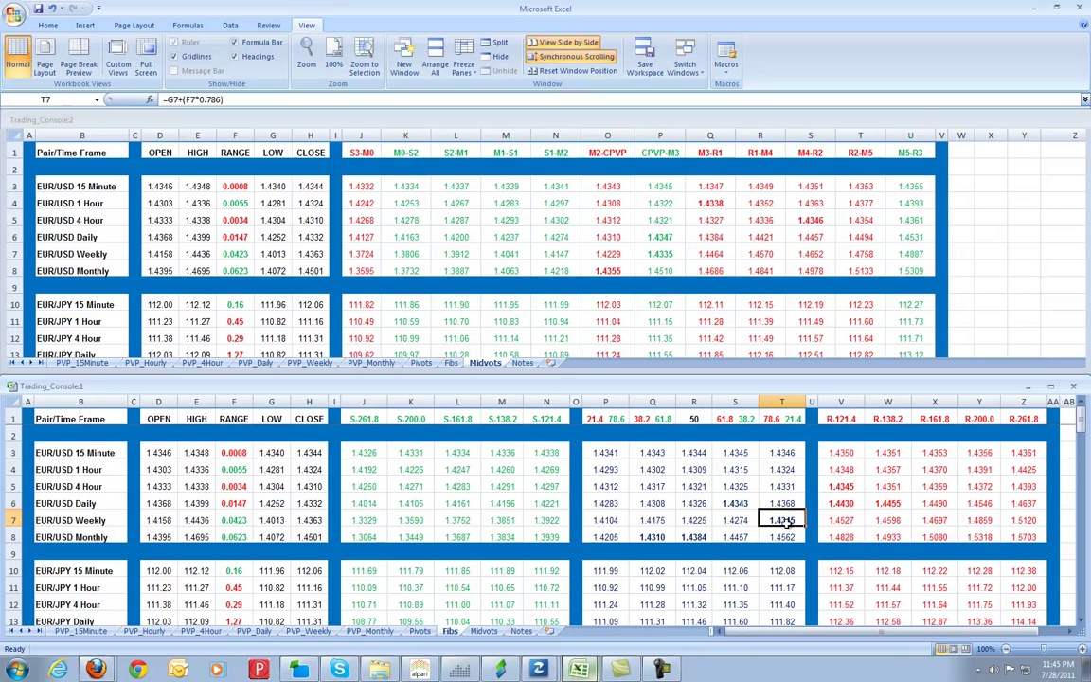
pyautogui.click(611, 273)
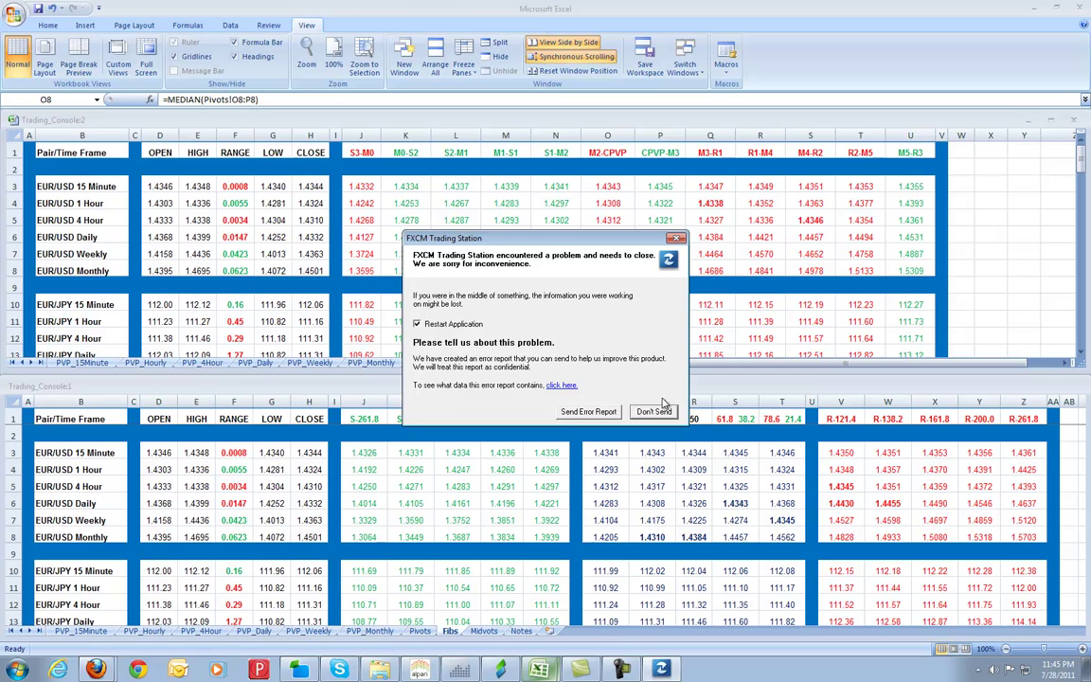
# Dismiss the FXCM Trading Station error report without sending it and select the EUR/USD Weekly CPVP-M3 midvot in Excel.
pyautogui.click(666, 413)
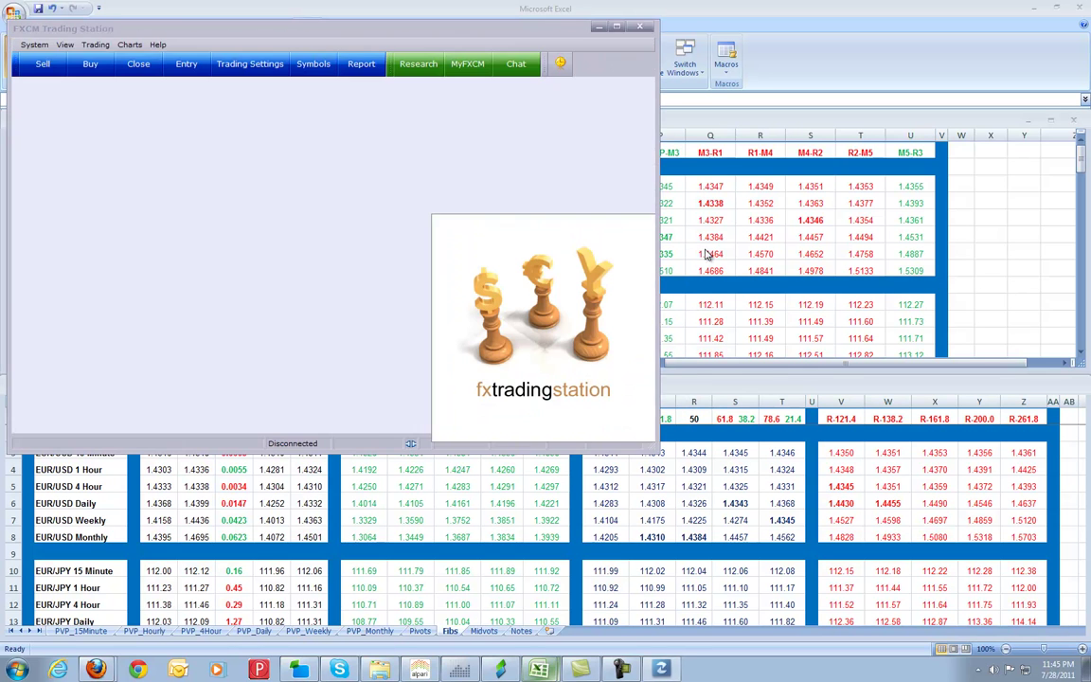
pyautogui.press('Right')
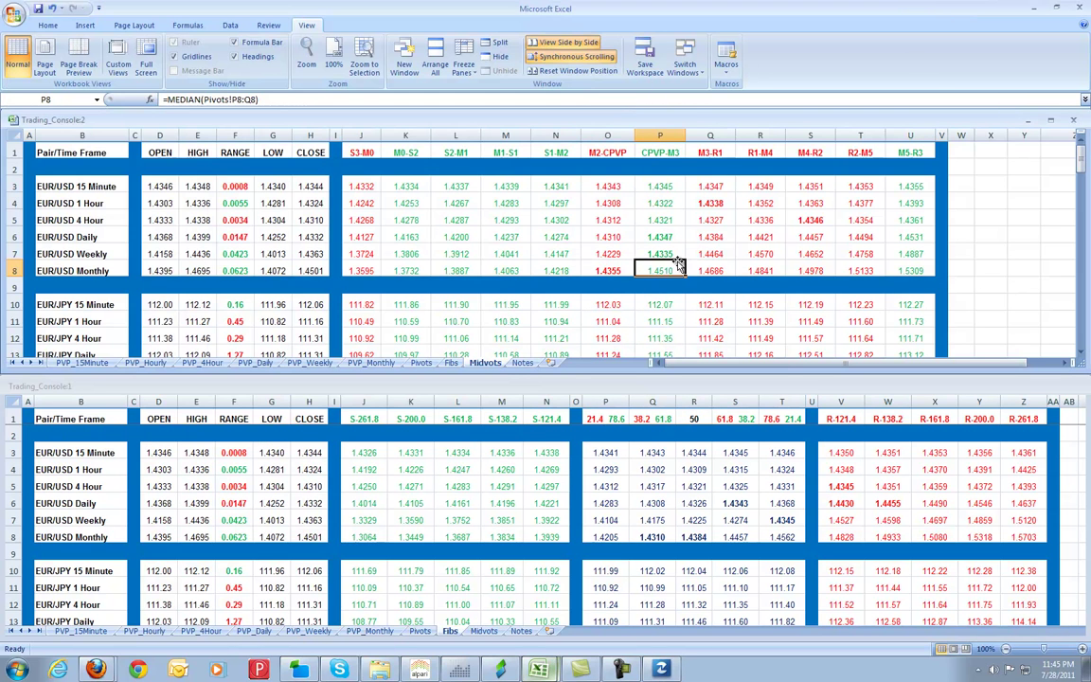
pyautogui.click(666, 256)
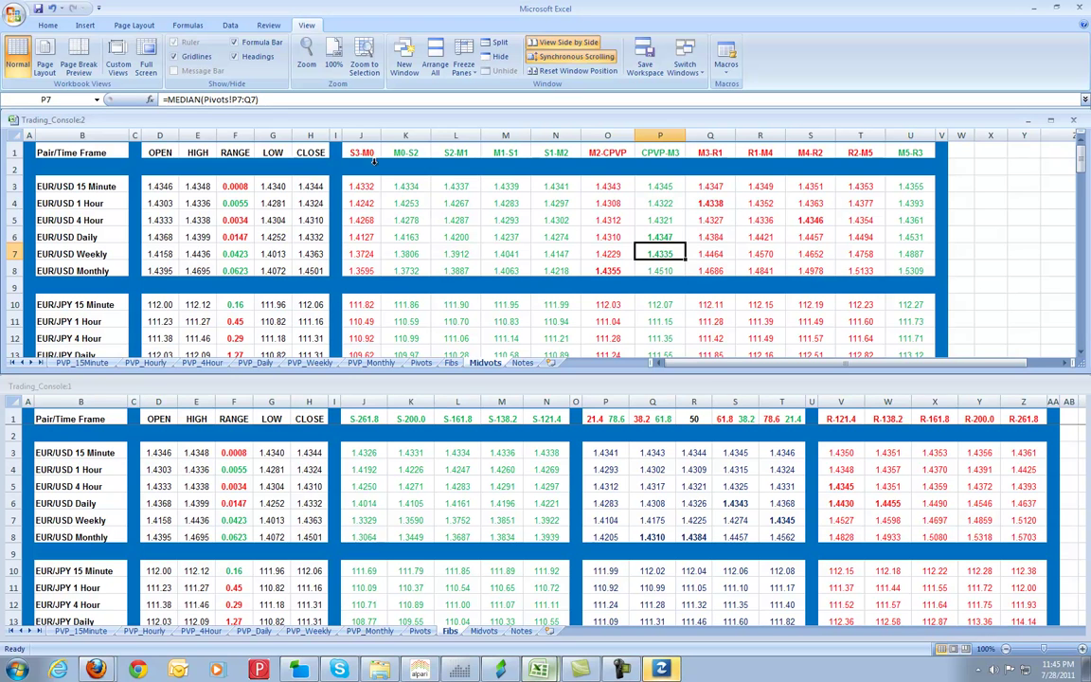
pyautogui.click(704, 253)
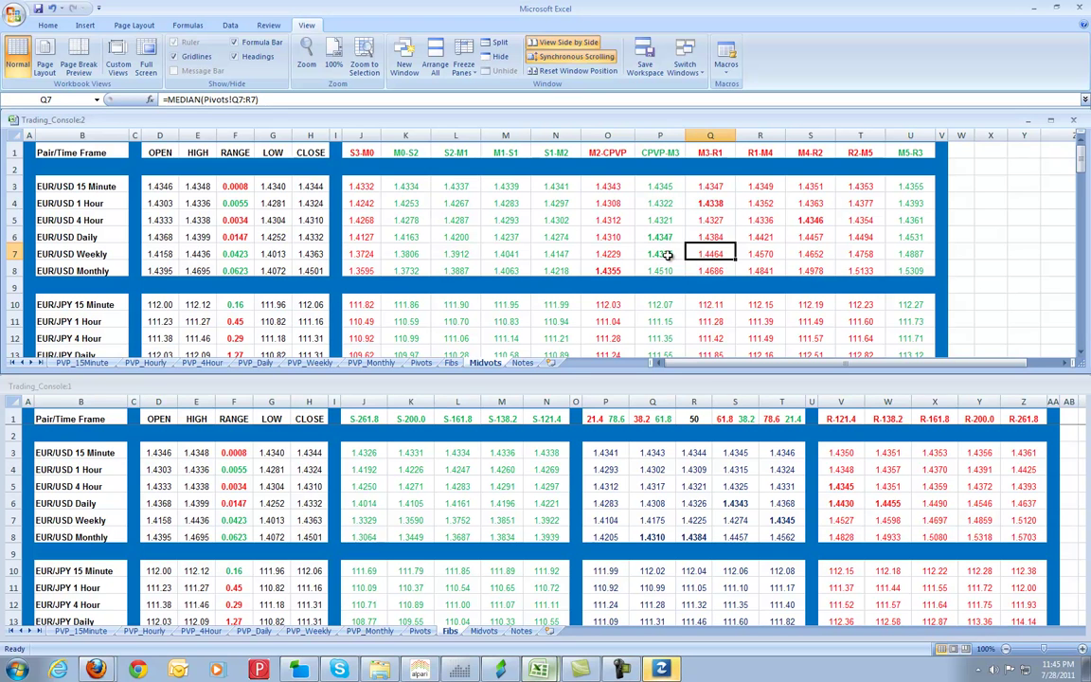
pyautogui.click(667, 256)
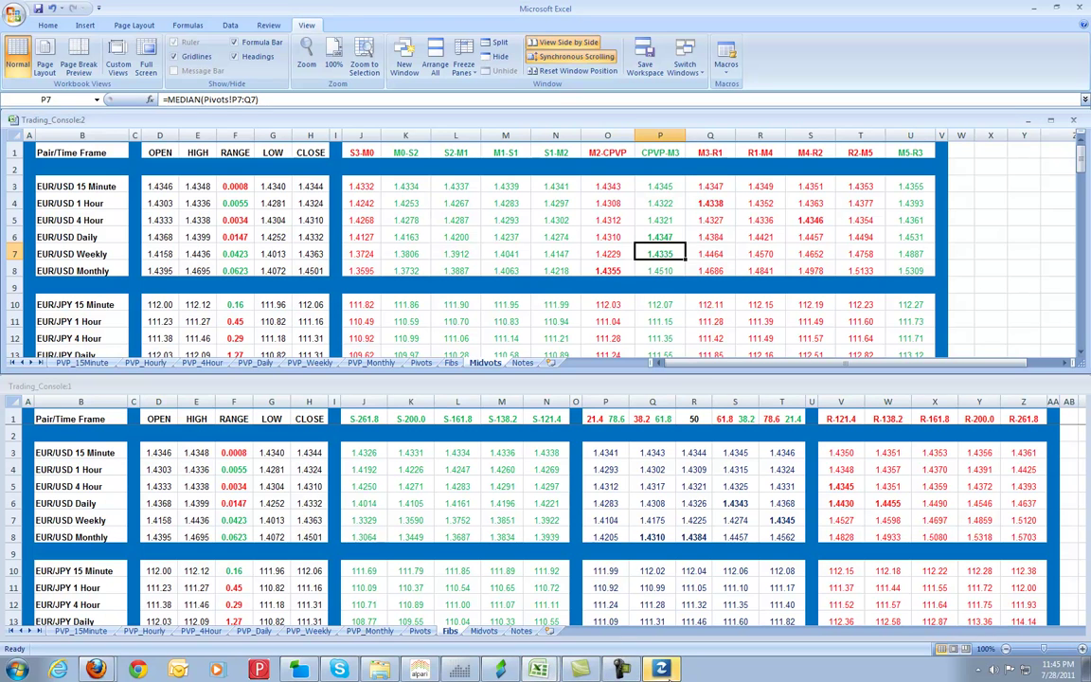
pyautogui.click(613, 669)
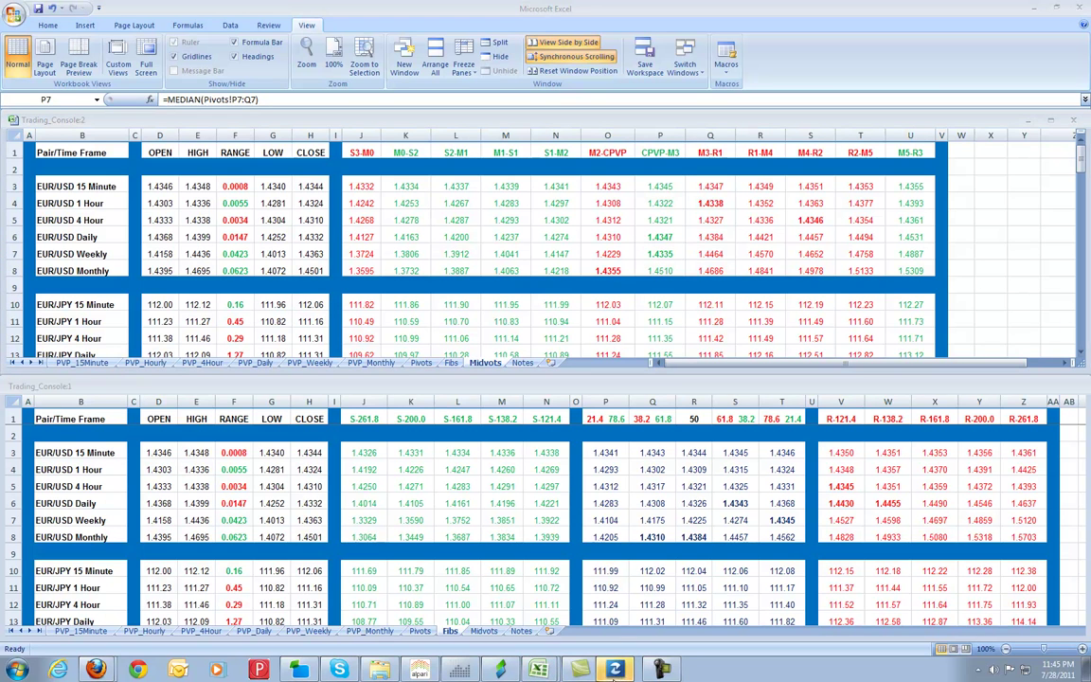
pyautogui.click(661, 669)
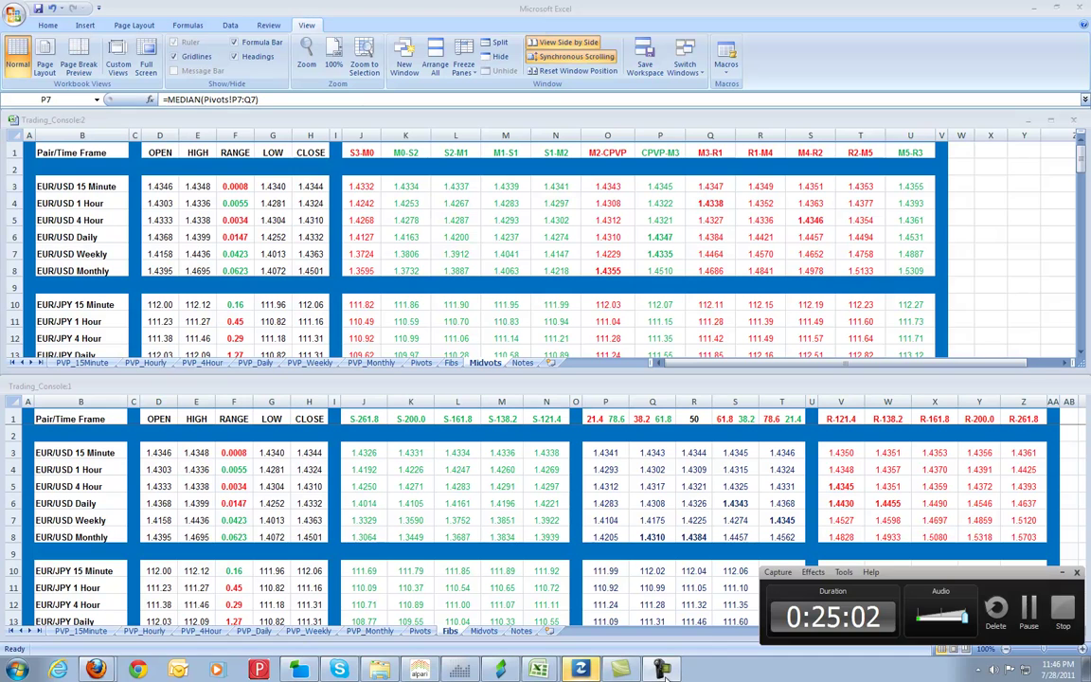
pyautogui.click(666, 671)
# Check the marked levels on the EURUSD M5 chart in MT4, and examine the EUR/USD Weekly Fibonacci levels in Excel.
pyautogui.moveTo(538, 670)
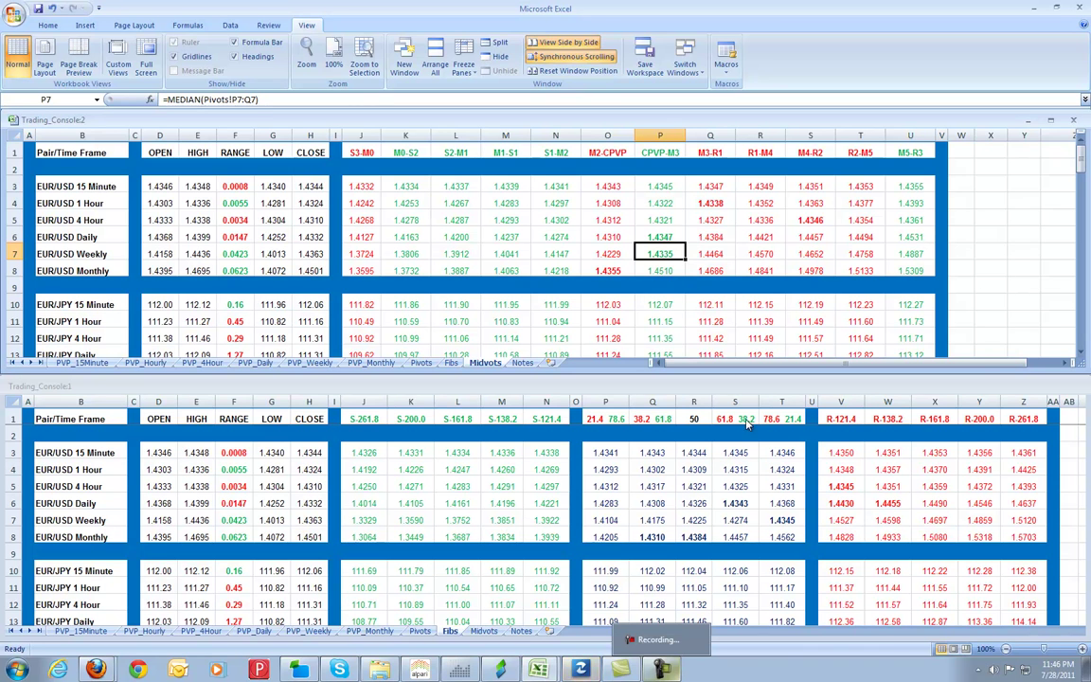
pyautogui.click(512, 670)
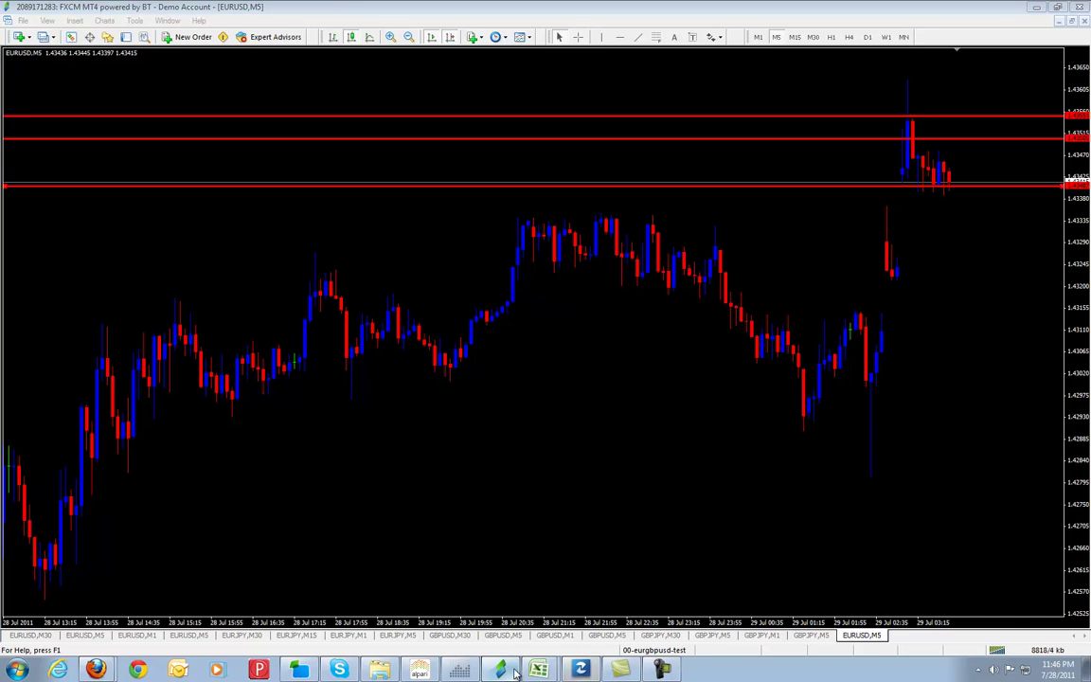
pyautogui.click(538, 670)
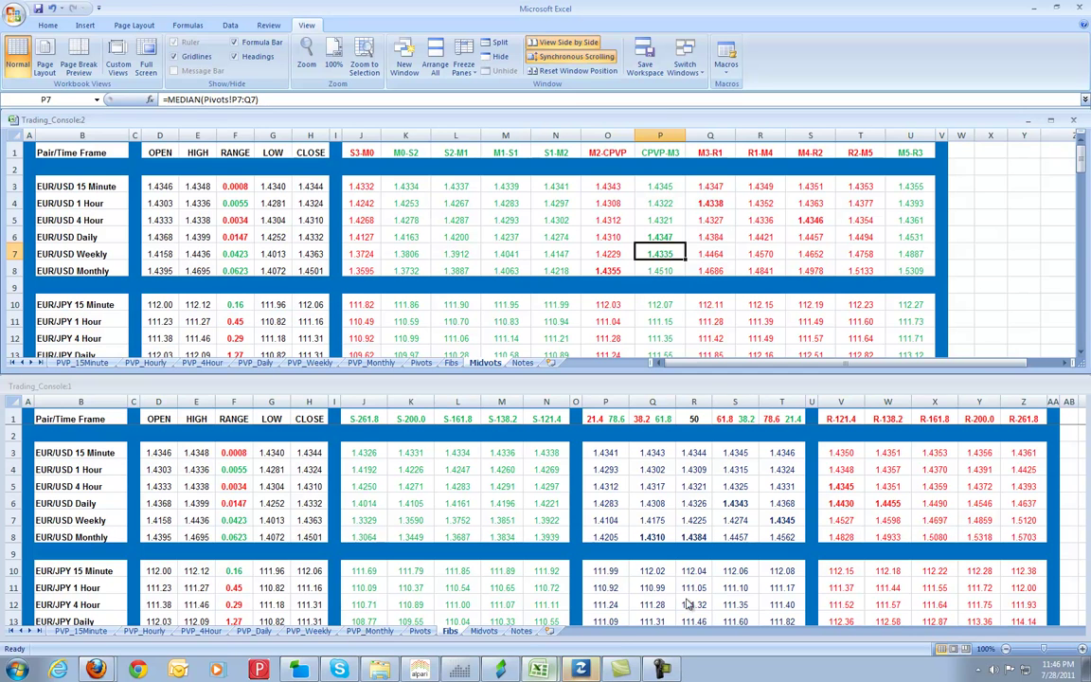
pyautogui.click(785, 520)
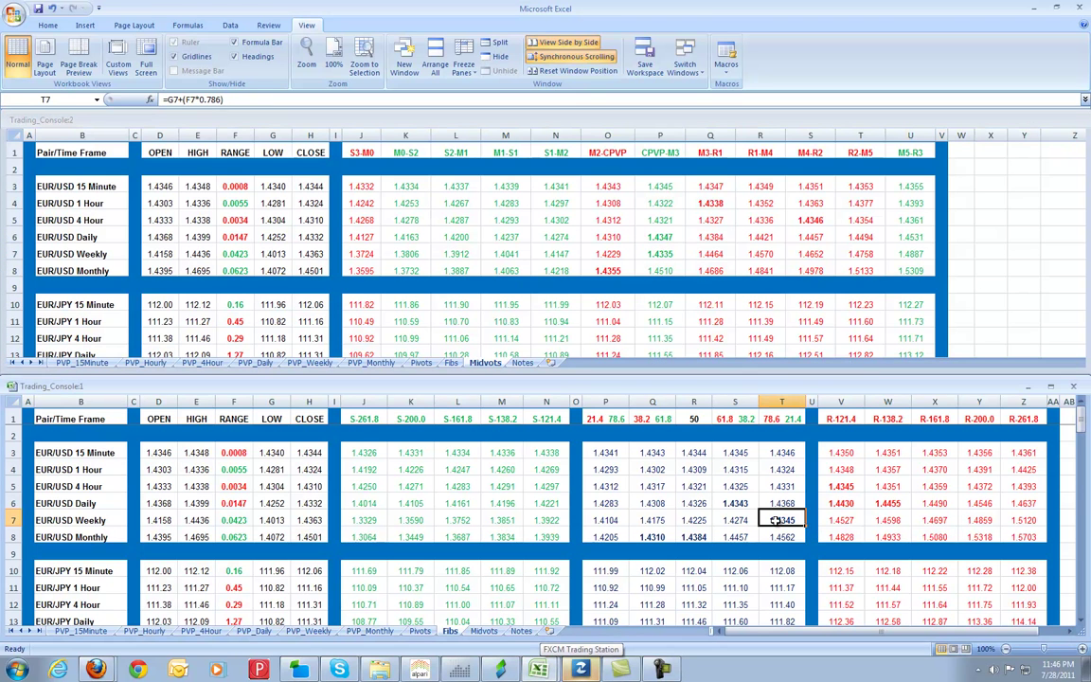
pyautogui.click(735, 519)
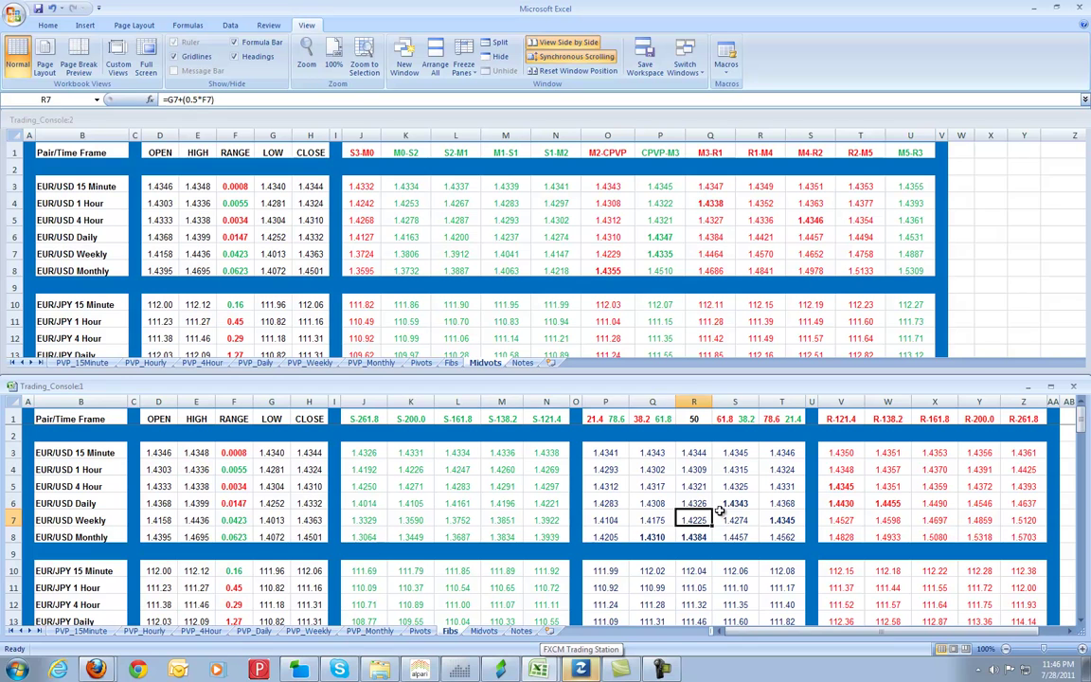
# Show the Pivots sheet in the Trading_Console:2 window beside the Fibs sheet and select the EUR/USD Monthly CPVP value.
pyautogui.click(734, 506)
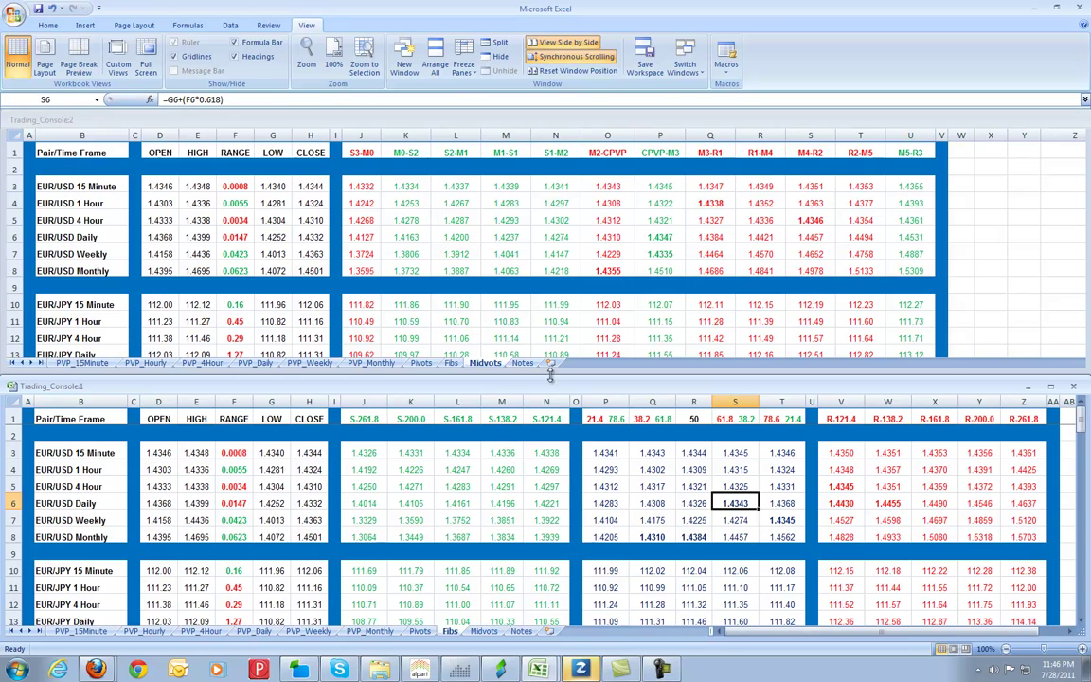
pyautogui.hotkey('ctrl', 'F6')
pyautogui.click(423, 363)
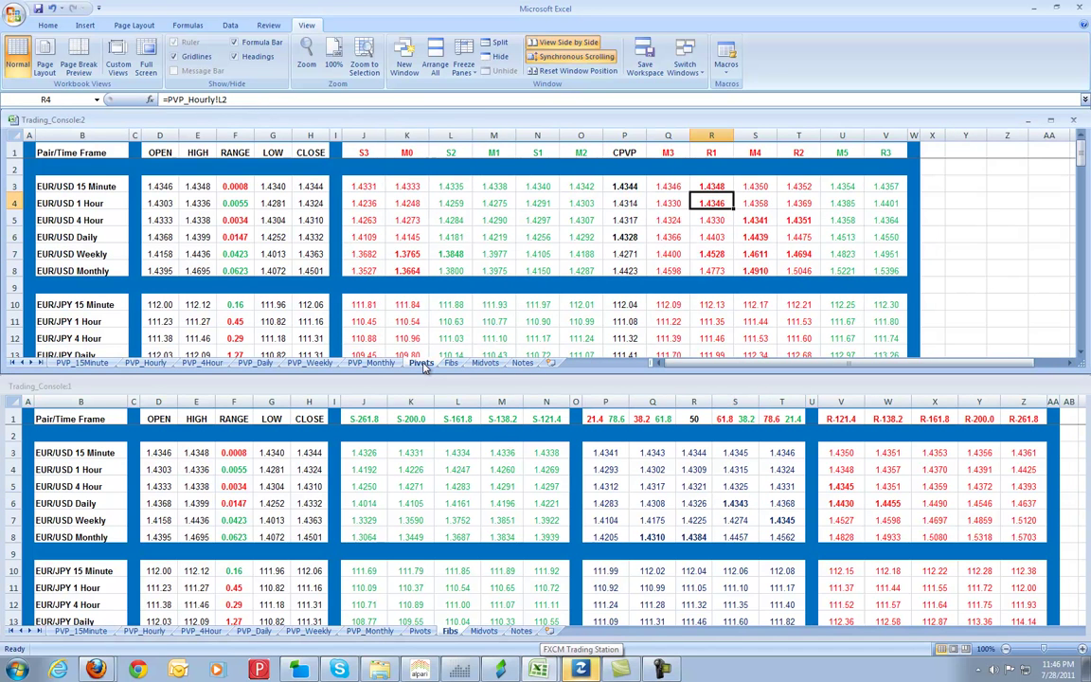
pyautogui.hotkey('ctrl', 'F6')
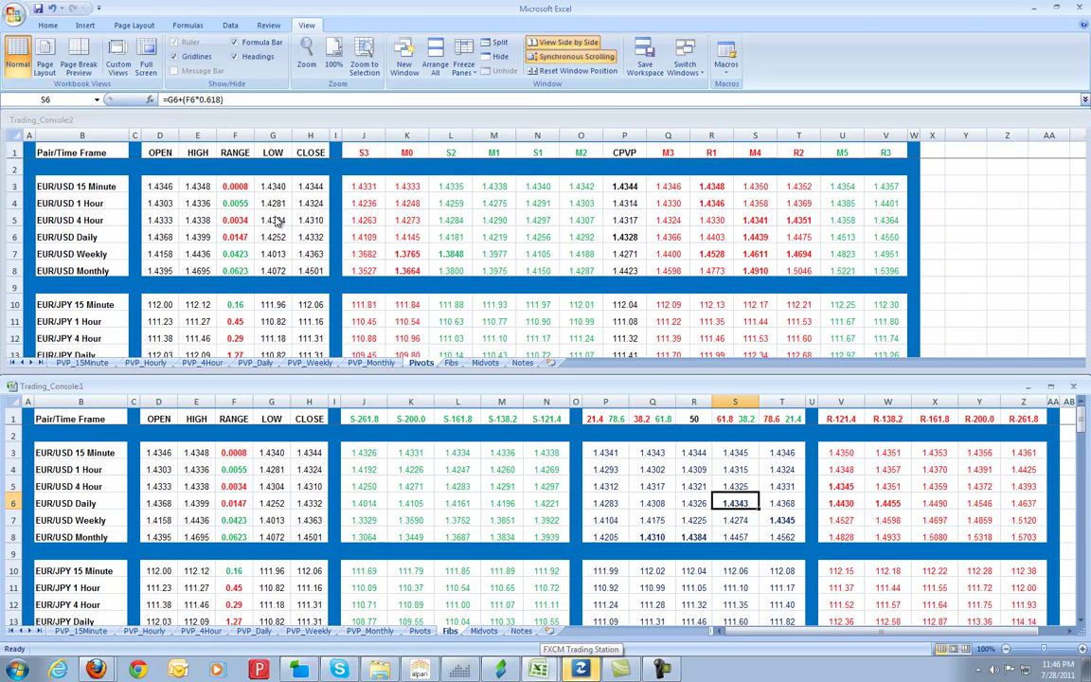
pyautogui.hotkey('ctrl', 'F6')
pyautogui.click(633, 271)
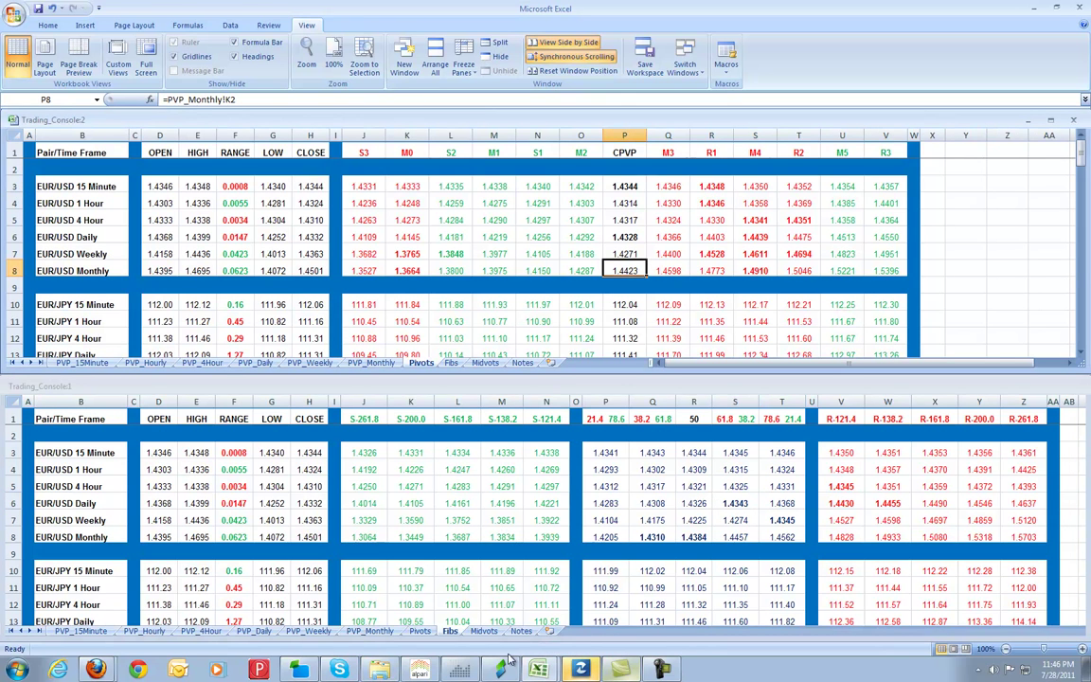
# Switch to FXCM Trading Station, open its Marketscope charts and minimize the Trading Station window.
pyautogui.click(580, 668)
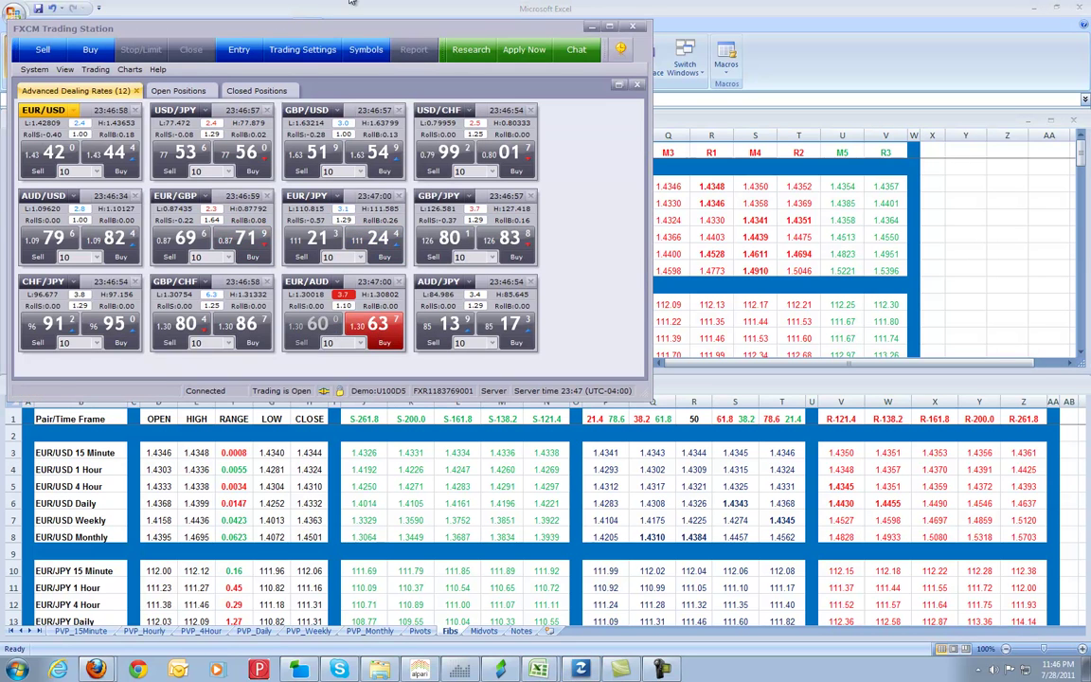
pyautogui.click(129, 69)
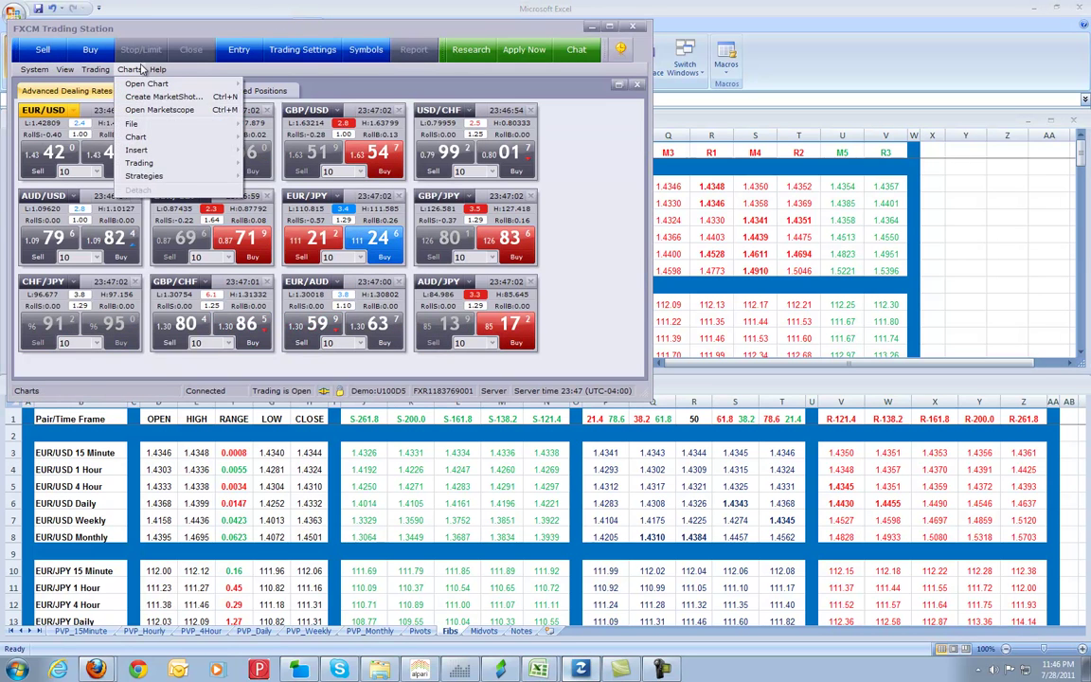
pyautogui.click(158, 111)
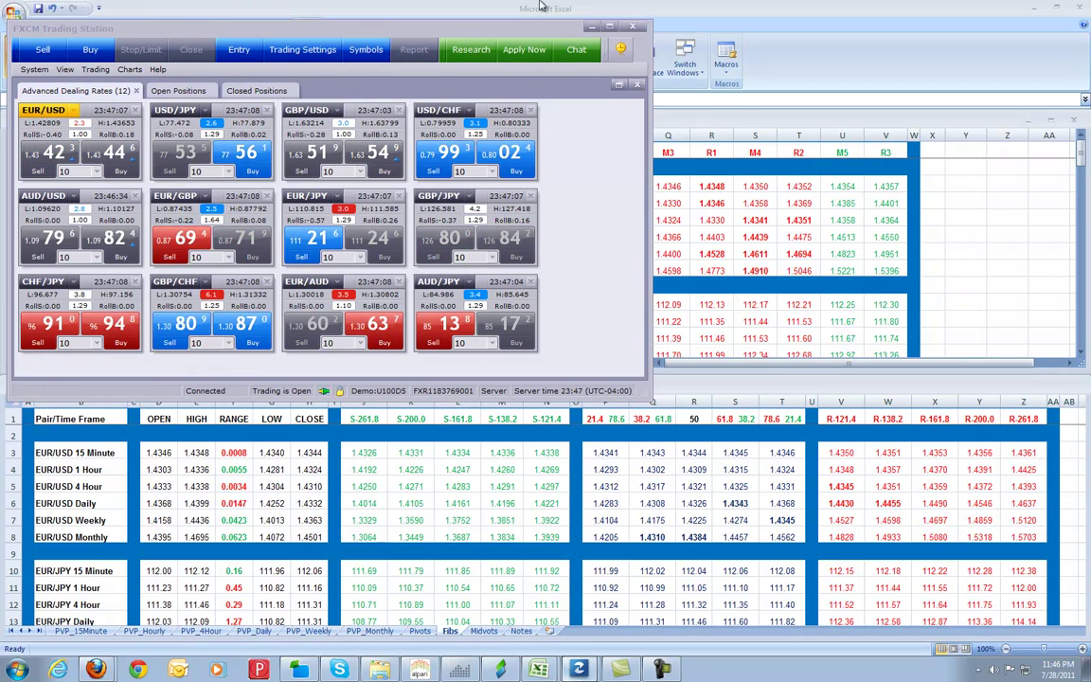
pyautogui.moveTo(530, 28); pyautogui.dragTo(886, 114)
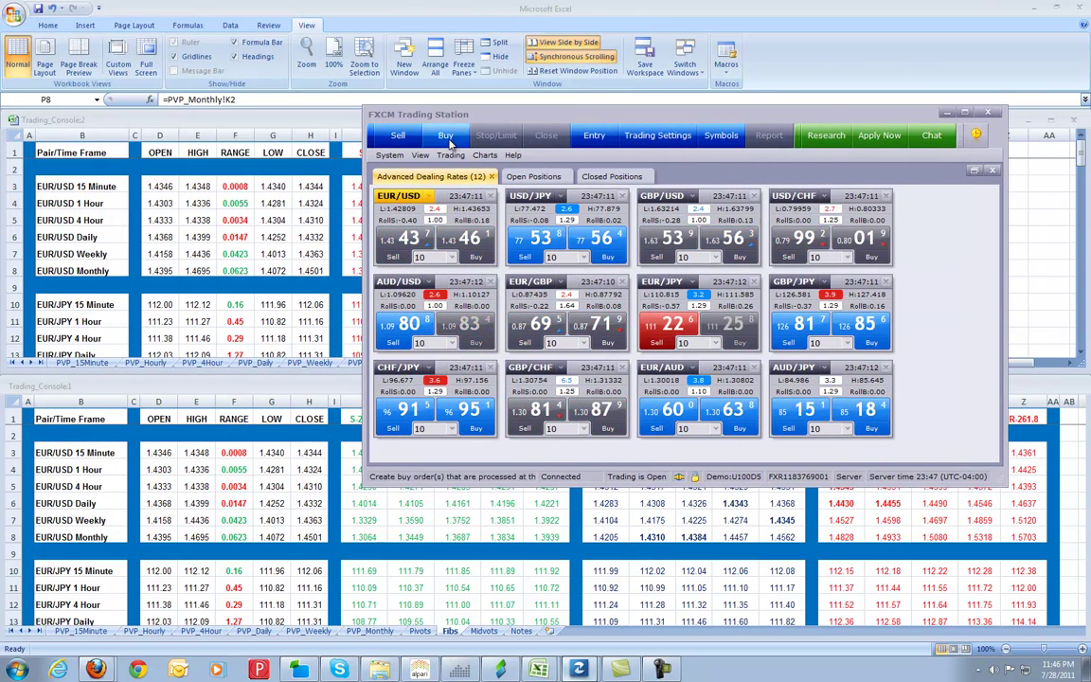
pyautogui.click(484, 154)
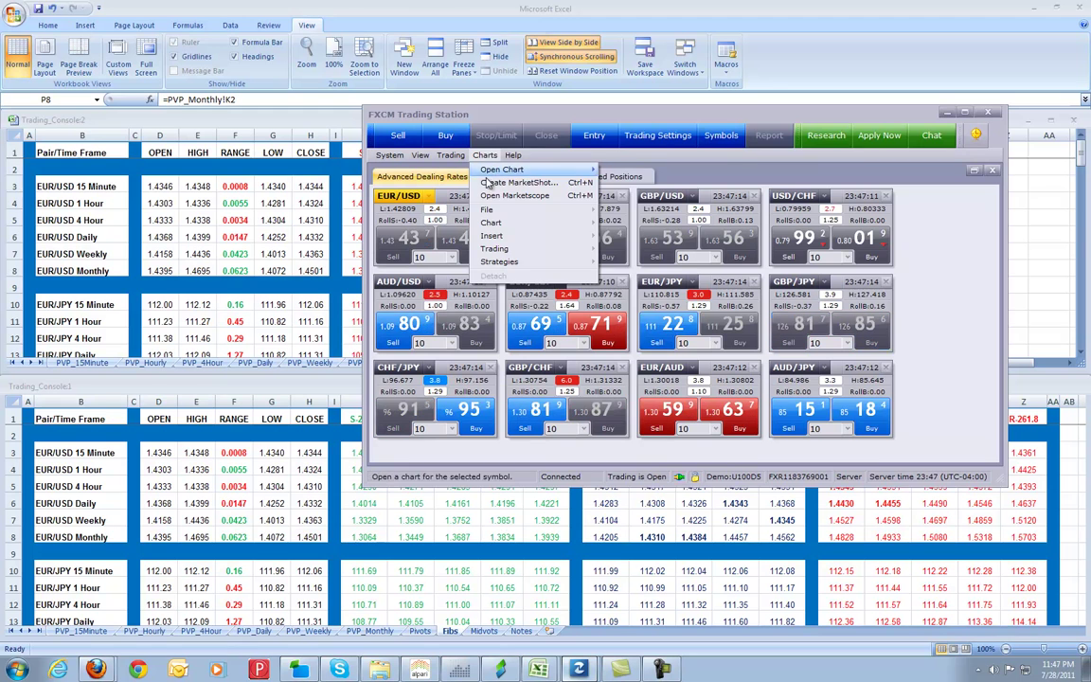
pyautogui.moveTo(499, 175)
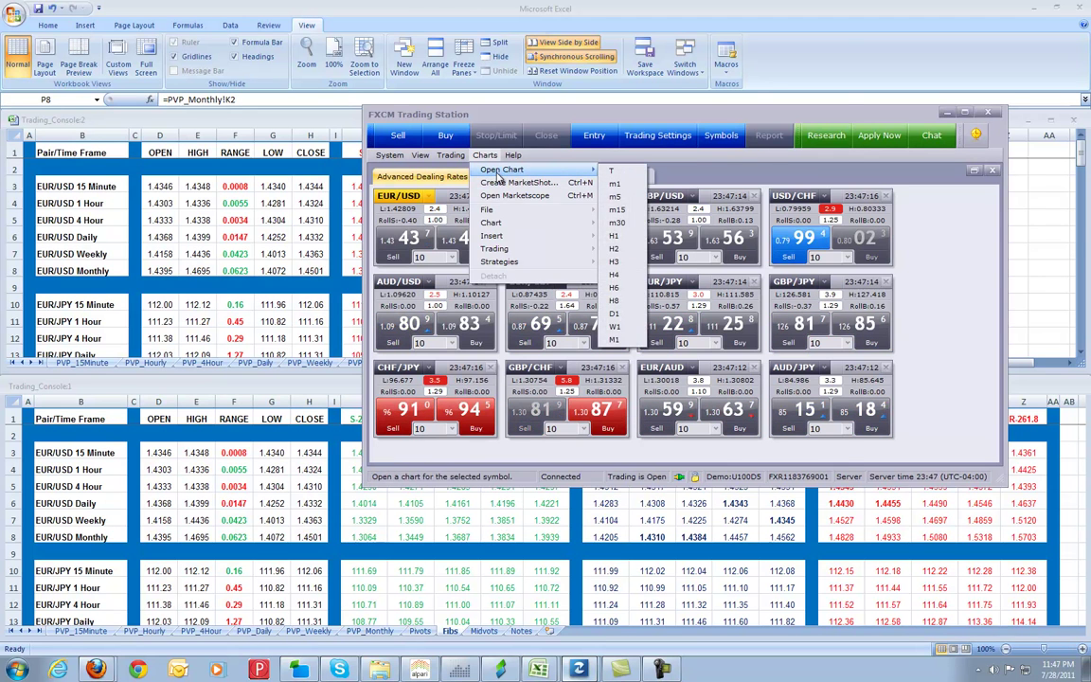
pyautogui.click(515, 195)
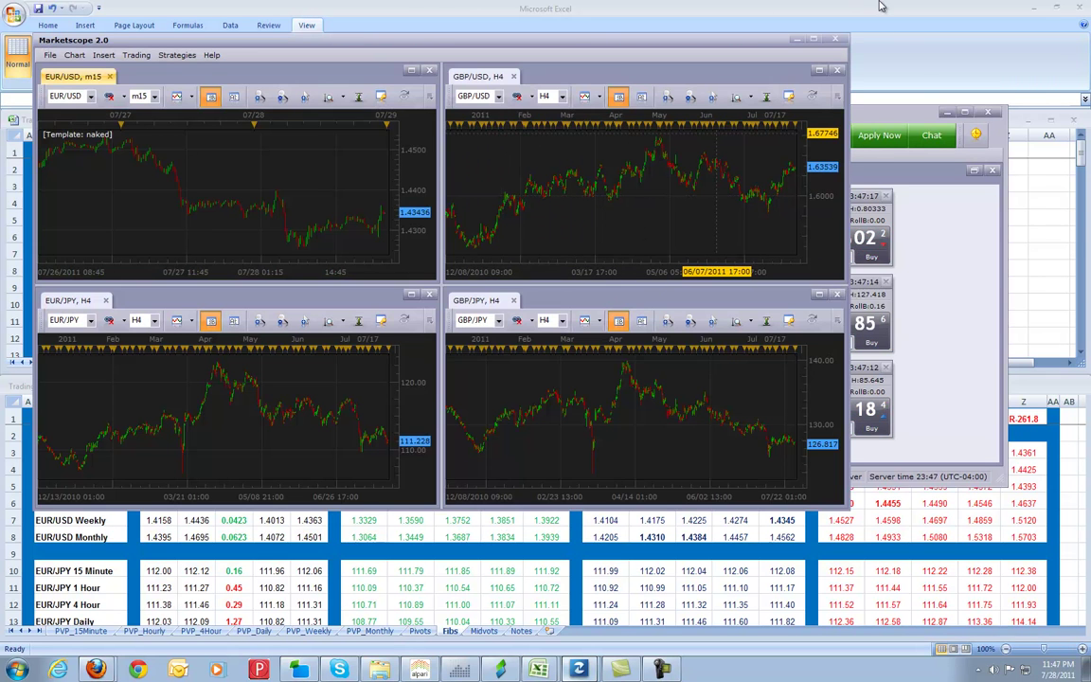
pyautogui.click(946, 113)
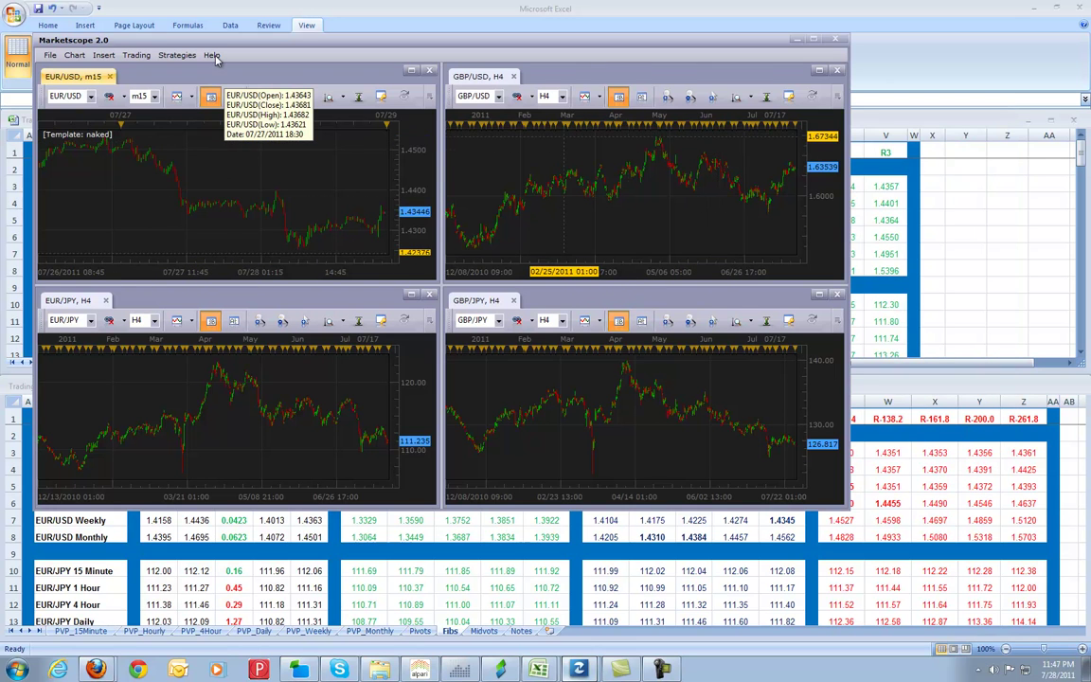
# Export the EUR/USD m15 chart data to Excel, overwriting the eurusd-15m file in the OHLC folder.
pyautogui.click(49, 55)
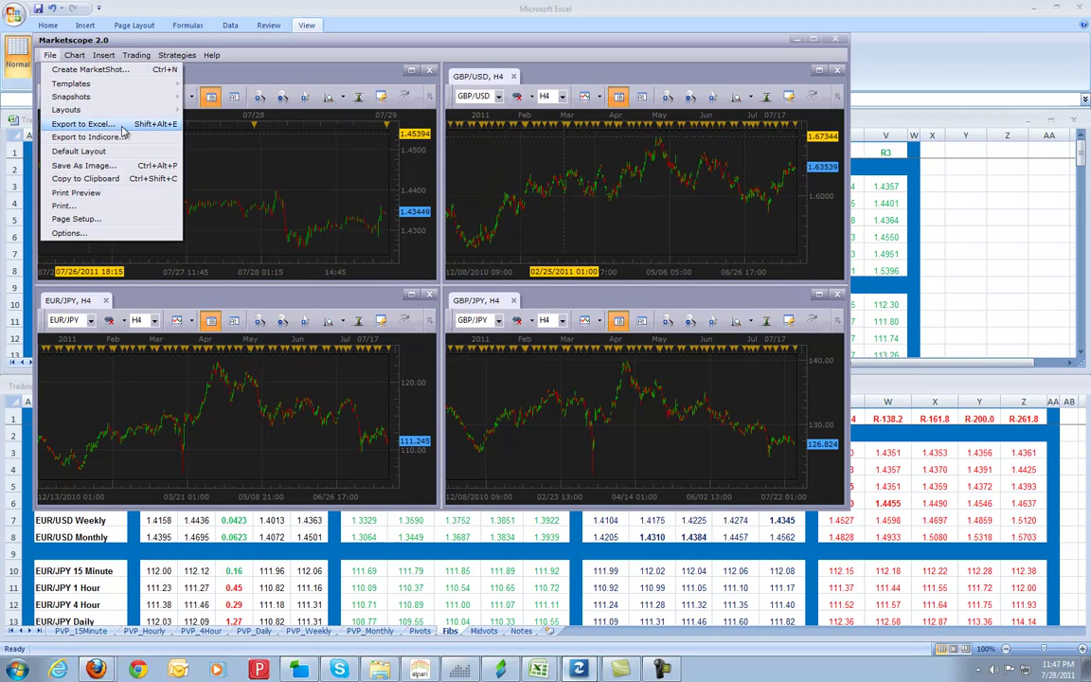
pyautogui.click(83, 124)
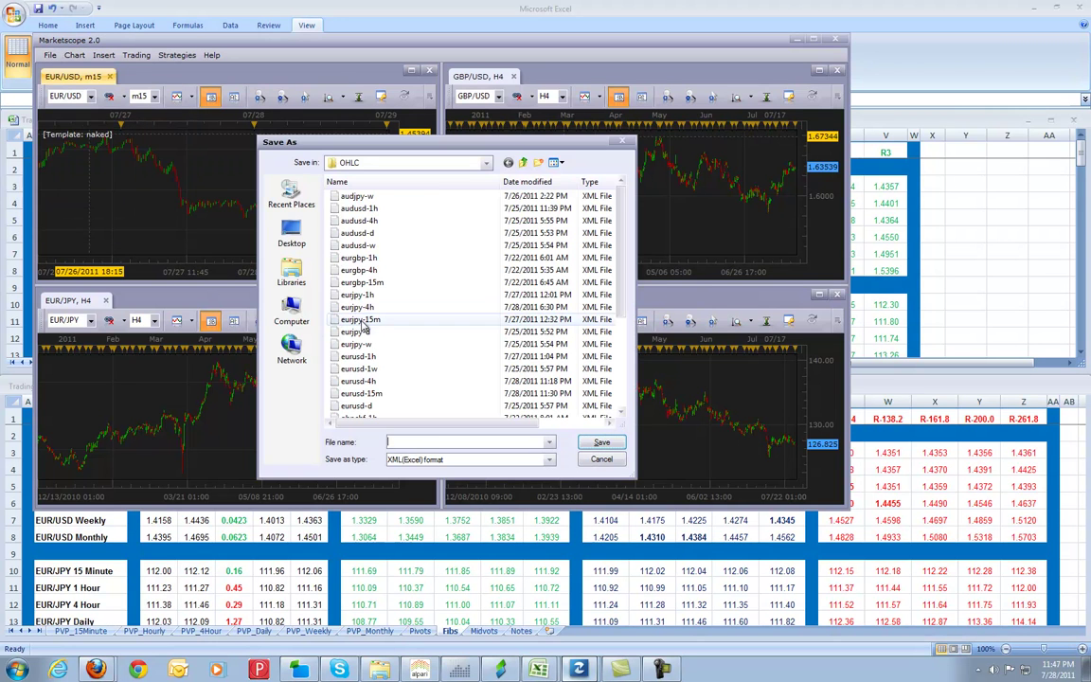
pyautogui.click(398, 357)
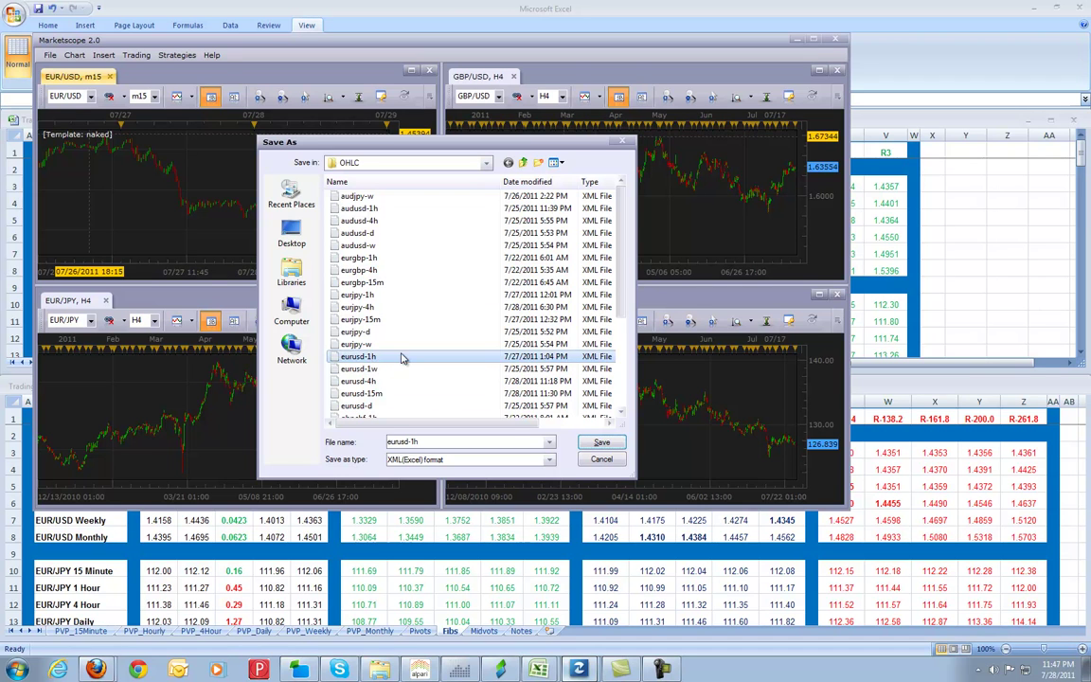
pyautogui.scroll(-1, 385, 355)
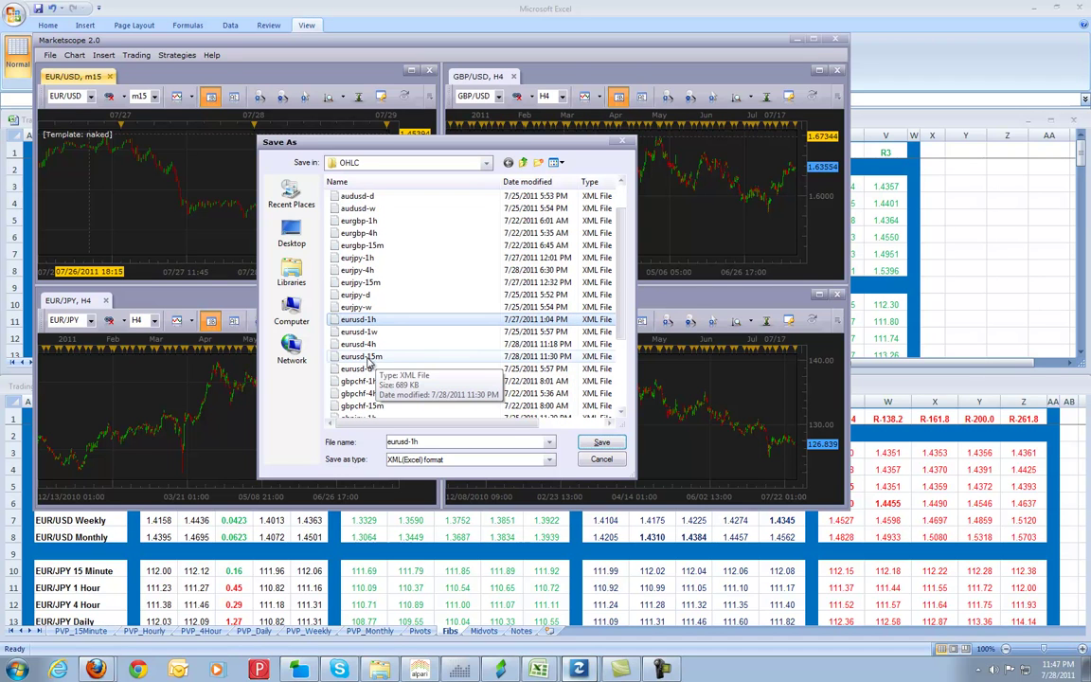
pyautogui.press('Return')
pyautogui.click(581, 360)
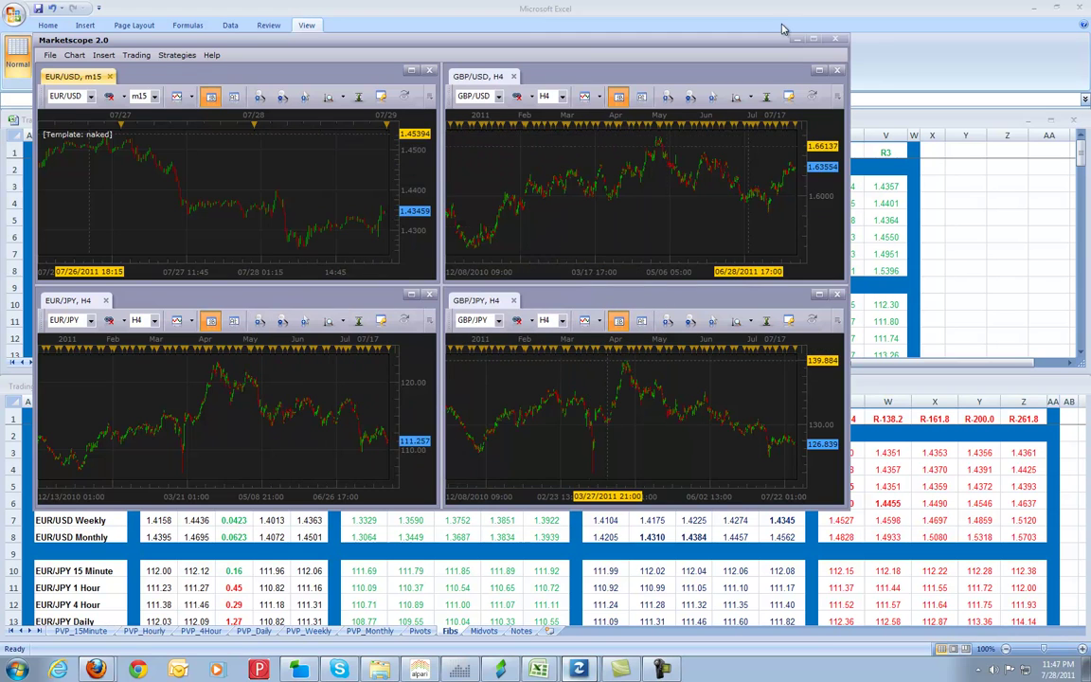
# Minimize Marketscope, open the exported eurusd-15m file from the OHLC folder in Excel and widen its window to show all price columns.
pyautogui.click(795, 41)
pyautogui.click(197, 254)
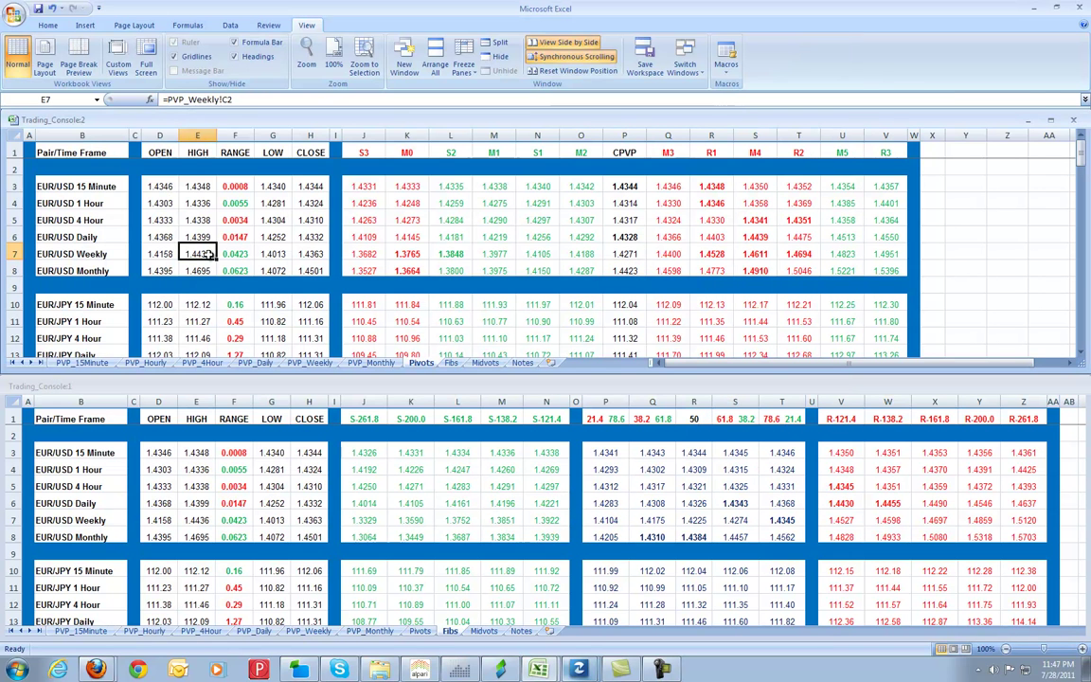
pyautogui.click(225, 184)
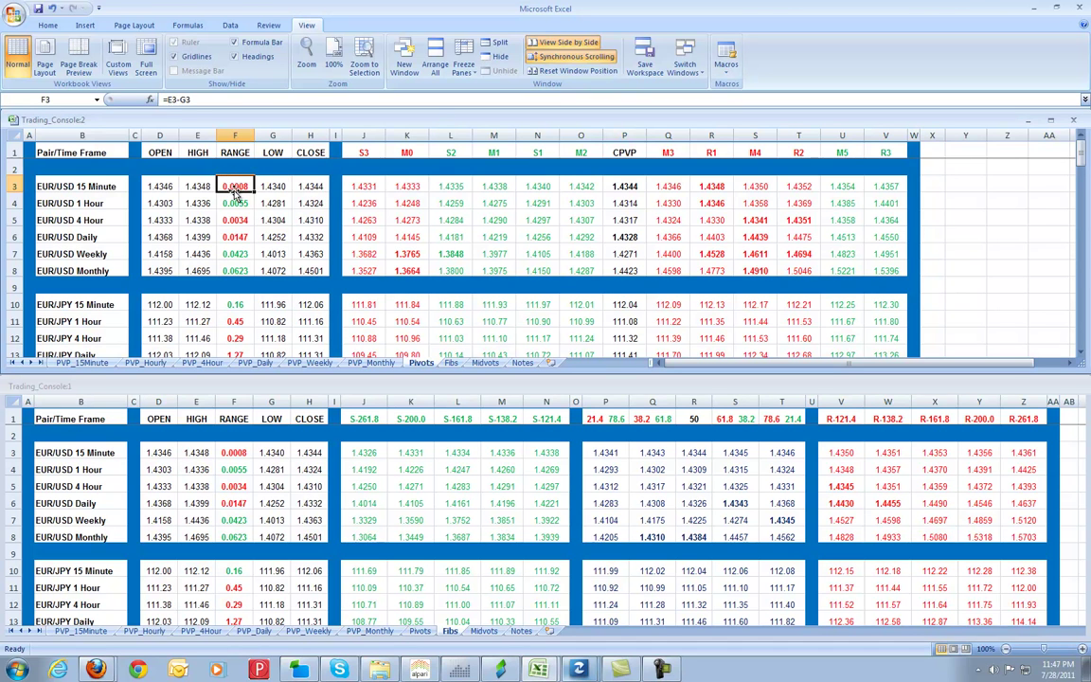
pyautogui.hotkey('alt', 'Tab')
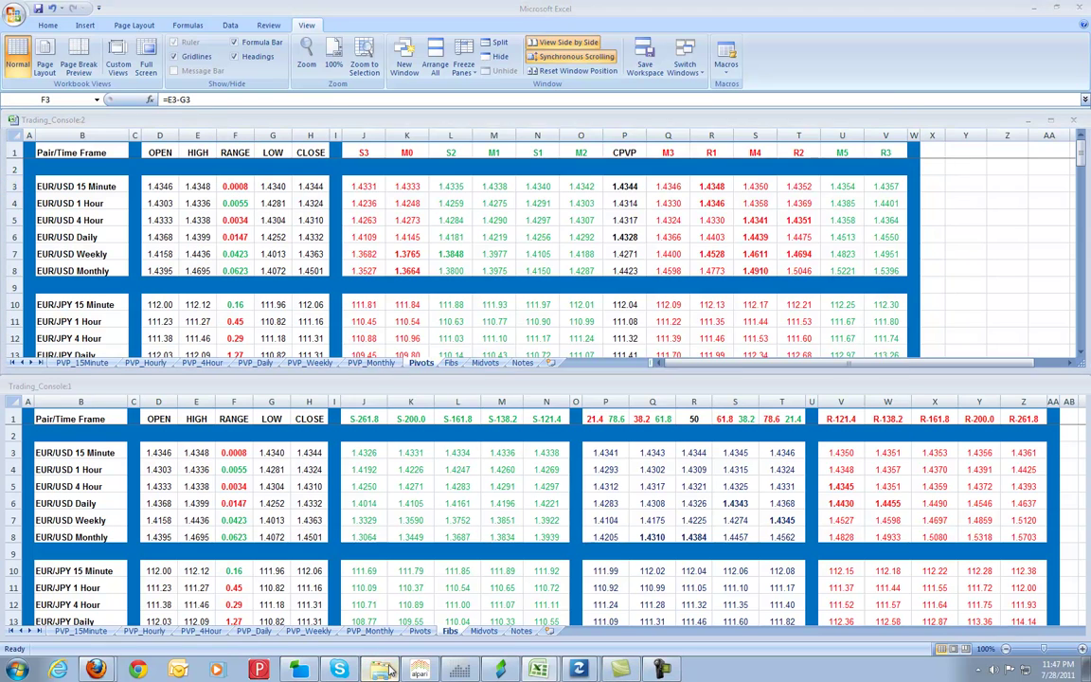
pyautogui.doubleClick(511, 403)
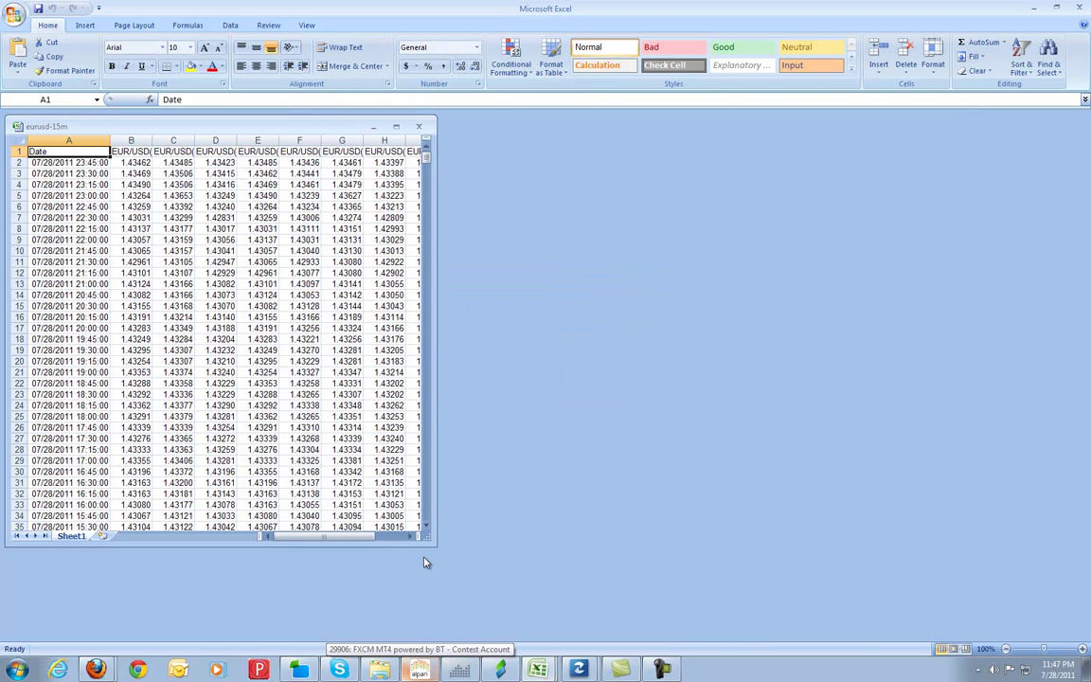
pyautogui.moveTo(437, 541); pyautogui.dragTo(591, 544)
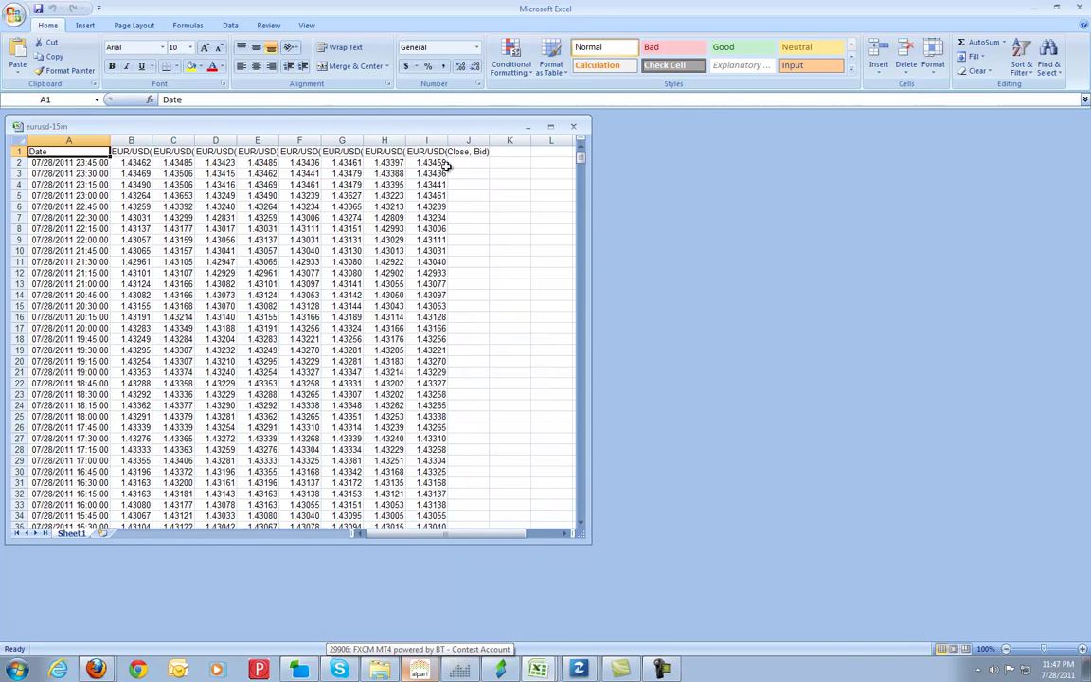
# Copy the bid open, high, low and close values of the 07/28/2011 23:30 row (F3:I3) and close the eurusd-15m file.
pyautogui.moveTo(431, 174); pyautogui.dragTo(303, 173)
pyautogui.hotkey('ctrl', 'c')
pyautogui.rightClick(314, 175)
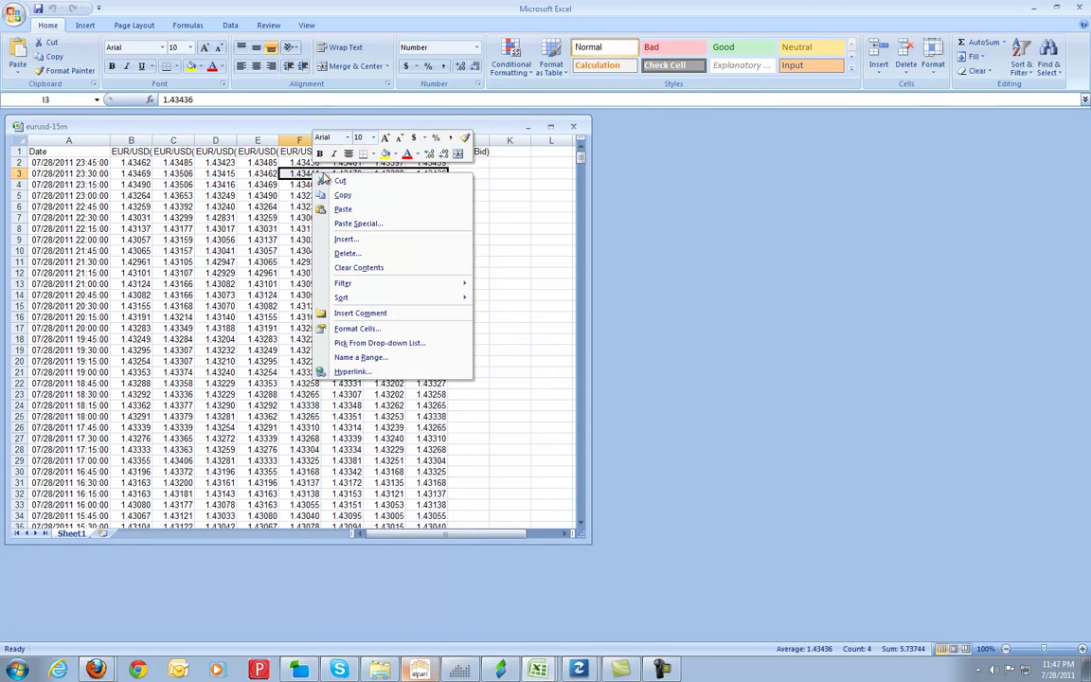
pyautogui.click(377, 195)
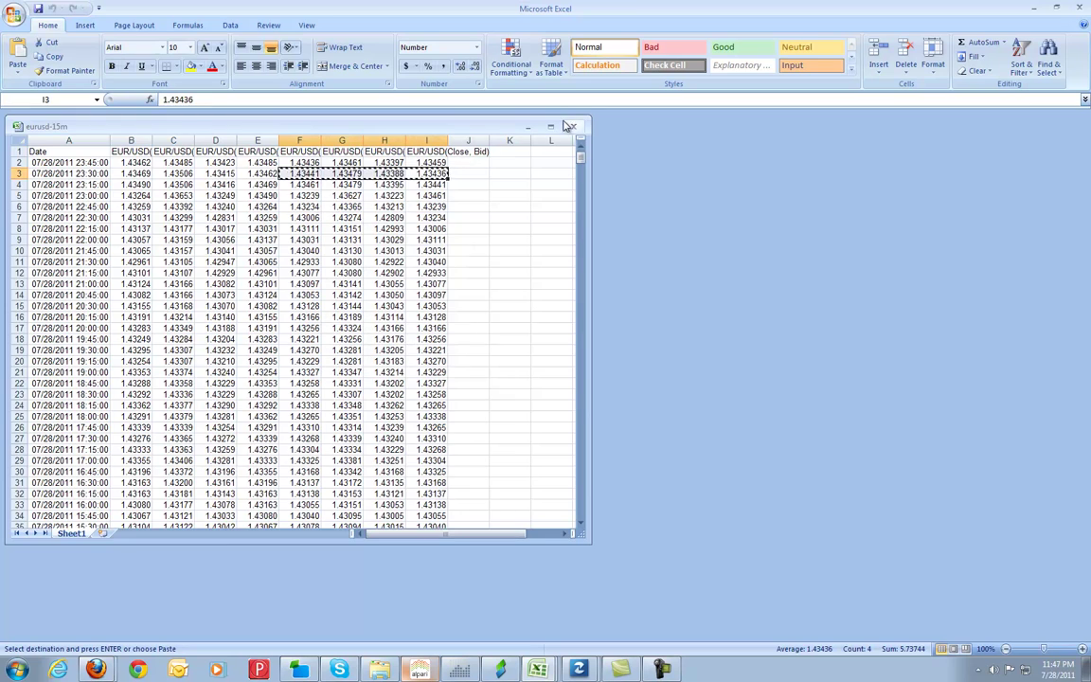
pyautogui.click(573, 126)
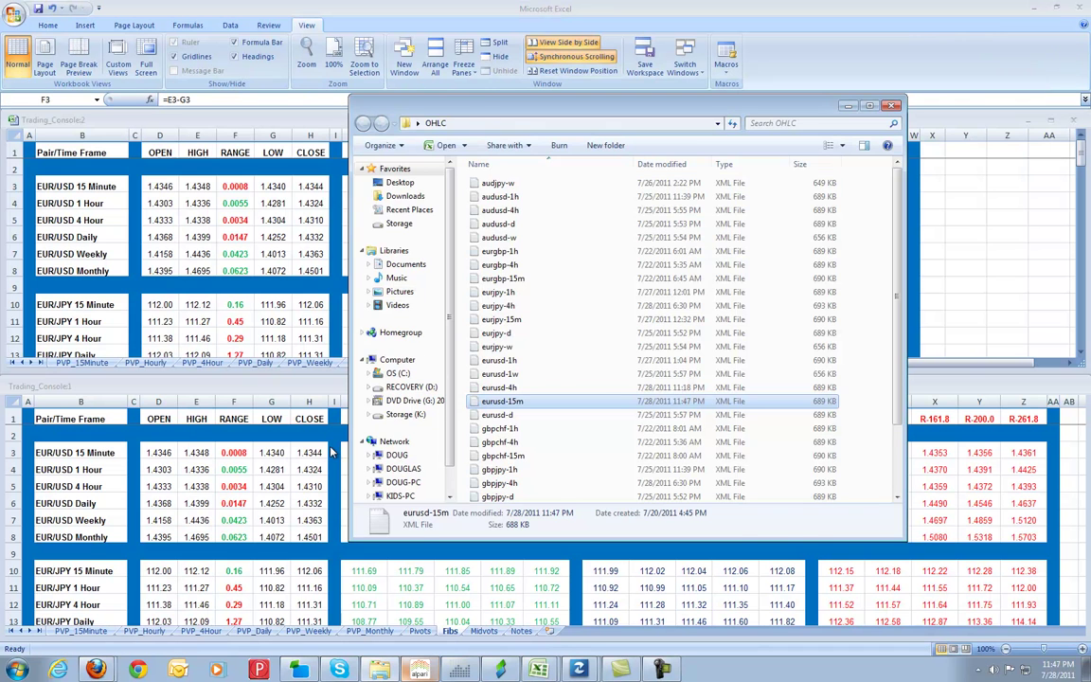
# Paste the copied prices into the EUR/USD row of the PVP_15Minute sheet starting at B2 and save the workbook.
pyautogui.click(484, 5)
pyautogui.click(64, 364)
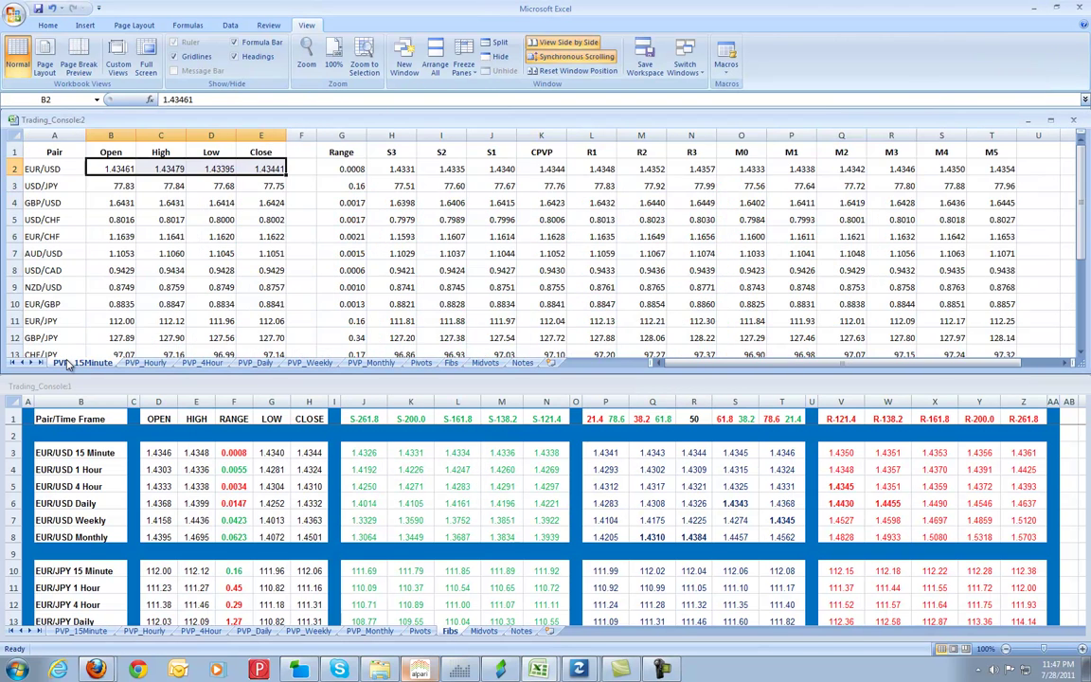
pyautogui.click(109, 169)
pyautogui.rightClick(109, 168)
pyautogui.click(123, 202)
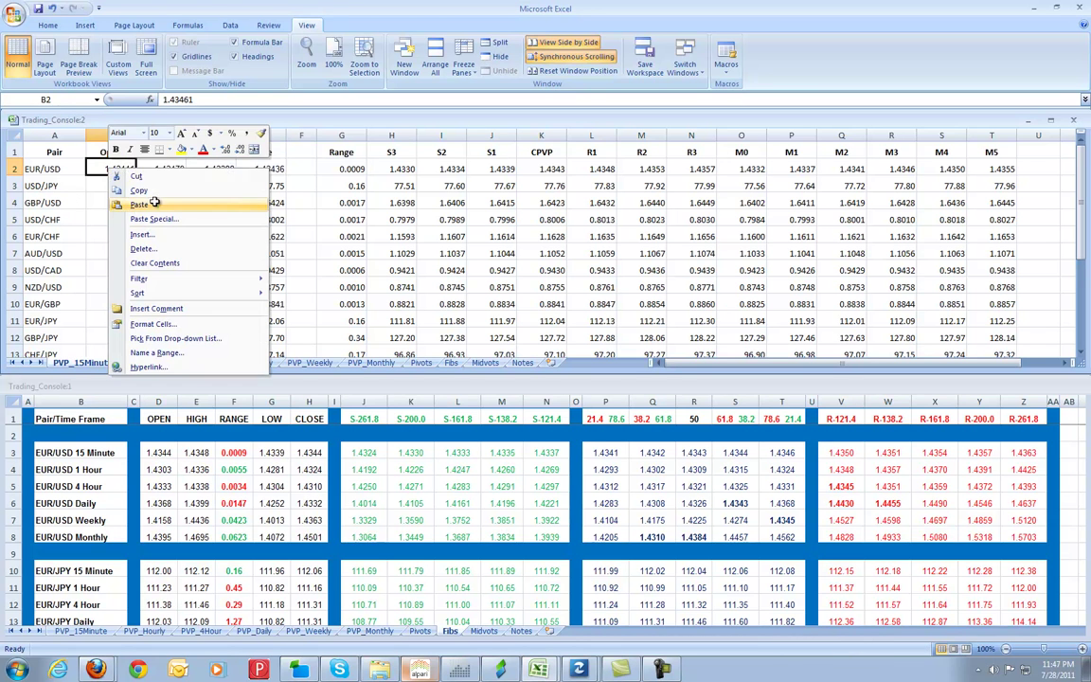
pyautogui.click(39, 9)
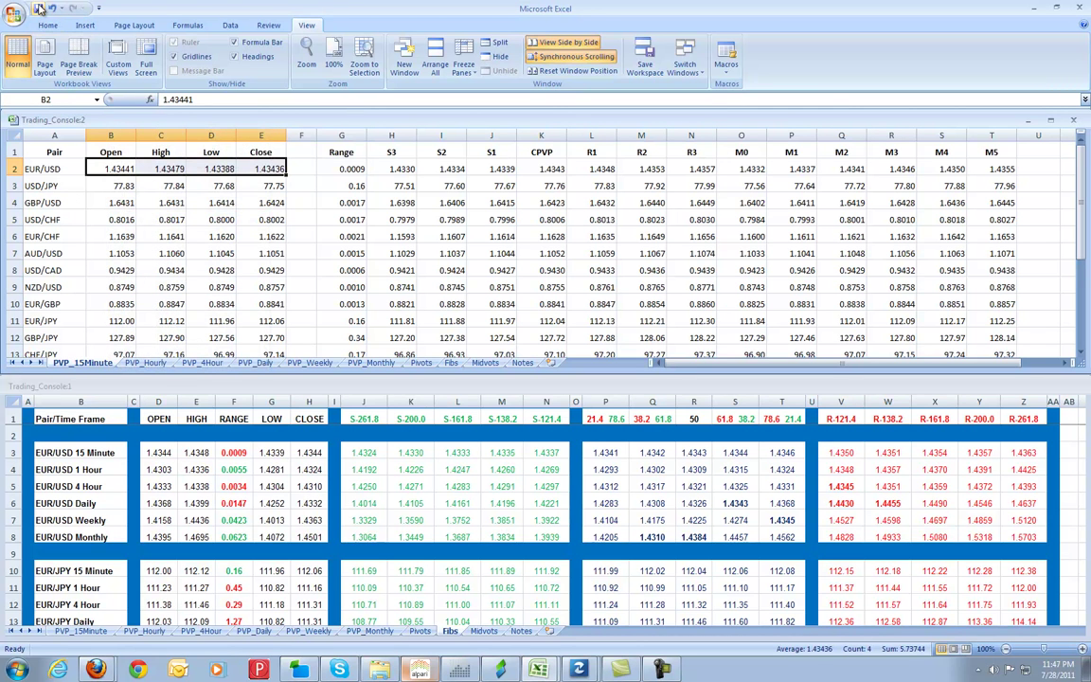
# Return the Trading_Console:2 window to the Pivots sheet and examine the EUR/USD Daily and 4 Hour levels on the Fibs sheet.
pyautogui.click(421, 363)
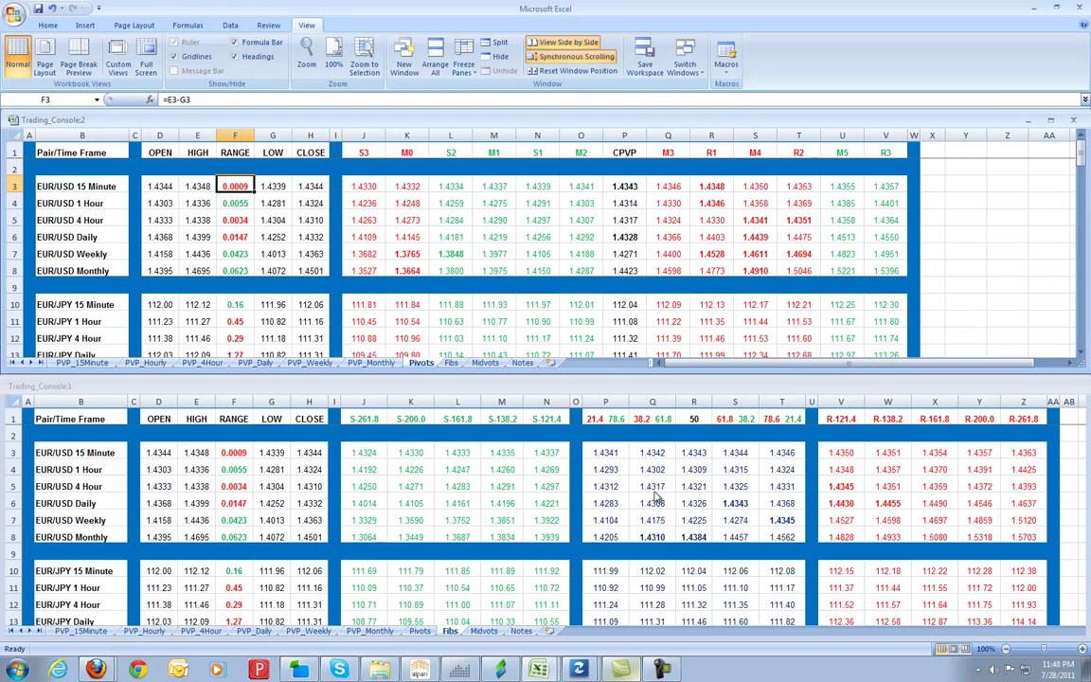
pyautogui.click(735, 503)
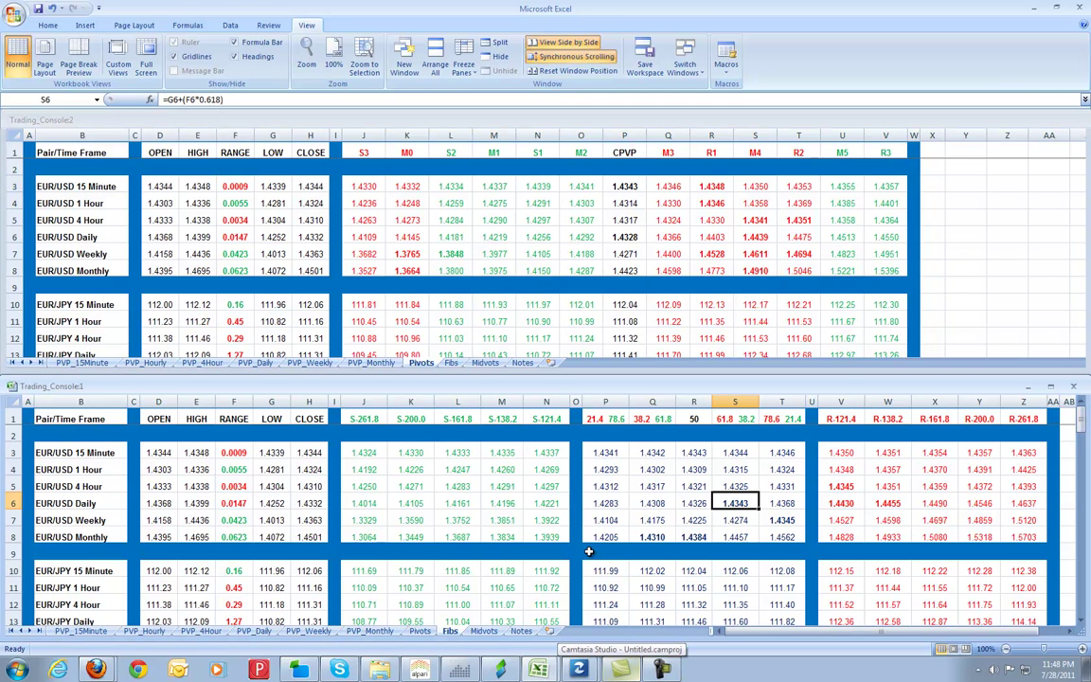
pyautogui.click(499, 486)
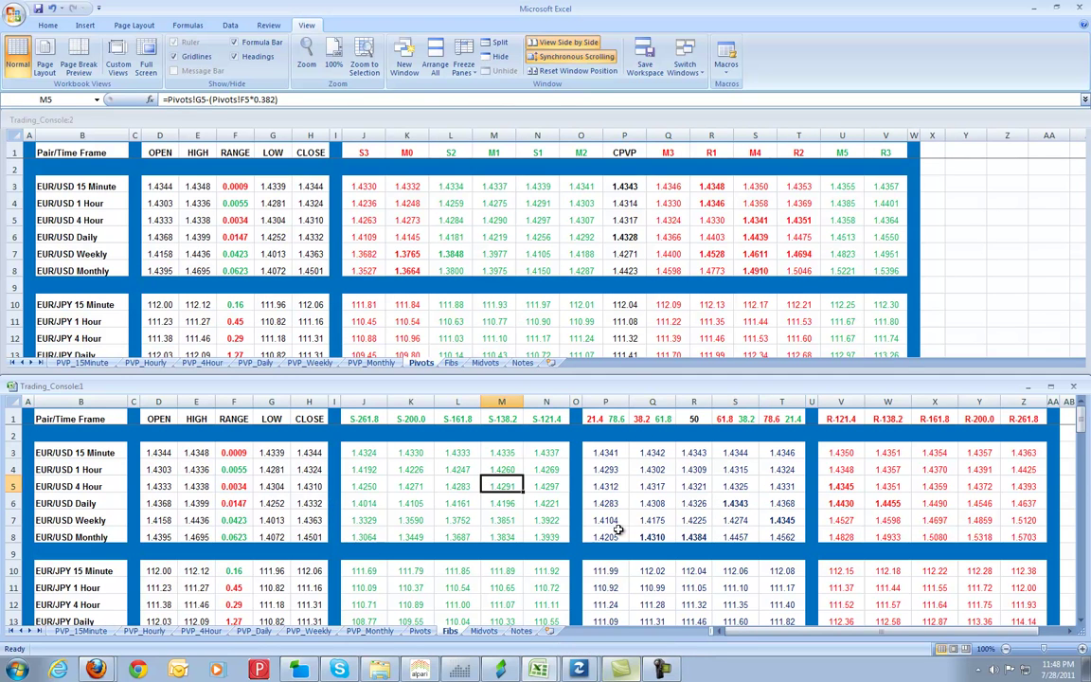
# Switch to the charting program's detached Dollar Index window to view the 15-minute USDOLLAR chart.
pyautogui.click(662, 670)
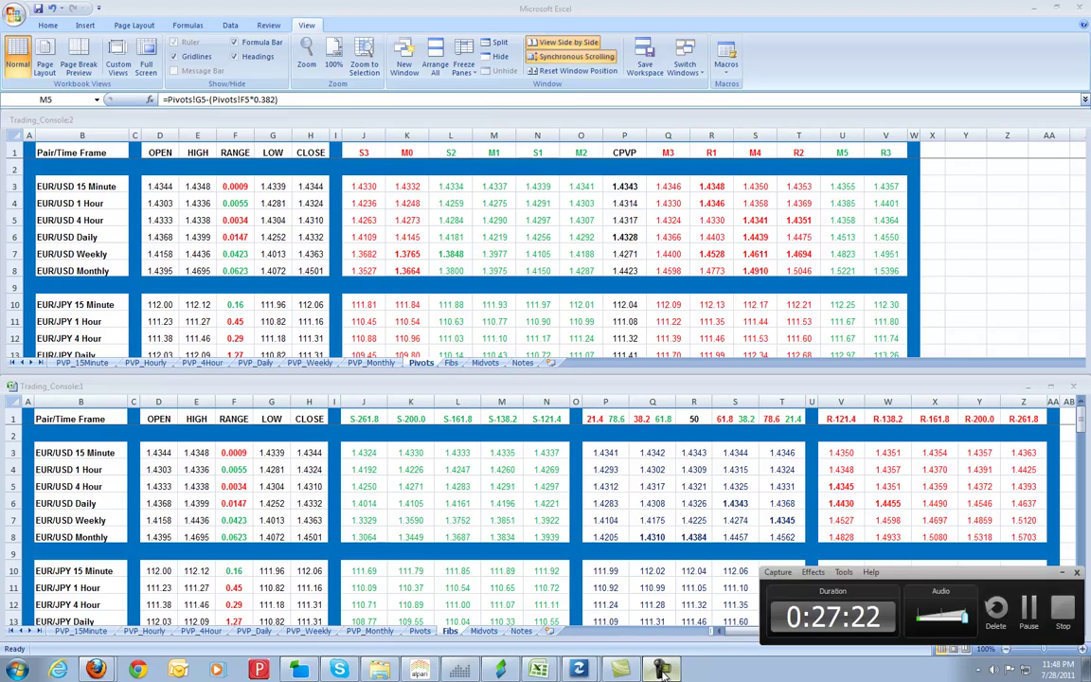
pyautogui.click(538, 670)
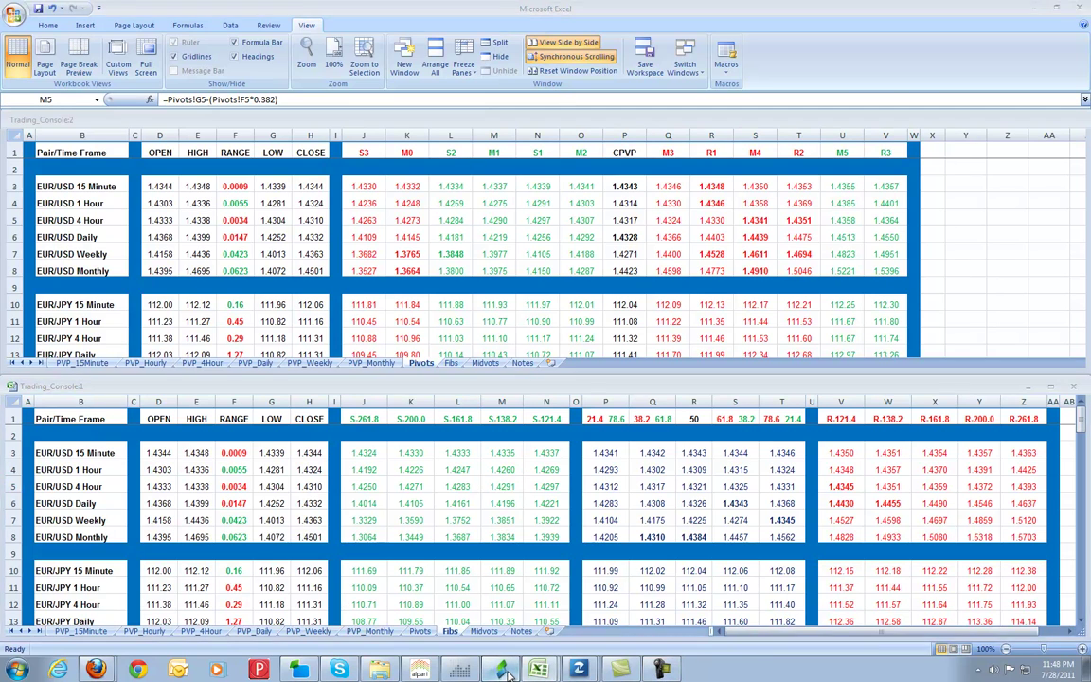
pyautogui.click(503, 670)
pyautogui.click(504, 670)
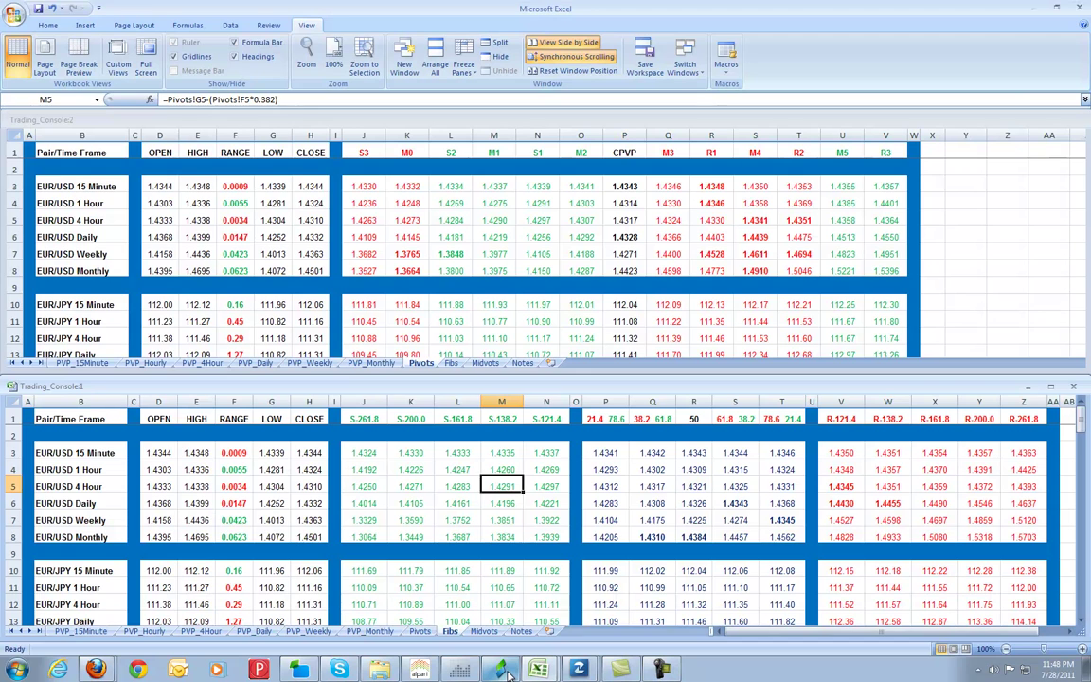
pyautogui.click(504, 671)
pyautogui.click(503, 670)
pyautogui.click(464, 671)
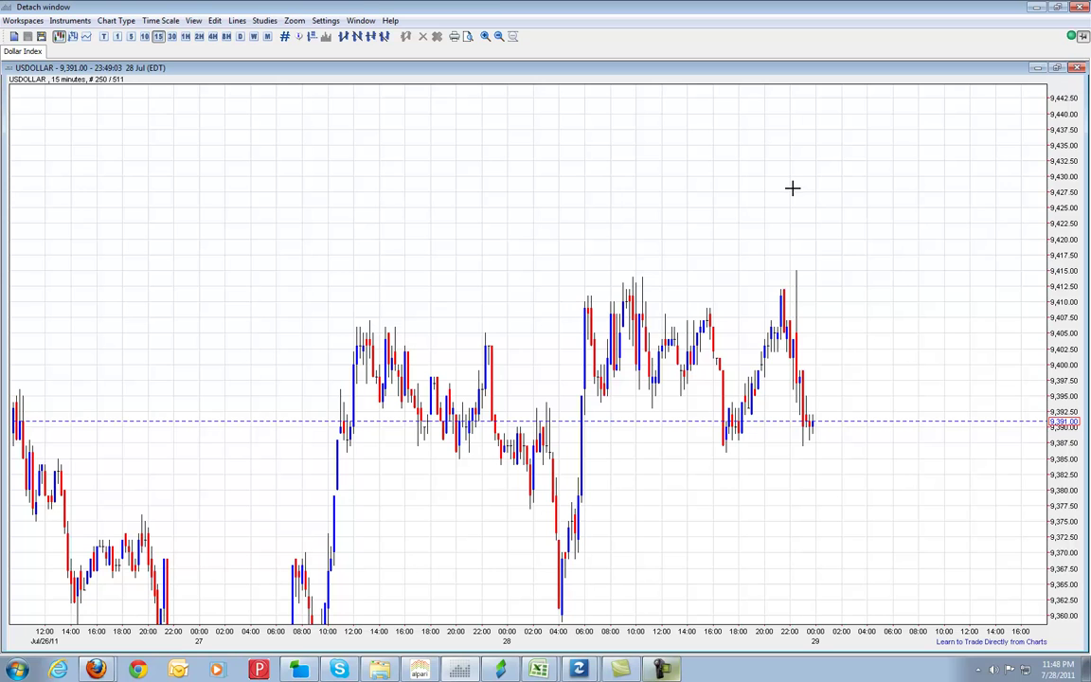
# Check the EURUSD M5 chart in MetaTrader 4 and return to the Trading_Console workbook in Excel.
pyautogui.click(463, 669)
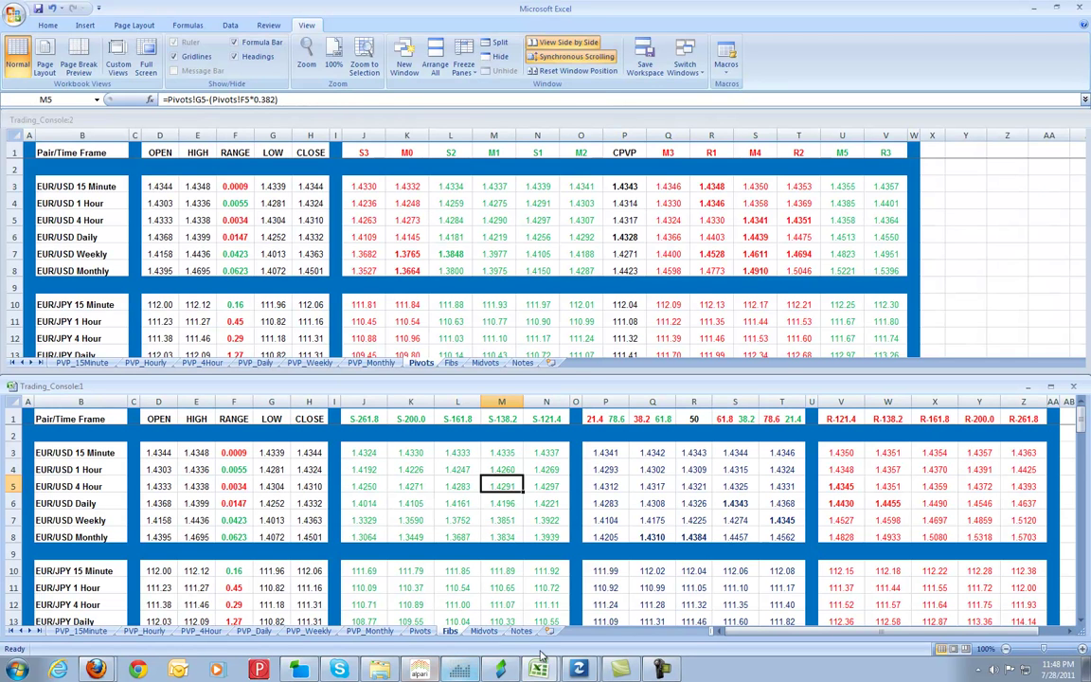
pyautogui.click(499, 669)
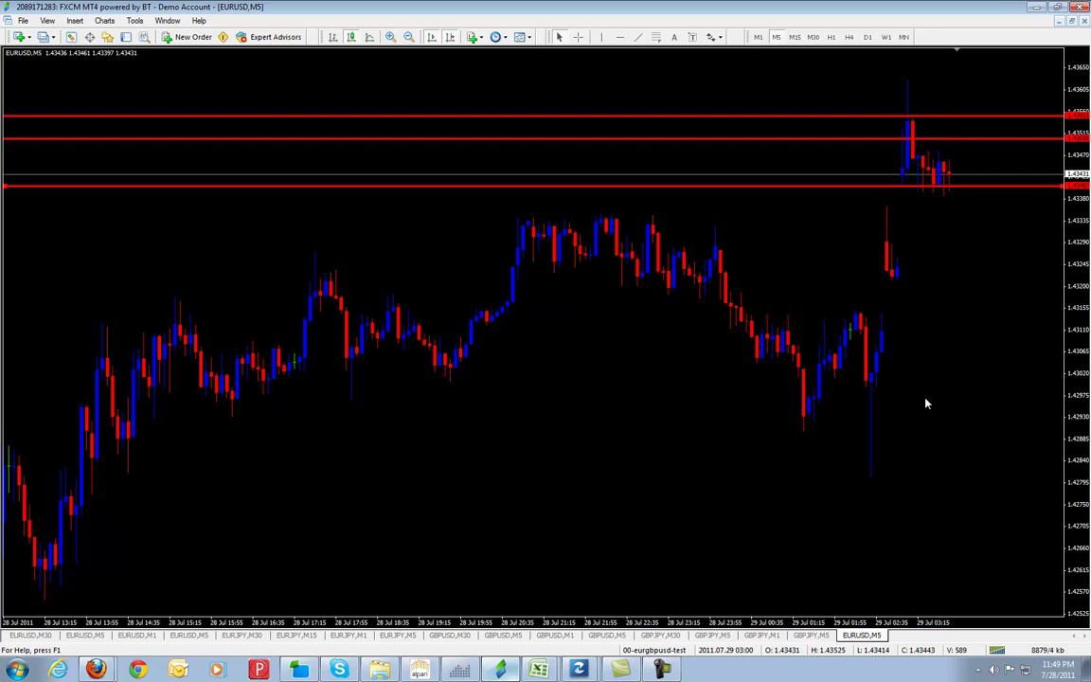
pyautogui.click(538, 669)
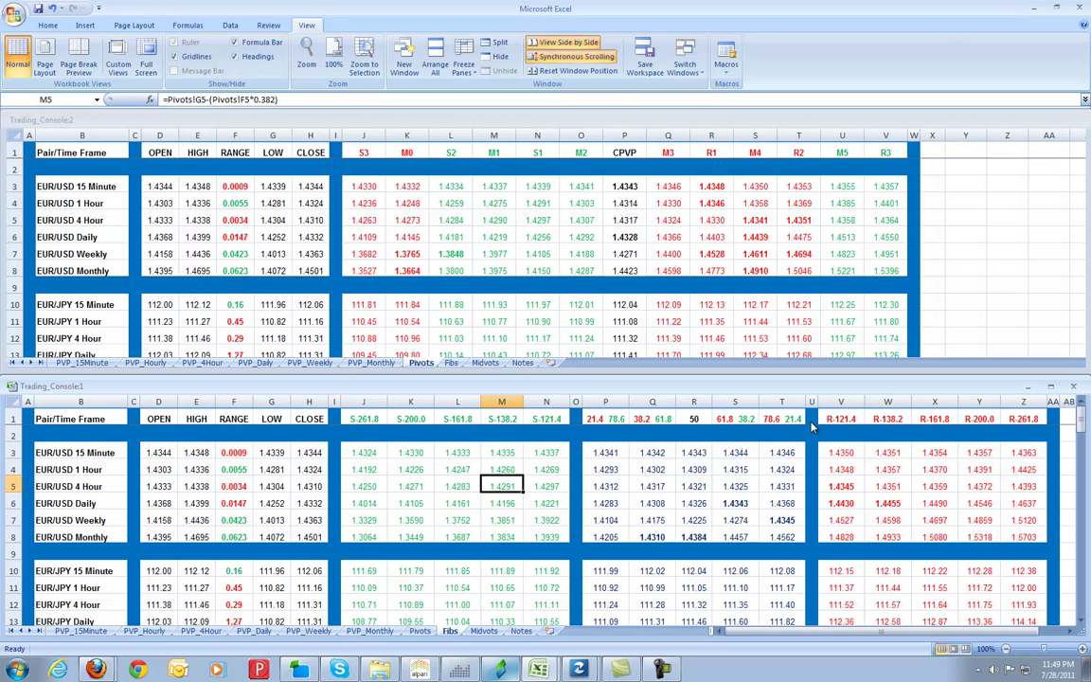
pyautogui.click(667, 670)
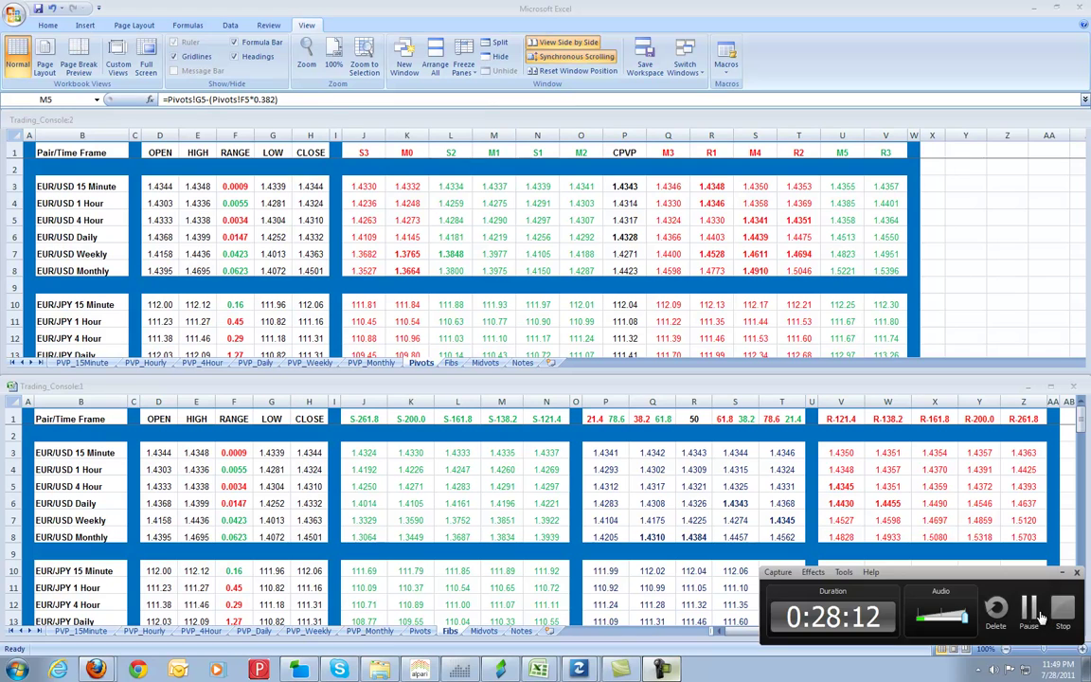
pyautogui.click(1032, 611)
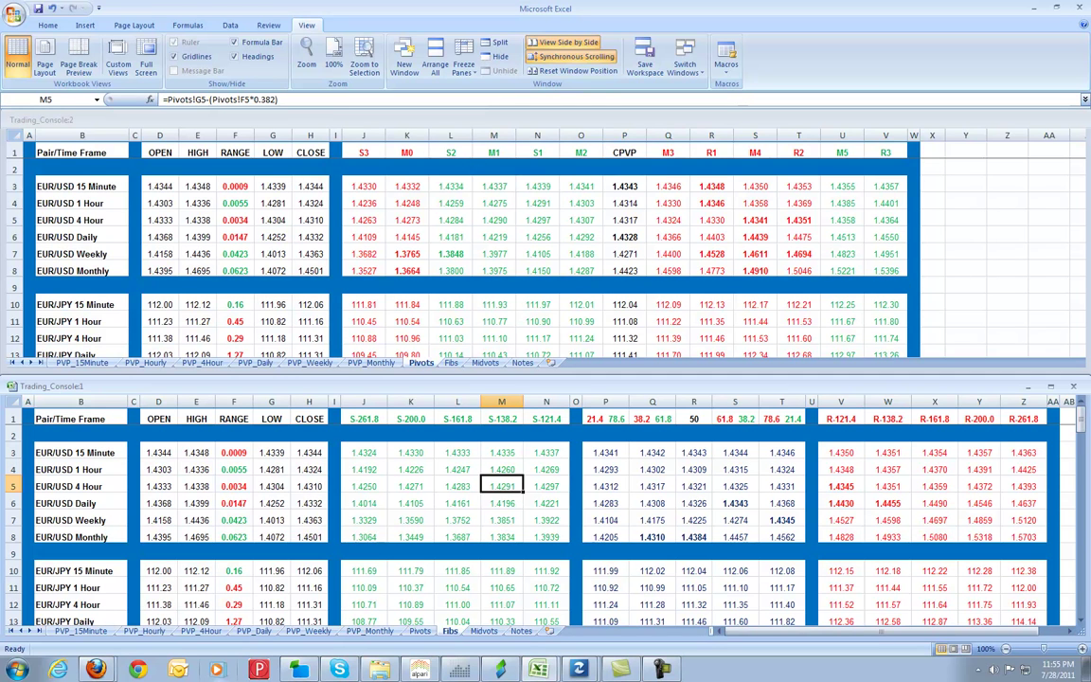
pyautogui.click(660, 670)
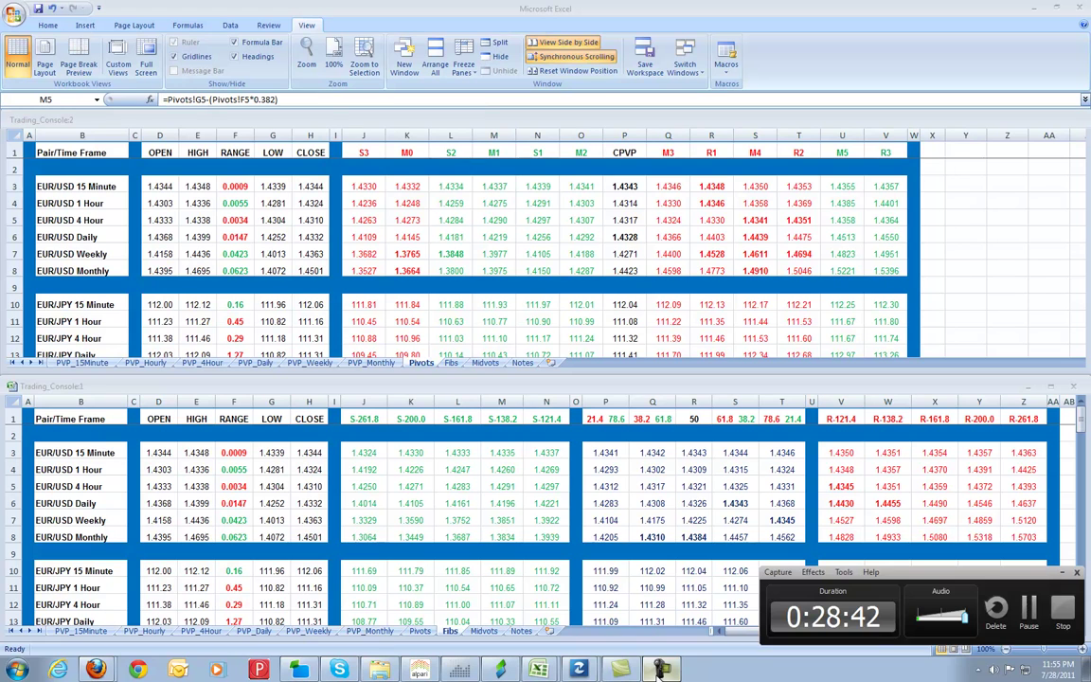
pyautogui.click(660, 669)
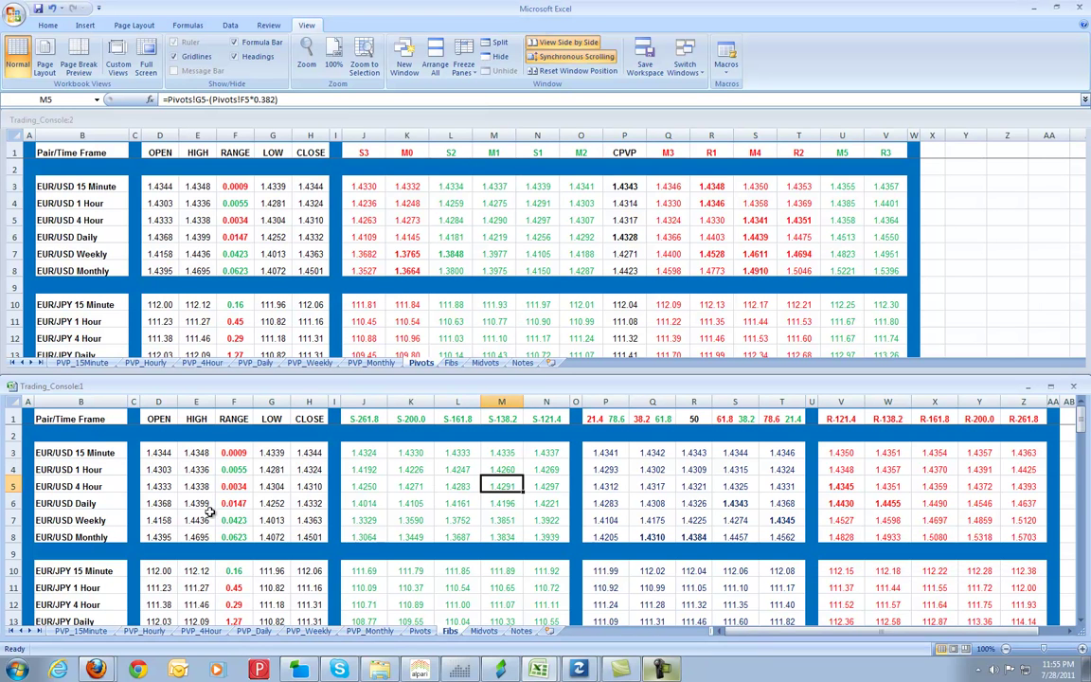
# Examine the EUR/USD support extensions from 1 Hour to Monthly on the Fibs sheet alongside the Daily CPVP on the Pivots sheet.
pyautogui.click(728, 487)
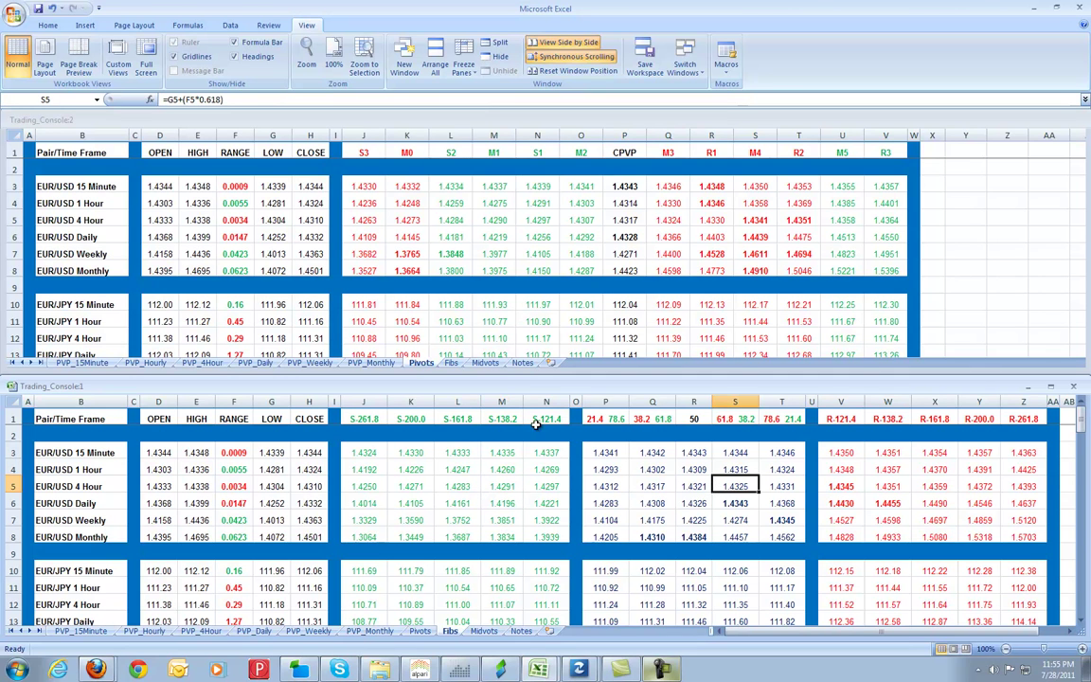
pyautogui.click(417, 482)
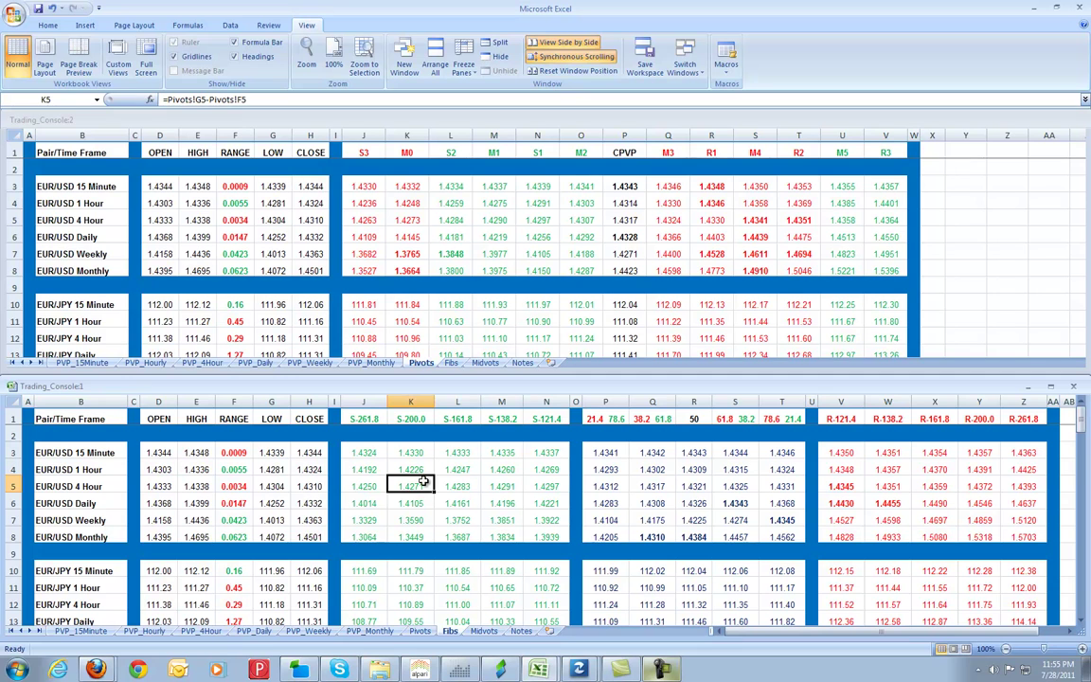
pyautogui.click(638, 486)
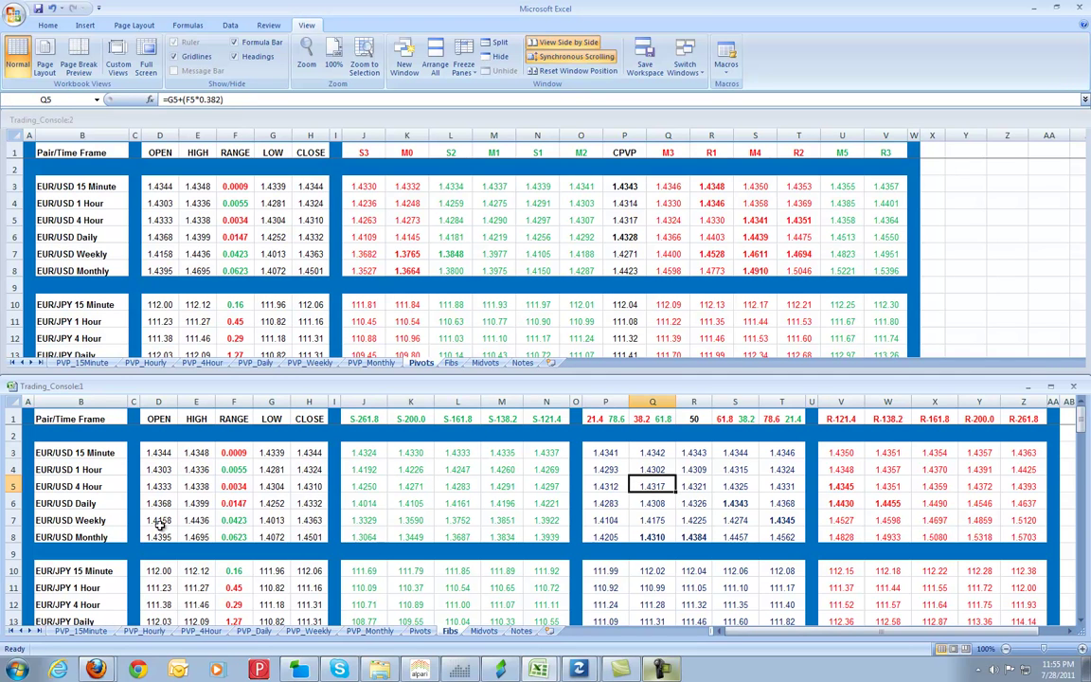
pyautogui.click(455, 485)
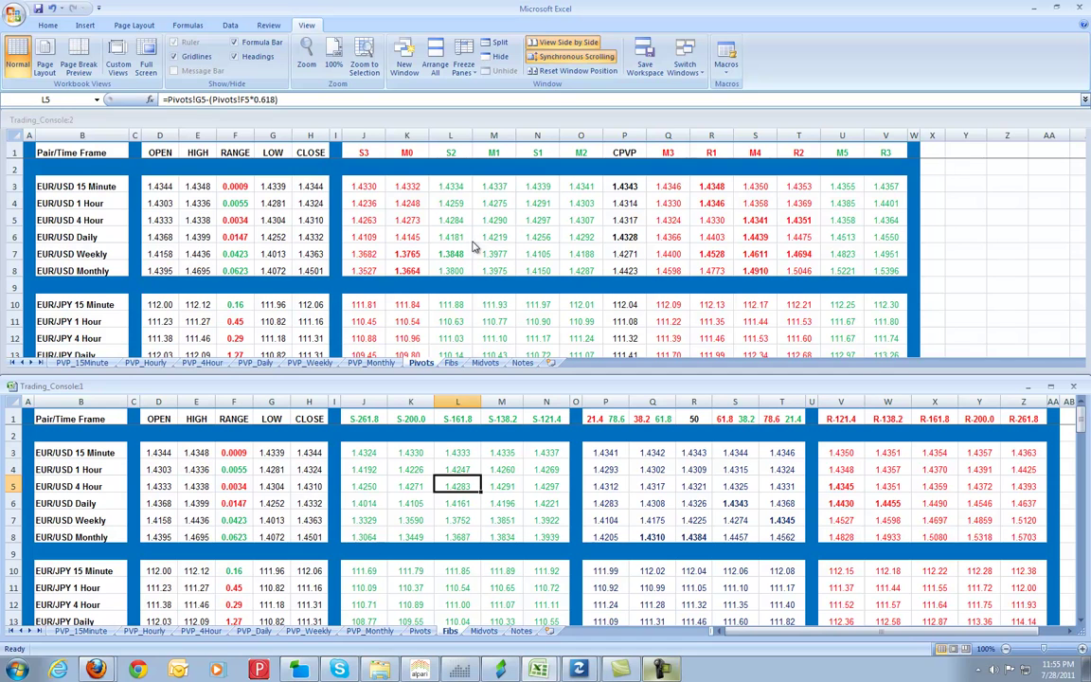
pyautogui.click(445, 464)
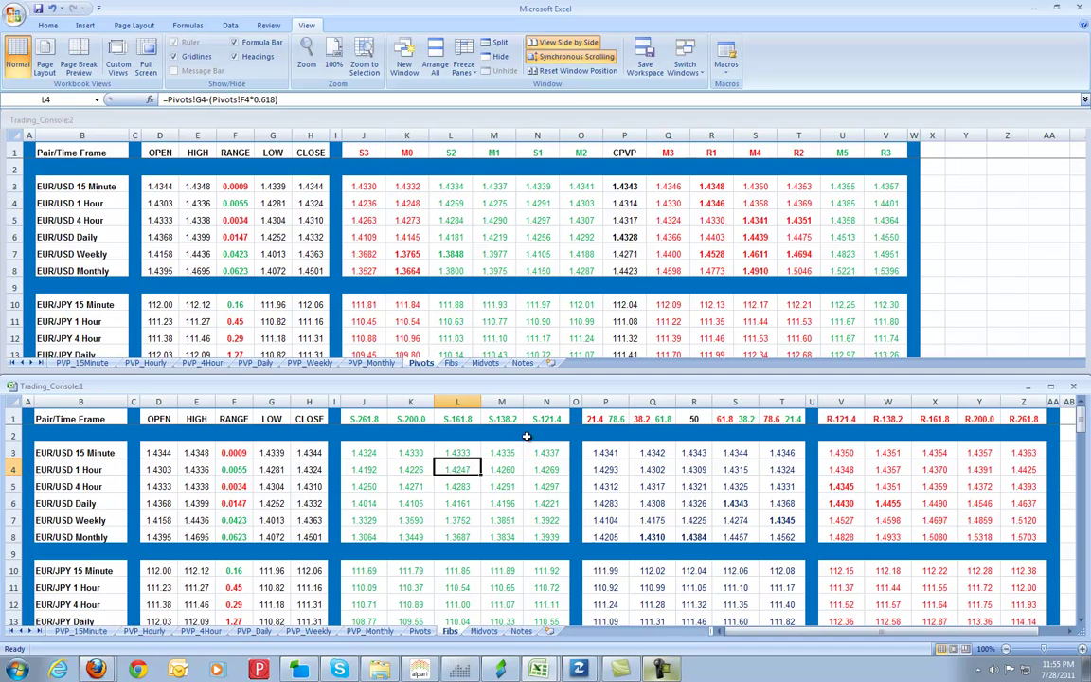
pyautogui.click(535, 516)
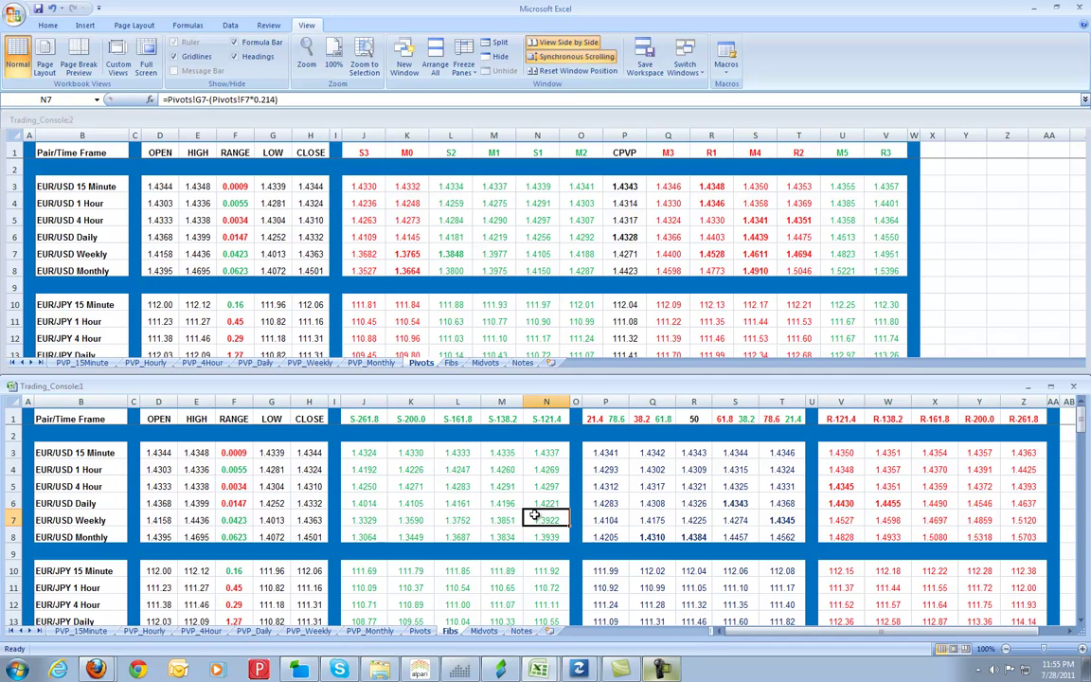
pyautogui.click(640, 237)
pyautogui.click(630, 236)
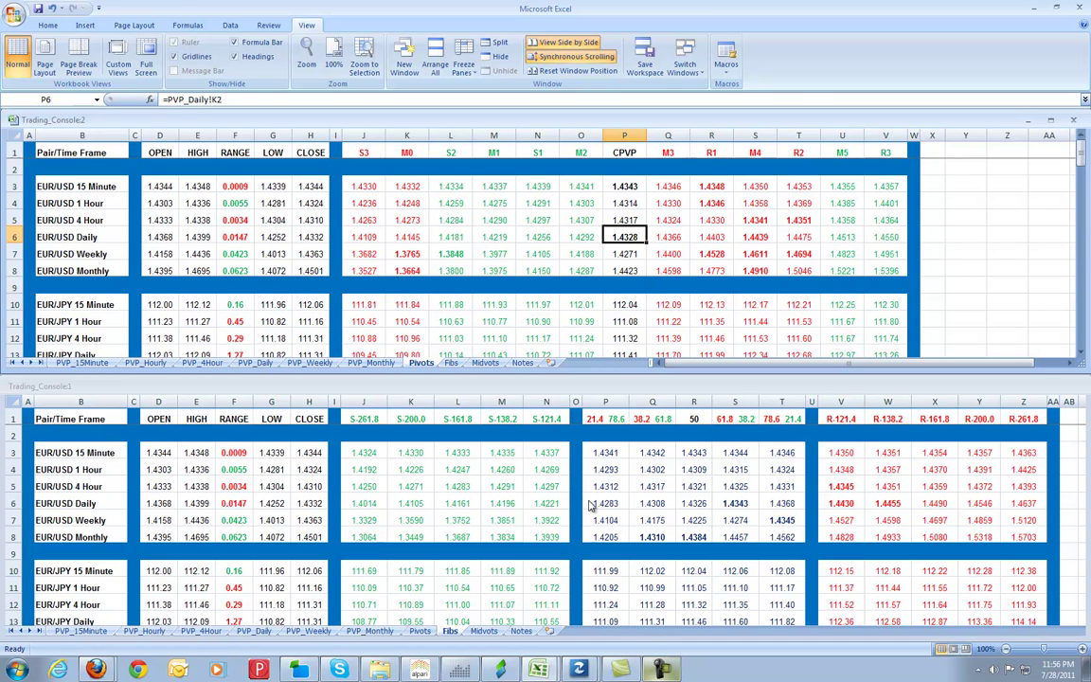
pyautogui.click(553, 516)
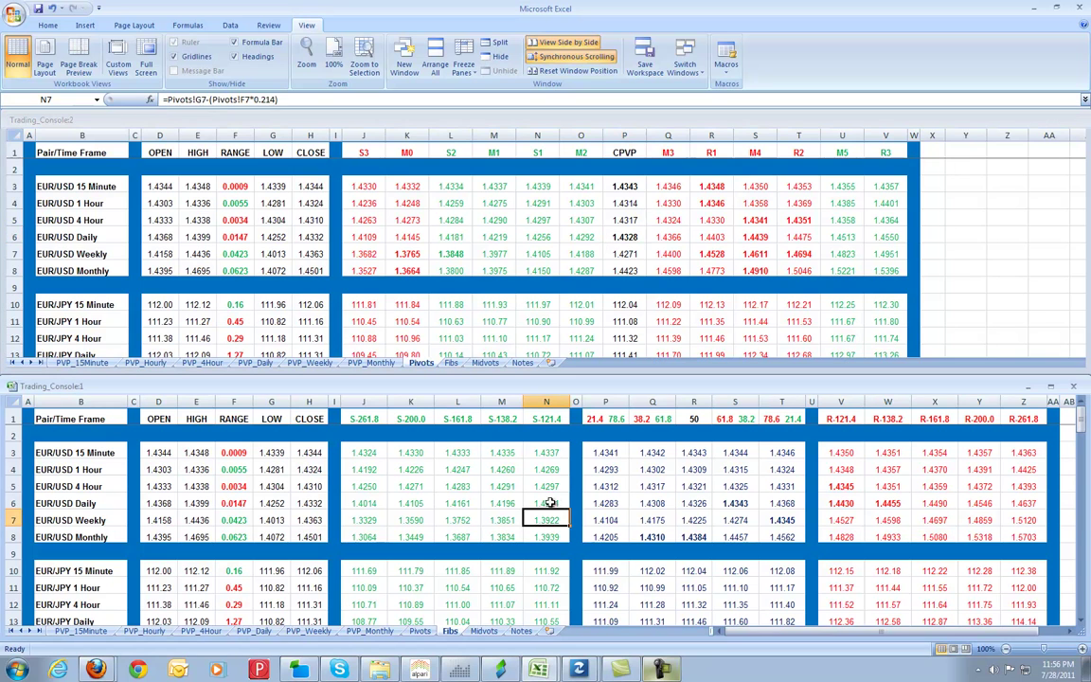
pyautogui.click(509, 533)
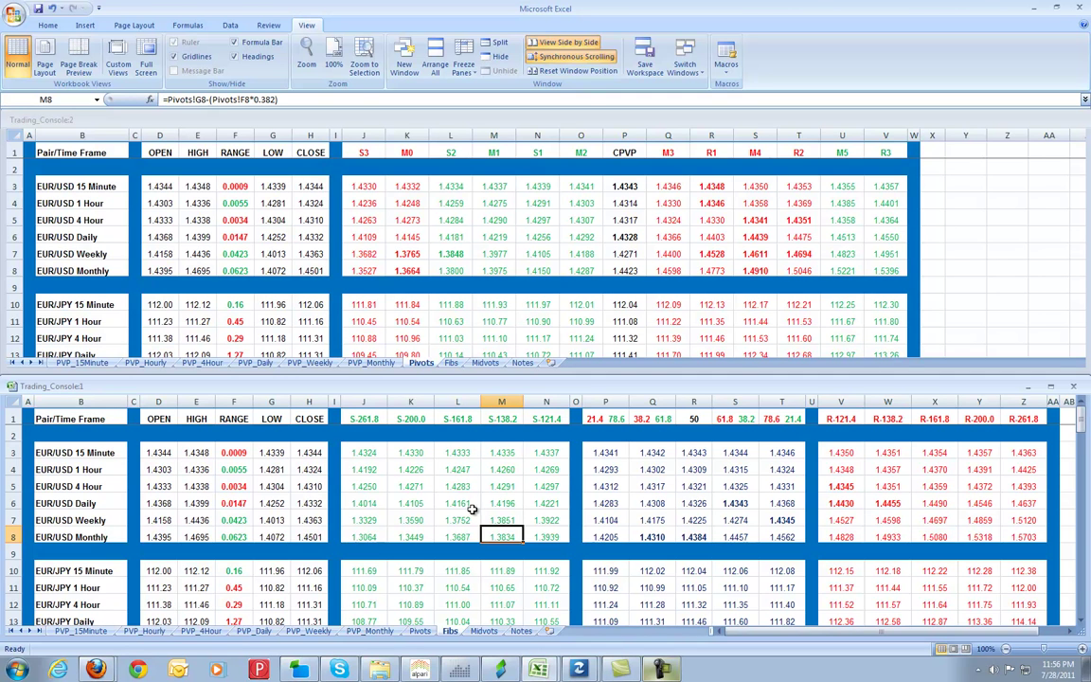
pyautogui.click(421, 505)
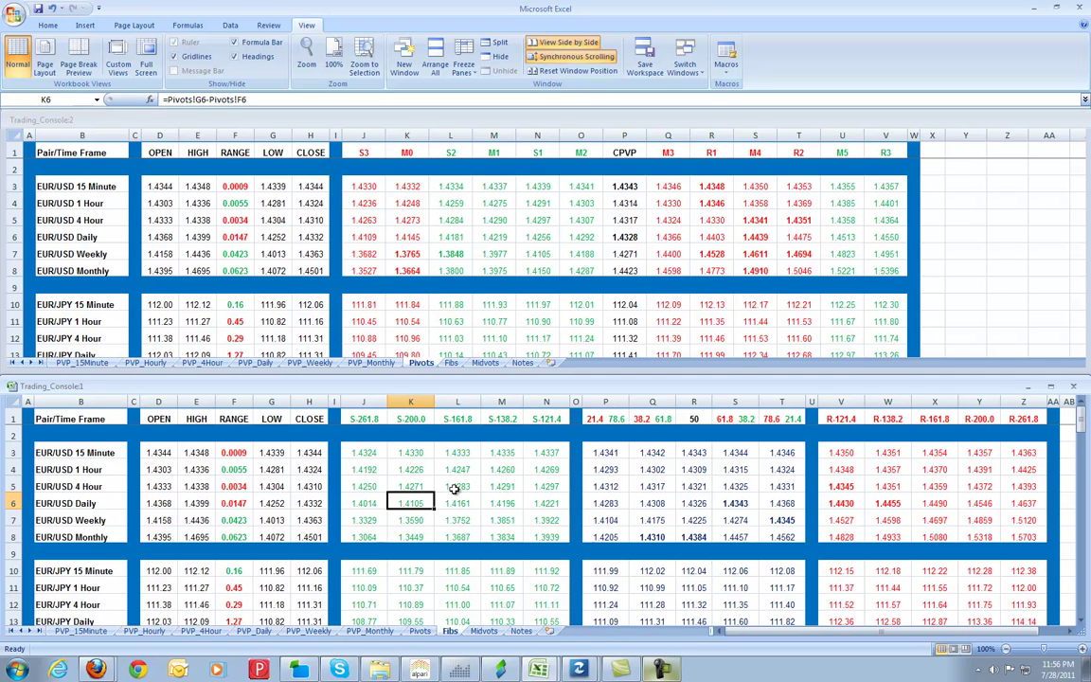
pyautogui.click(514, 506)
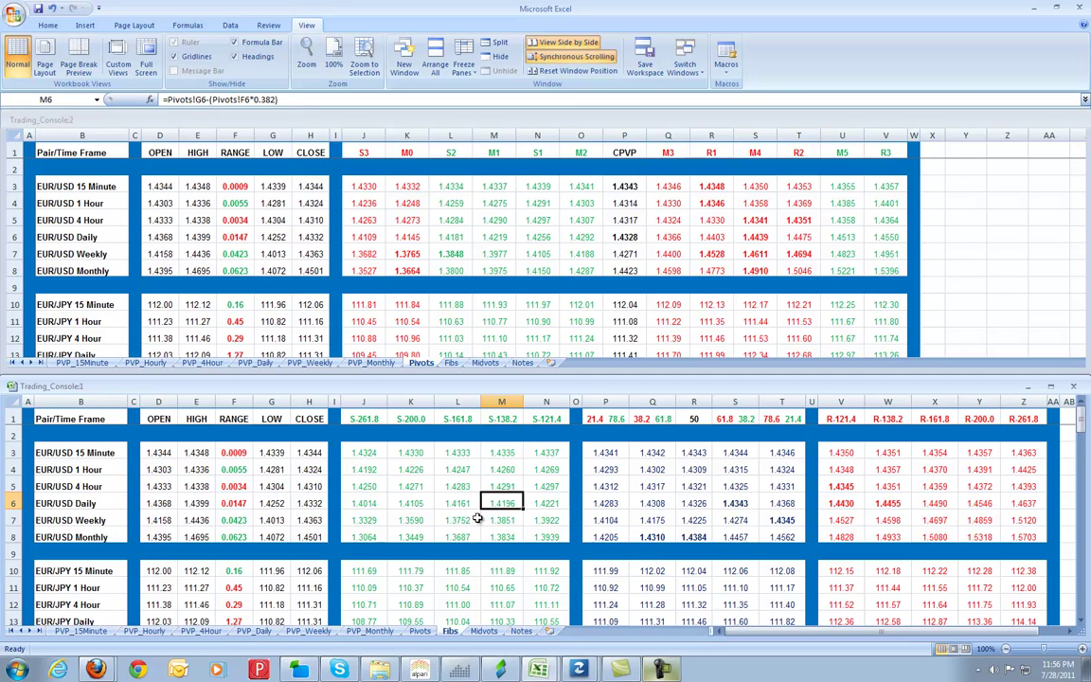
# Examine the EUR/USD 4 Hour, Daily and Weekly retracement levels on the Fibs sheet, focusing on the 50 column.
pyautogui.click(705, 485)
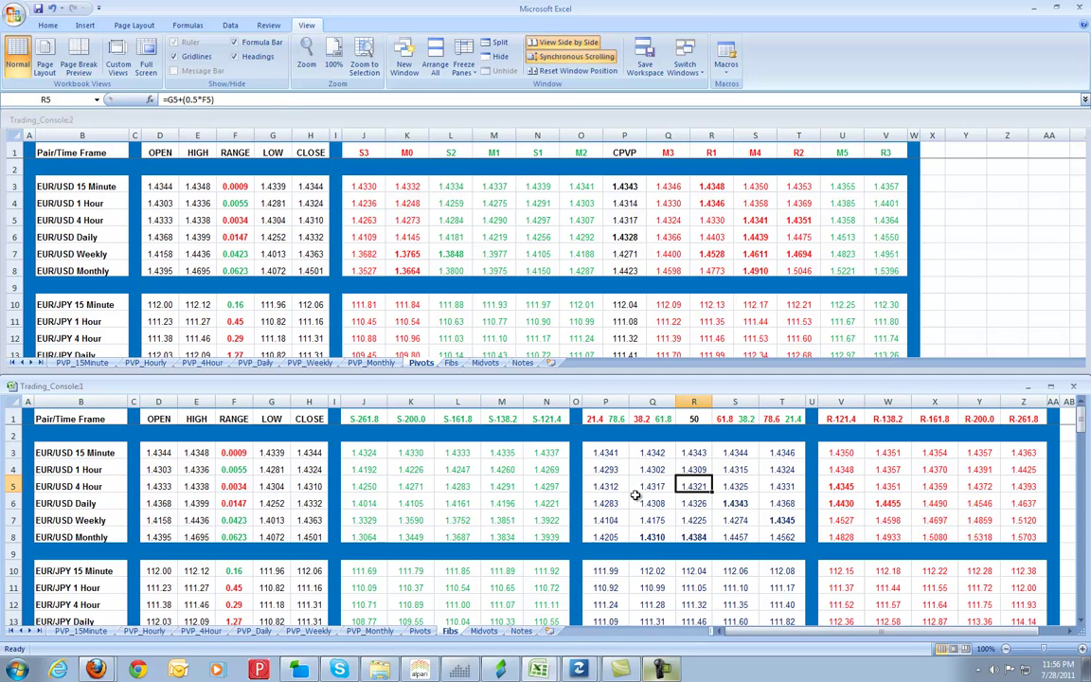
pyautogui.click(698, 496)
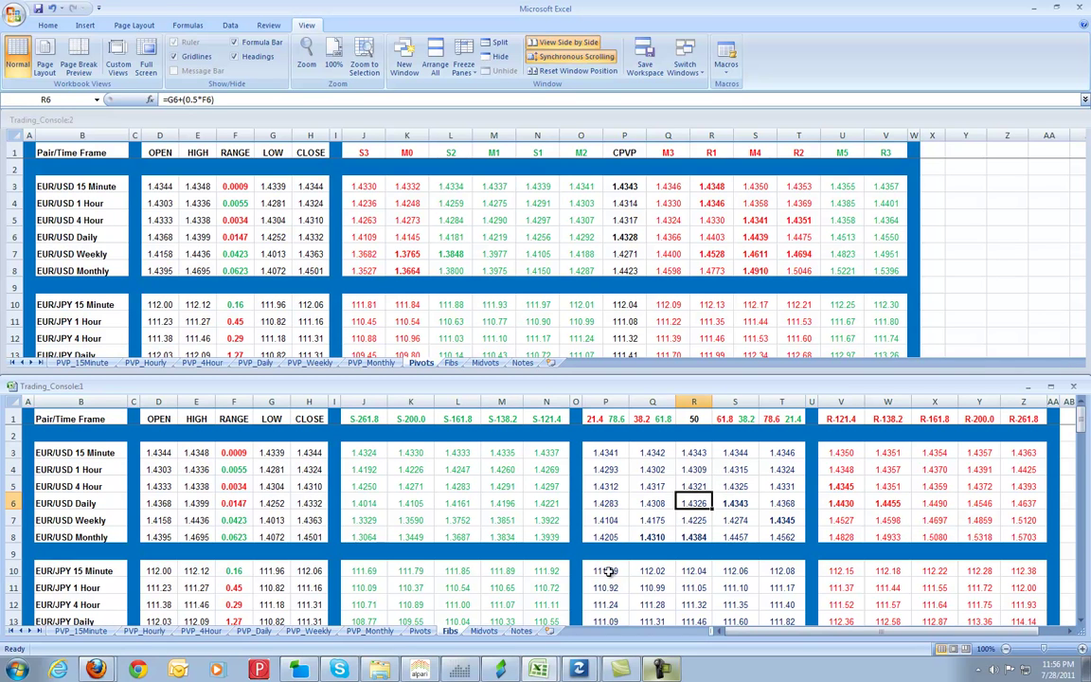
pyautogui.click(589, 504)
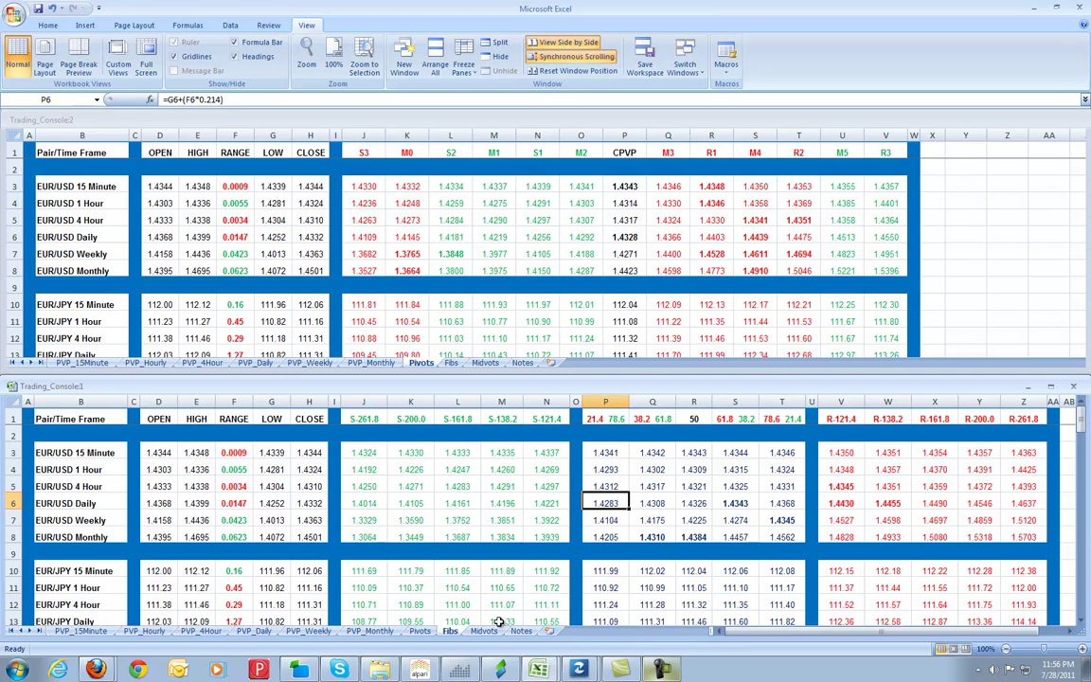
pyautogui.click(652, 520)
pyautogui.click(709, 514)
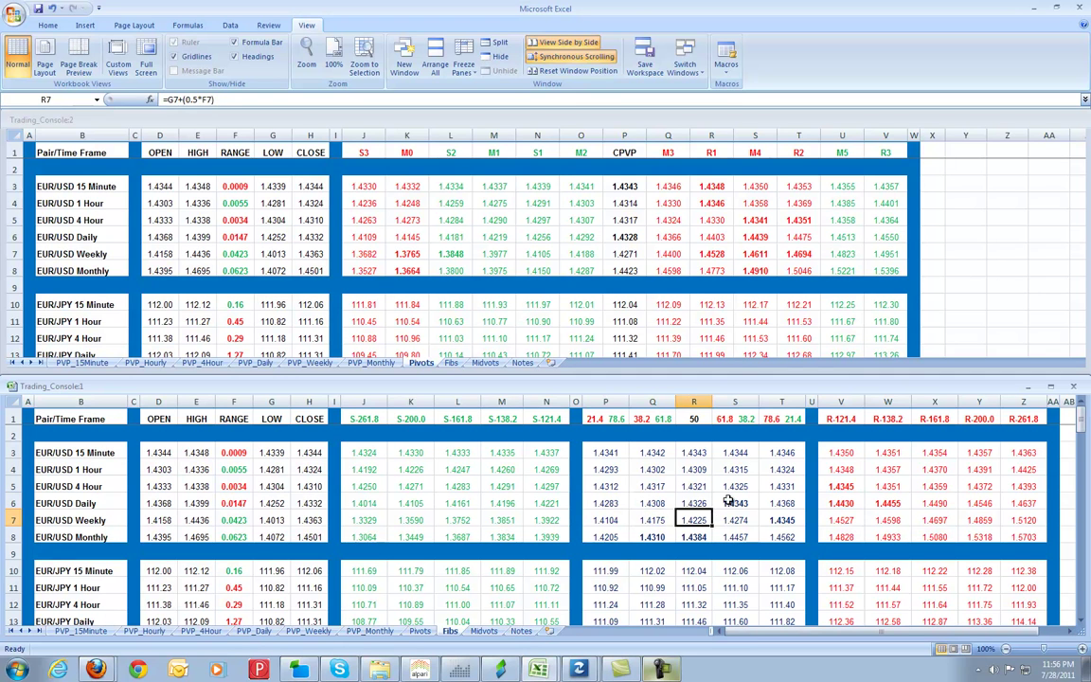
pyautogui.click(736, 503)
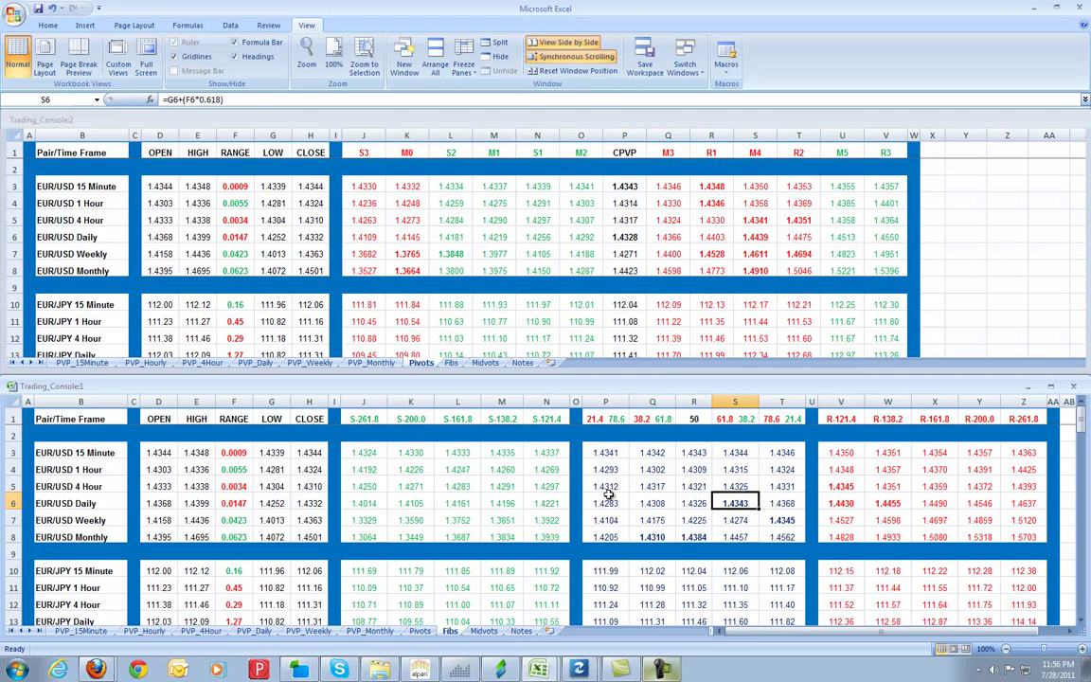
pyautogui.click(701, 486)
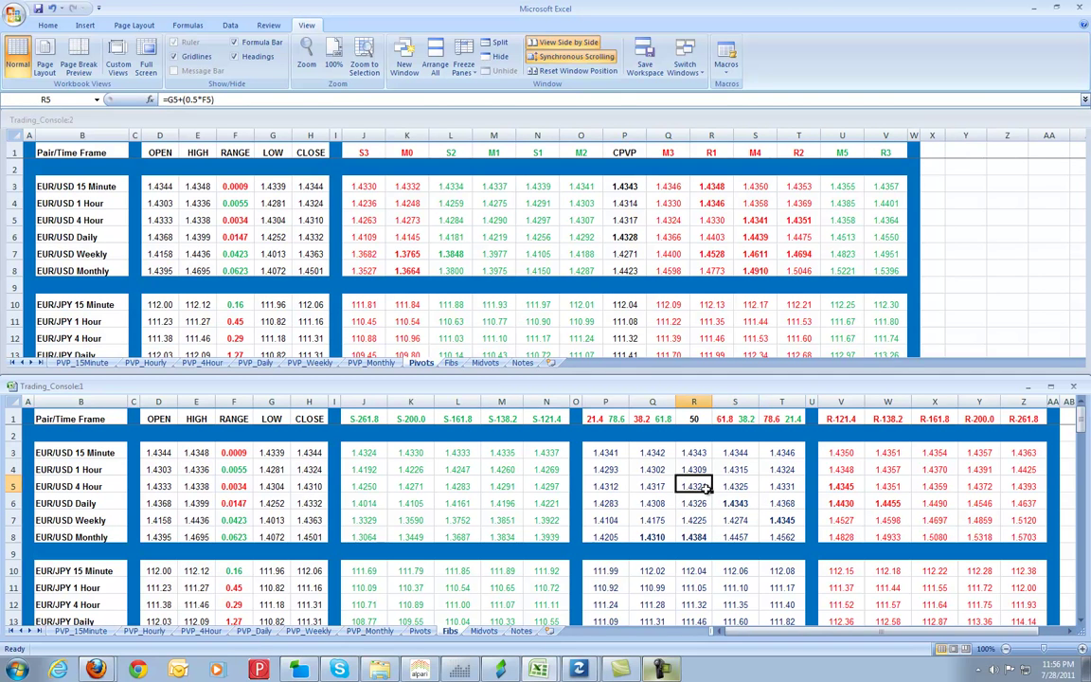
pyautogui.click(690, 518)
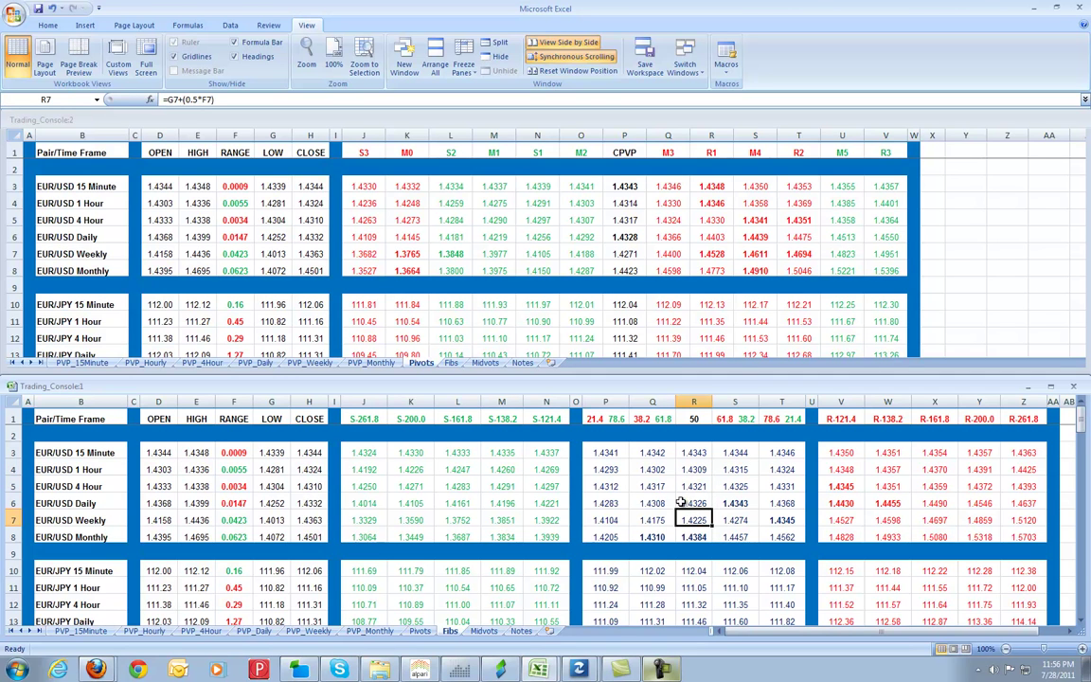
pyautogui.click(693, 502)
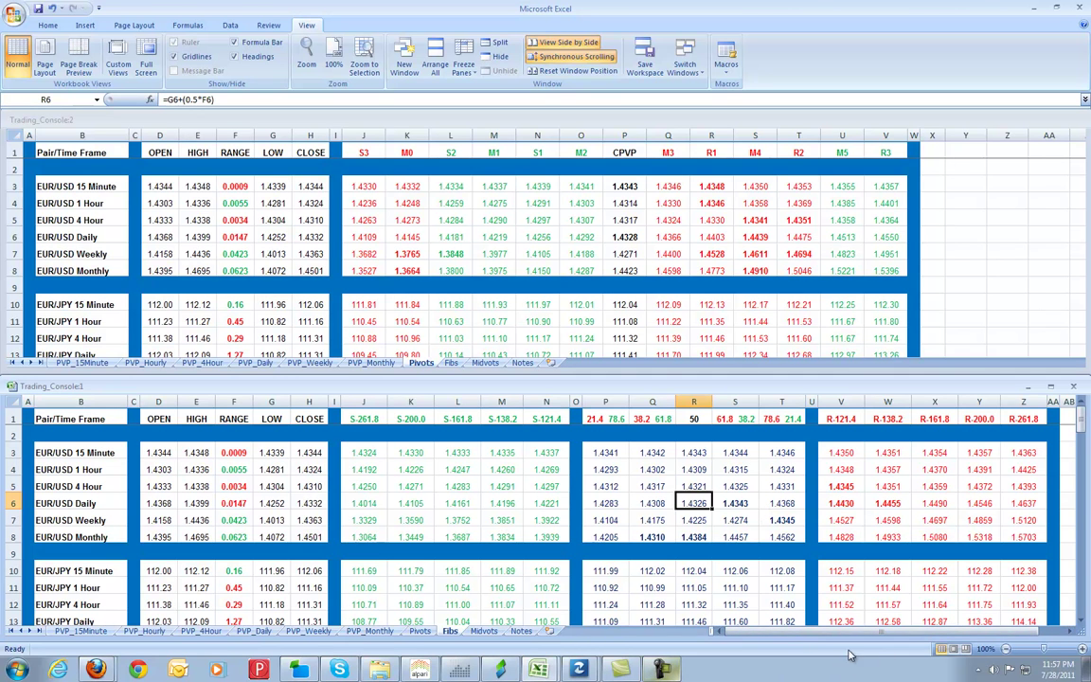
# Compare the EUR/USD Daily R-161.8, S-161.8 and 50 levels and the 4 Hour R-200.0 level on the Fibs sheet.
pyautogui.click(933, 503)
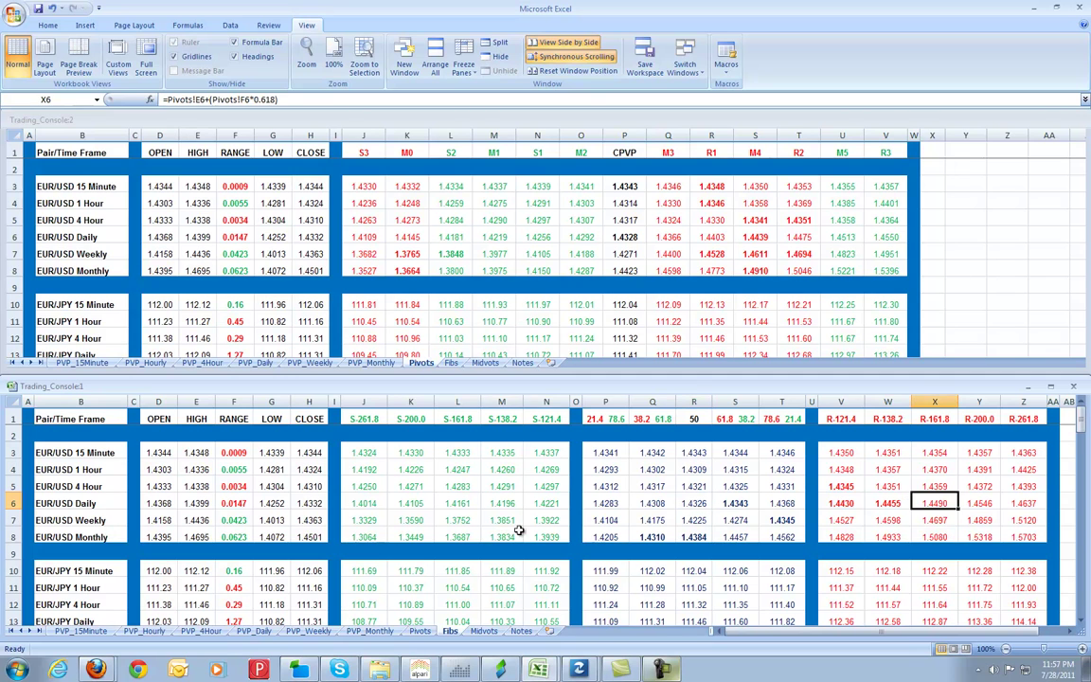
pyautogui.click(456, 500)
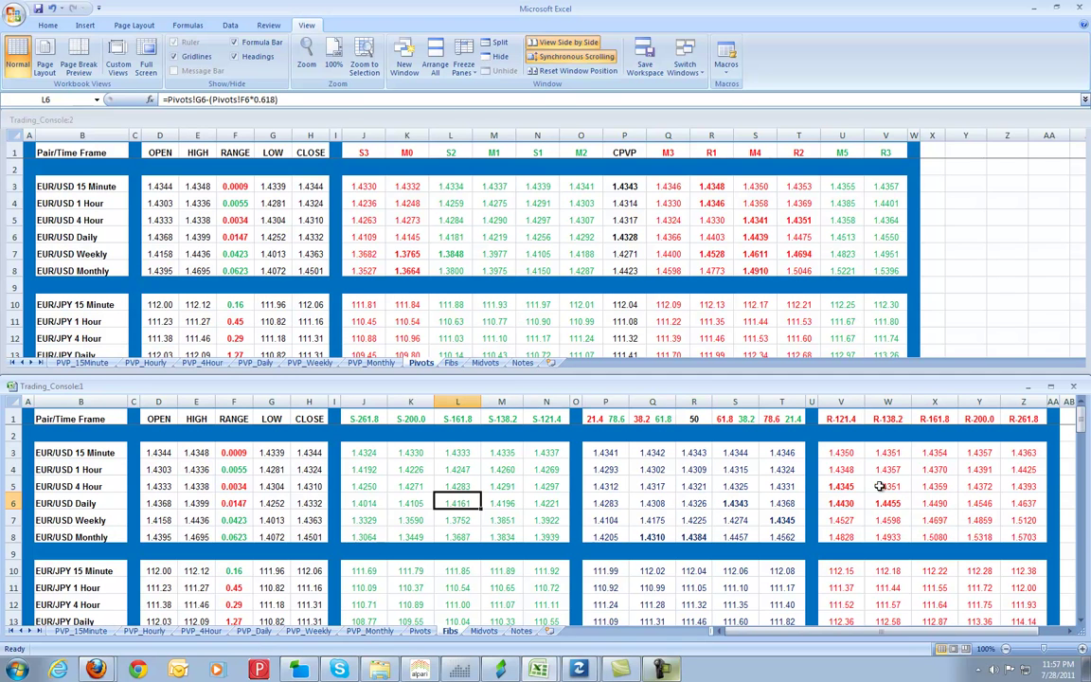
pyautogui.click(971, 488)
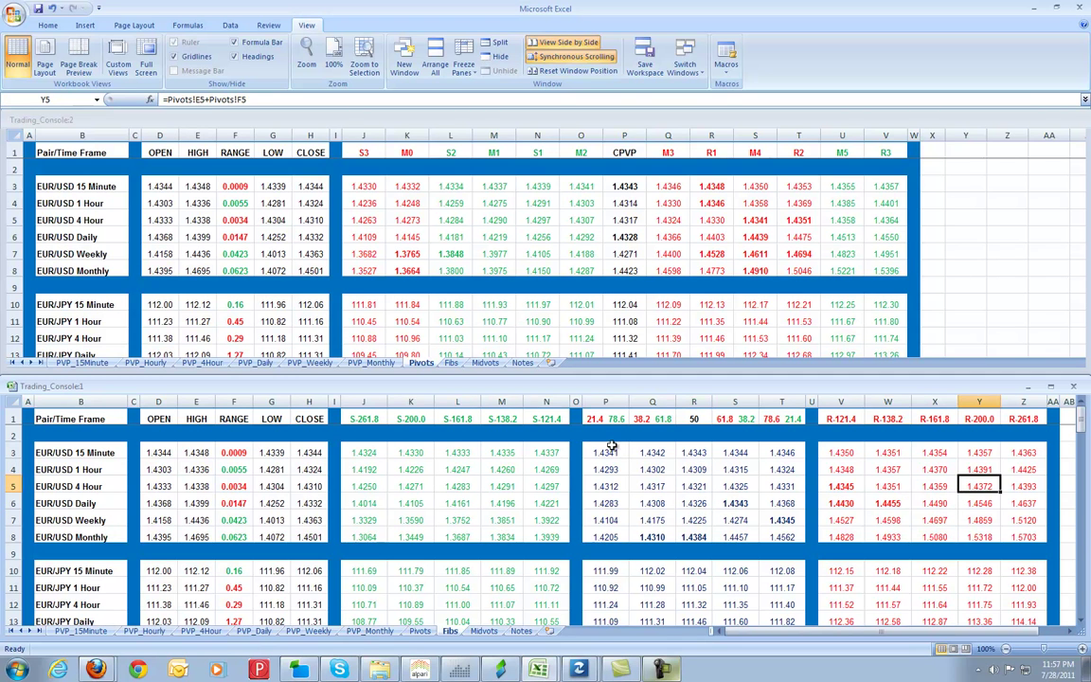
pyautogui.click(693, 503)
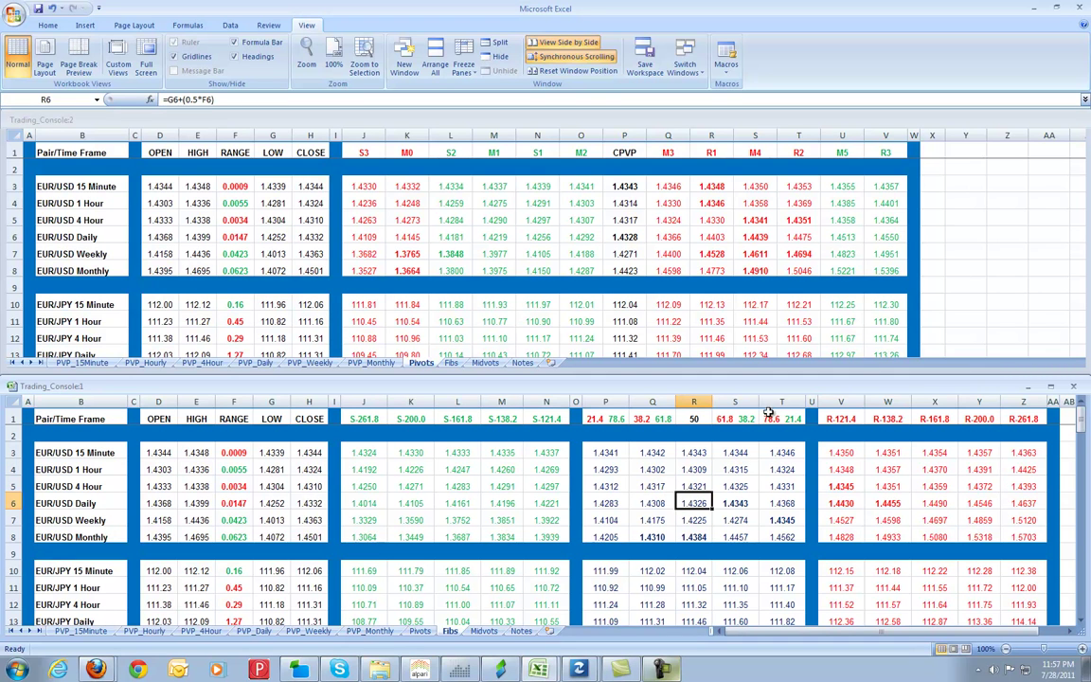
# Review the paired retracement headers 21.4/78.6, 38.2/61.8, 61.8/38.2 and 78.6/21.4 in row 1 of the Fibs sheet.
pyautogui.click(609, 420)
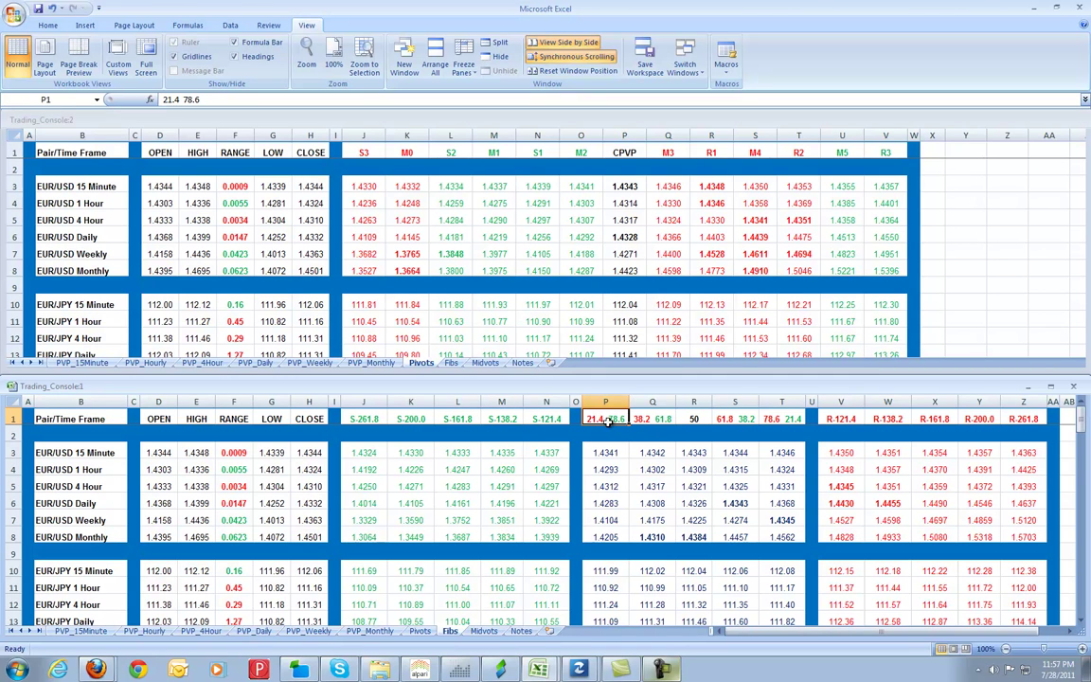
pyautogui.click(648, 419)
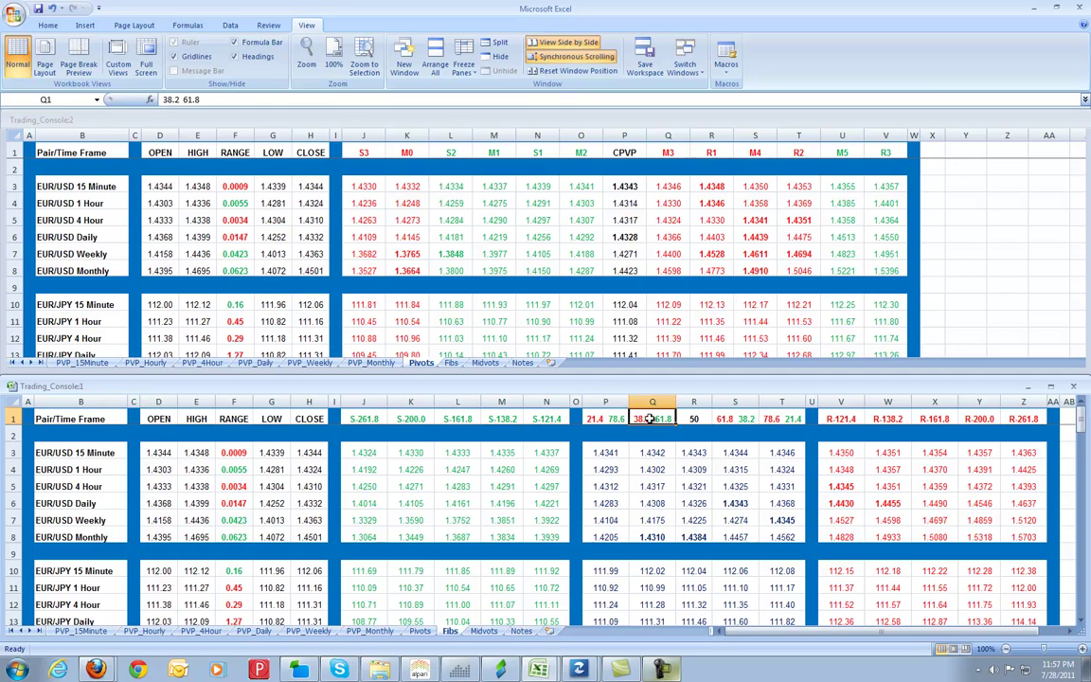
pyautogui.click(732, 420)
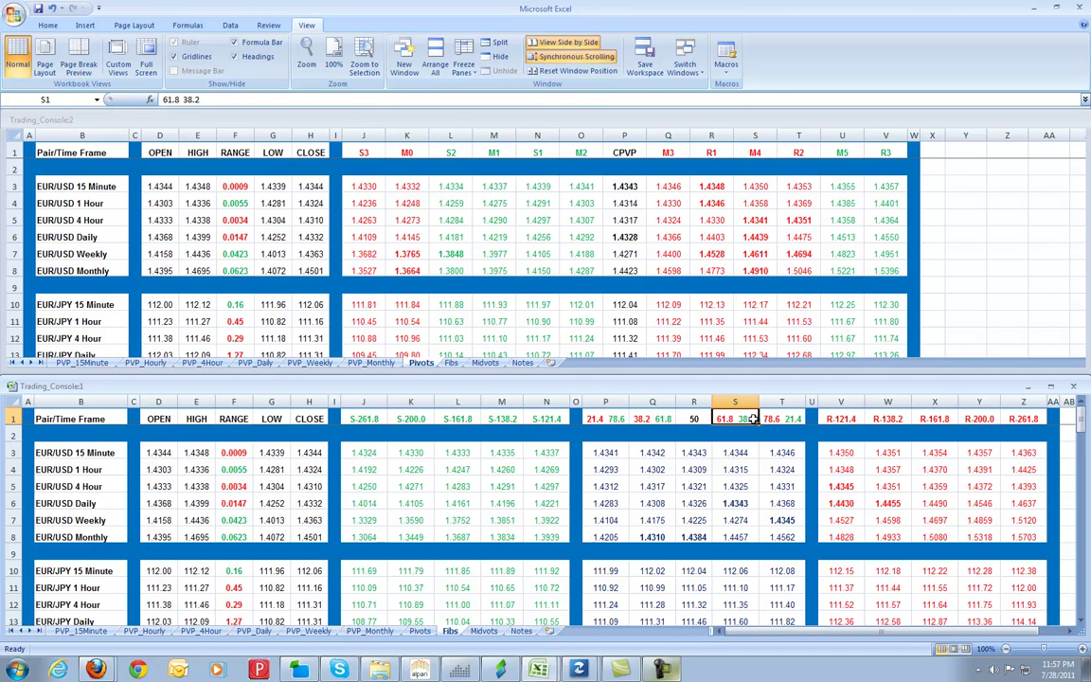
pyautogui.click(792, 419)
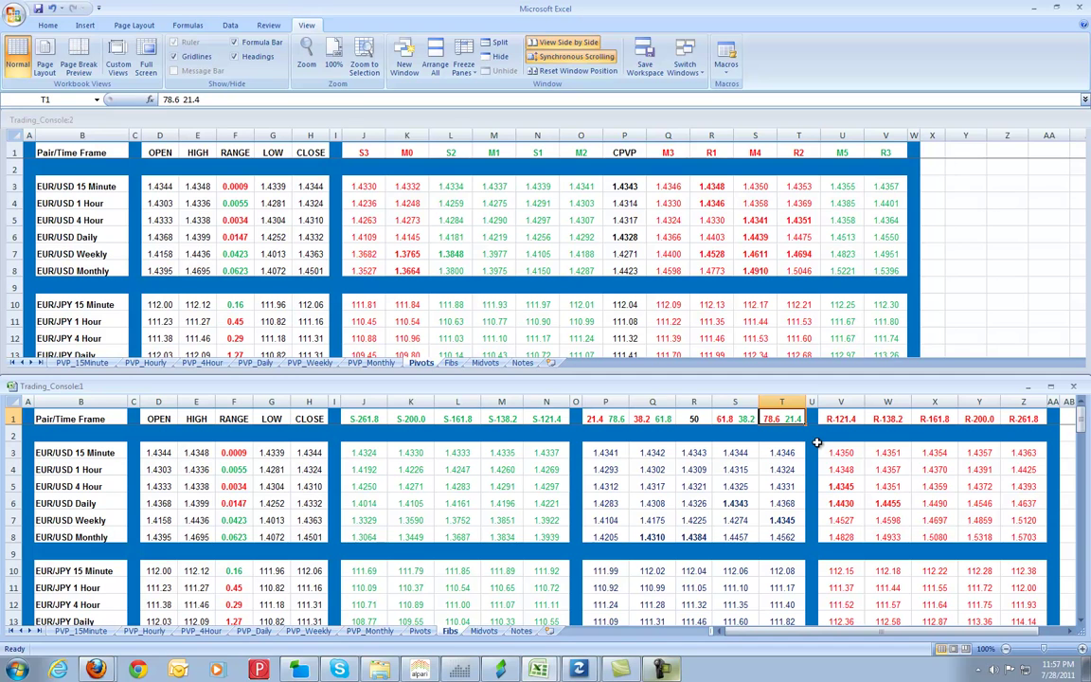
# Switch to MetaTrader 4 to view the EURUSD M5 chart.
pyautogui.click(503, 672)
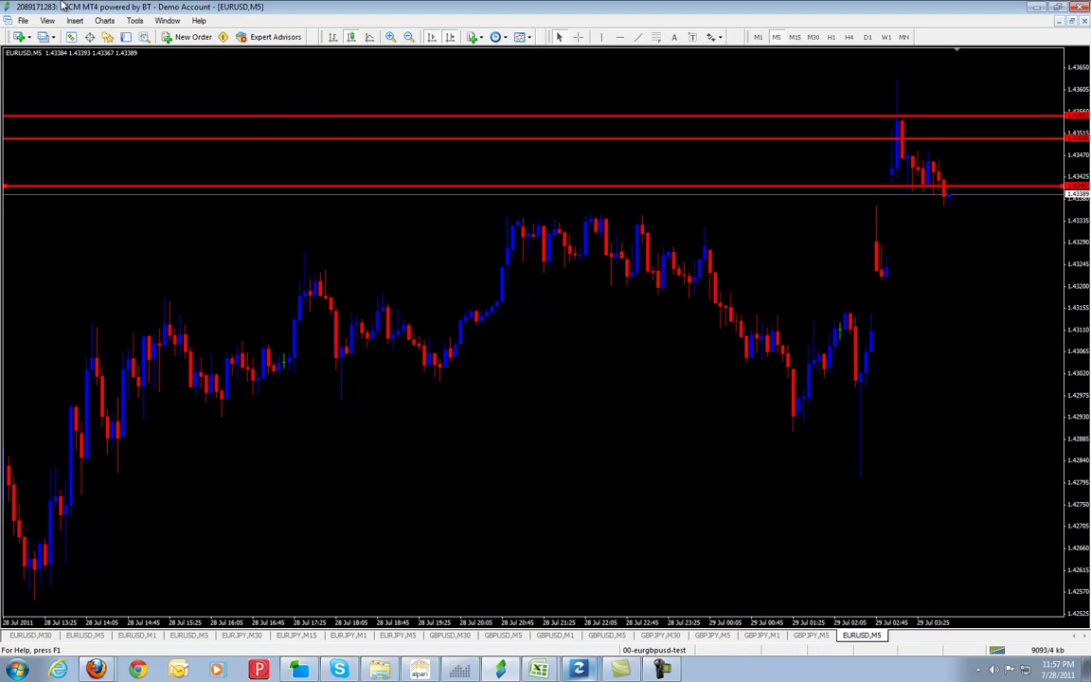
pyautogui.click(27, 38)
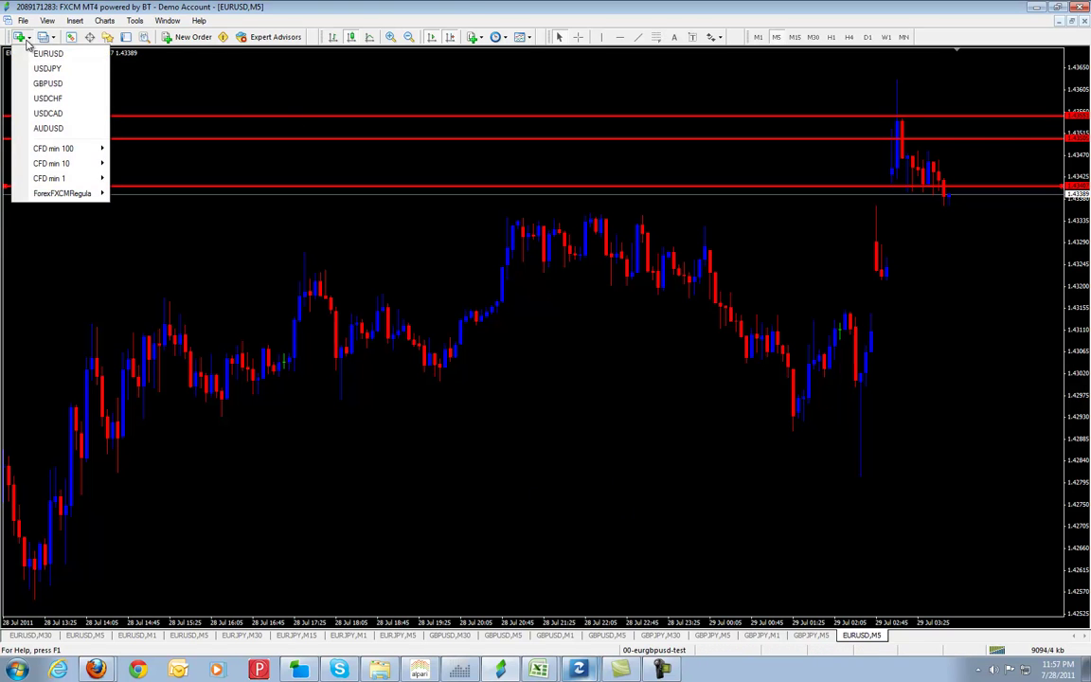
pyautogui.click(466, 6)
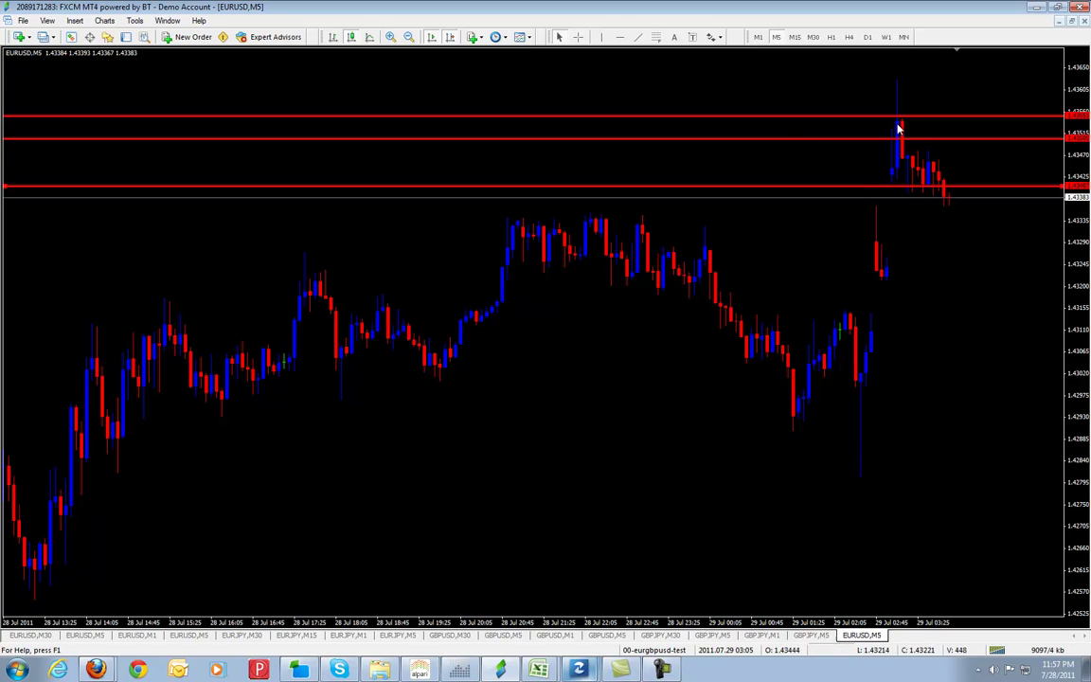
# Delete the three red horizontal lines near the latest candles from the EURUSD M5 chart.
pyautogui.rightClick(945, 187)
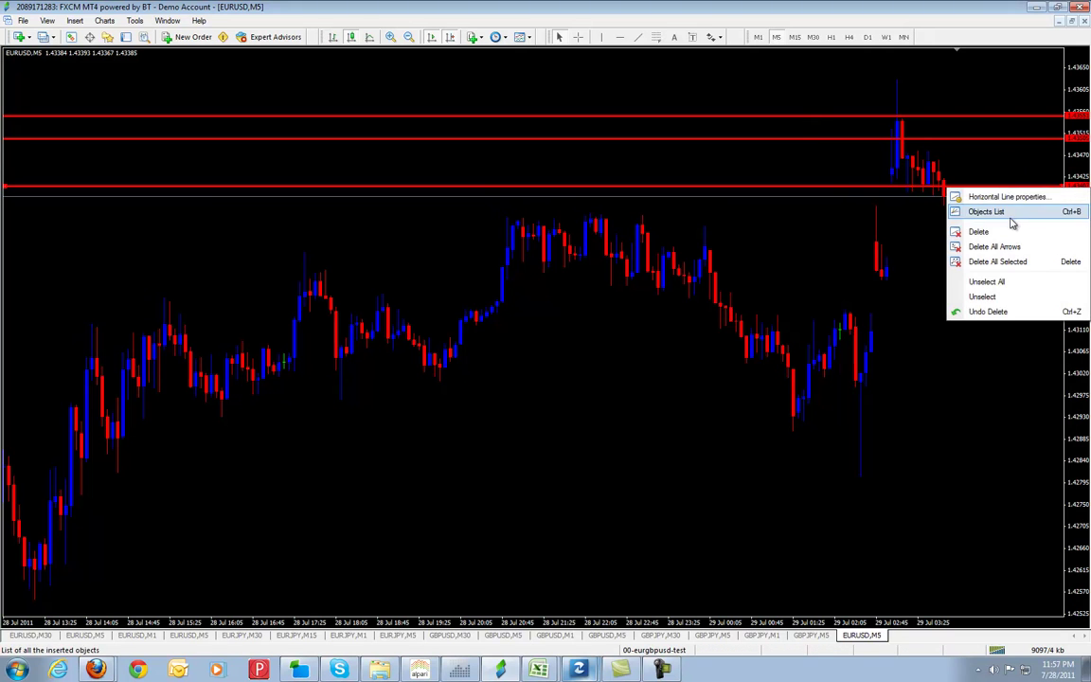
pyautogui.click(976, 231)
pyautogui.rightClick(1022, 140)
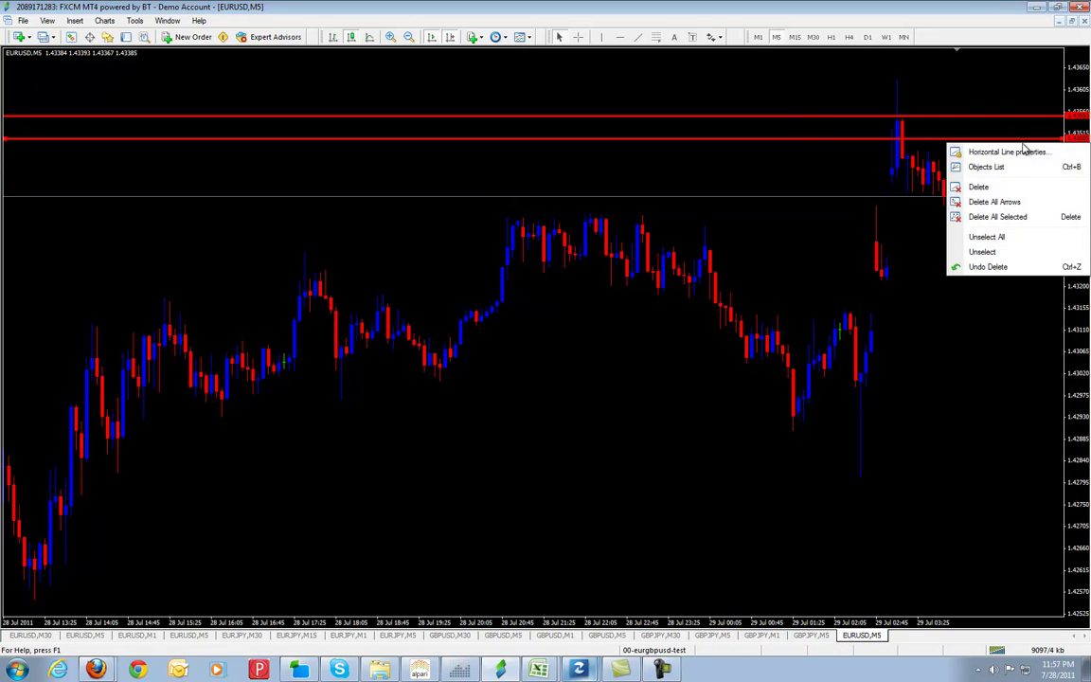
pyautogui.click(1032, 188)
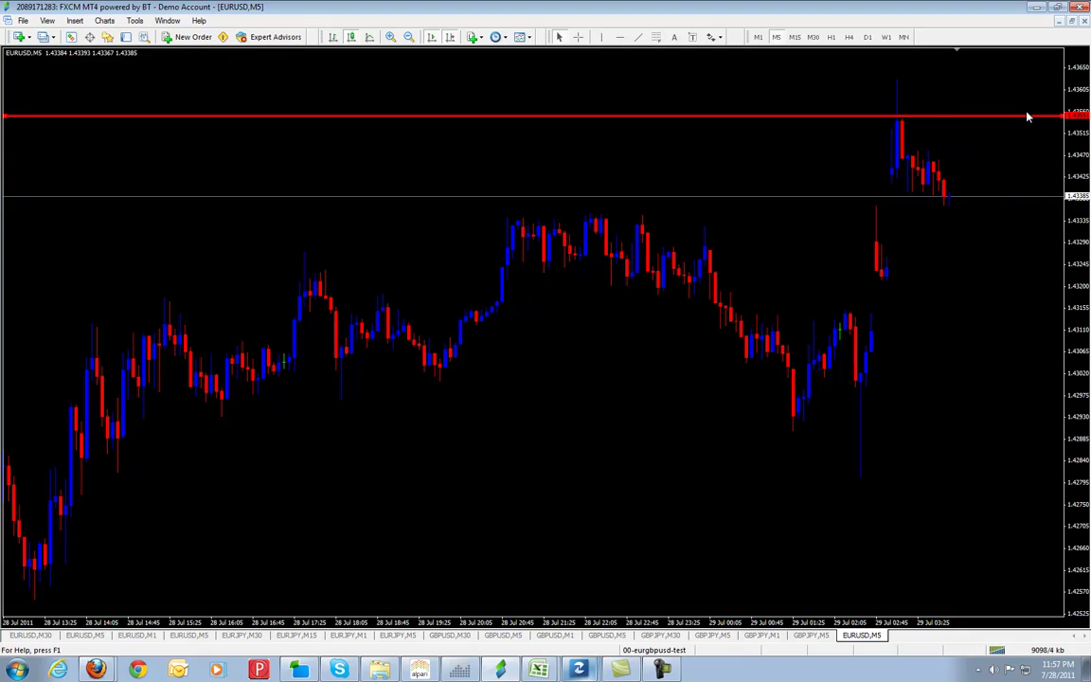
pyautogui.rightClick(1028, 116)
pyautogui.click(1026, 153)
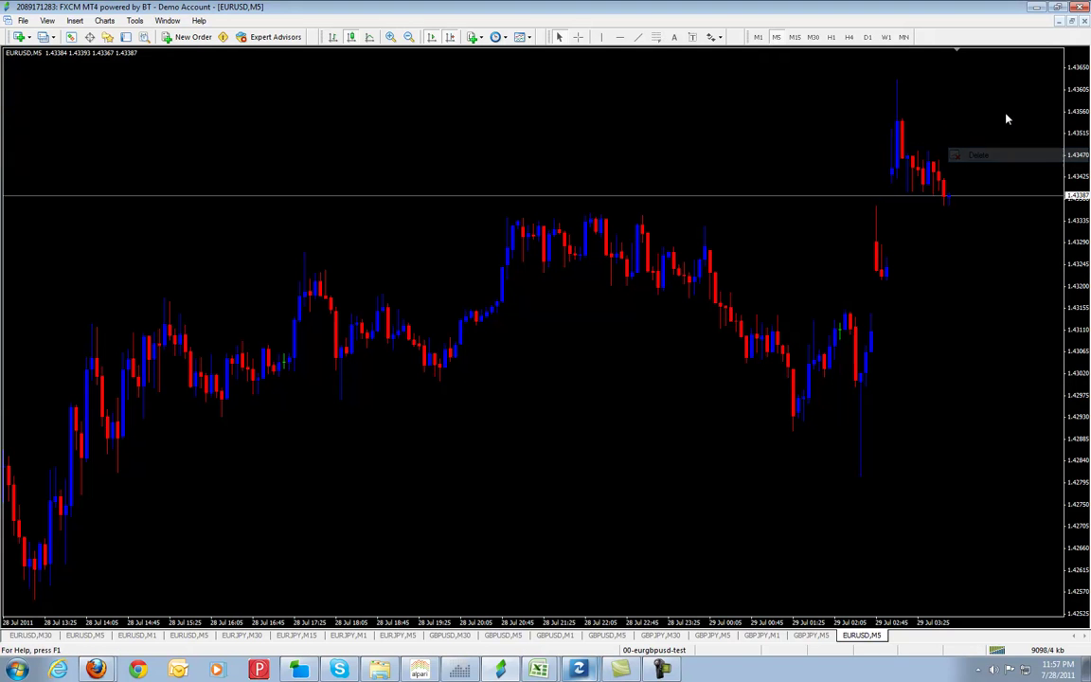
# Show EURUSD on the Daily timeframe and delete its three trendlines and the horizontal line through the objects list.
pyautogui.click(867, 37)
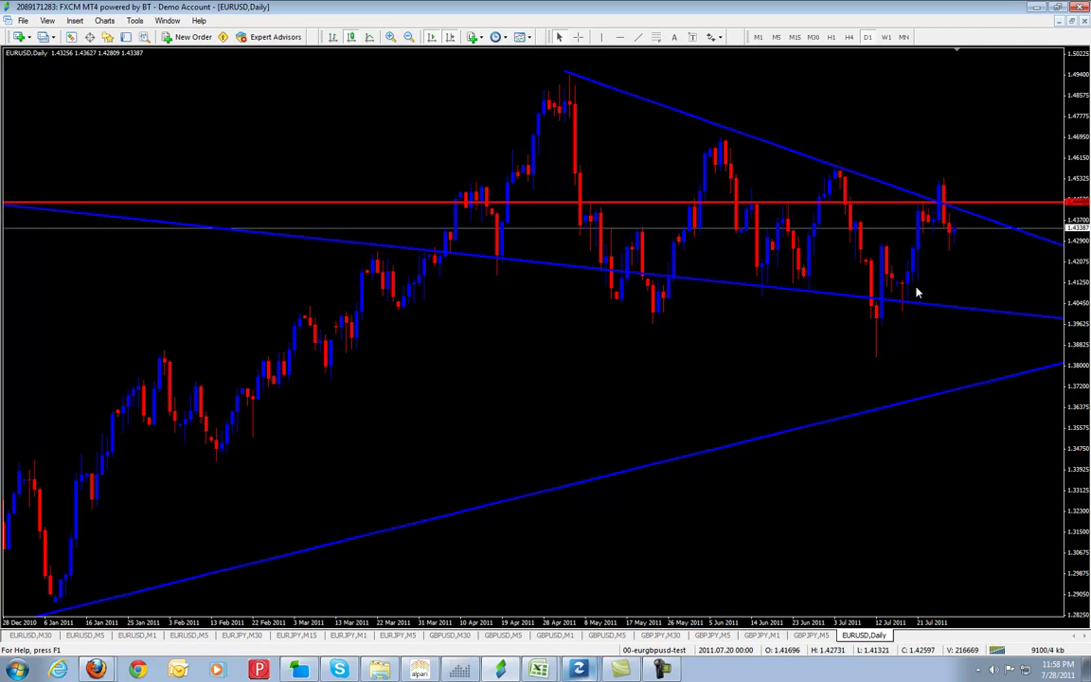
pyautogui.rightClick(632, 130)
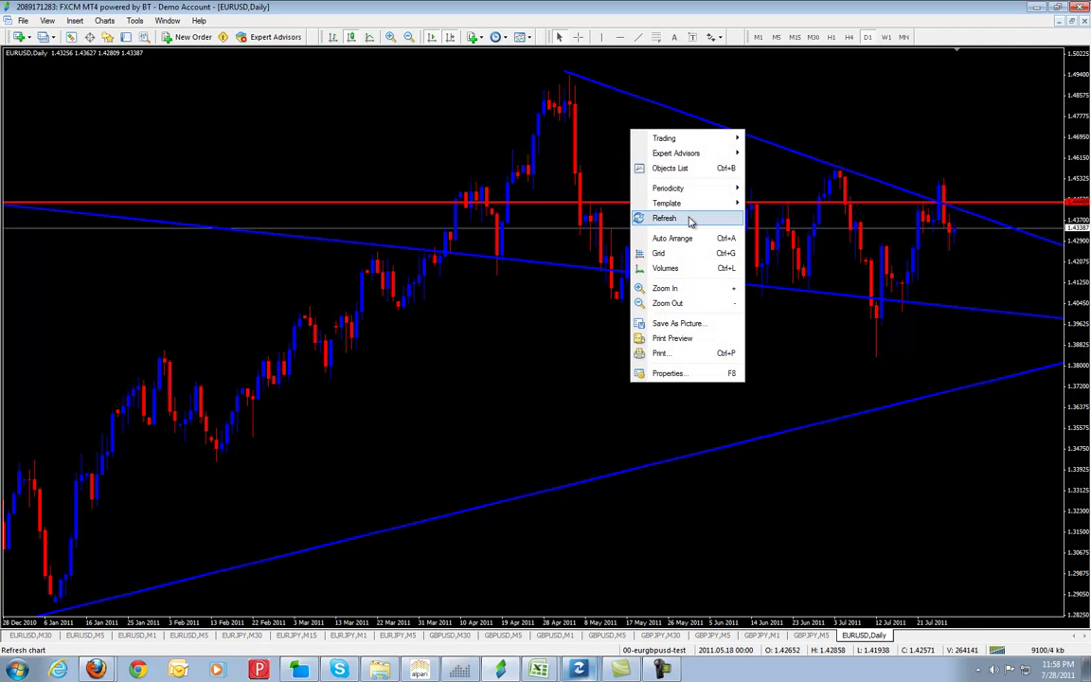
pyautogui.click(673, 167)
pyautogui.click(284, 252)
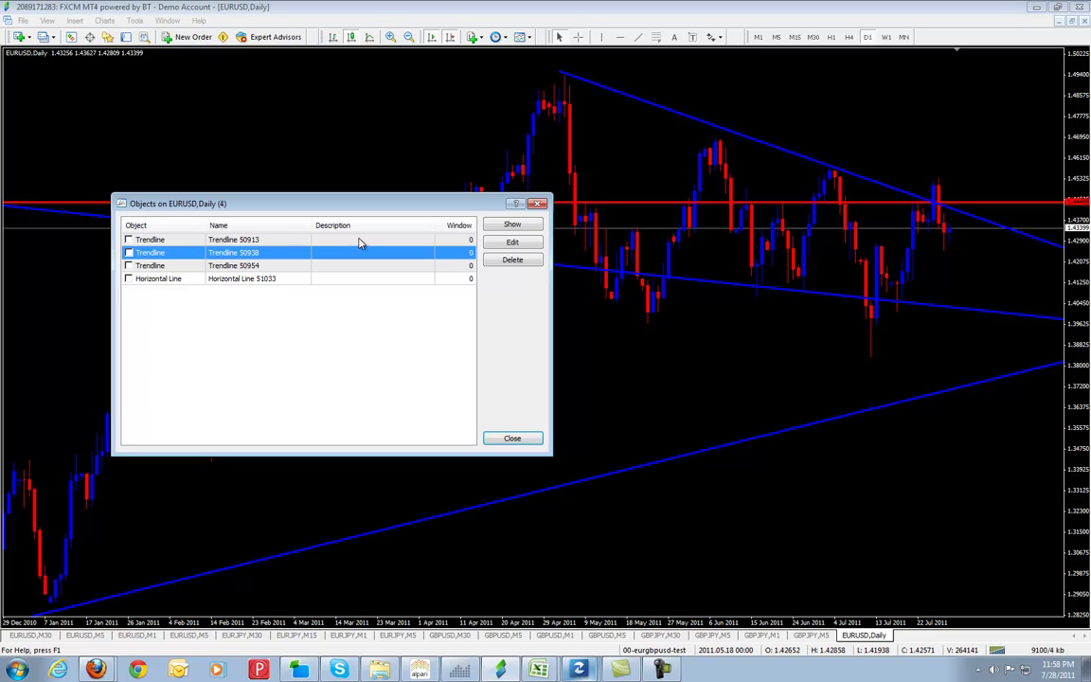
pyautogui.click(519, 260)
pyautogui.click(519, 261)
pyautogui.click(519, 260)
pyautogui.click(519, 260)
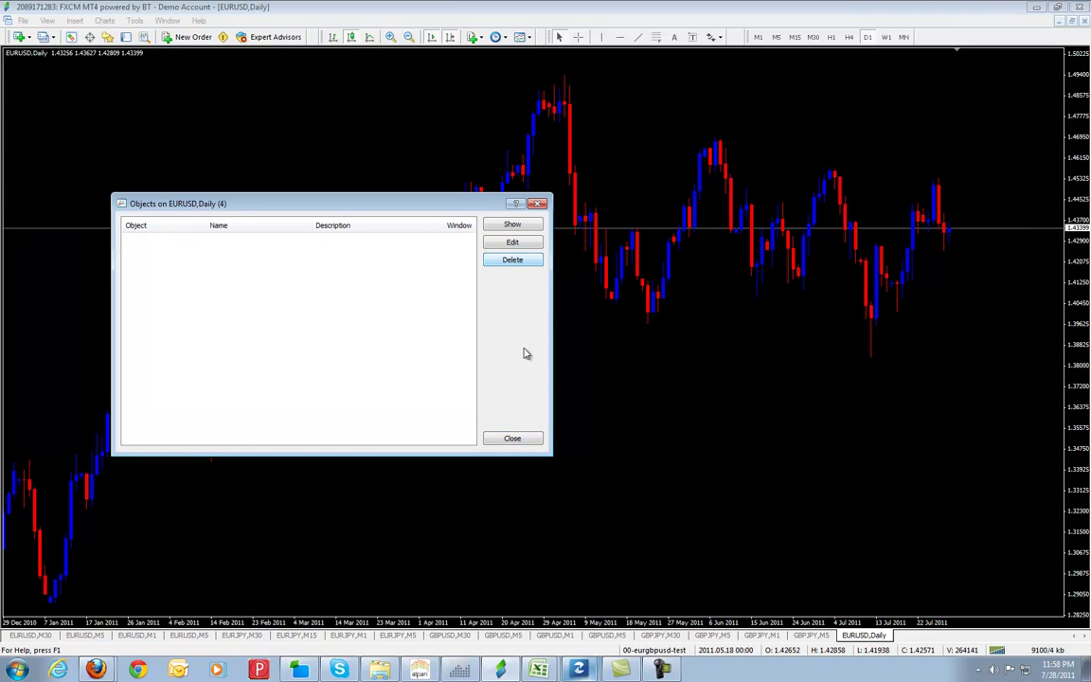
pyautogui.click(515, 437)
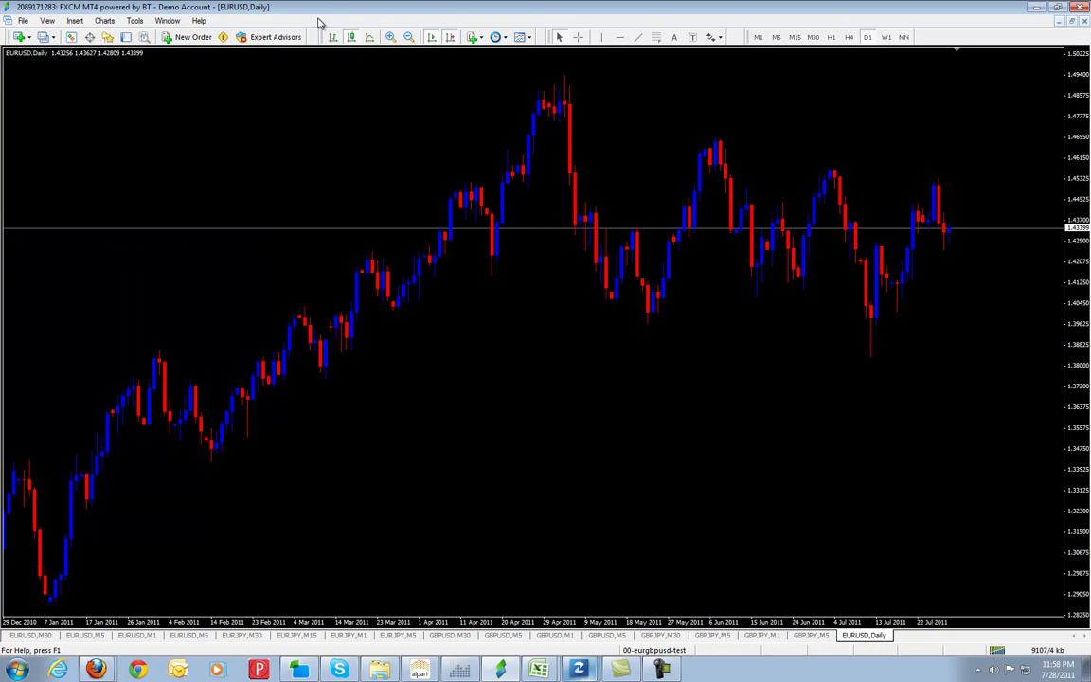
# Add a horizontal line on the Daily chart and align it with the low of the 28 July 2011 candle.
pyautogui.click(390, 37)
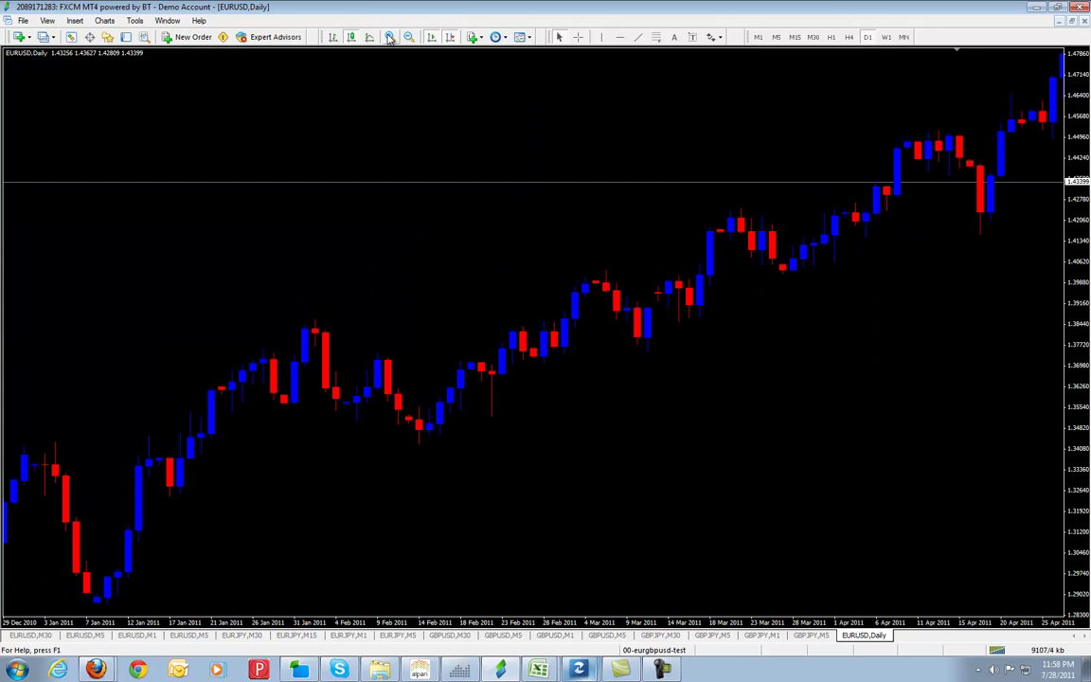
pyautogui.click(391, 37)
pyautogui.scroll(-5, 453, 203)
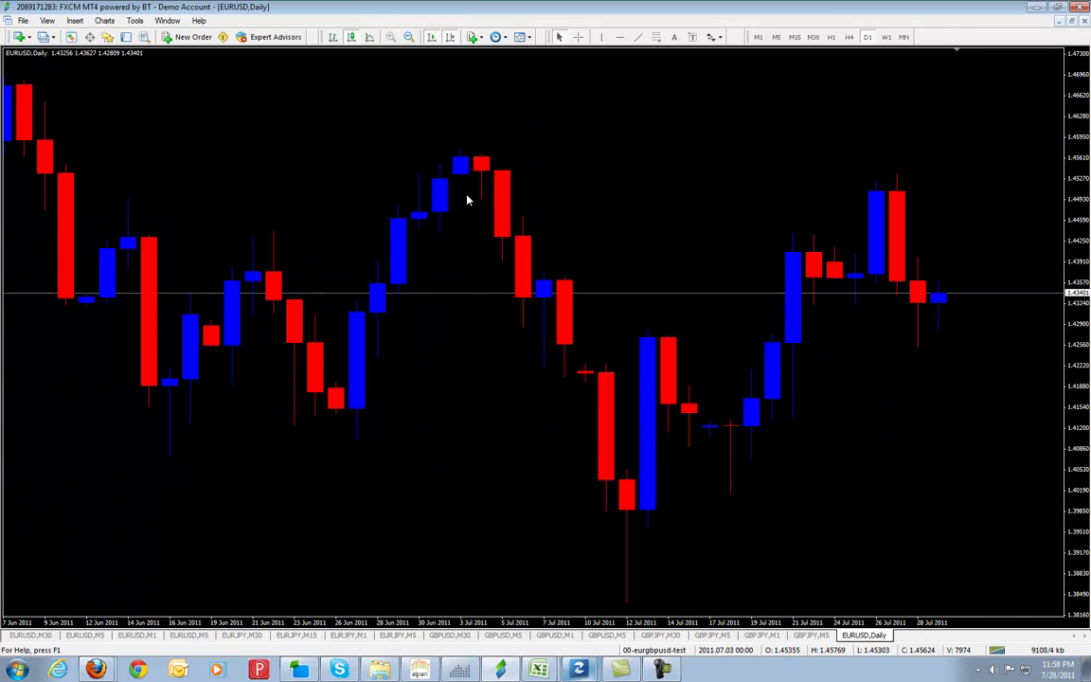
pyautogui.scroll(-1, 796, 122)
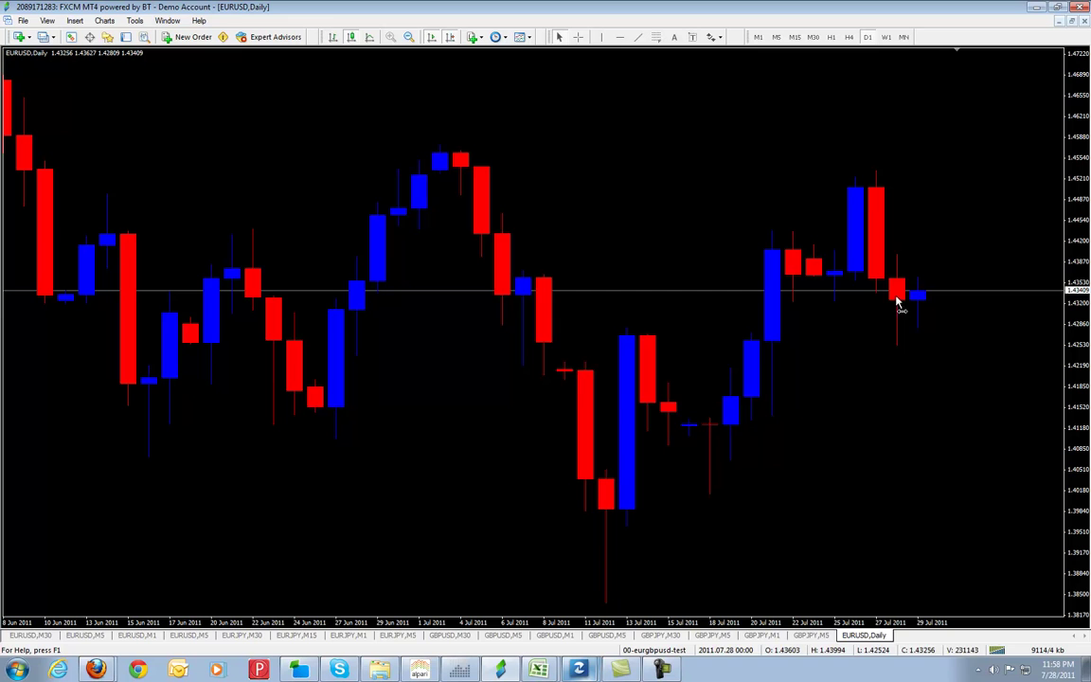
pyautogui.click(619, 37)
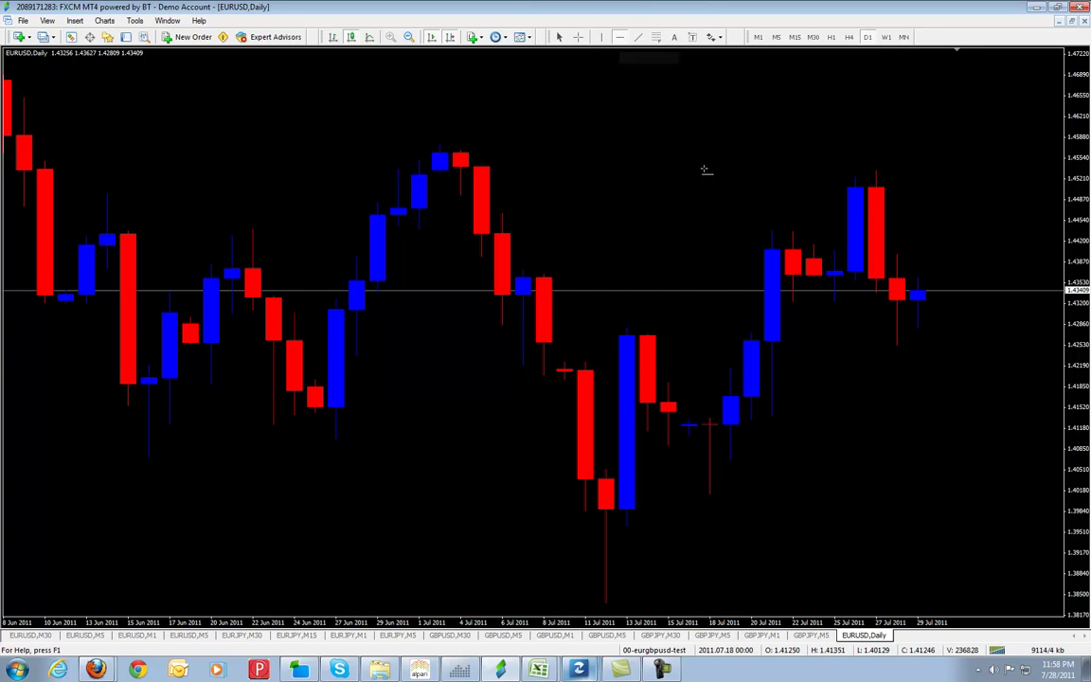
pyautogui.click(958, 363)
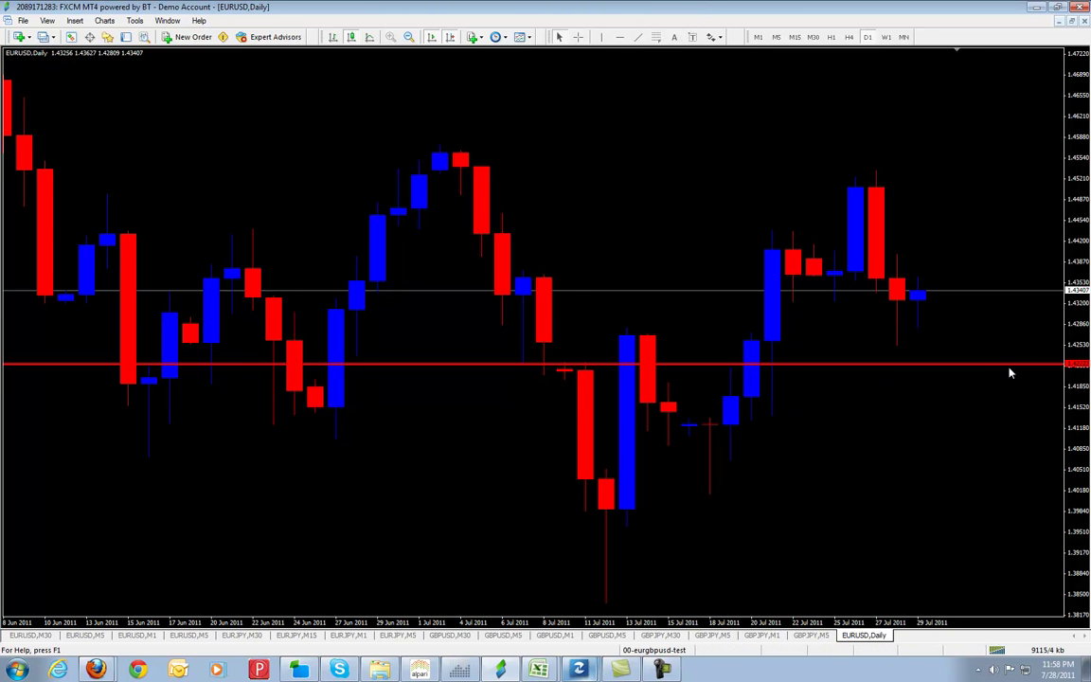
pyautogui.moveTo(1009, 367); pyautogui.dragTo(1035, 353)
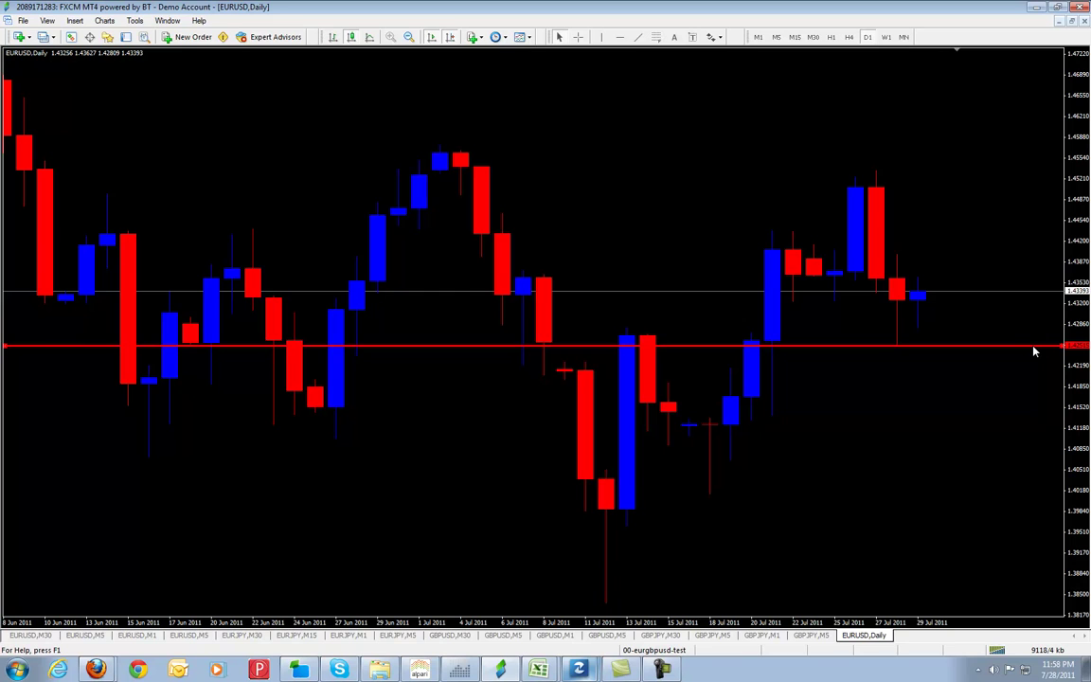
# Add a second horizontal line and align it with the high of the 28 July 2011 candle.
pyautogui.click(620, 37)
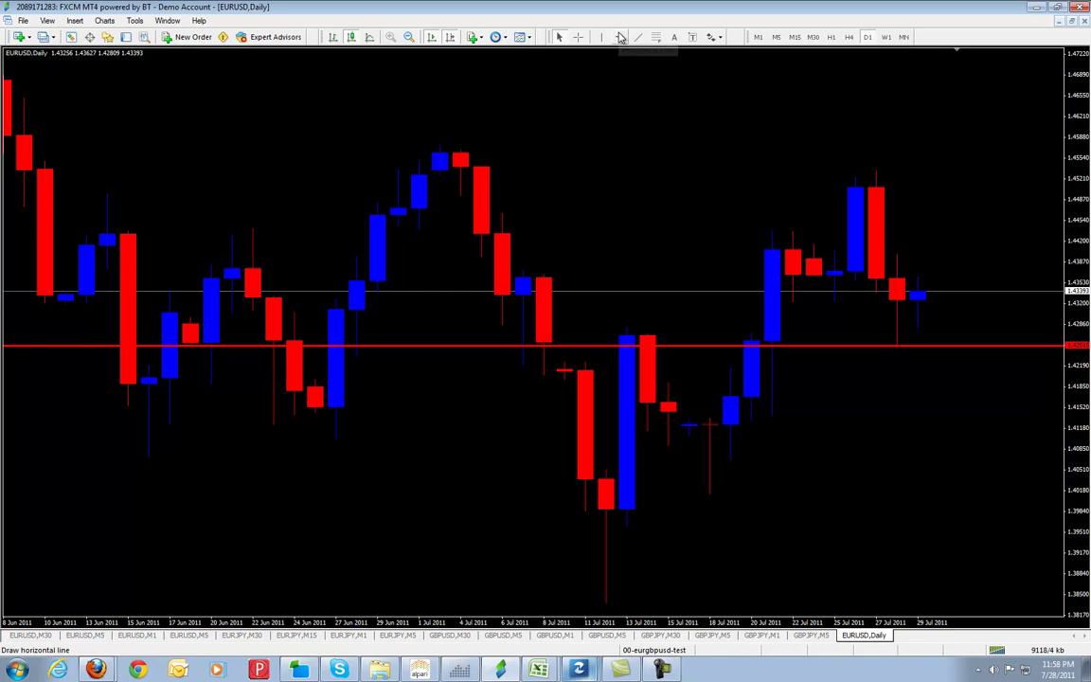
pyautogui.click(972, 250)
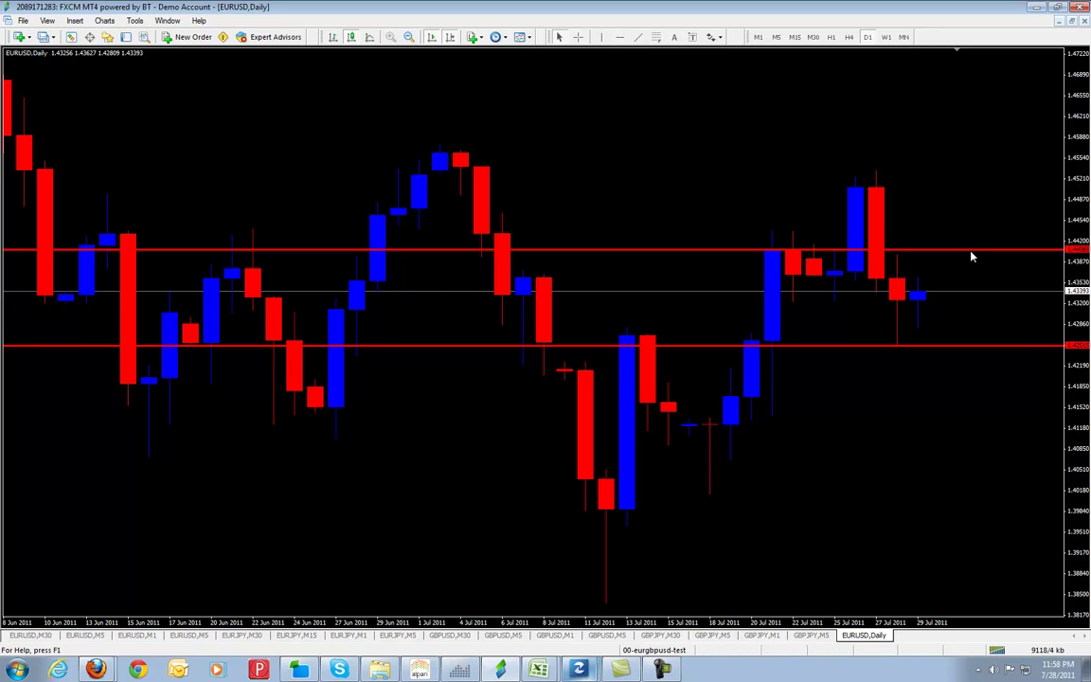
pyautogui.moveTo(971, 251); pyautogui.dragTo(973, 255)
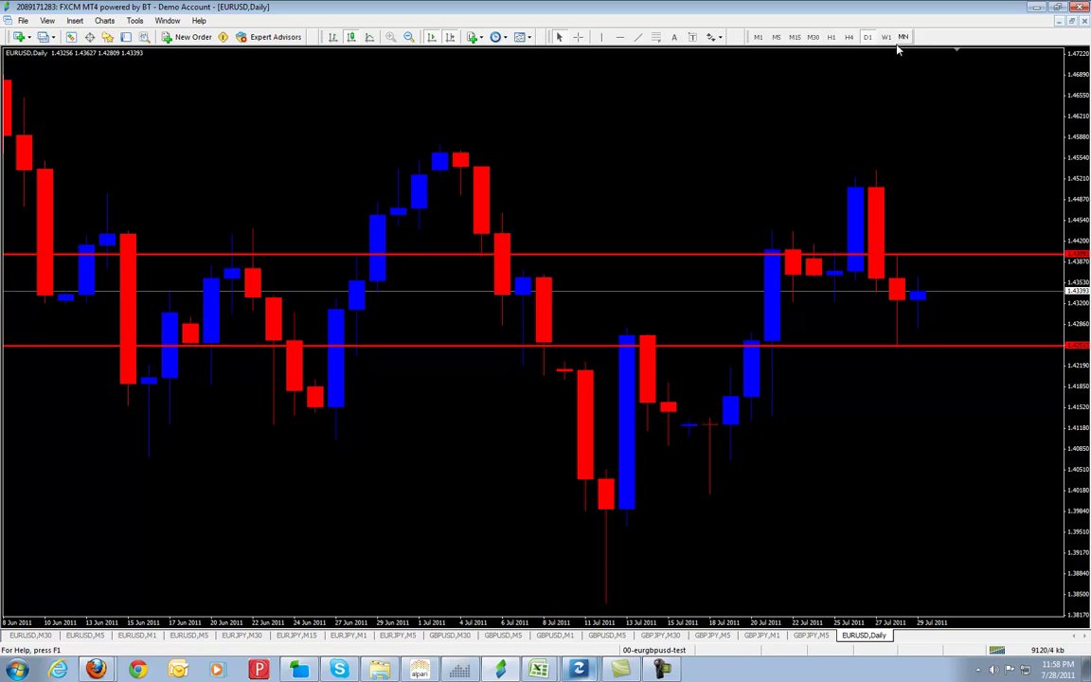
# Change the chart to the H1 timeframe and fine-tune the horizontal lines to the 28 July high and low.
pyautogui.click(830, 37)
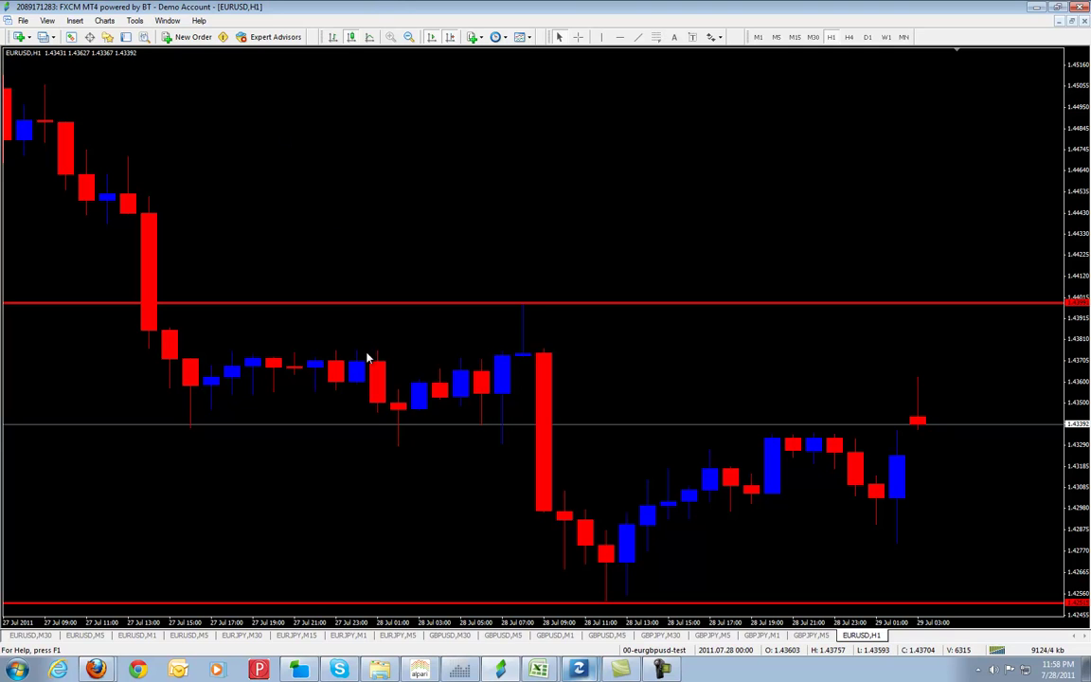
pyautogui.moveTo(762, 306); pyautogui.dragTo(784, 305)
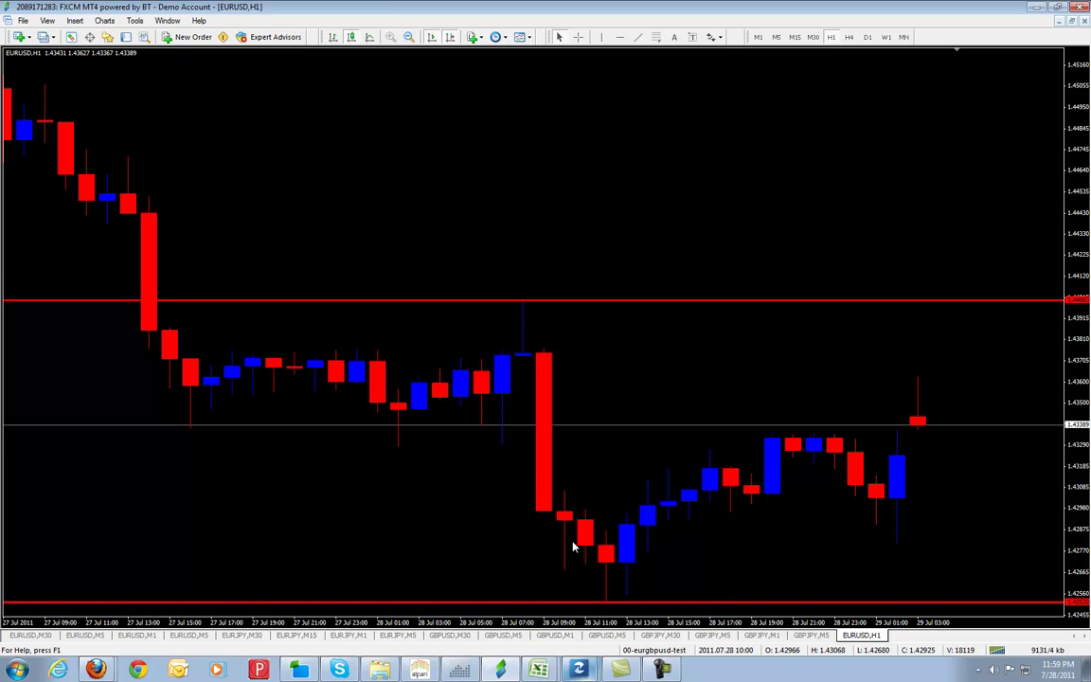
pyautogui.scroll(1, 327, 413)
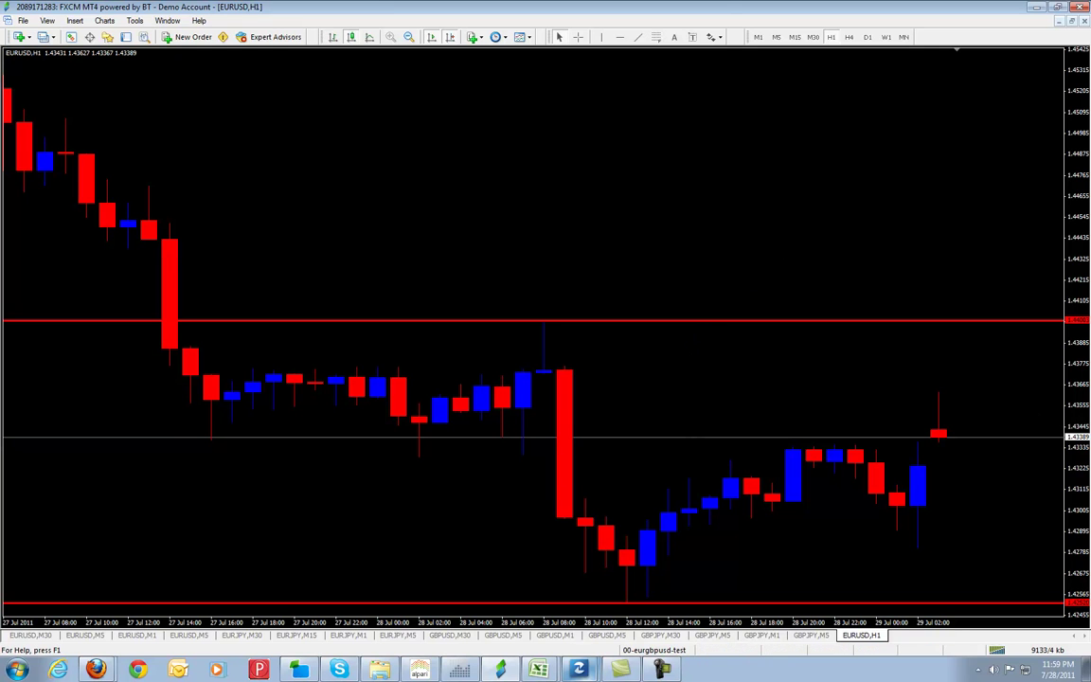
# Return to the Daily timeframe and mark the 28 July and 29 July 2011 candles with vertical lines.
pyautogui.click(870, 37)
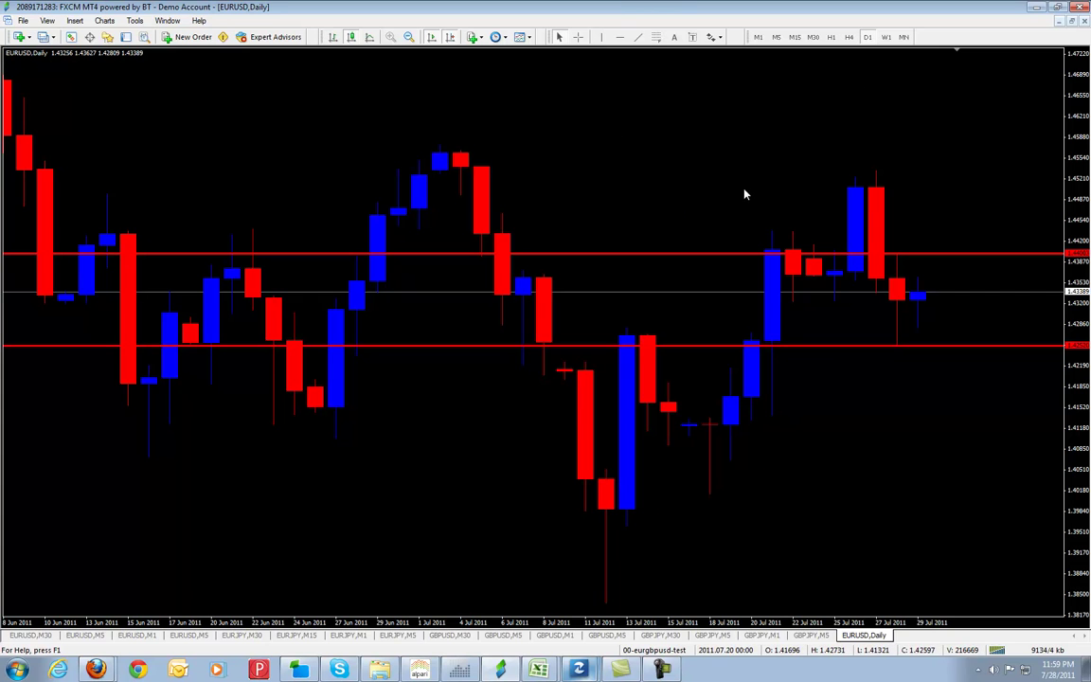
pyautogui.click(600, 37)
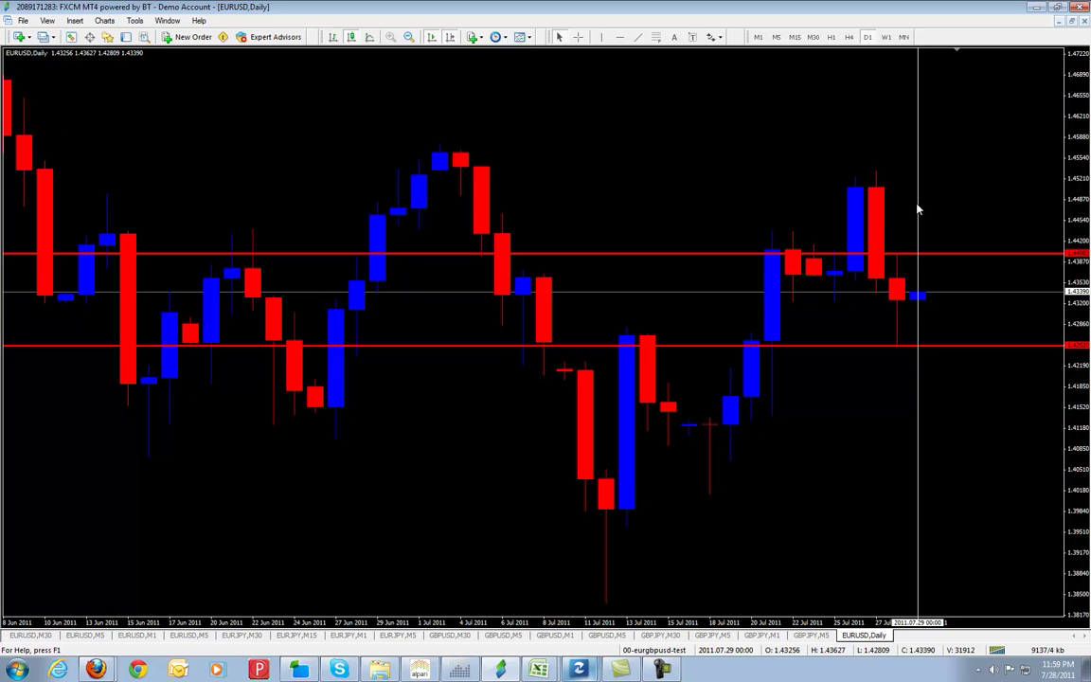
pyautogui.click(905, 207)
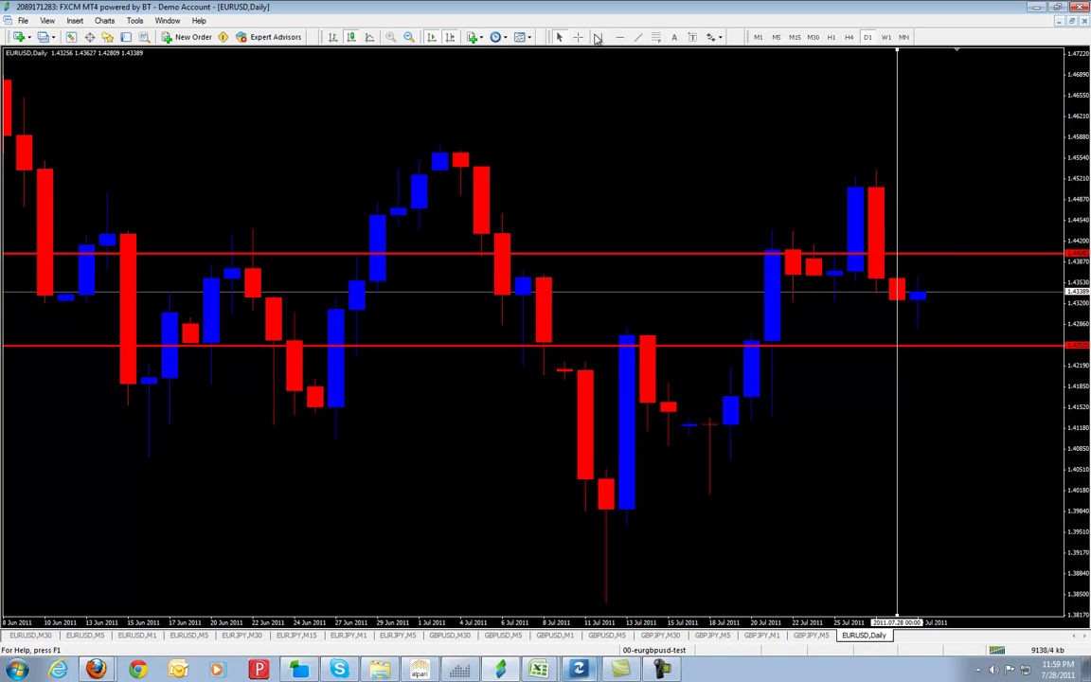
pyautogui.click(936, 190)
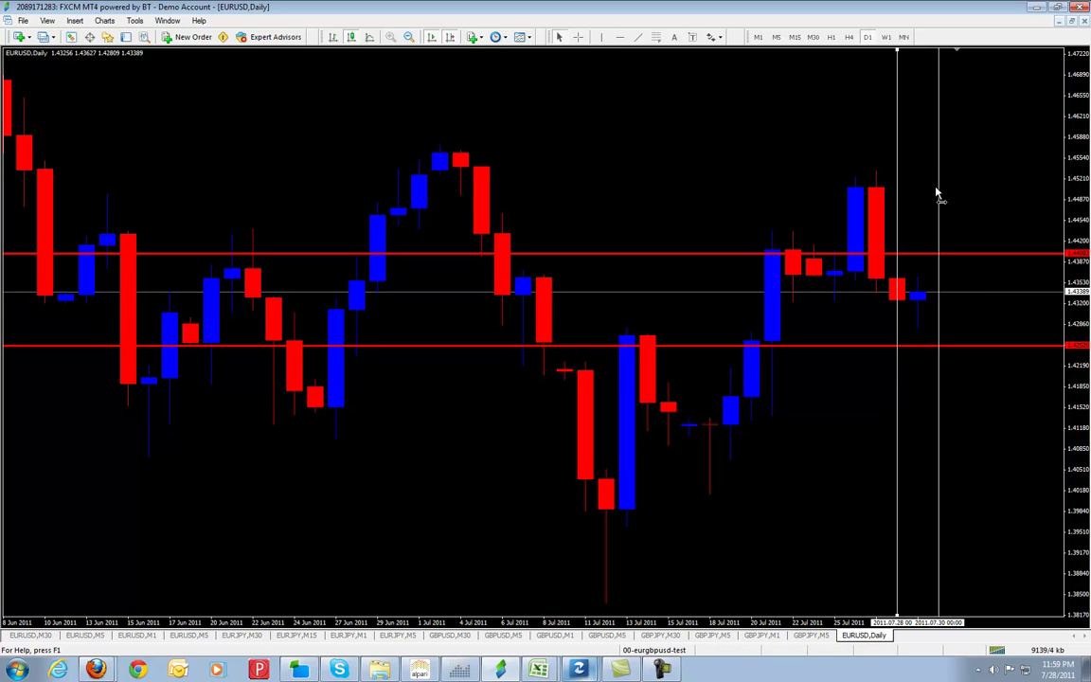
pyautogui.moveTo(936, 193); pyautogui.dragTo(919, 193)
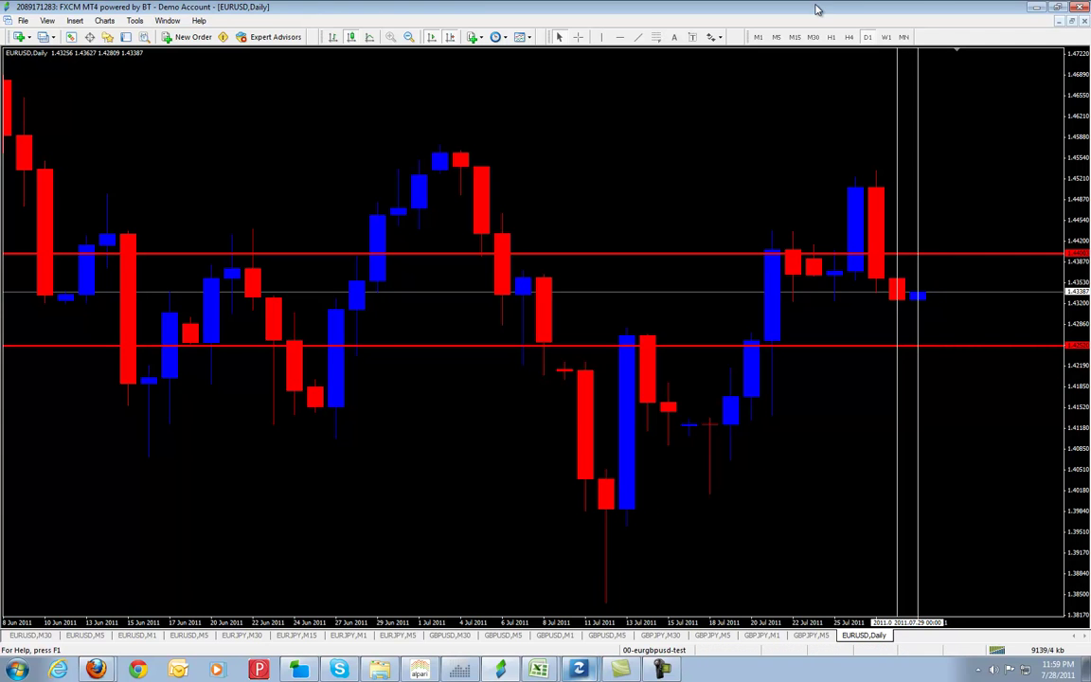
# On the H1 timeframe, draw a Fibonacci retracement from the 28 July low line up to the high line.
pyautogui.click(831, 37)
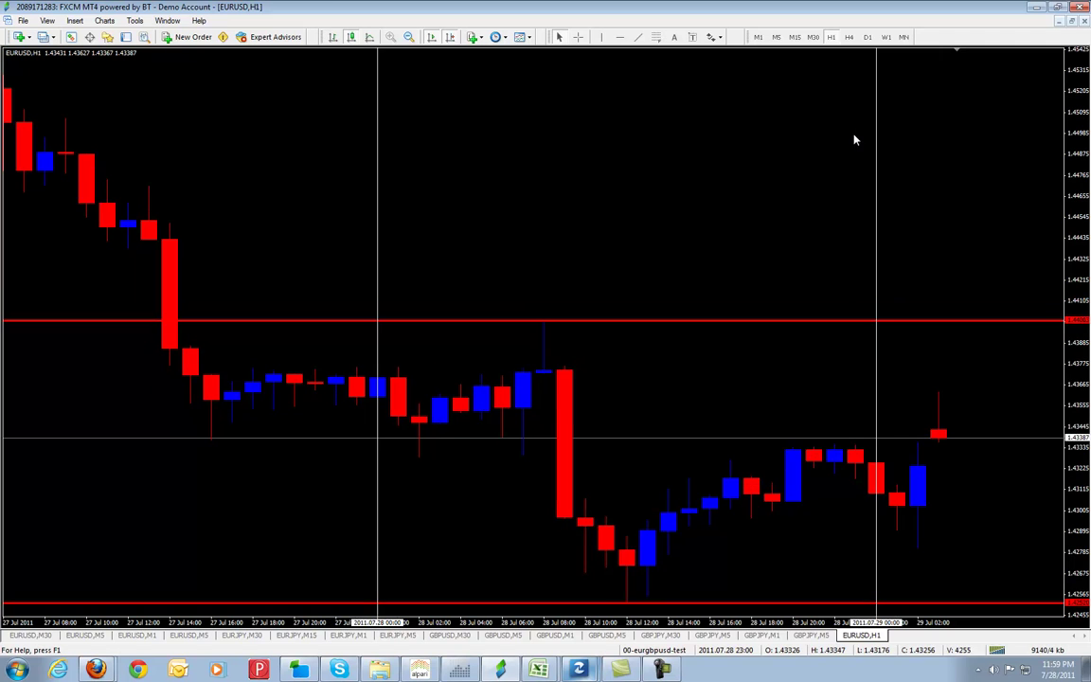
pyautogui.click(410, 45)
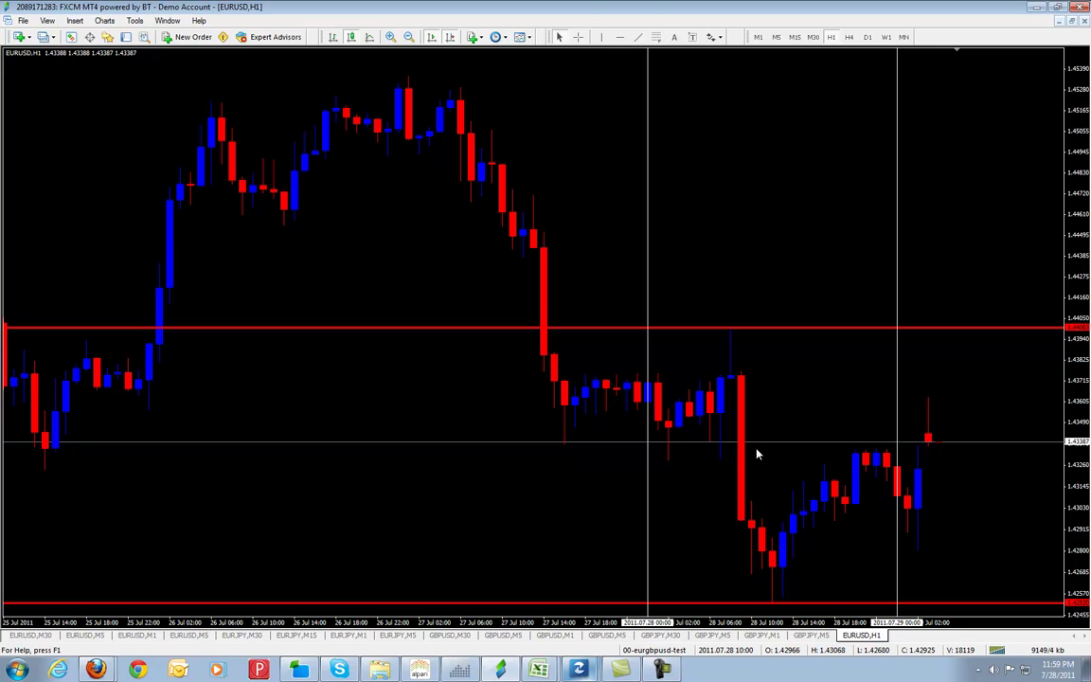
pyautogui.click(656, 37)
pyautogui.click(859, 589)
pyautogui.moveTo(859, 589); pyautogui.dragTo(703, 330)
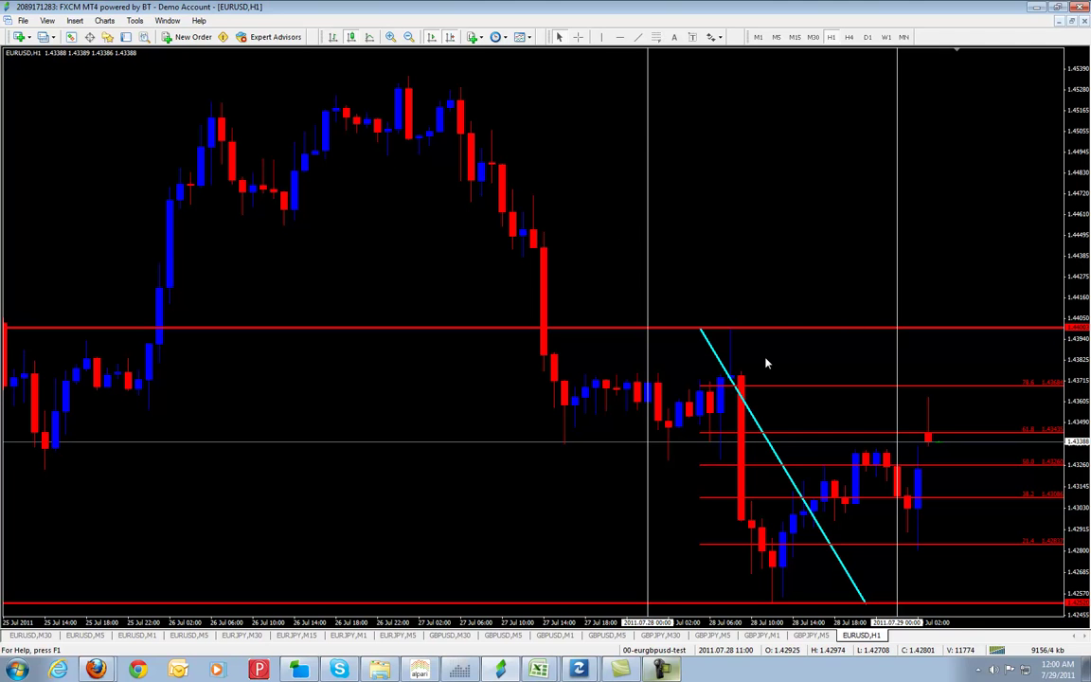
# Place a second, small Fibonacci retracement in the empty chart area above the 28 July candles and review its level settings.
pyautogui.click(662, 38)
pyautogui.moveTo(855, 328)
pyautogui.mouseDown()
pyautogui.moveTo(826, 427)
pyautogui.moveTo(860, 341)
pyautogui.moveTo(772, 185)
pyautogui.mouseUp()
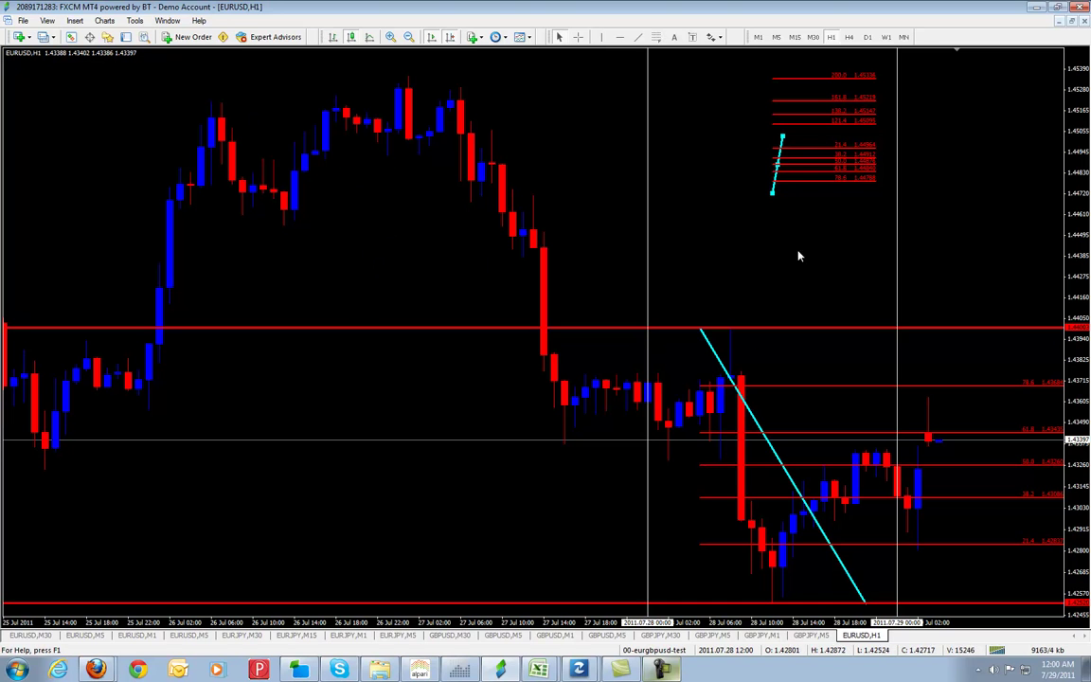
pyautogui.rightClick(774, 195)
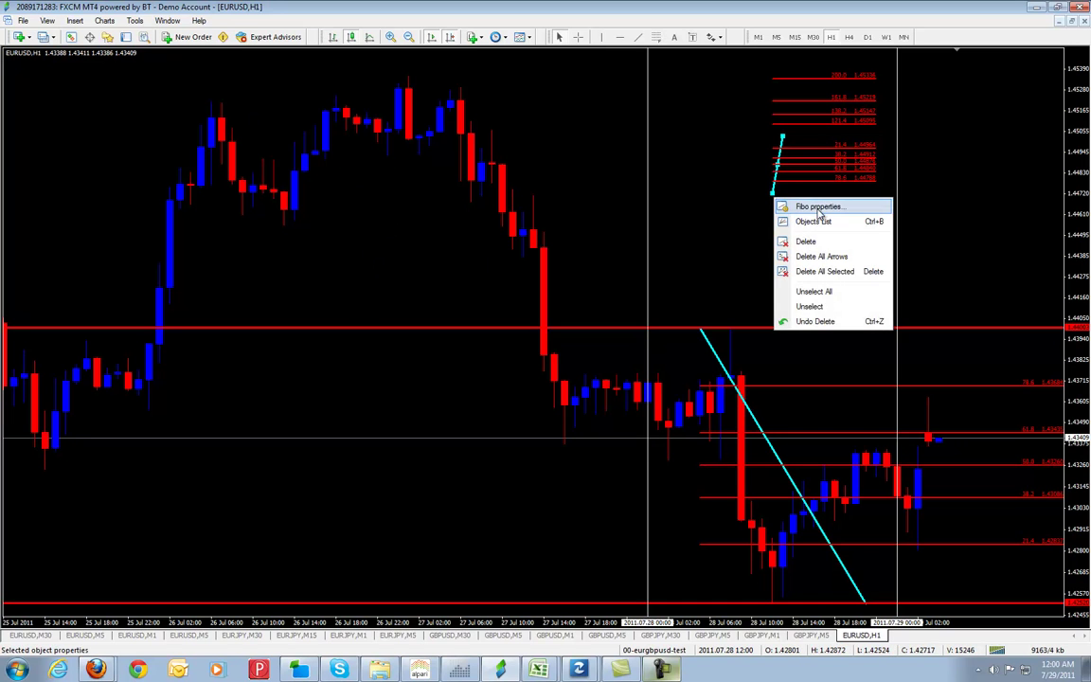
pyautogui.click(819, 207)
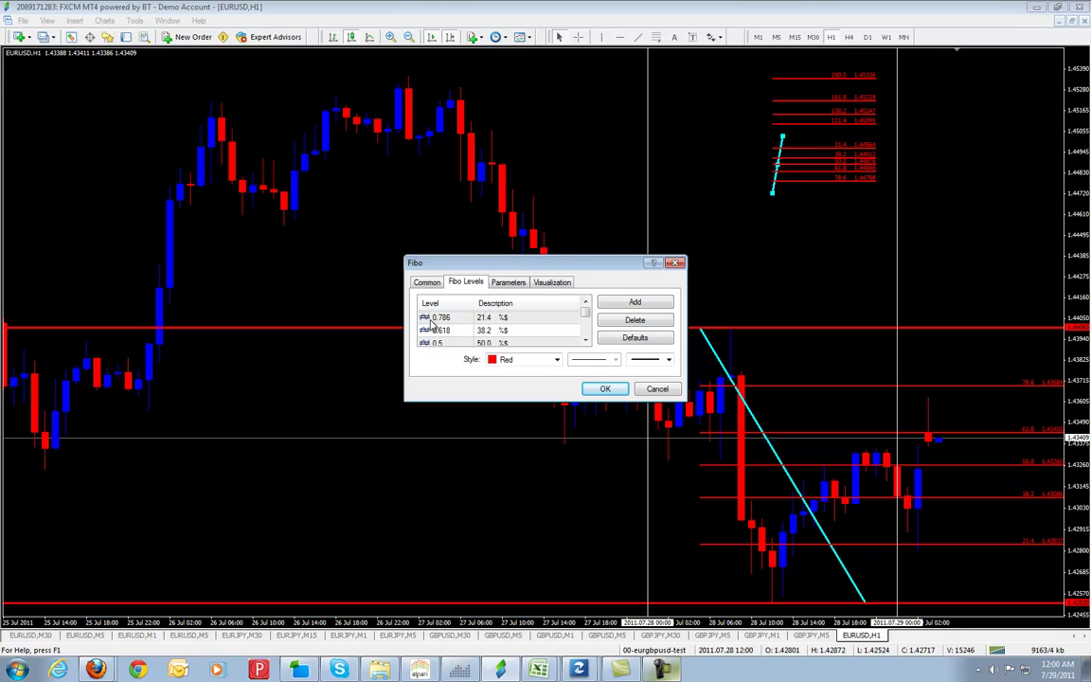
pyautogui.click(510, 320)
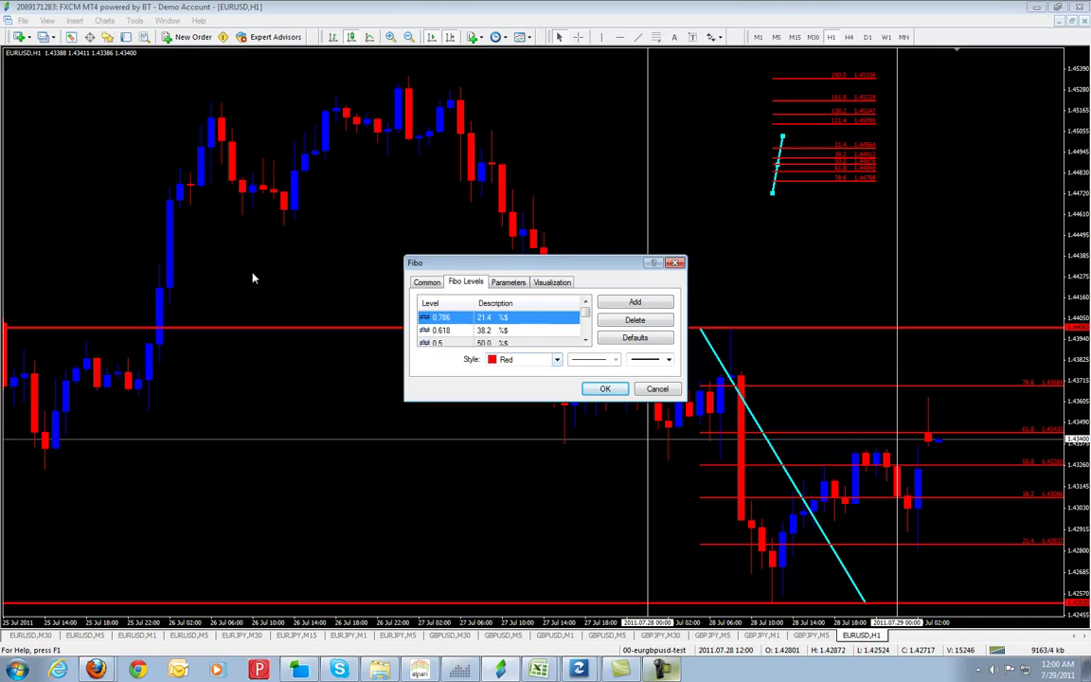
pyautogui.click(585, 323)
pyautogui.moveTo(585, 323)
pyautogui.mouseDown()
pyautogui.moveTo(587, 313)
pyautogui.moveTo(584, 339)
pyautogui.moveTo(586, 314)
pyautogui.mouseUp()
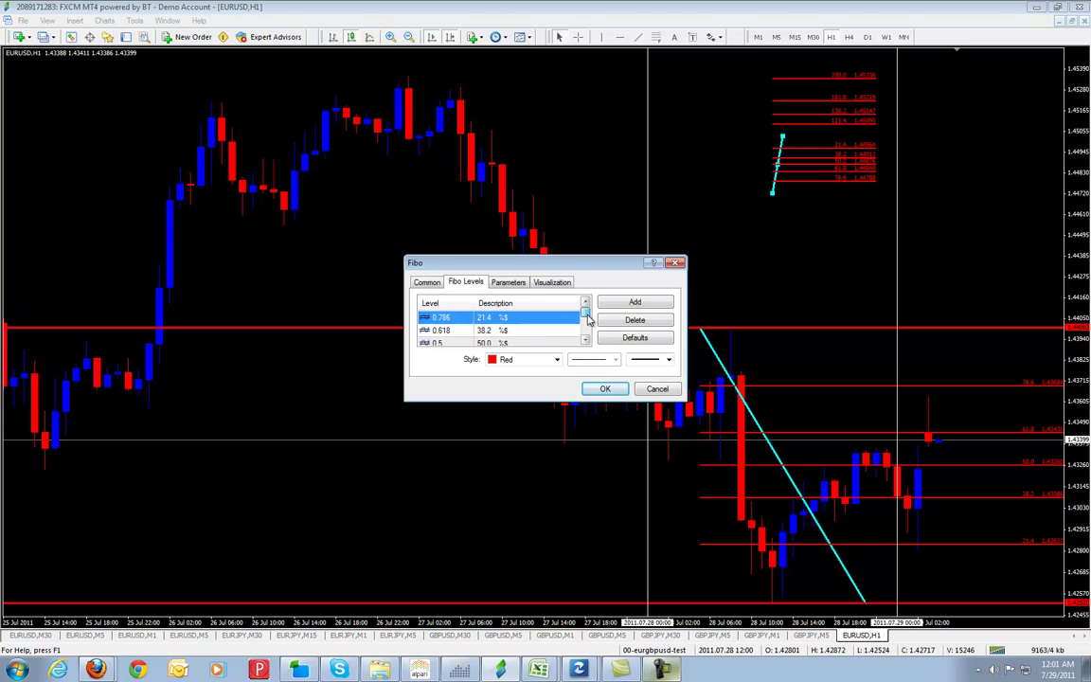
pyautogui.click(646, 390)
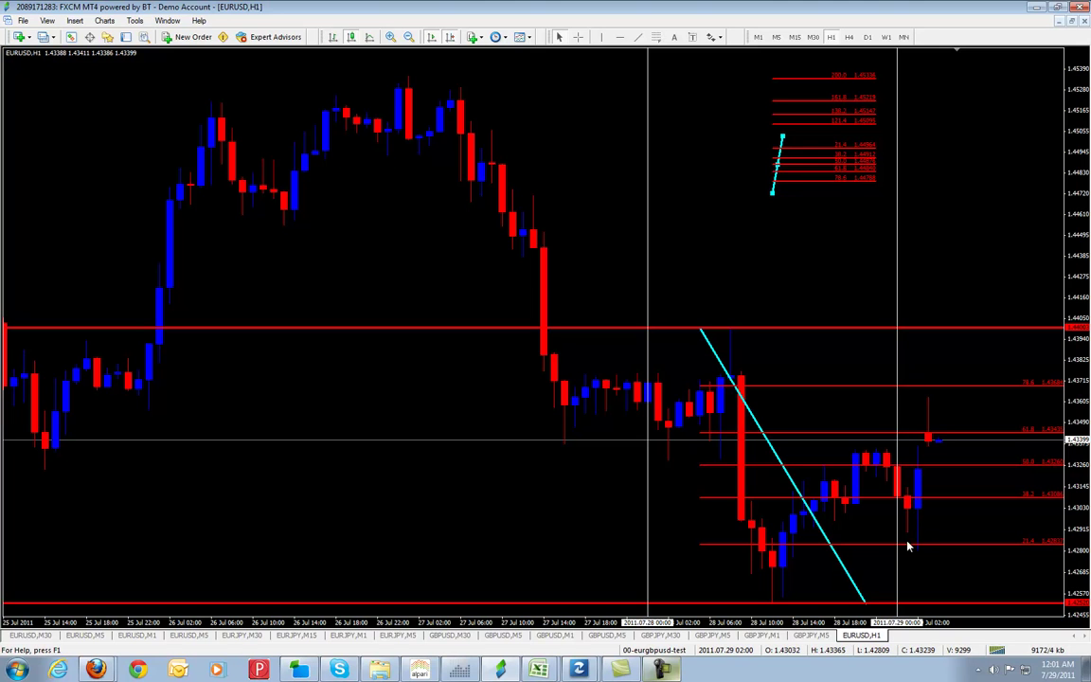
# Delete the original Fibonacci retracement that spans the 28 July high and low lines.
pyautogui.doubleClick(786, 483)
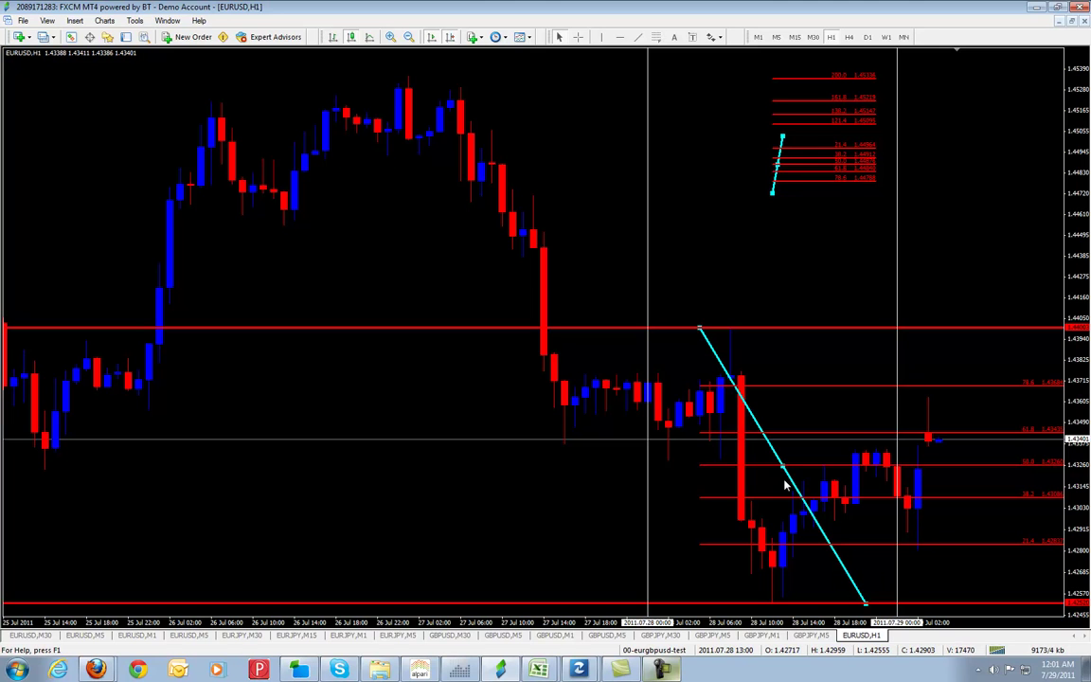
pyautogui.moveTo(784, 485); pyautogui.dragTo(805, 409)
pyautogui.rightClick(805, 394)
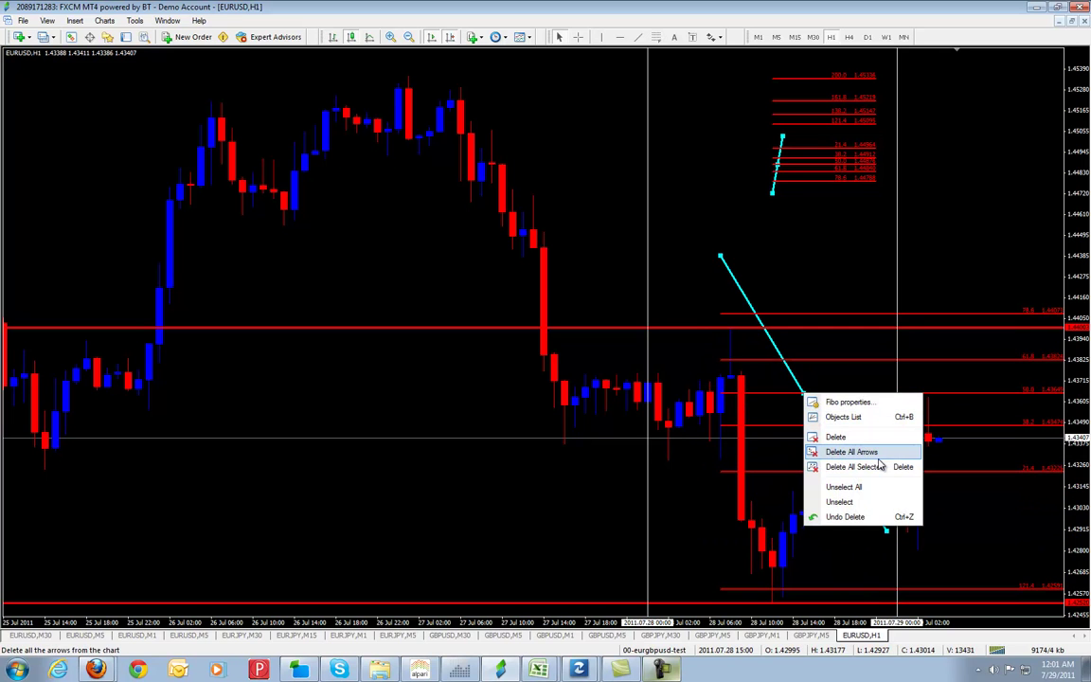
pyautogui.click(835, 437)
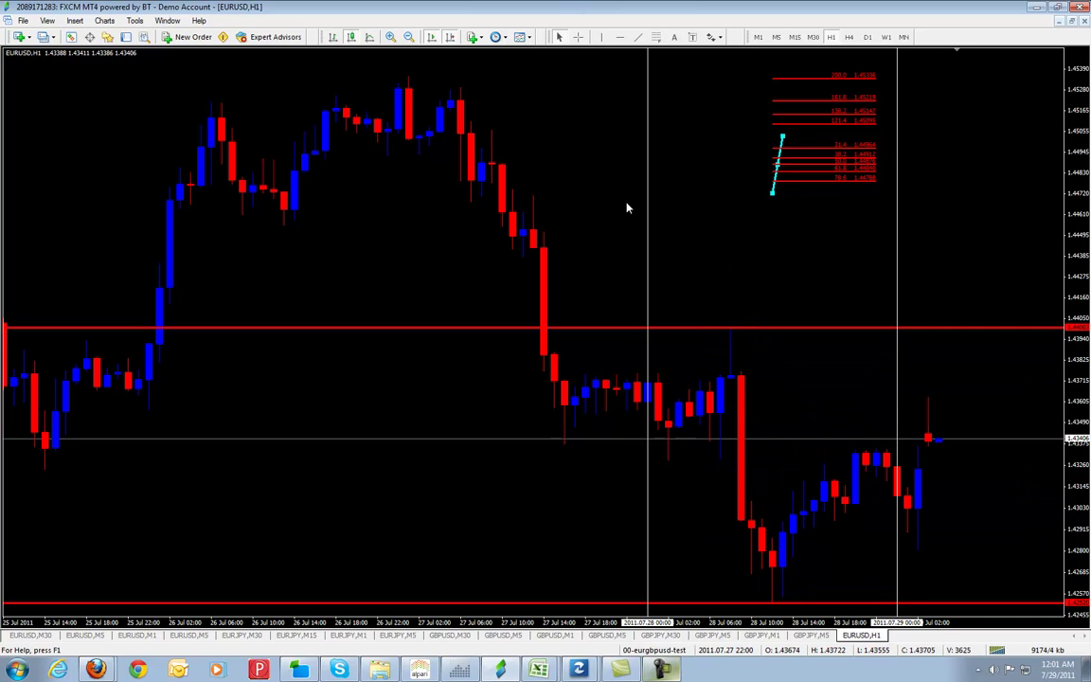
# Redraw the Fibonacci retracement from the 28 July low line up to the high line and align its lower end with the low line.
pyautogui.click(655, 37)
pyautogui.moveTo(863, 600); pyautogui.dragTo(723, 330)
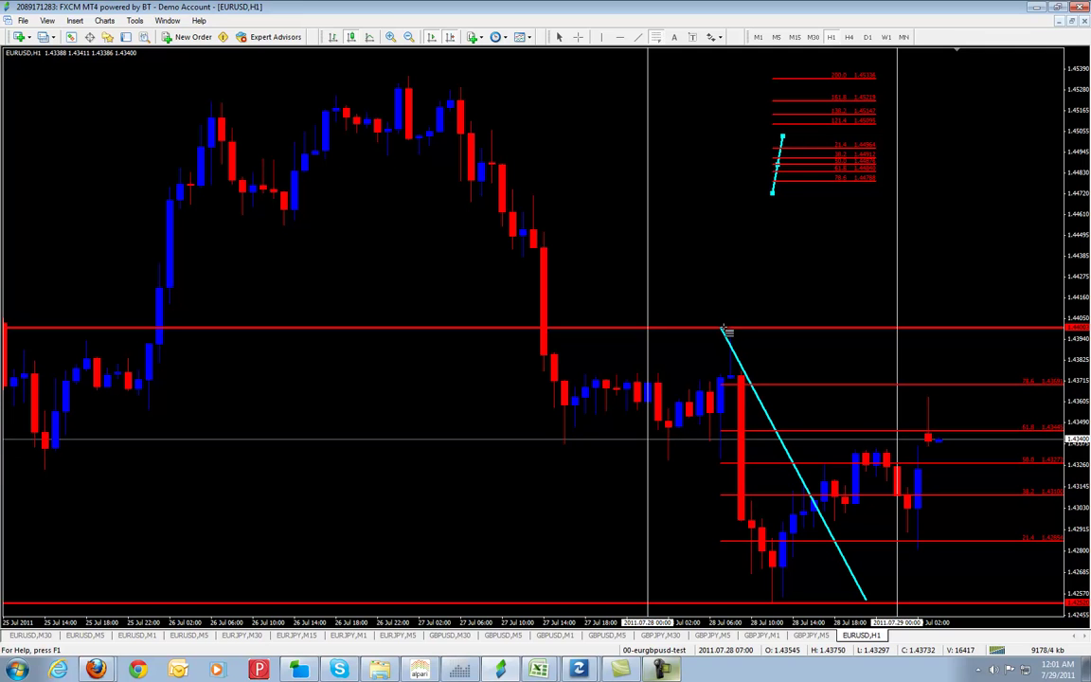
pyautogui.scroll(2, 868, 585)
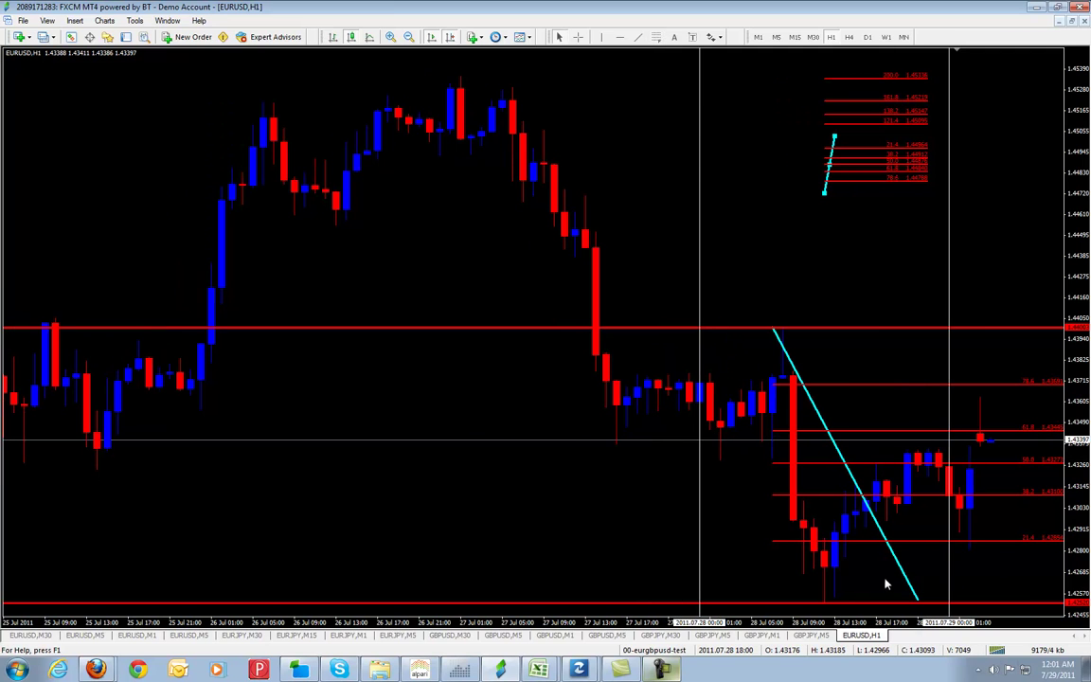
pyautogui.moveTo(917, 598); pyautogui.dragTo(893, 606)
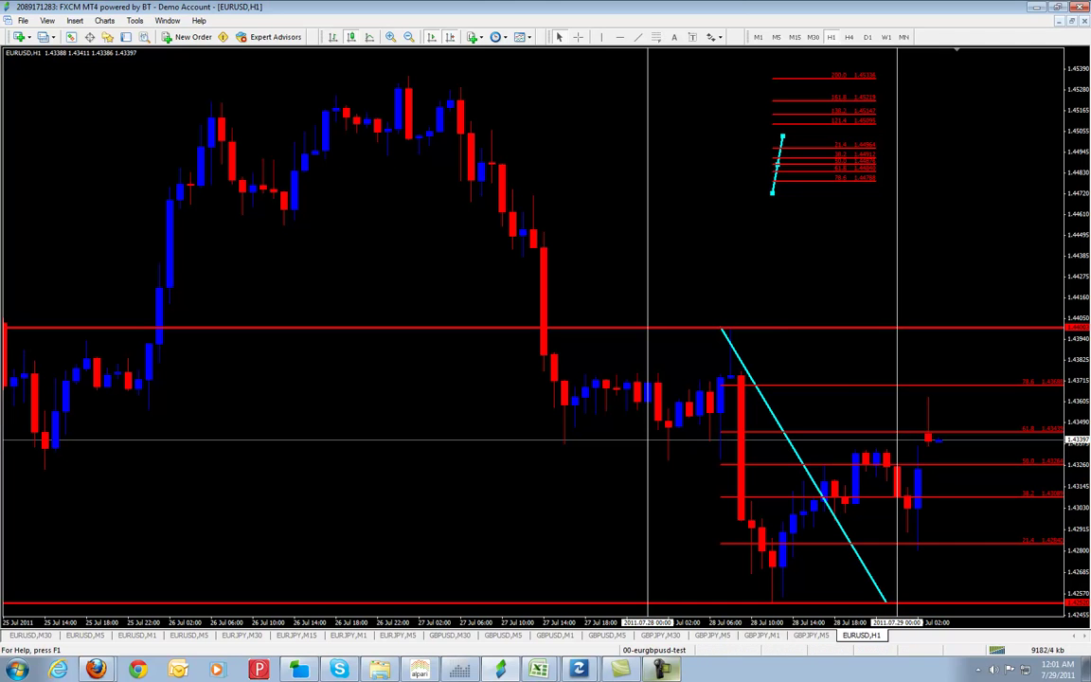
# Check the levels on the H4 timeframe, return to H1 and stretch the second Fibonacci retracement between the 28 July high and low lines.
pyautogui.click(849, 37)
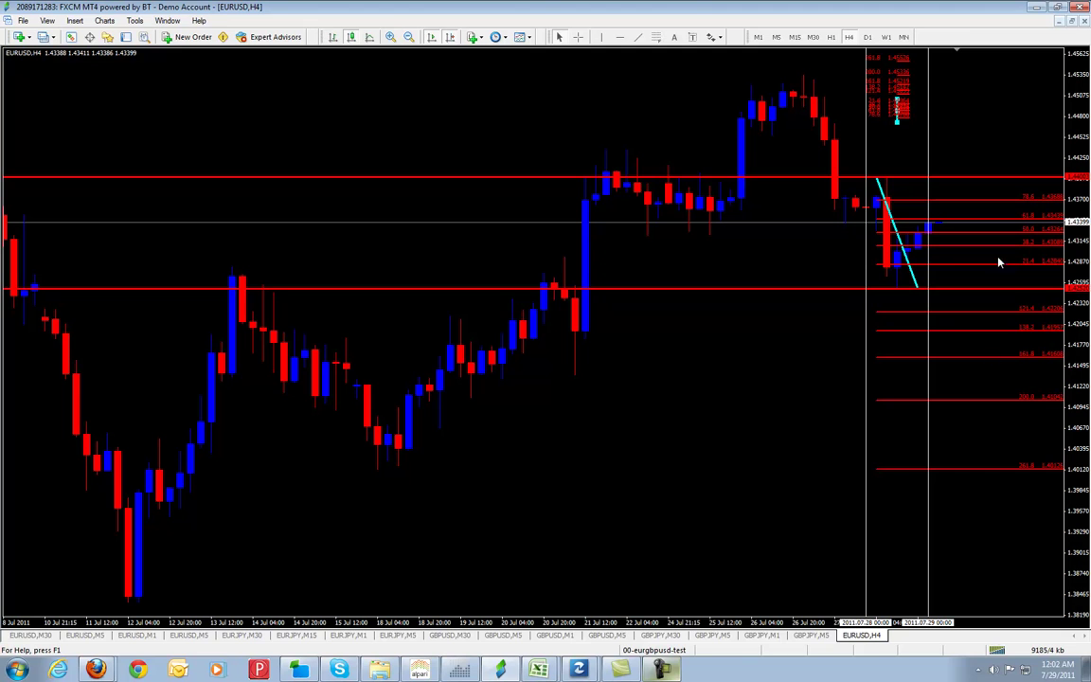
pyautogui.click(837, 42)
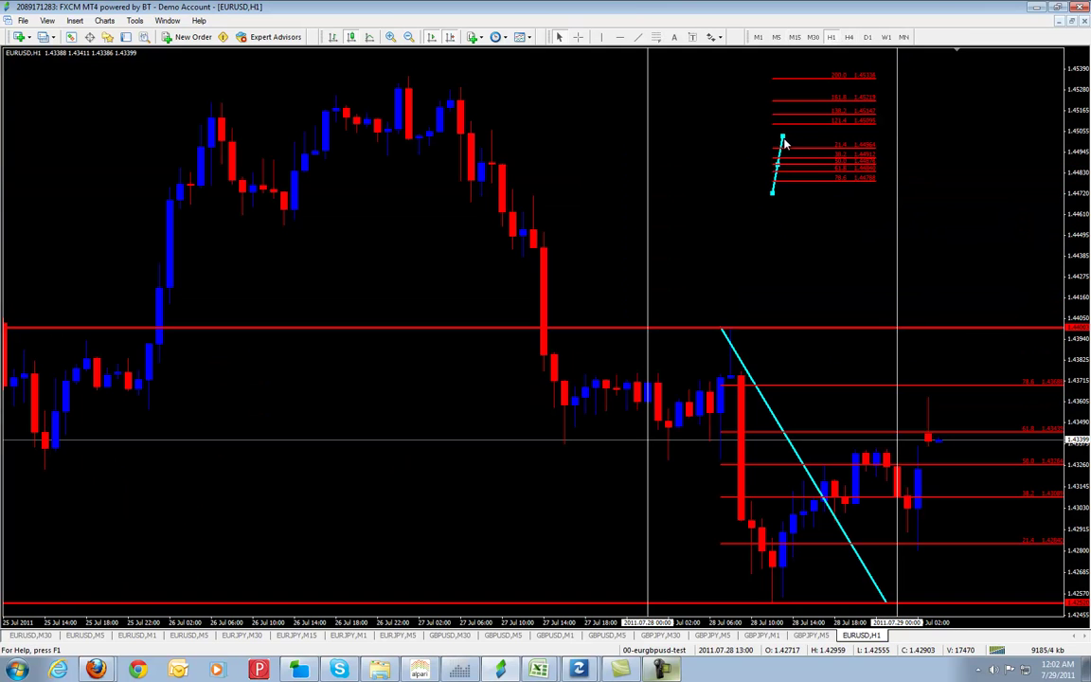
pyautogui.moveTo(779, 185); pyautogui.dragTo(753, 550)
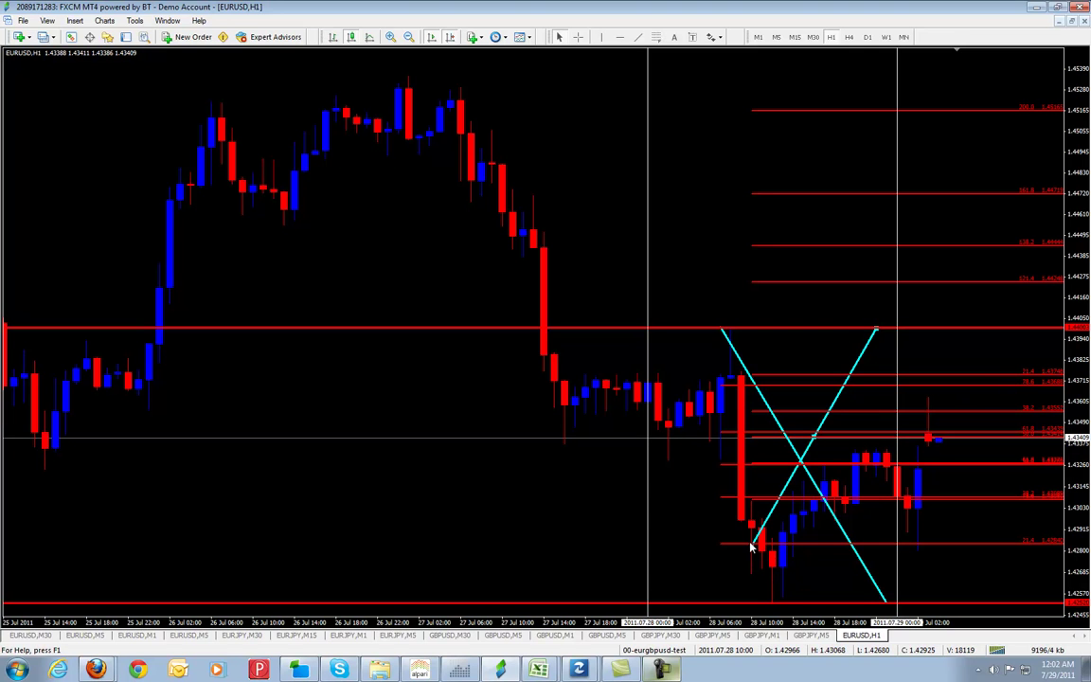
pyautogui.moveTo(752, 547); pyautogui.dragTo(772, 606)
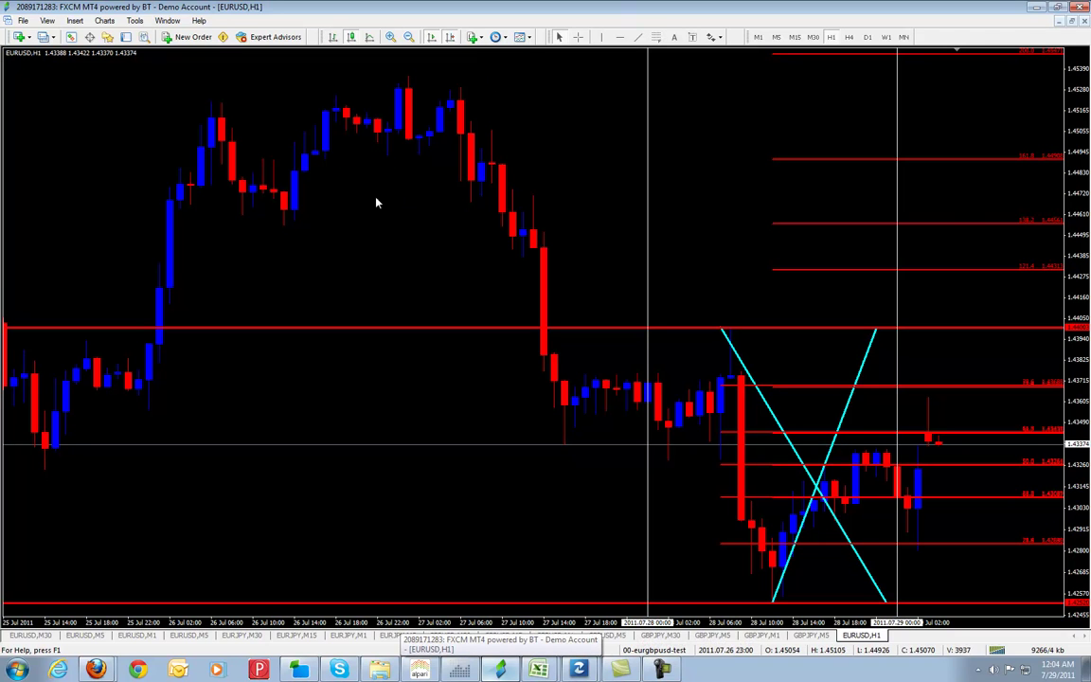
# Add the custom Fibot indicator with fibotset 1 and CloseTime 2 and compare its lines with the drawn Fibonacci levels.
pyautogui.click(477, 38)
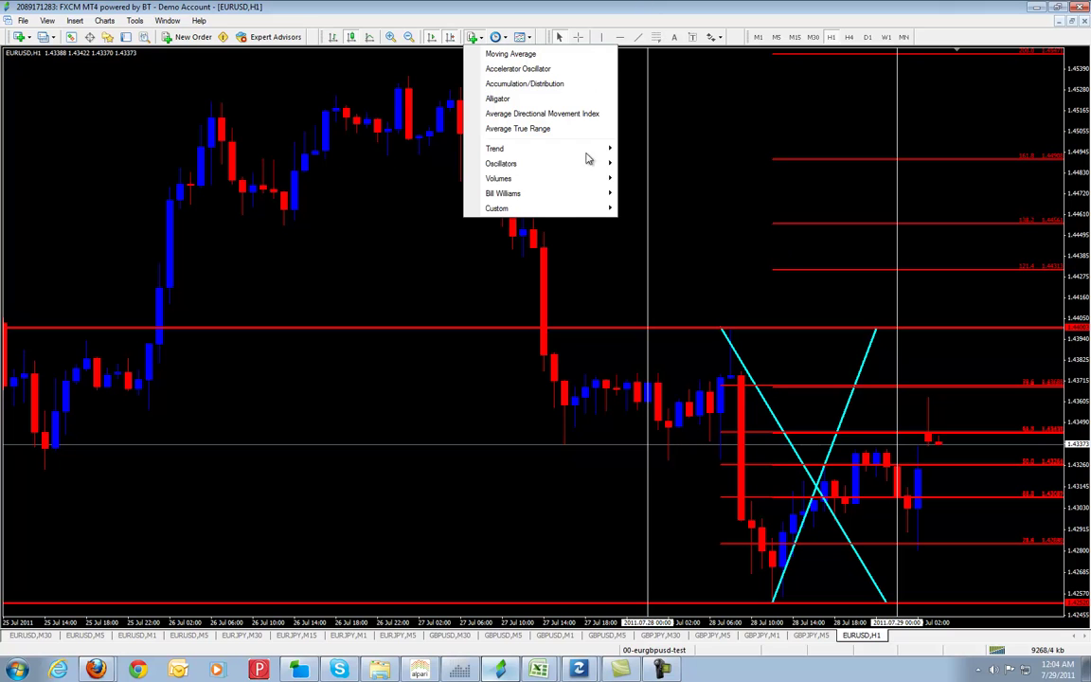
pyautogui.moveTo(524, 208)
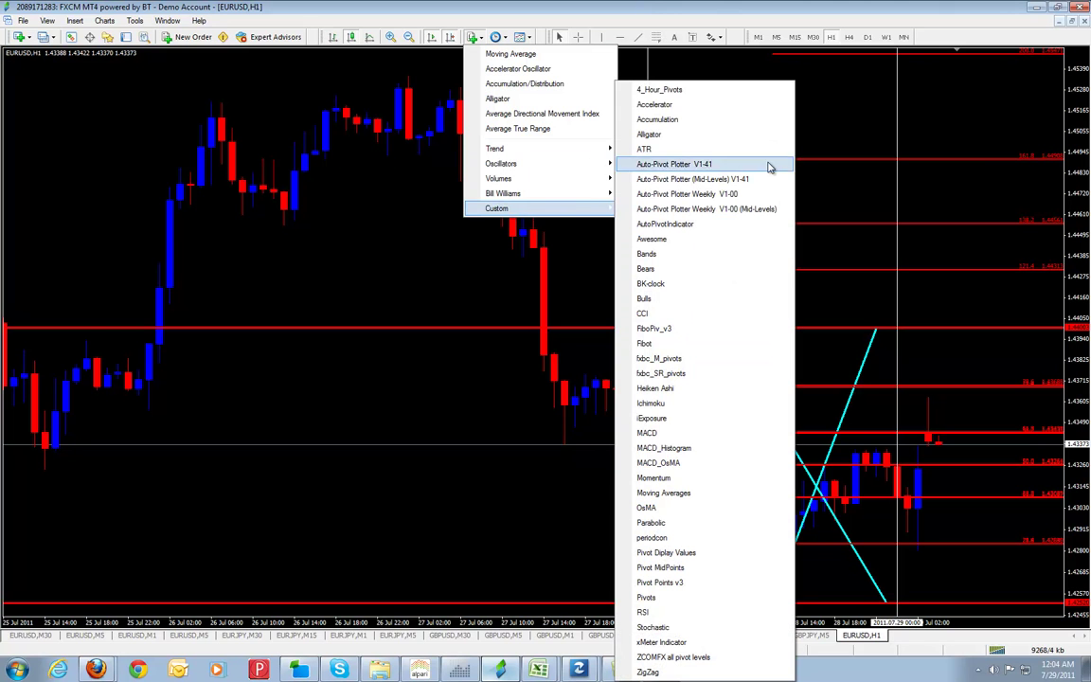
pyautogui.click(678, 344)
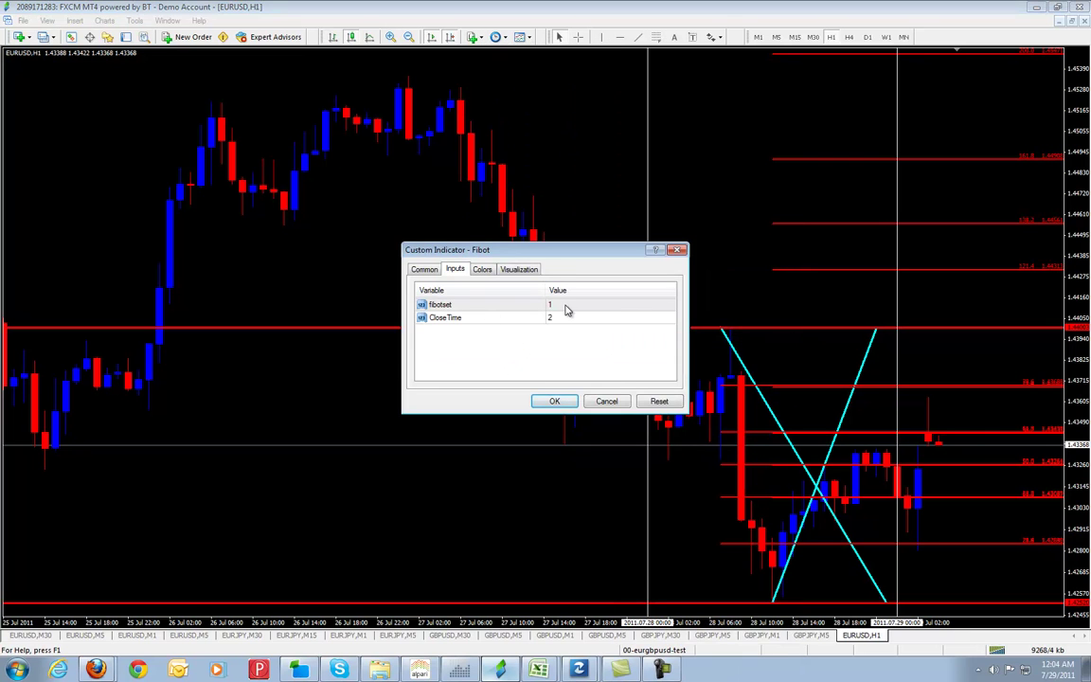
pyautogui.click(554, 400)
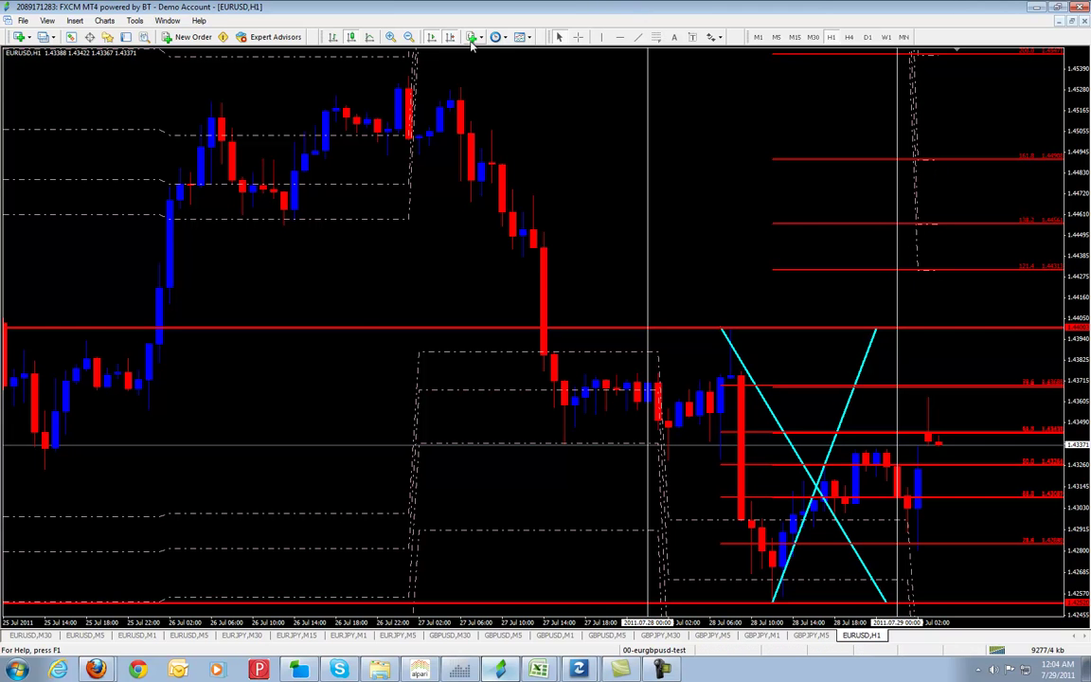
pyautogui.click(409, 36)
pyautogui.click(431, 36)
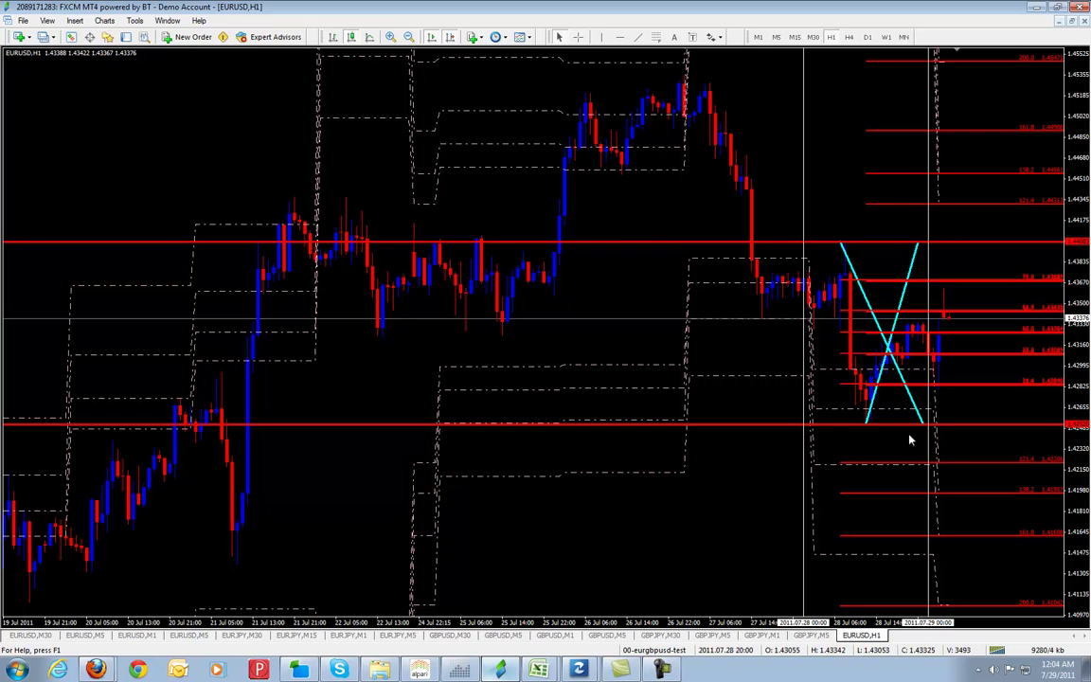
pyautogui.moveTo(920, 422)
pyautogui.mouseDown()
pyautogui.moveTo(920, 409)
pyautogui.moveTo(911, 431)
pyautogui.moveTo(933, 421)
pyautogui.moveTo(921, 420)
pyautogui.mouseUp()
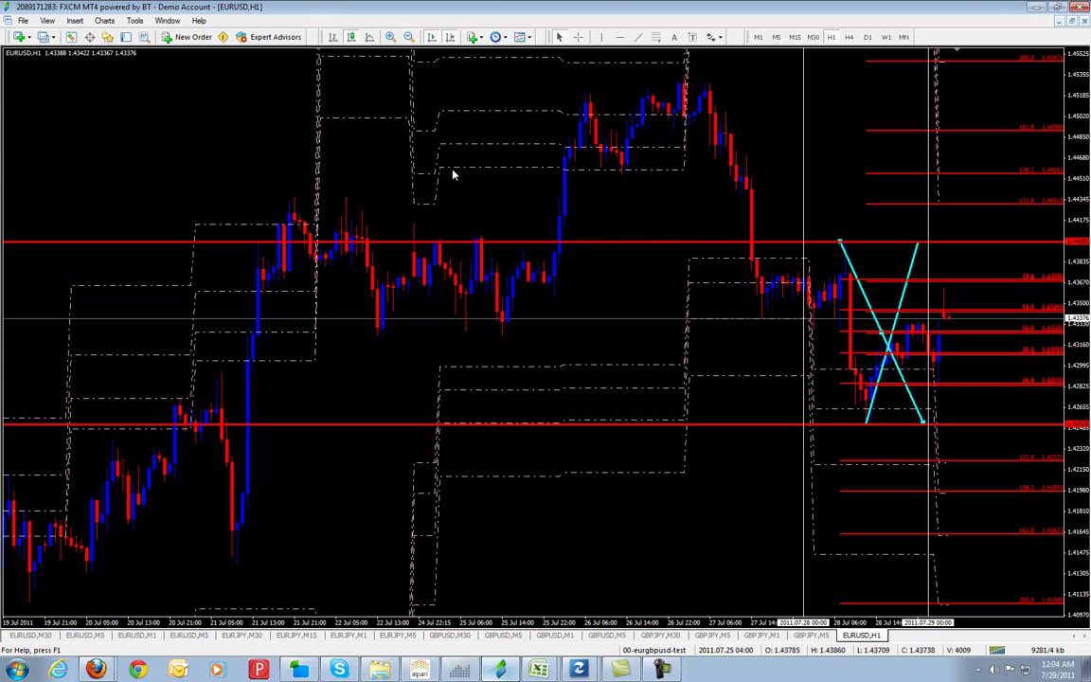
# Remove the Fibot indicator from the EUR/USD H1 chart.
pyautogui.rightClick(621, 183)
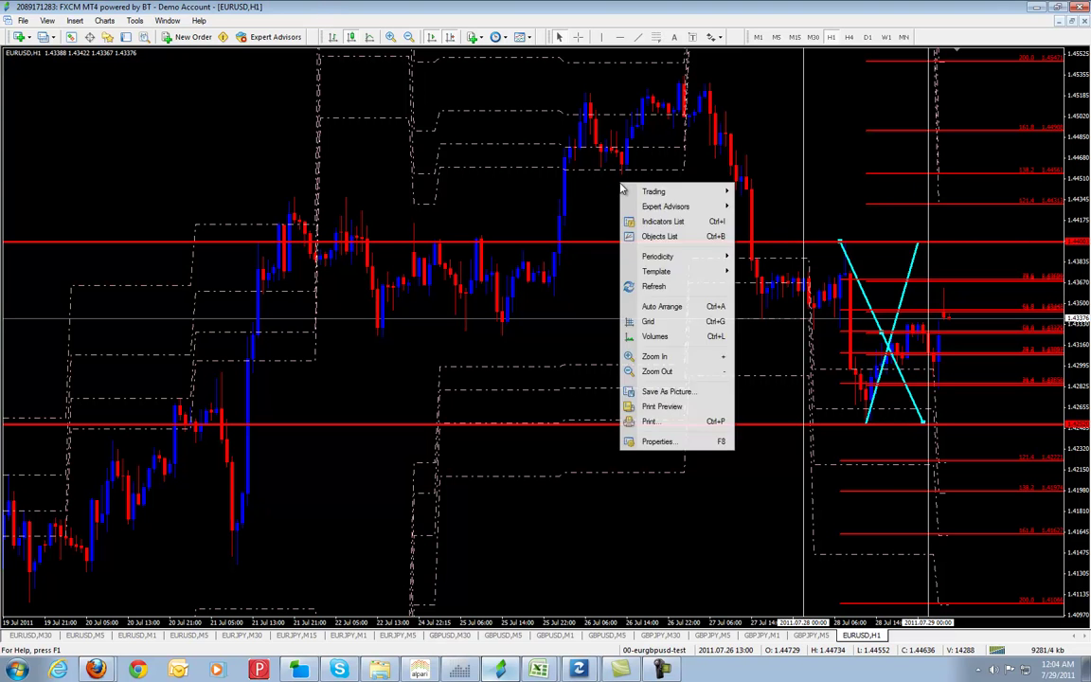
pyautogui.click(663, 221)
pyautogui.click(91, 166)
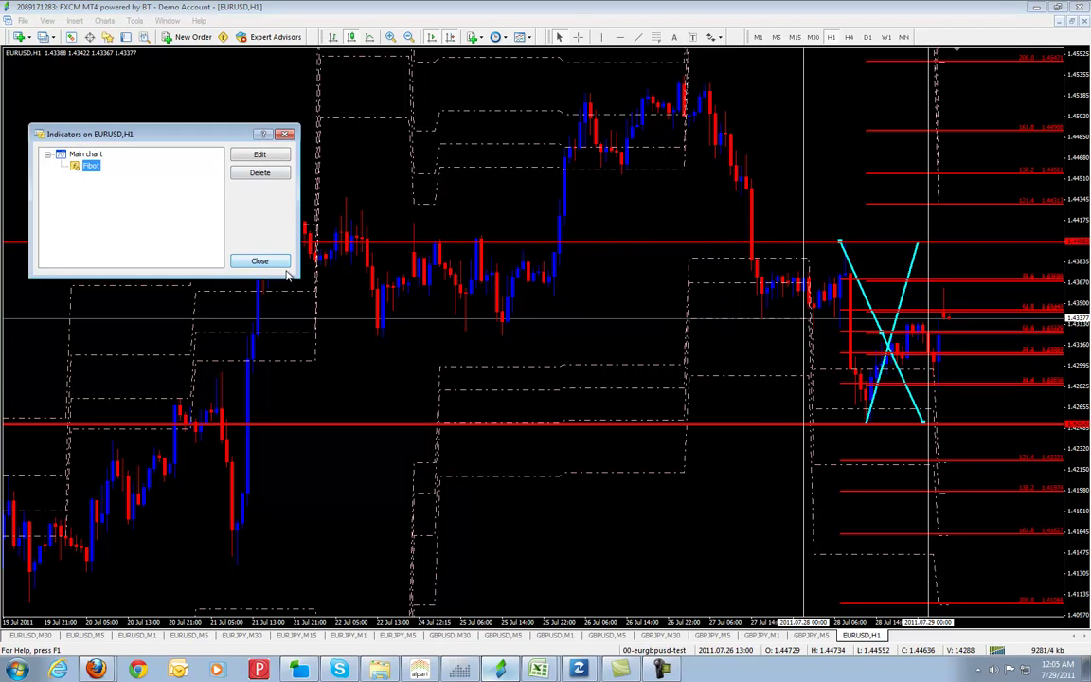
pyautogui.click(266, 175)
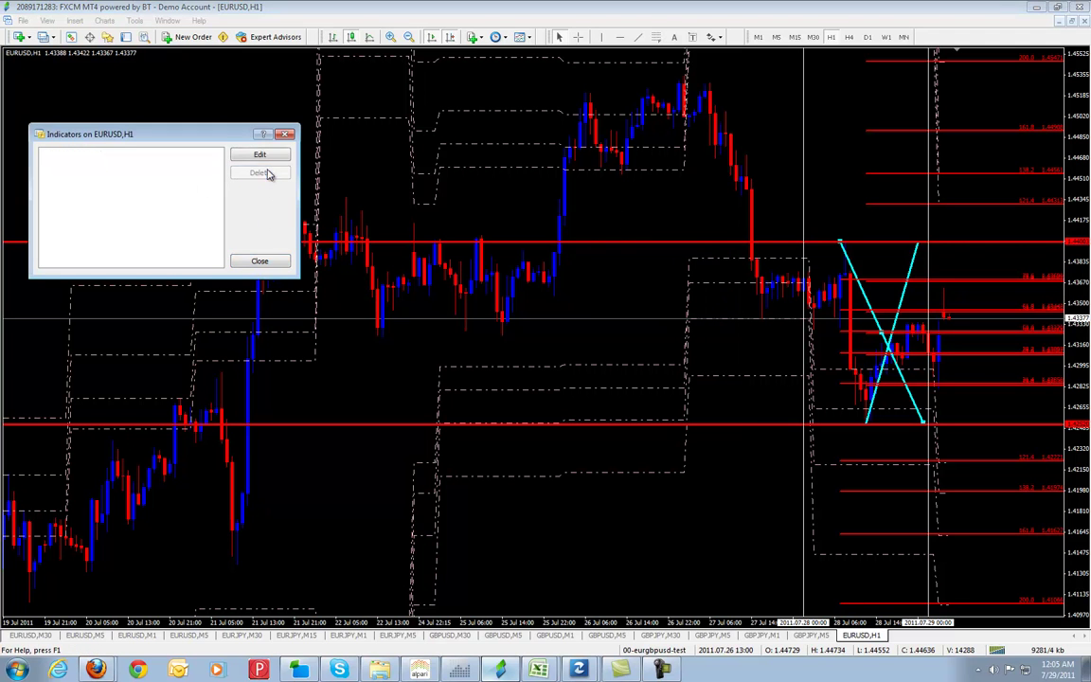
pyautogui.click(264, 260)
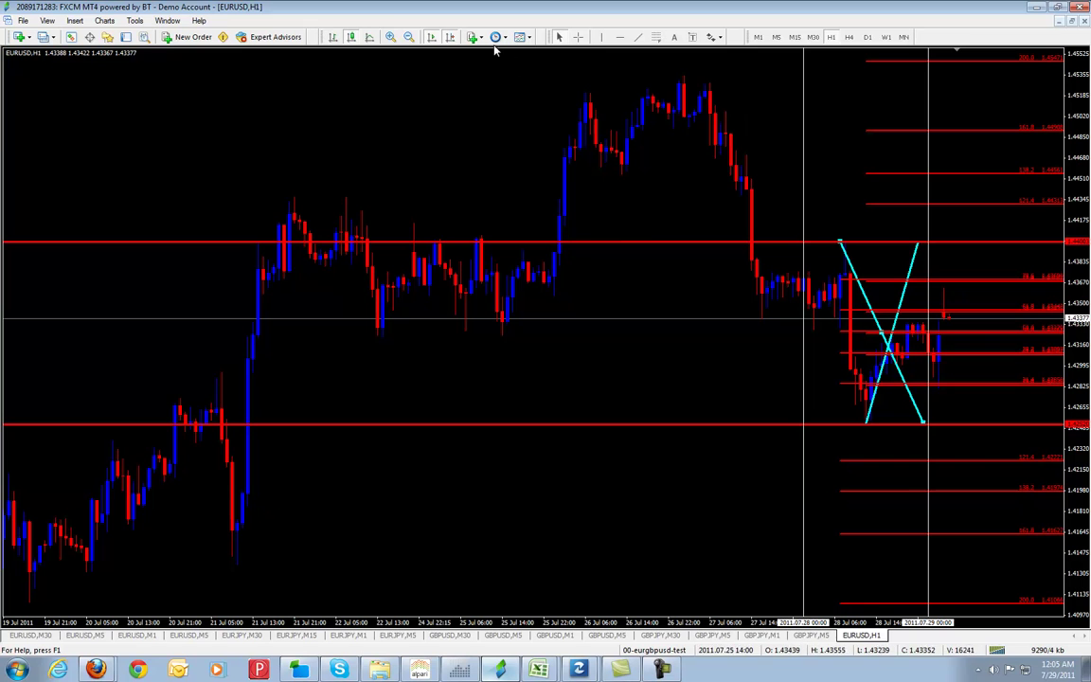
# Realign the upper end of the redrawn Fibonacci retracement with the 28 July high line.
pyautogui.click(390, 36)
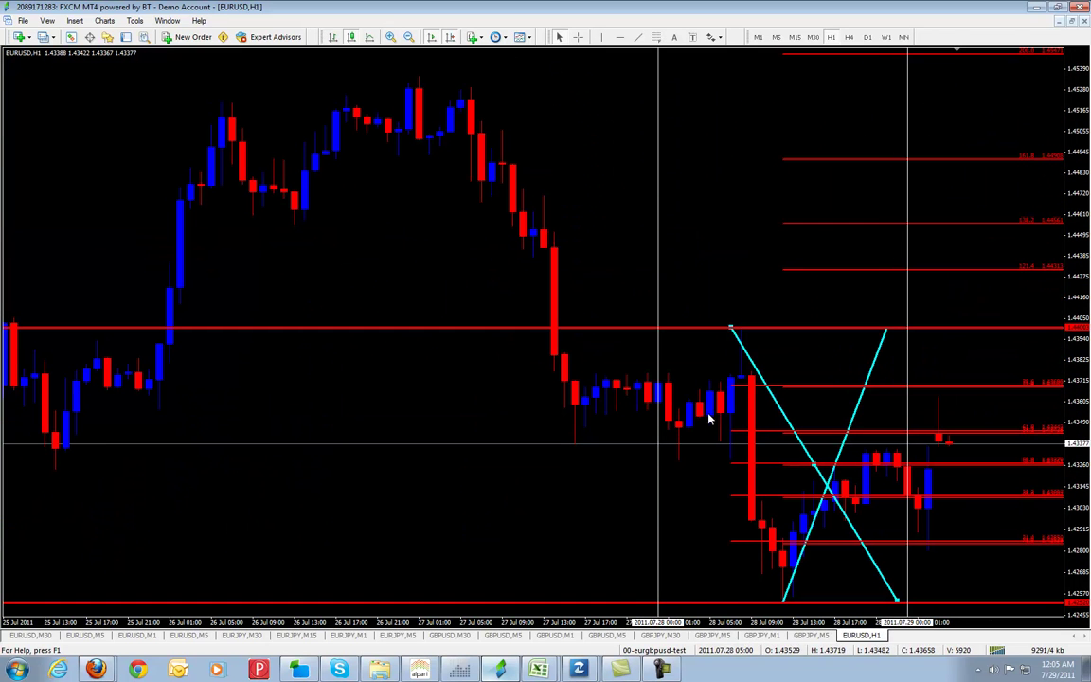
pyautogui.moveTo(730, 330); pyautogui.dragTo(730, 330)
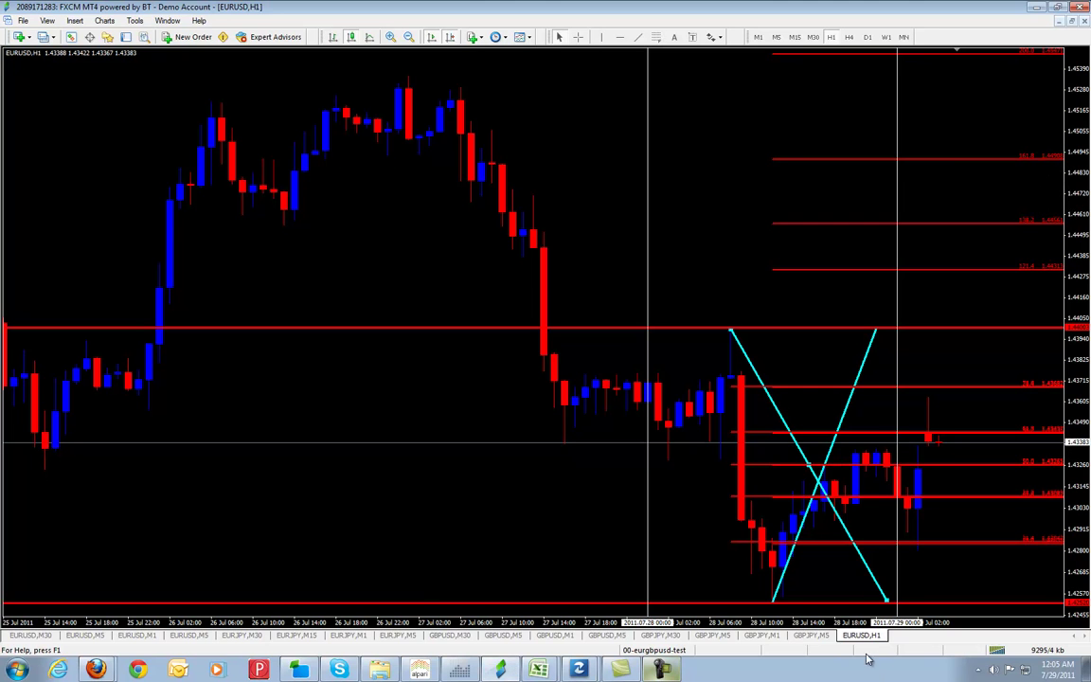
# Switch to the Trading_Console workbook in Excel and highlight the EUR/USD Daily row on the Fibs sheet.
pyautogui.click(541, 670)
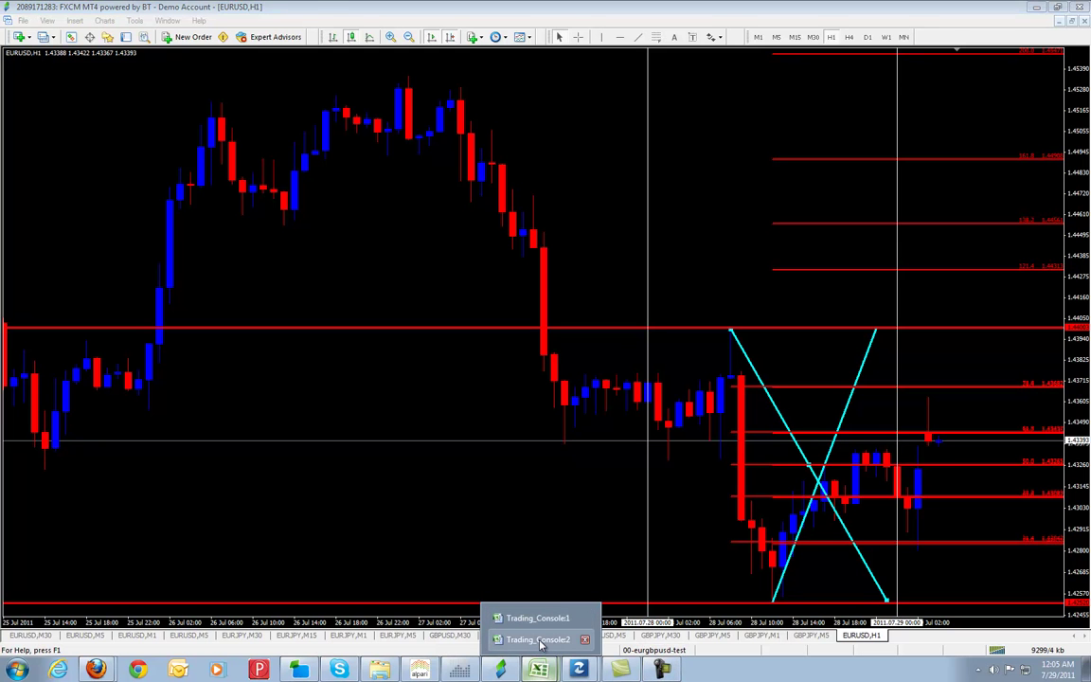
pyautogui.click(538, 640)
pyautogui.click(781, 419)
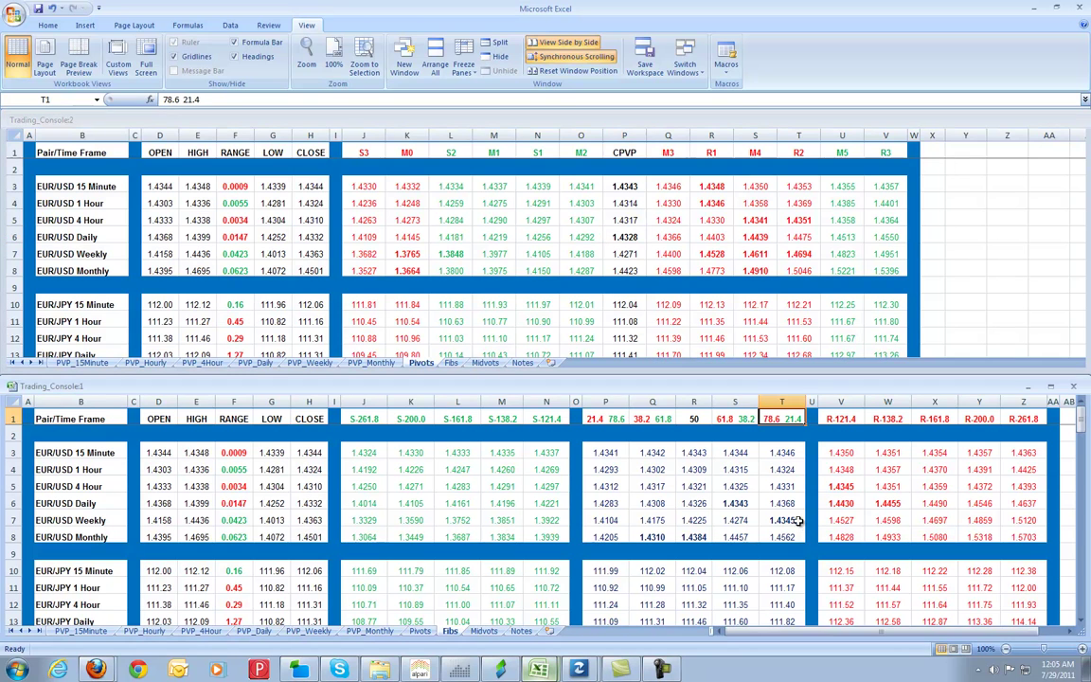
pyautogui.click(735, 487)
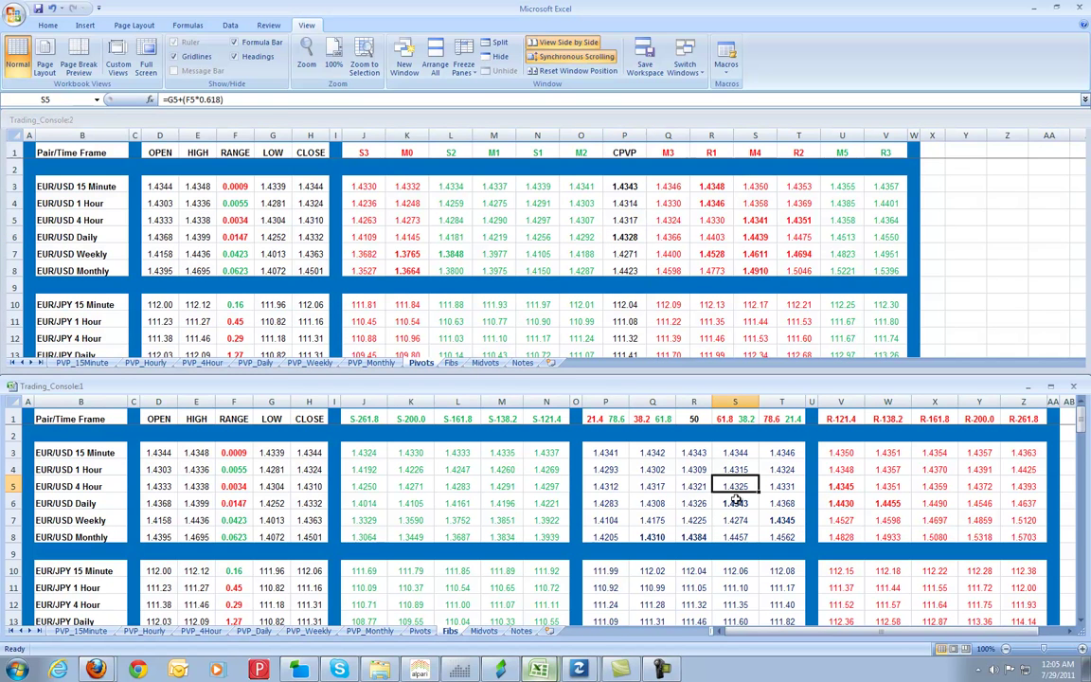
pyautogui.click(12, 503)
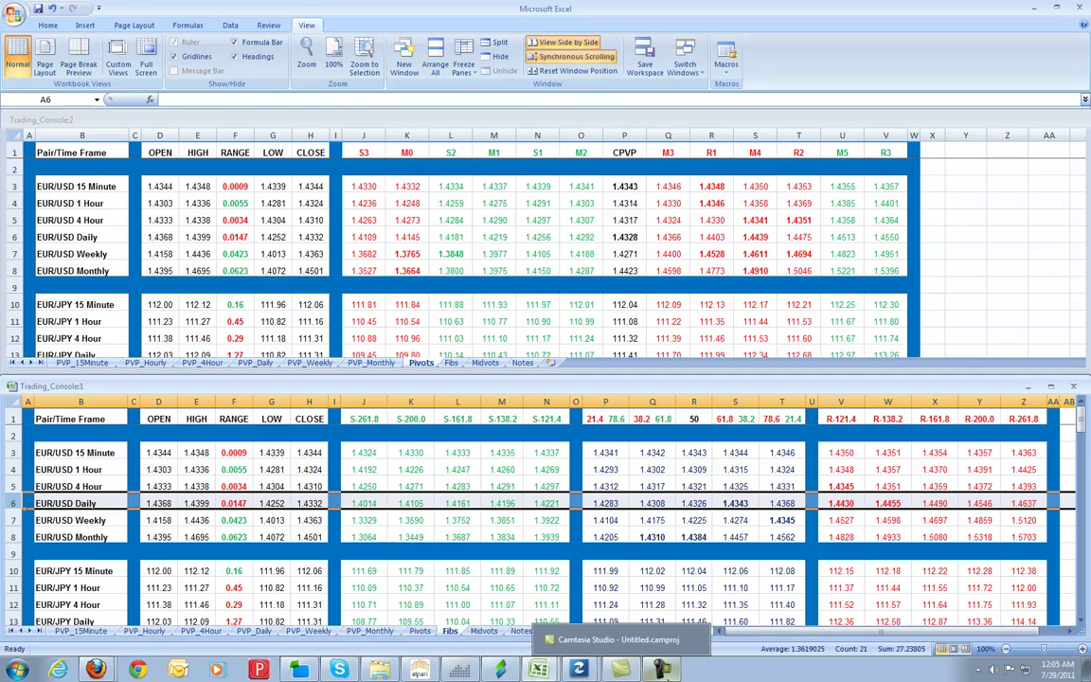
# Check the extension levels on the MetaTrader chart, then return to Excel and compare the EUR/USD Daily R-161.8 value.
pyautogui.click(499, 670)
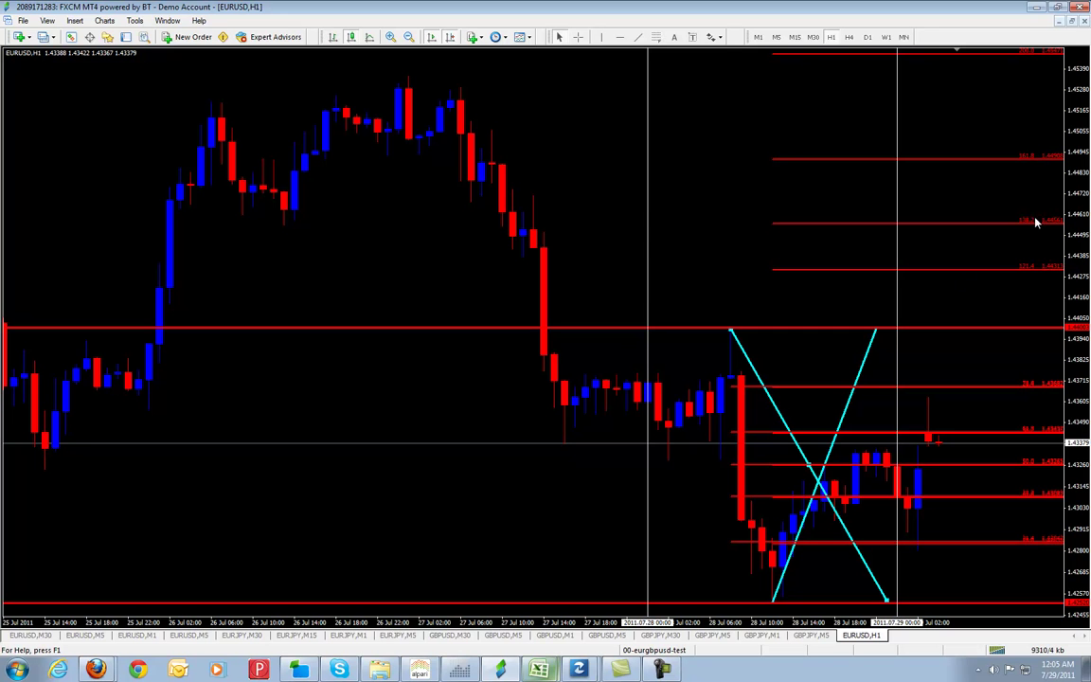
pyautogui.click(1039, 6)
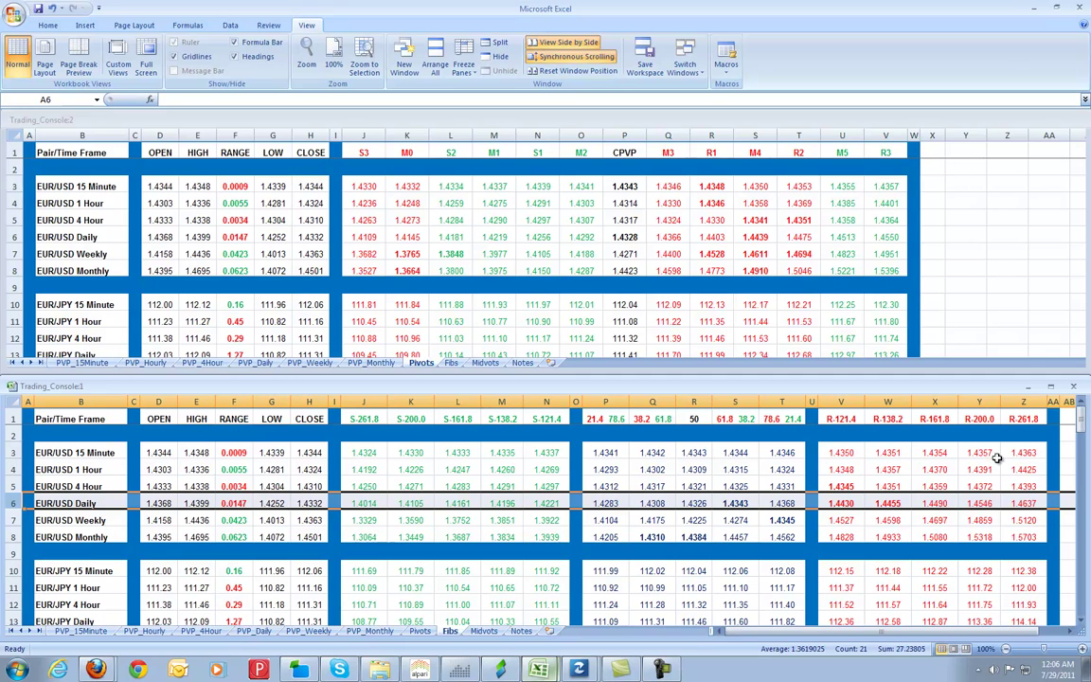
pyautogui.click(934, 504)
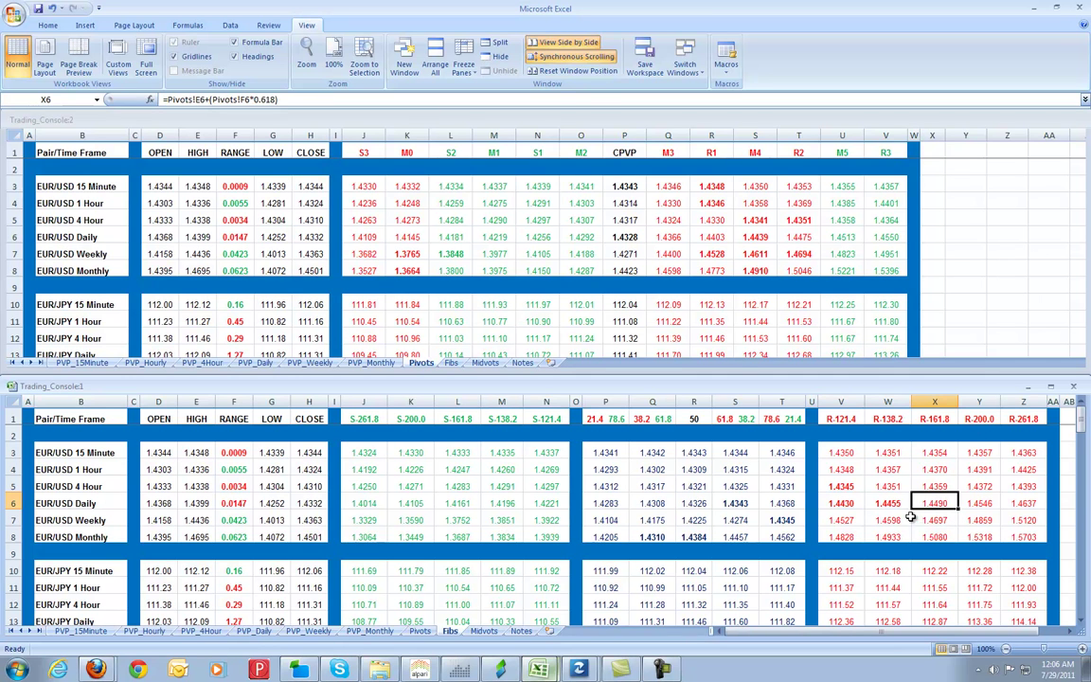
# Switch to MetaTrader and zoom out the EUR/USD H1 chart to examine the extension levels below the 28 July low.
pyautogui.click(1033, 6)
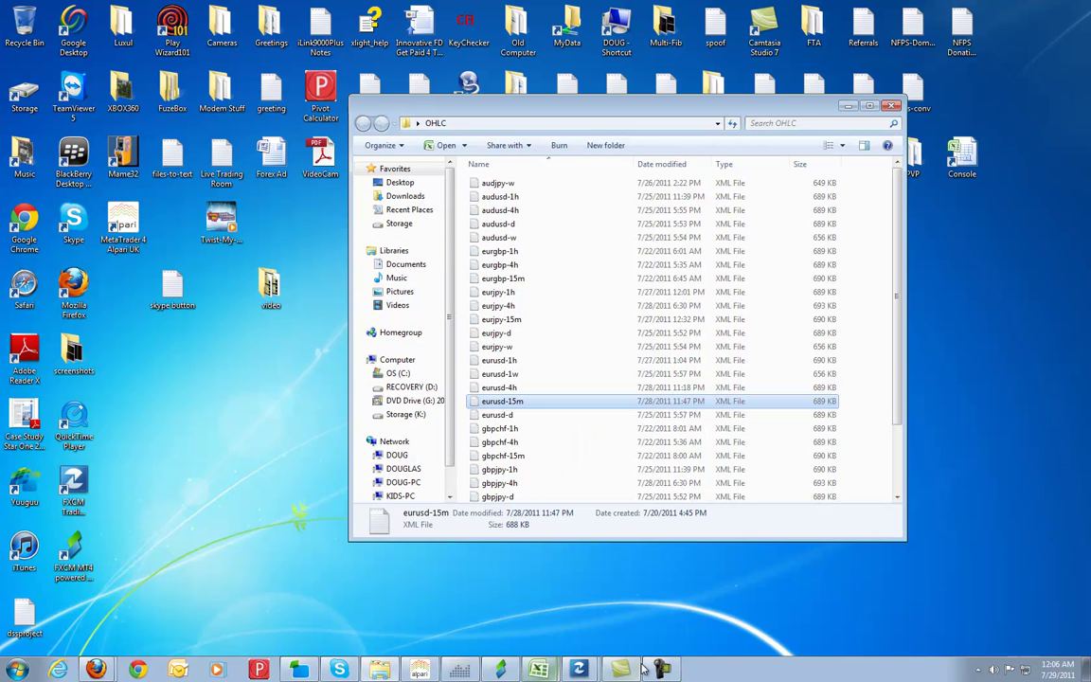
pyautogui.click(509, 670)
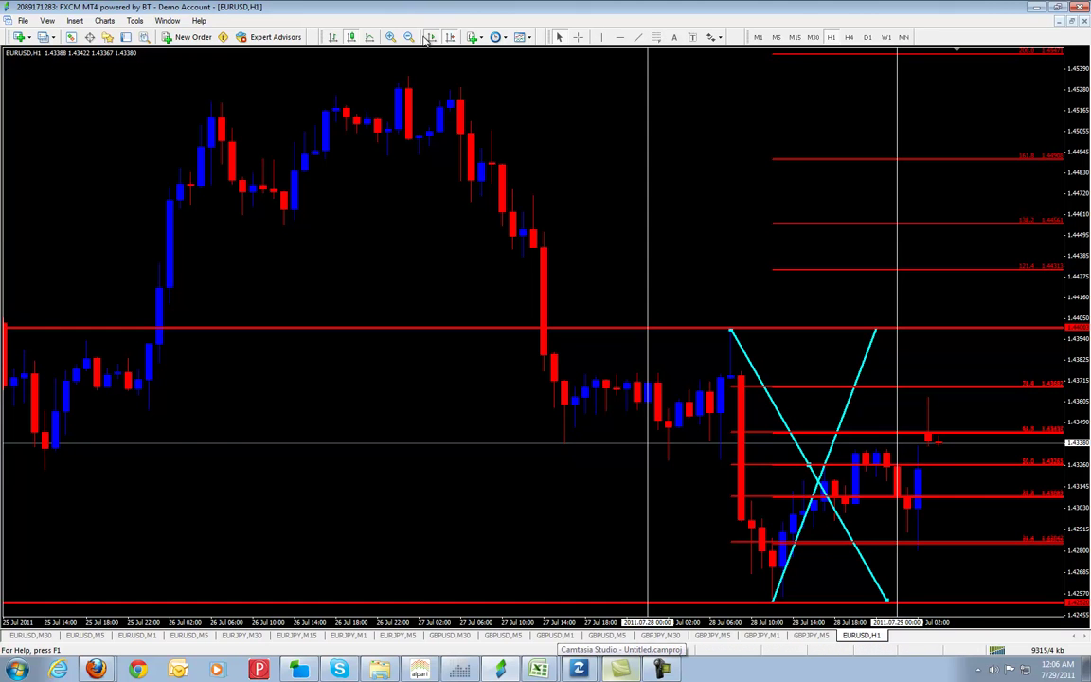
pyautogui.click(408, 36)
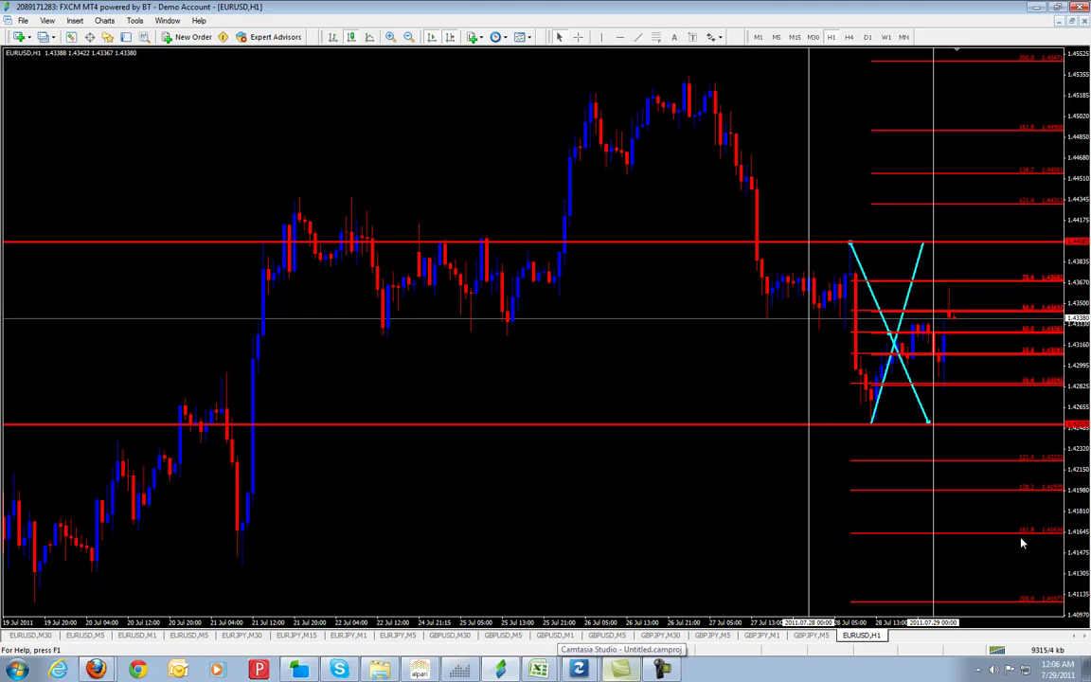
pyautogui.scroll(-1, 1041, 542)
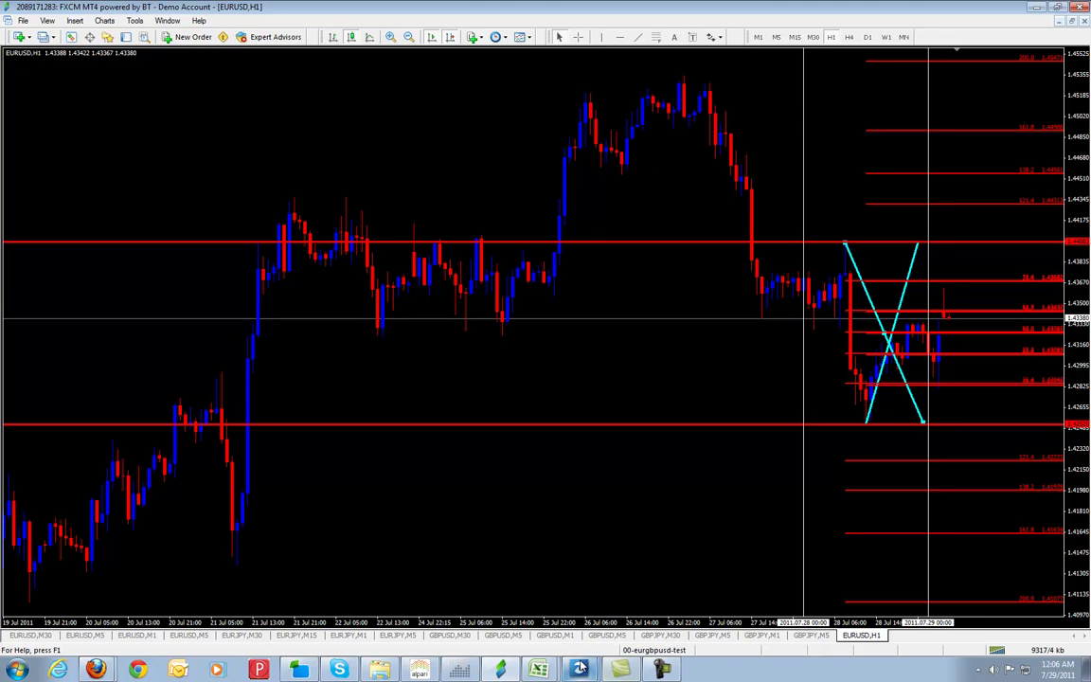
# Return to the Trading_Console workbook in Excel and compare the EUR/USD Daily S-161.8 value on the Fibs sheet.
pyautogui.click(542, 671)
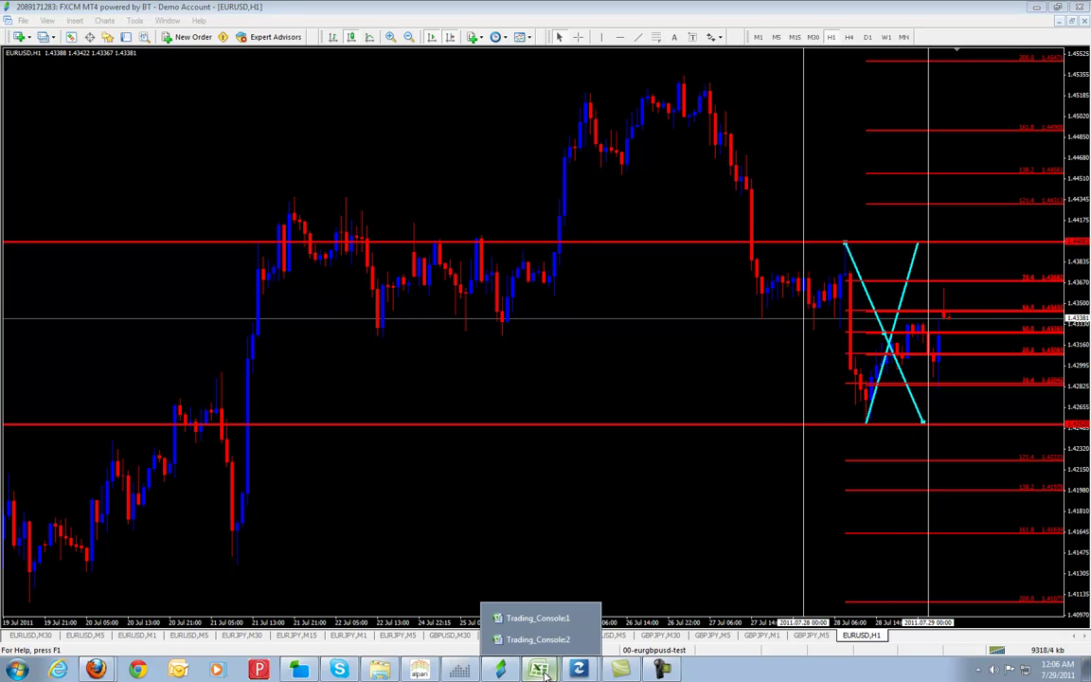
pyautogui.click(547, 638)
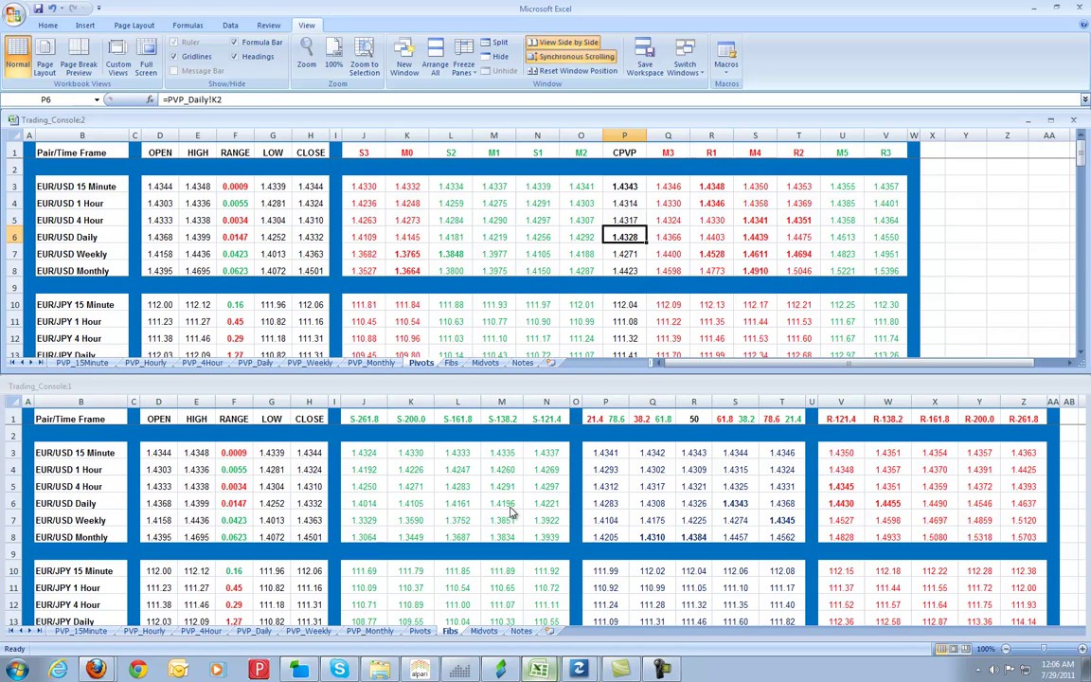
pyautogui.click(464, 504)
pyautogui.click(465, 505)
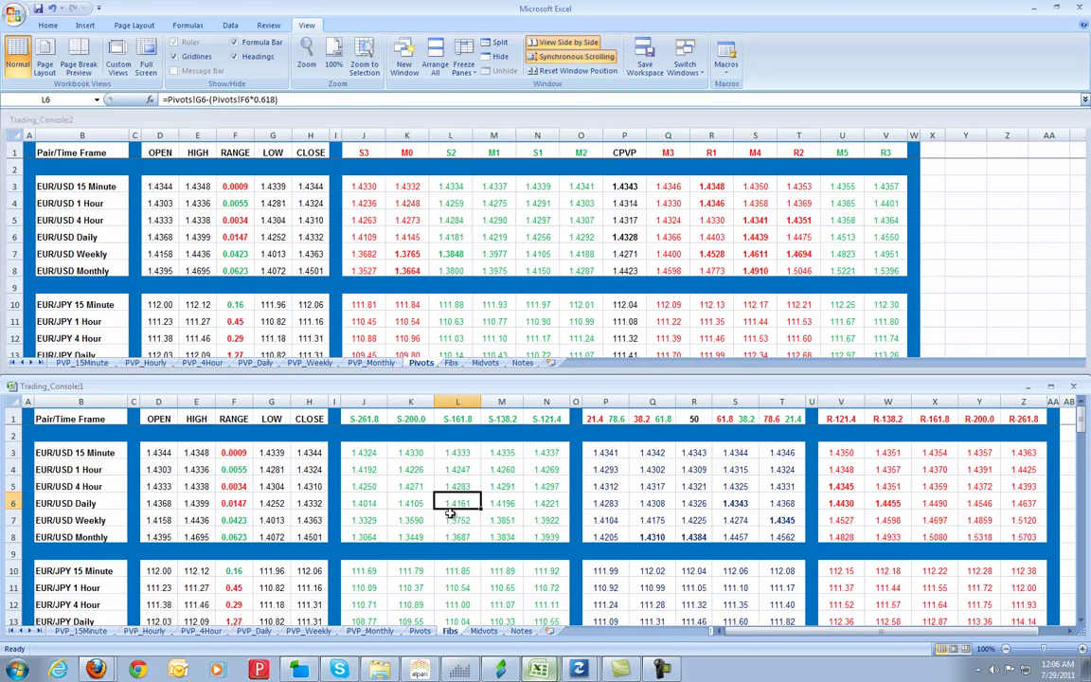
# Switch back to MetaTrader and adjust the end points of both Fibonacci retracements against the 28 July high and low lines.
pyautogui.hotkey('alt', 'Tab')
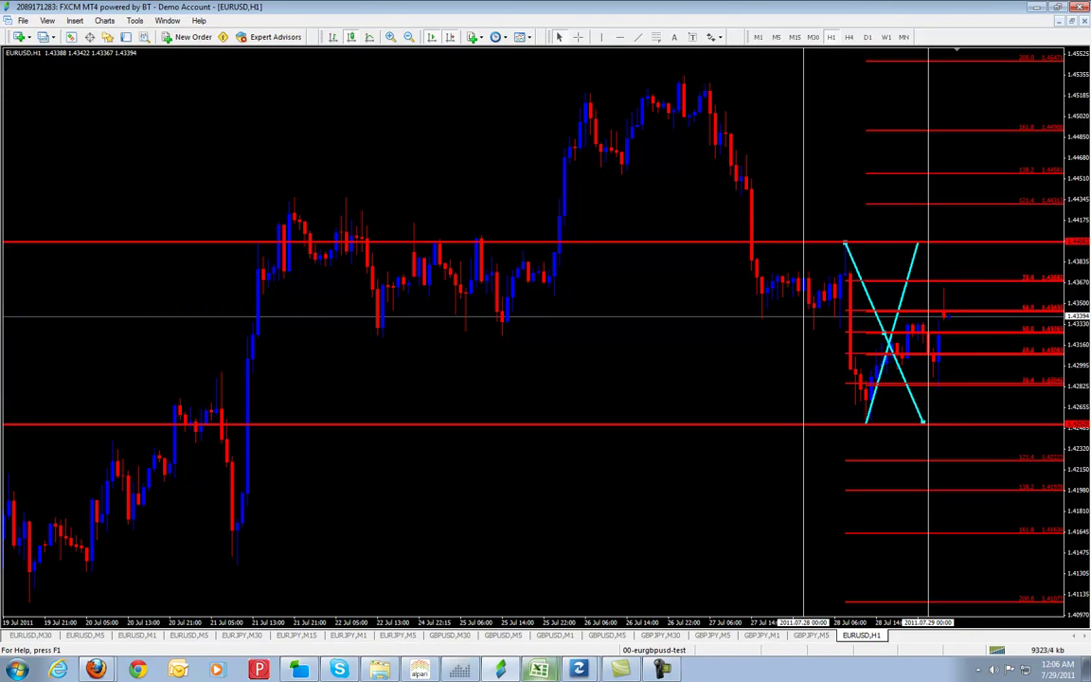
pyautogui.moveTo(844, 243); pyautogui.dragTo(841, 243)
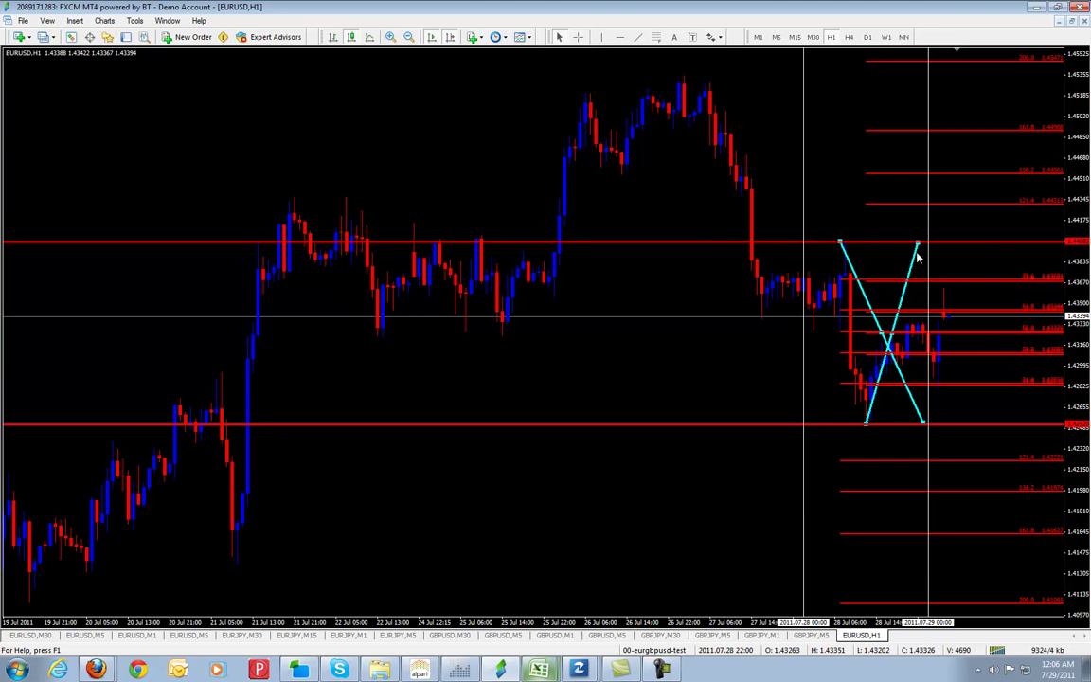
pyautogui.moveTo(919, 246); pyautogui.dragTo(918, 243)
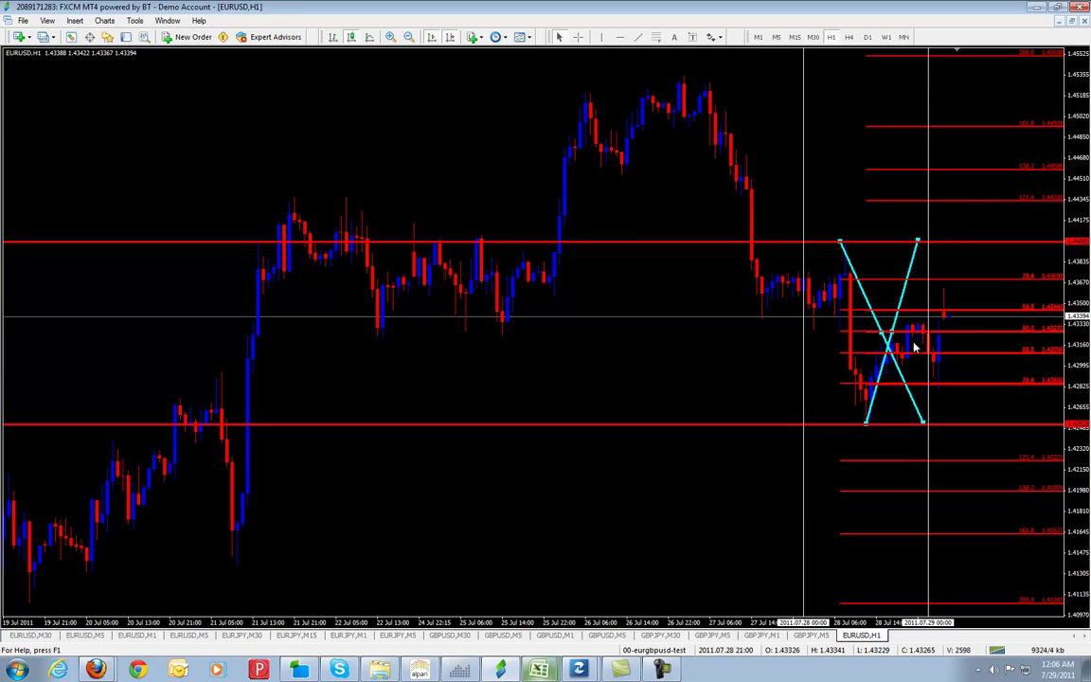
pyautogui.moveTo(923, 422); pyautogui.dragTo(924, 426)
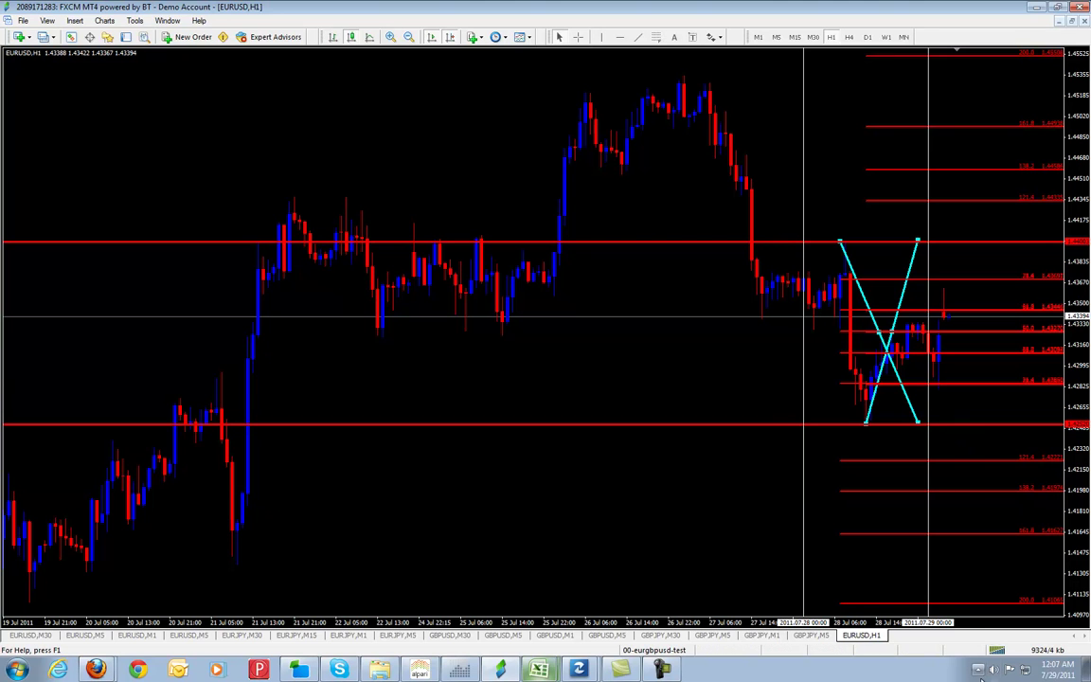
# Delete both Fibonacci retracements and the horizontal high and low lines from the EUR/USD H1 chart.
pyautogui.rightClick(852, 270)
pyautogui.click(901, 322)
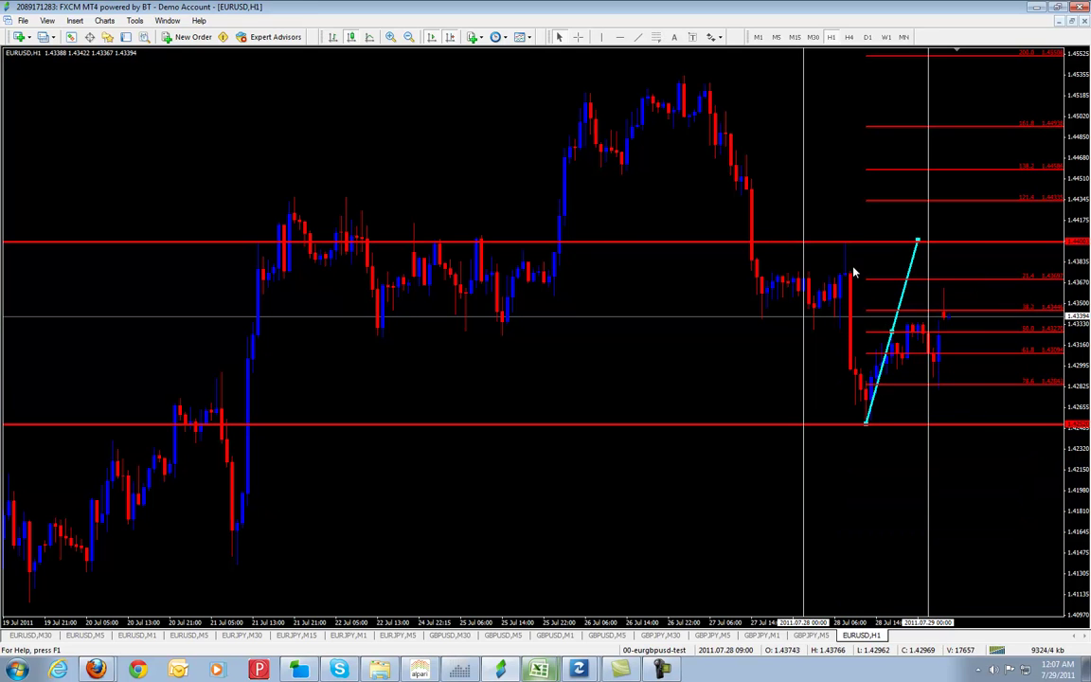
pyautogui.rightClick(898, 276)
pyautogui.click(969, 314)
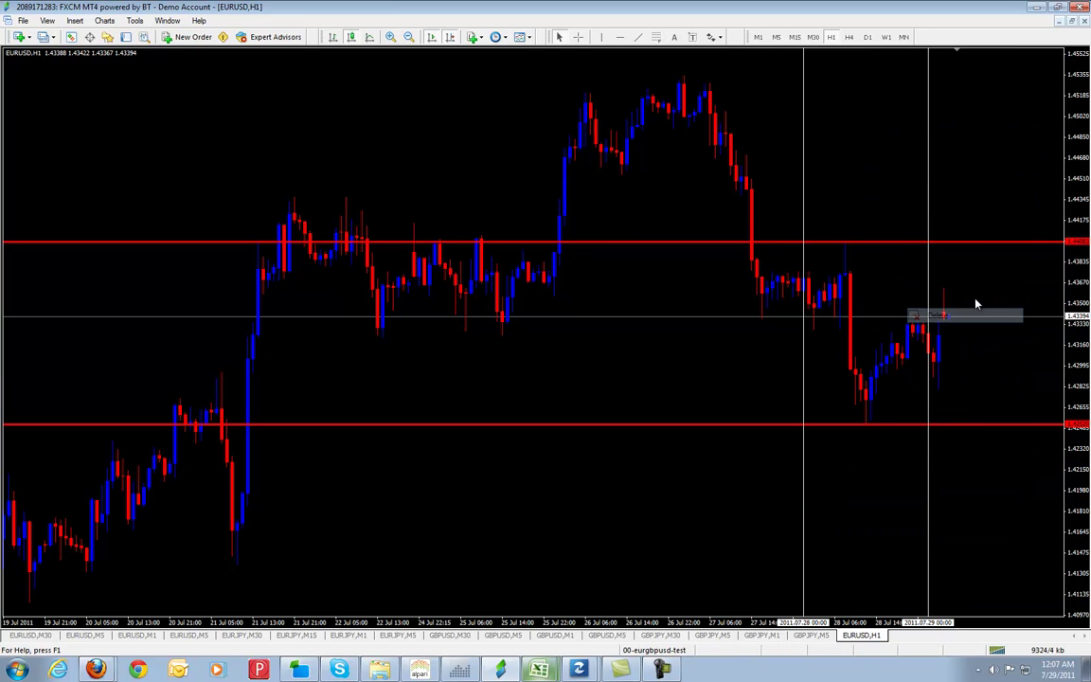
pyautogui.rightClick(1021, 244)
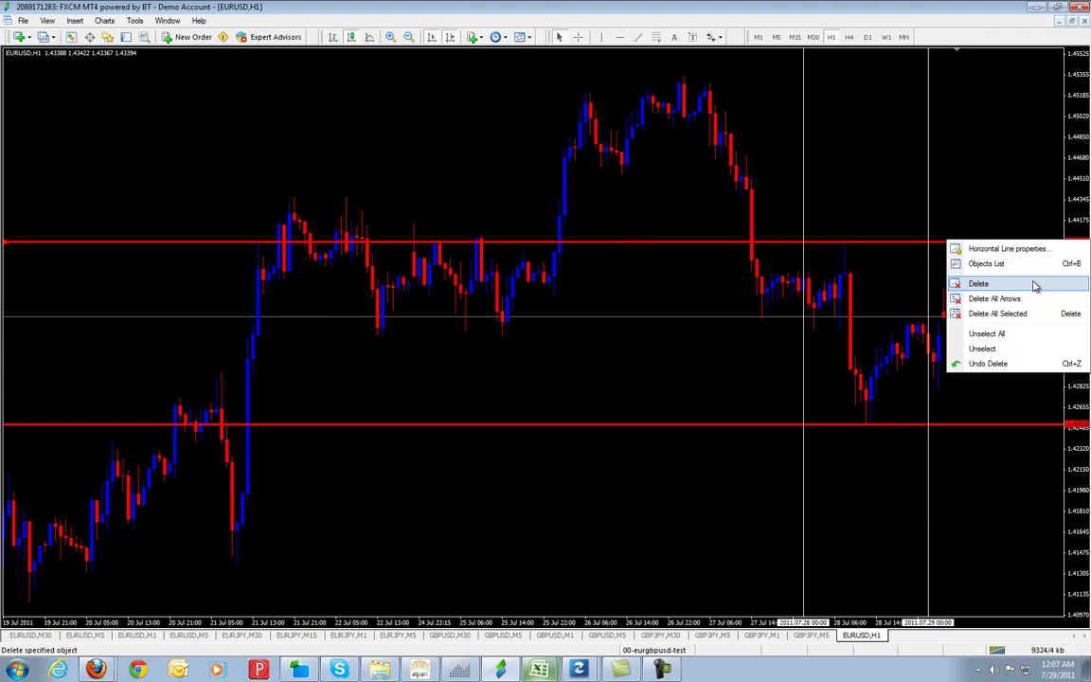
pyautogui.click(1035, 286)
pyautogui.rightClick(1017, 427)
pyautogui.click(1008, 471)
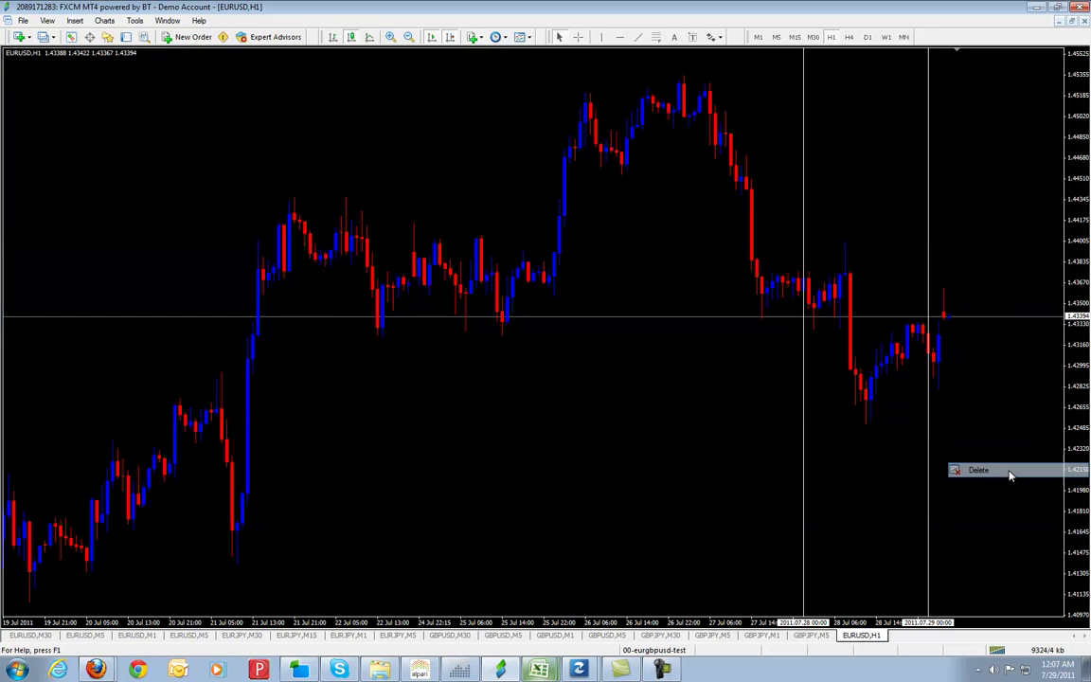
# Change the EUR/USD chart to the M5 timeframe and delete its two vertical lines from the list of chart objects.
pyautogui.click(776, 37)
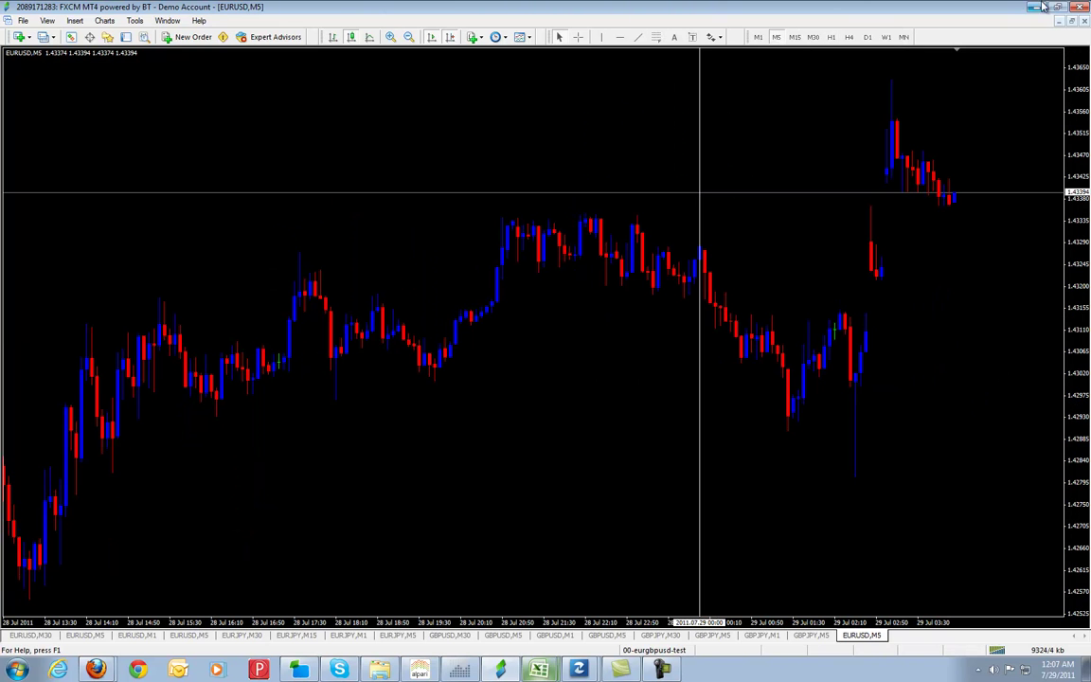
pyautogui.rightClick(567, 133)
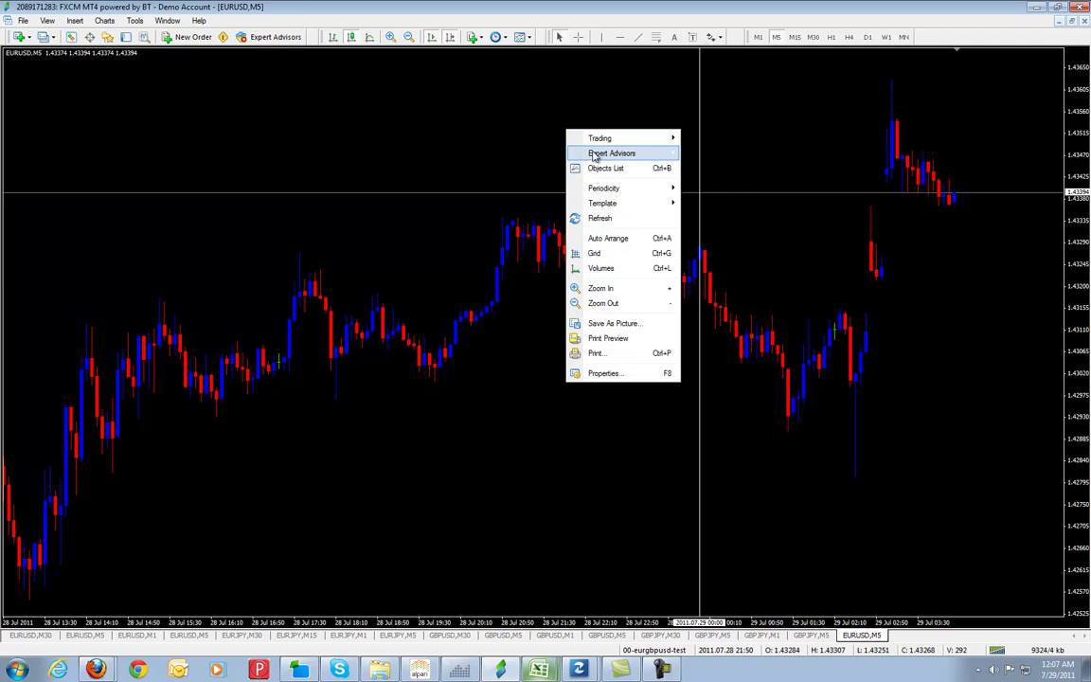
pyautogui.click(615, 176)
pyautogui.click(312, 243)
pyautogui.click(516, 261)
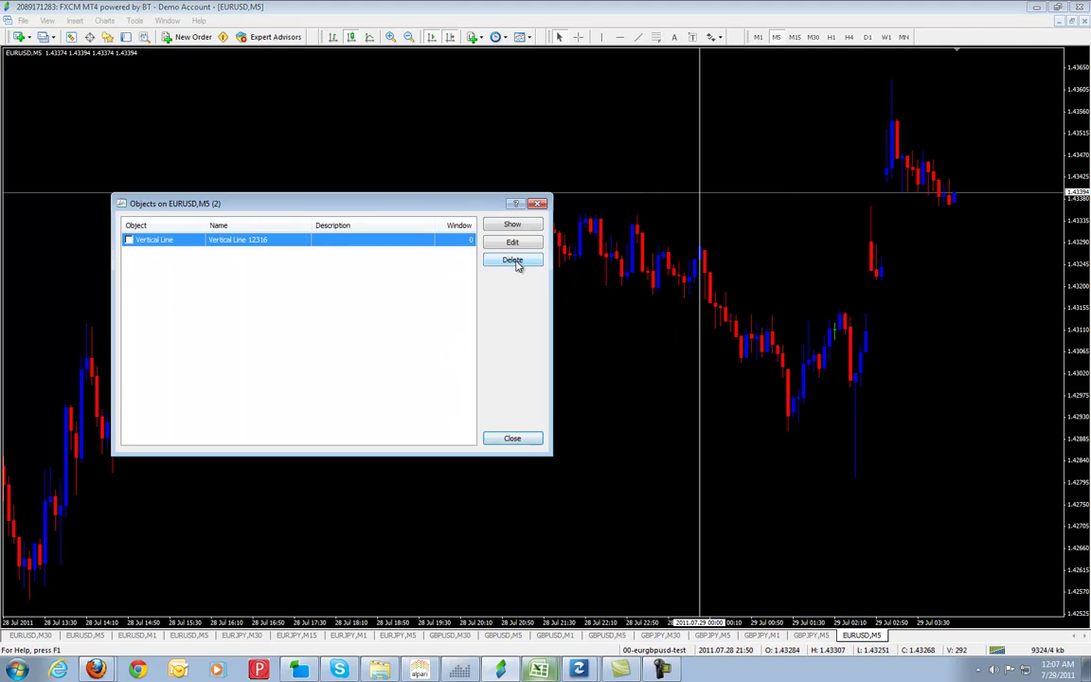
pyautogui.click(514, 260)
pyautogui.click(523, 441)
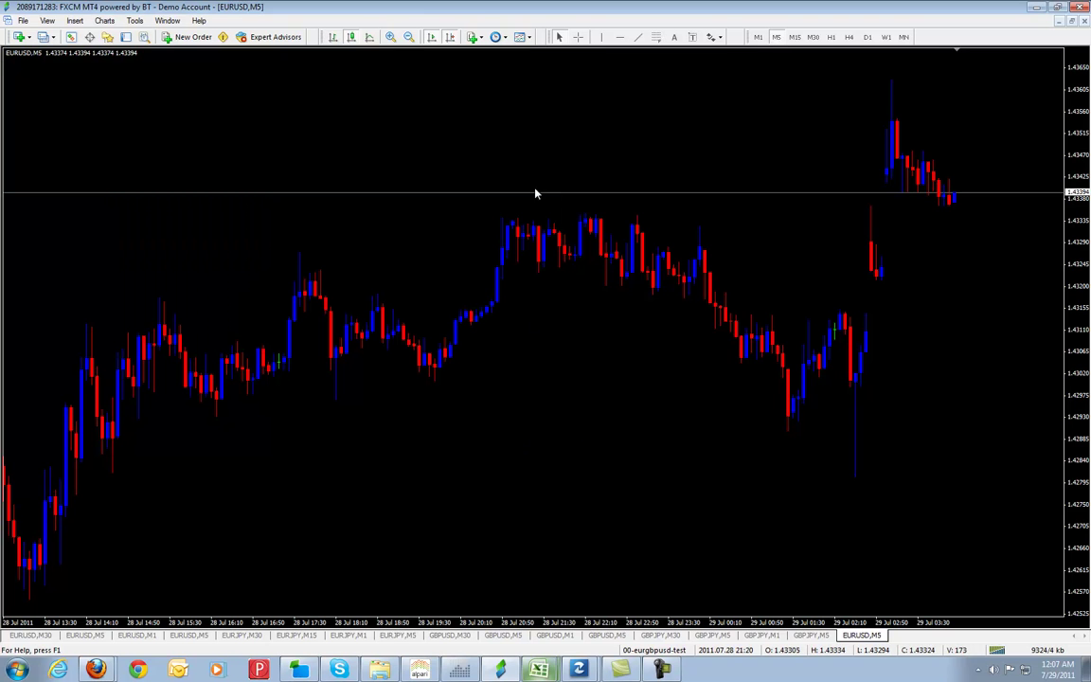
pyautogui.click(432, 38)
pyautogui.click(432, 42)
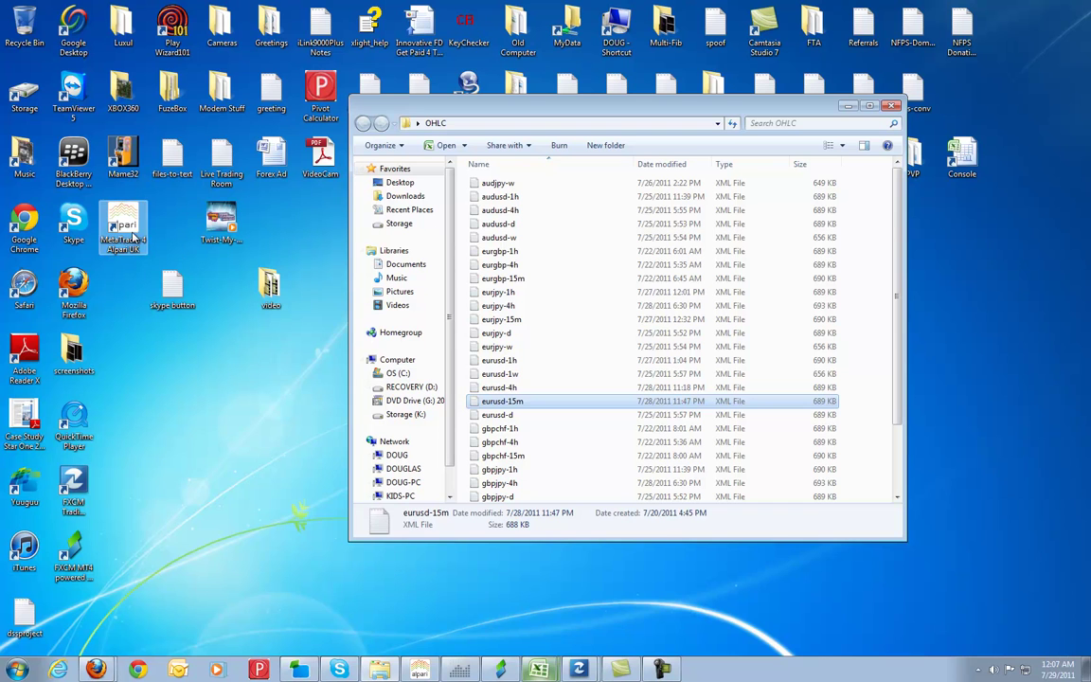
# Switch to the Trading_Console workbook in Excel and bring its Fibs sheet into focus.
pyautogui.click(538, 670)
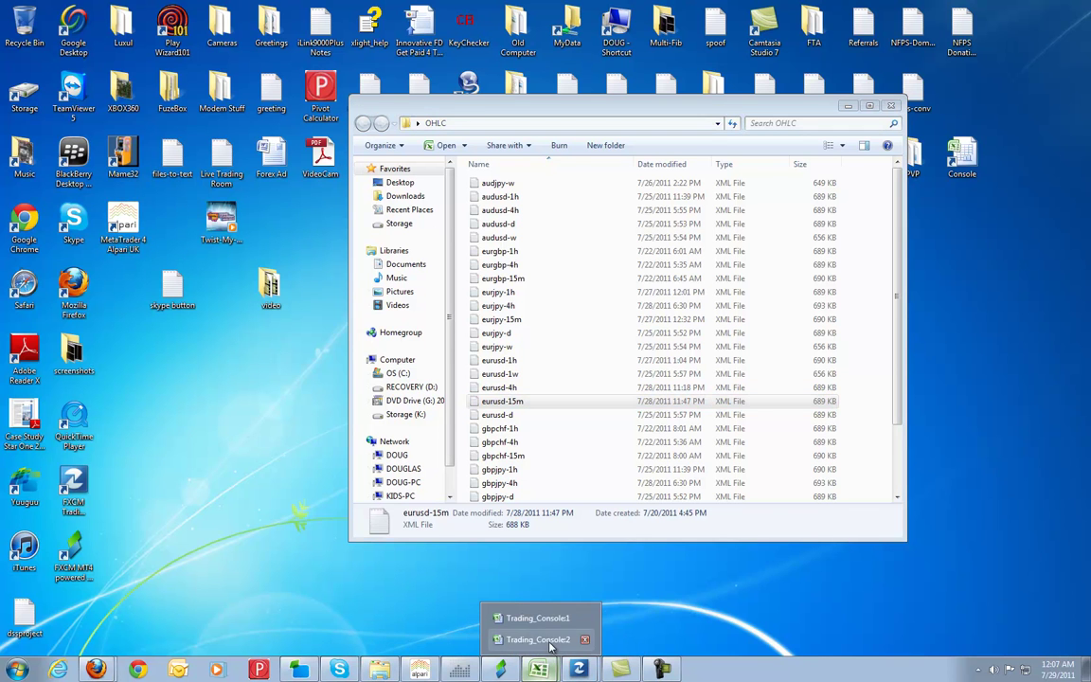
pyautogui.click(547, 641)
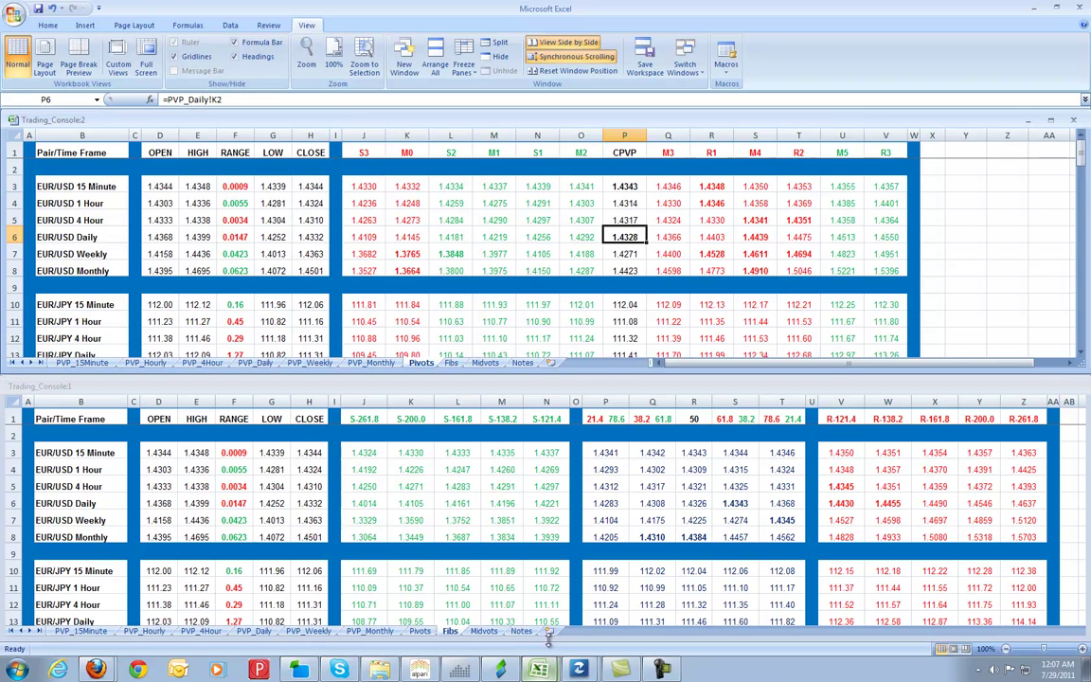
pyautogui.click(733, 530)
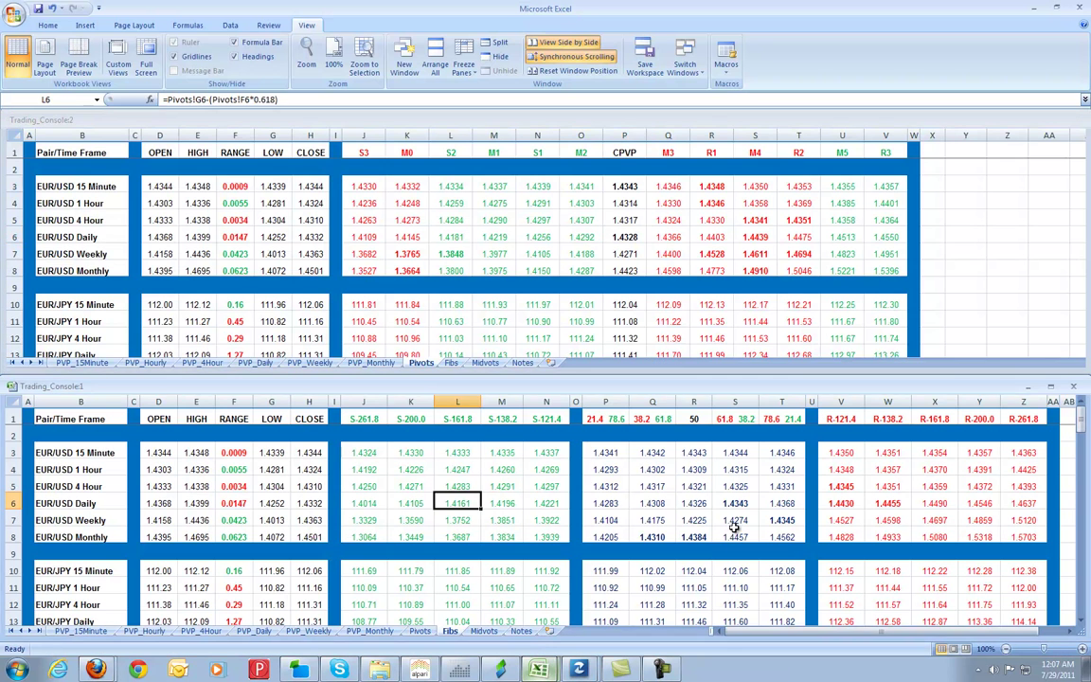
pyautogui.click(661, 670)
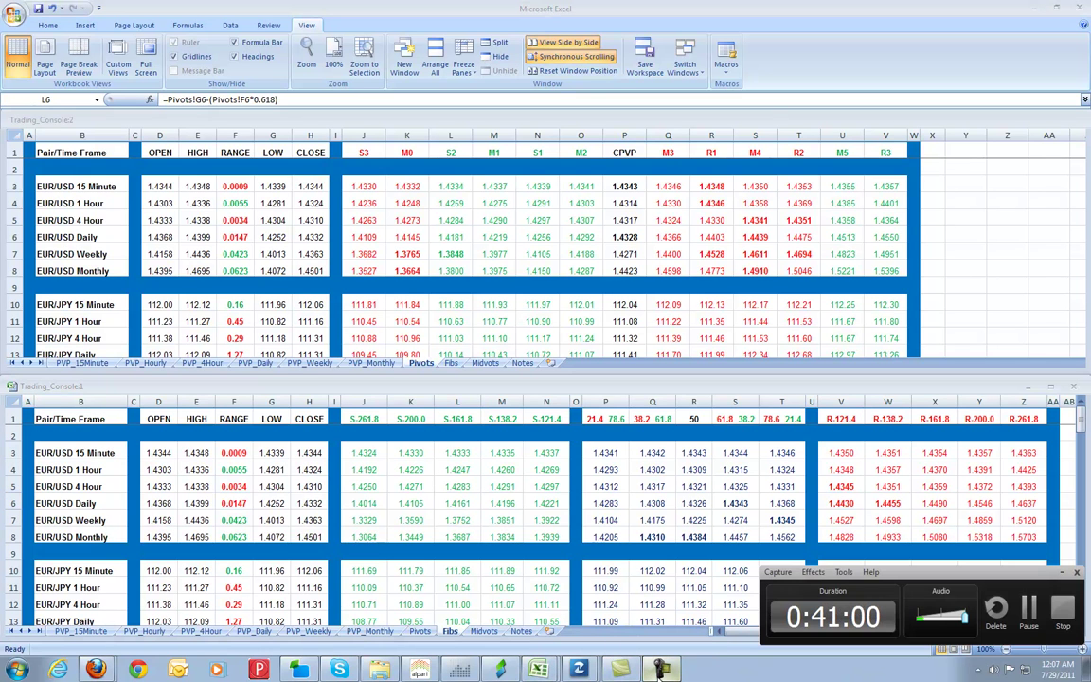
pyautogui.click(660, 669)
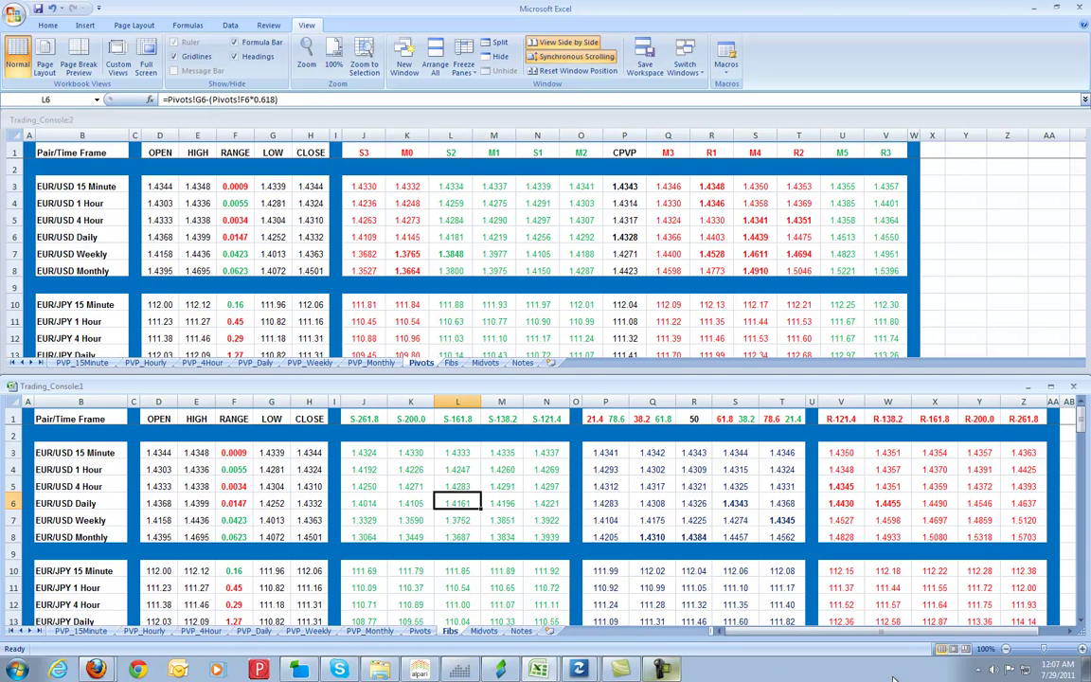
# Examine the EUR/USD retracement values on the Fibs sheet, from 38.2 to 78.6, alongside the Pivots sheet.
pyautogui.click(773, 467)
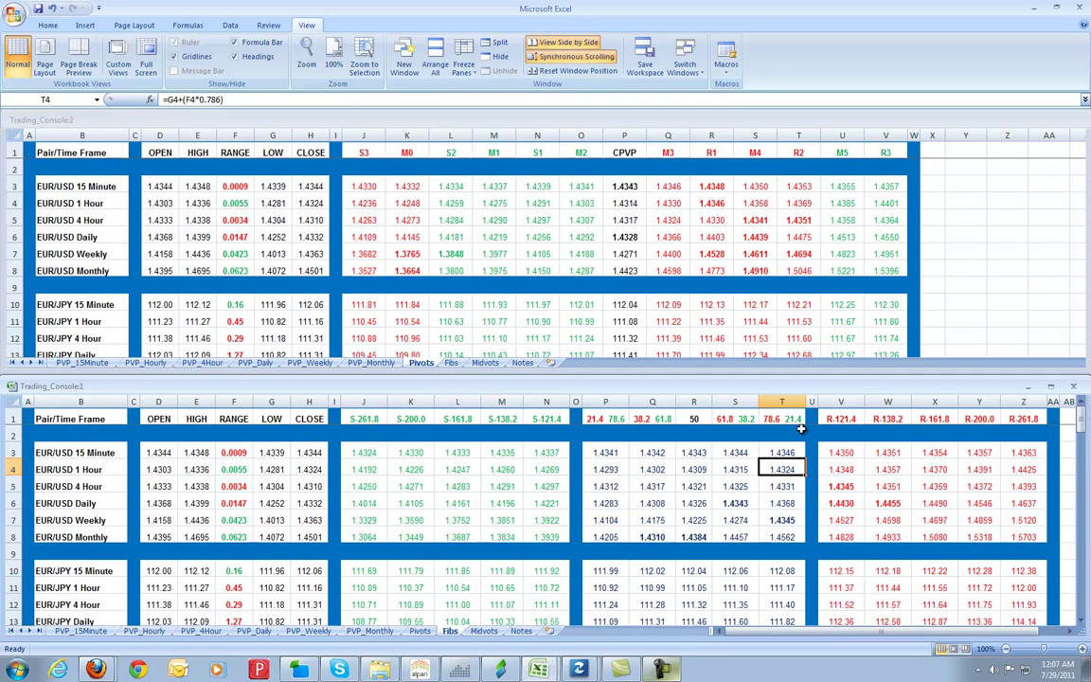
pyautogui.click(653, 520)
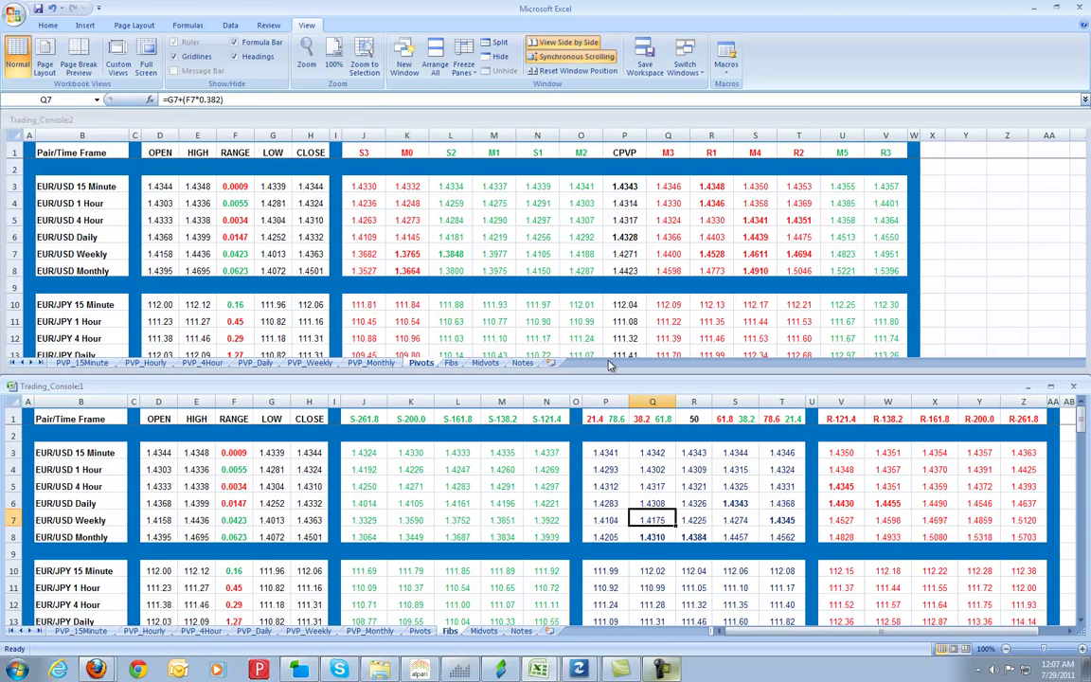
pyautogui.click(737, 501)
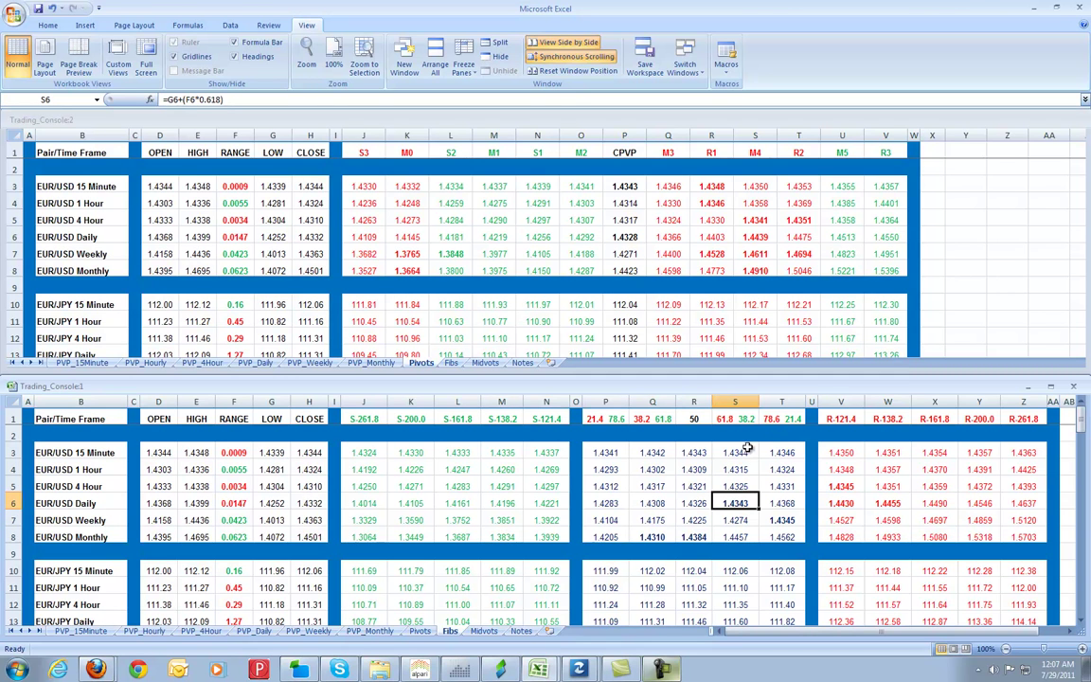
pyautogui.click(682, 503)
pyautogui.click(668, 187)
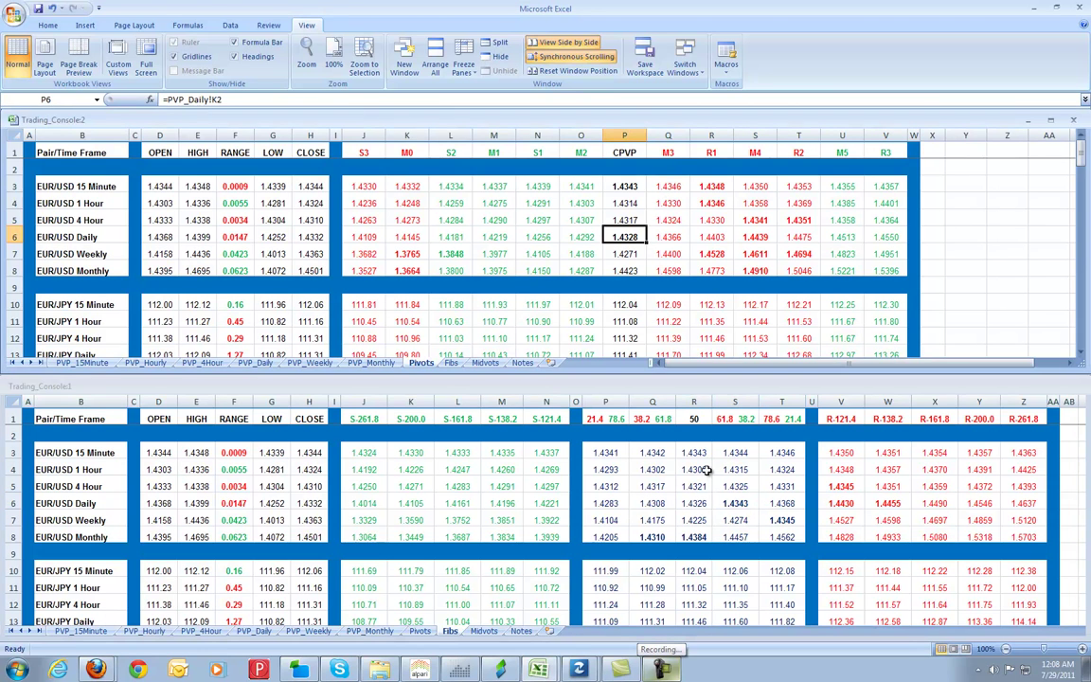
pyautogui.click(708, 501)
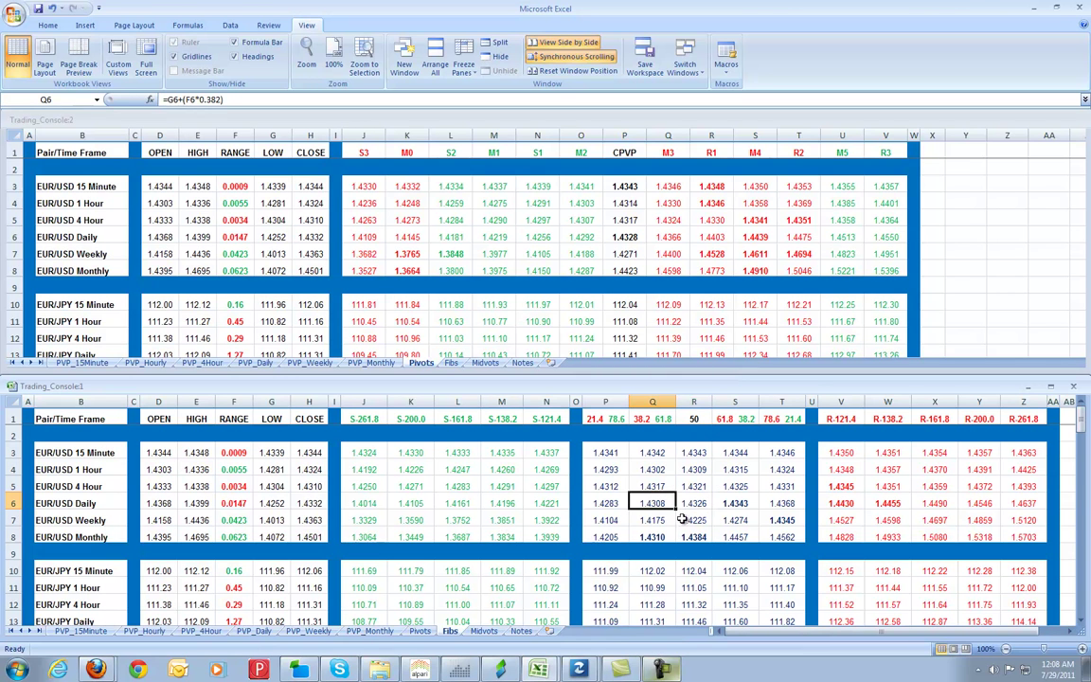
# Review the EUR/USD Daily 61.8, 50 and 38.2 formulas, then the 4 Hour 38.2 level and the Weekly range.
pyautogui.click(417, 535)
pyautogui.click(738, 502)
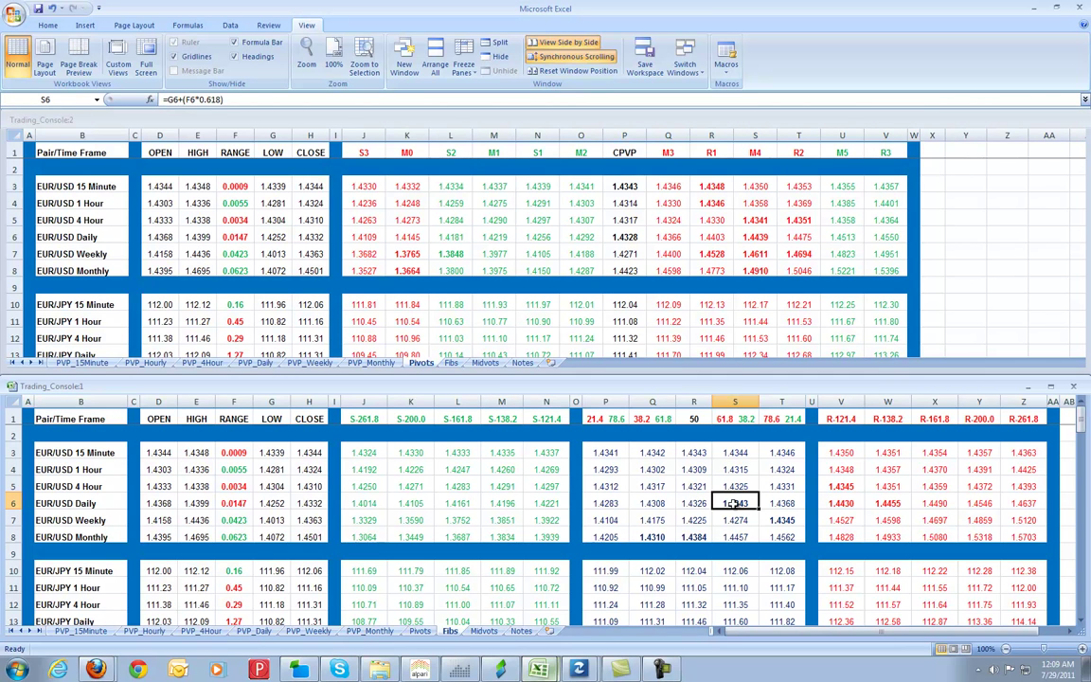
pyautogui.press('Left')
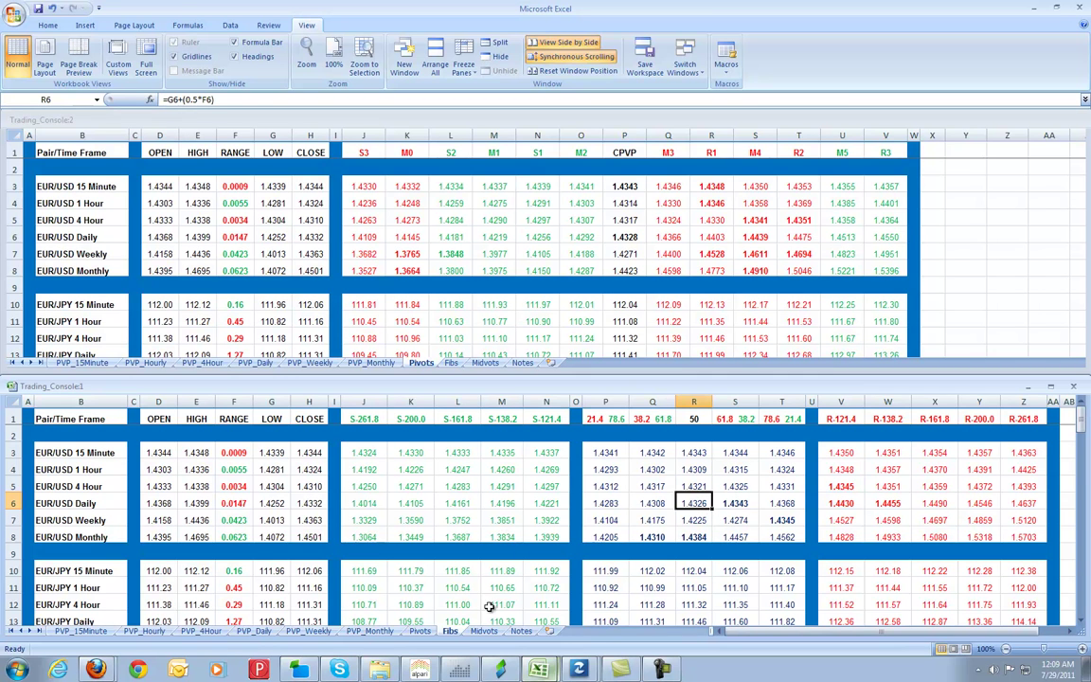
pyautogui.click(650, 502)
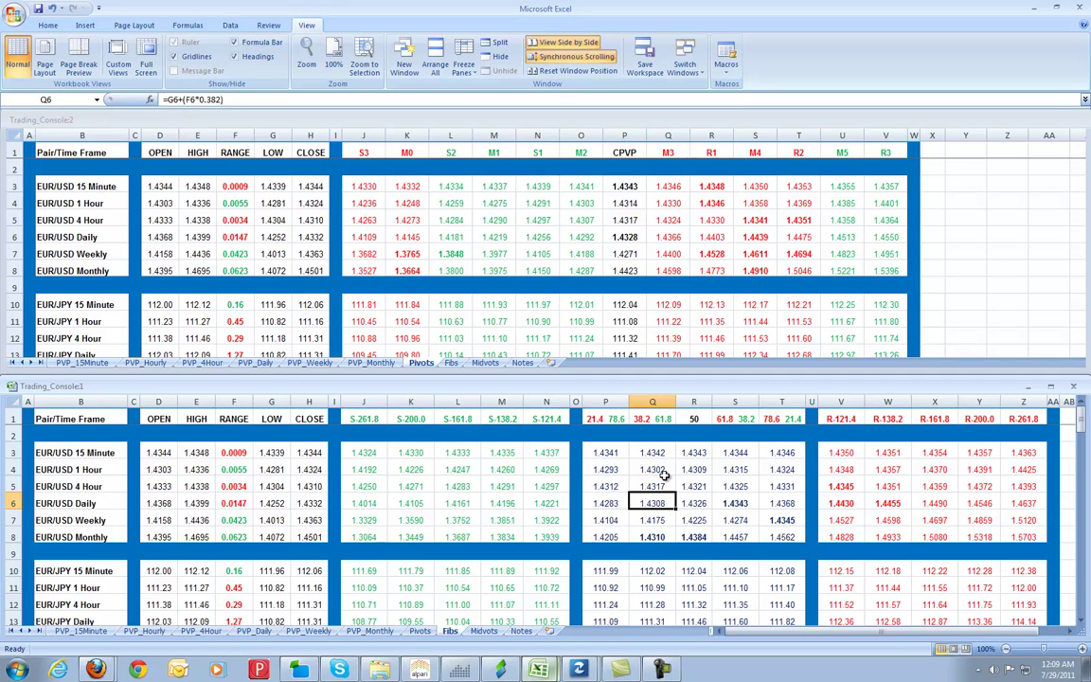
pyautogui.click(661, 482)
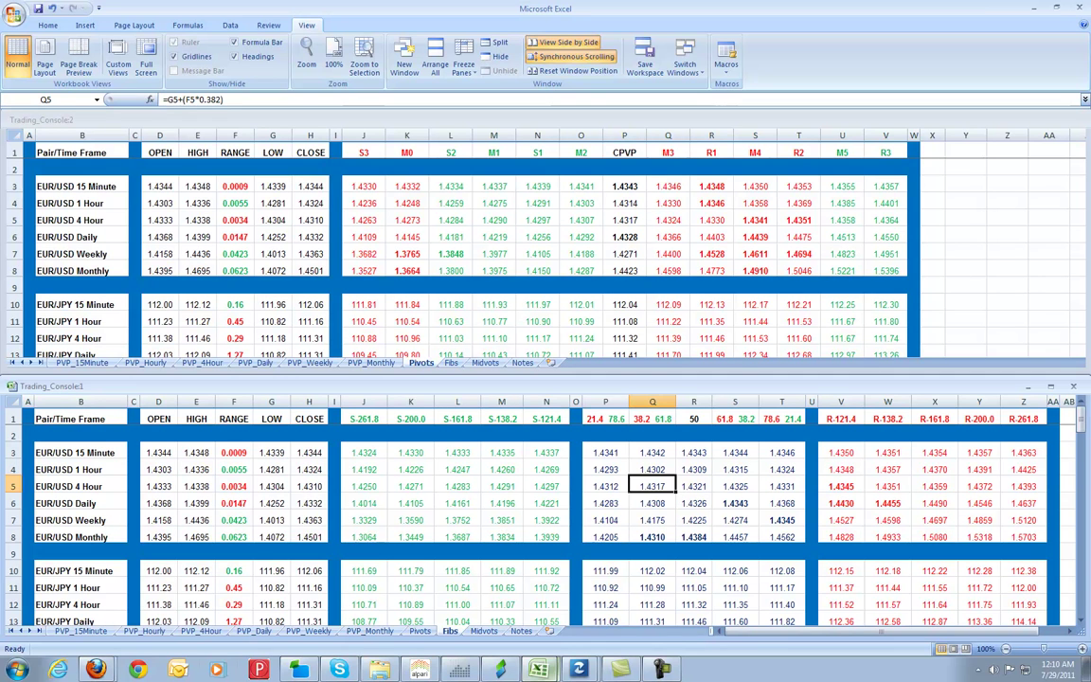
pyautogui.click(232, 520)
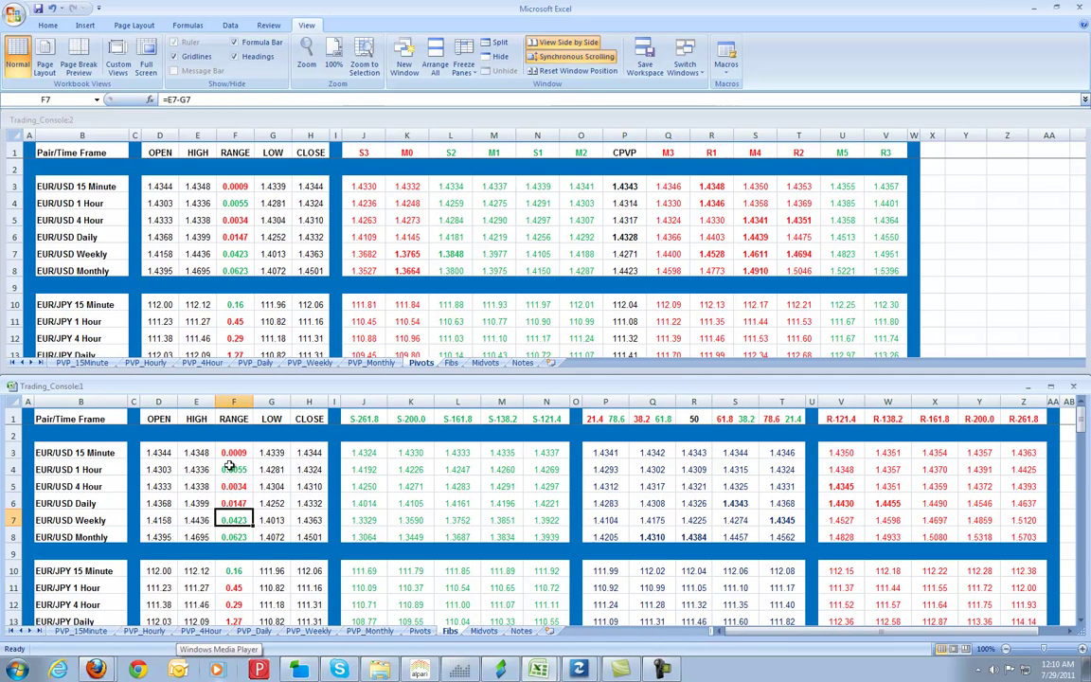
# Review the EUR/USD range formulas on the Fibs sheet for the 1 Hour, Daily and 4 Hour time frames.
pyautogui.click(233, 468)
pyautogui.click(220, 454)
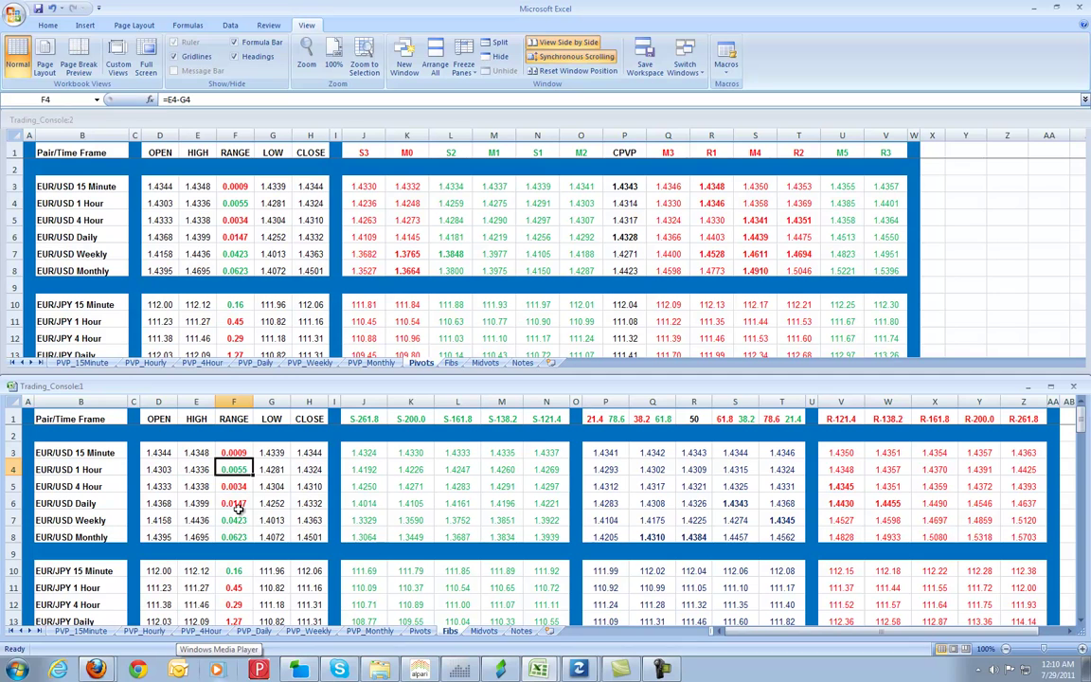
pyautogui.click(237, 518)
pyautogui.click(241, 504)
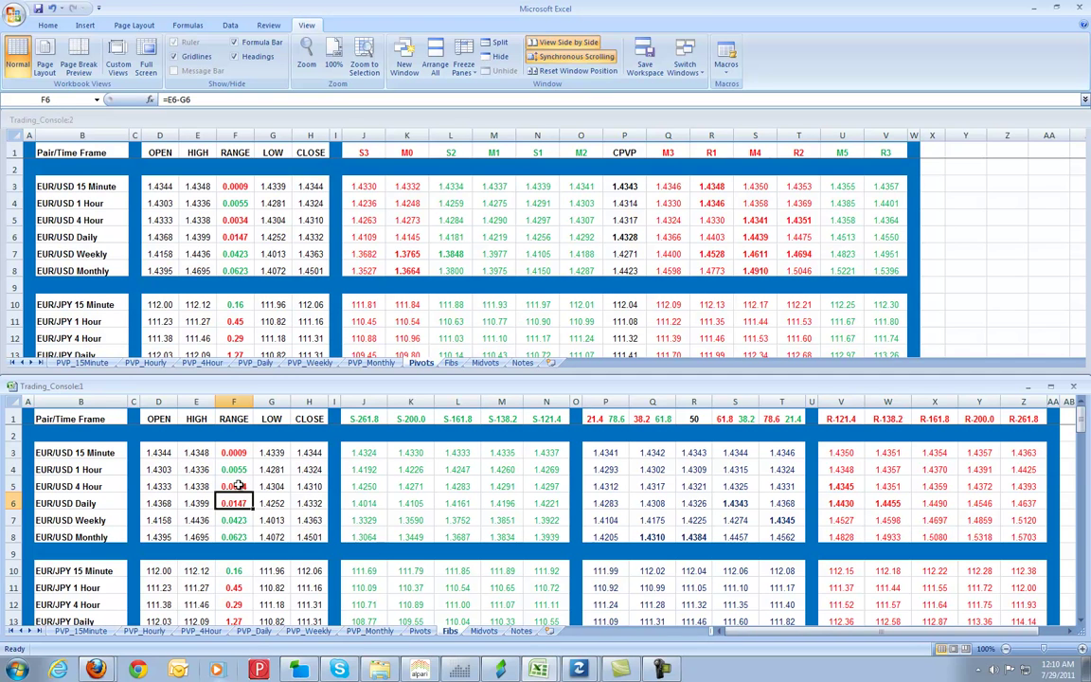
pyautogui.click(237, 485)
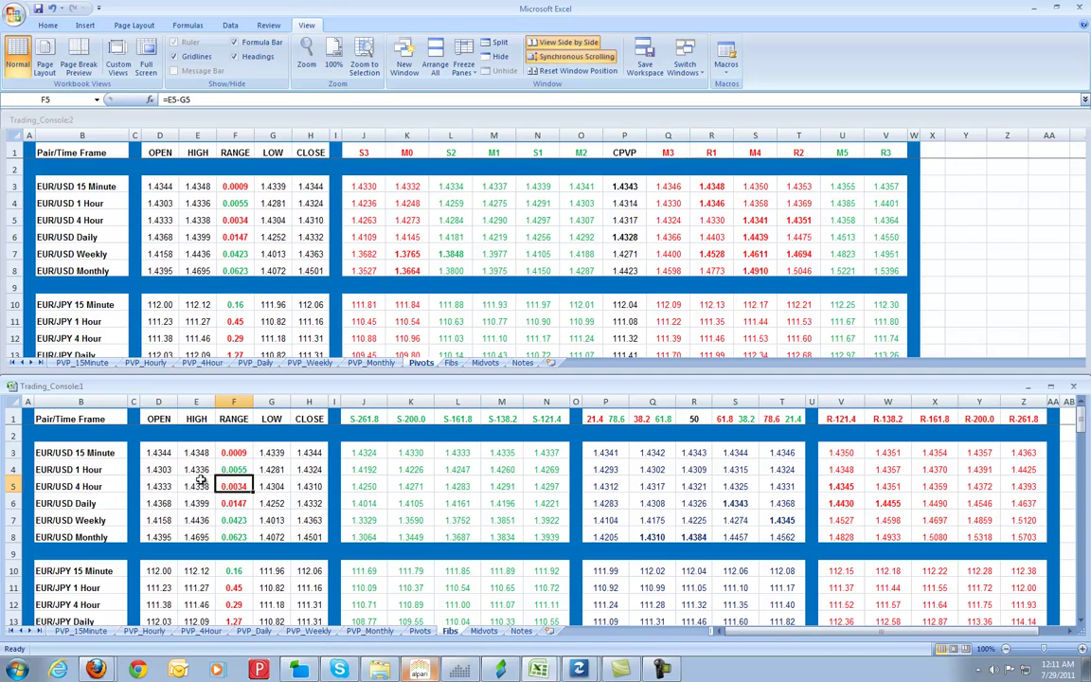
pyautogui.click(238, 464)
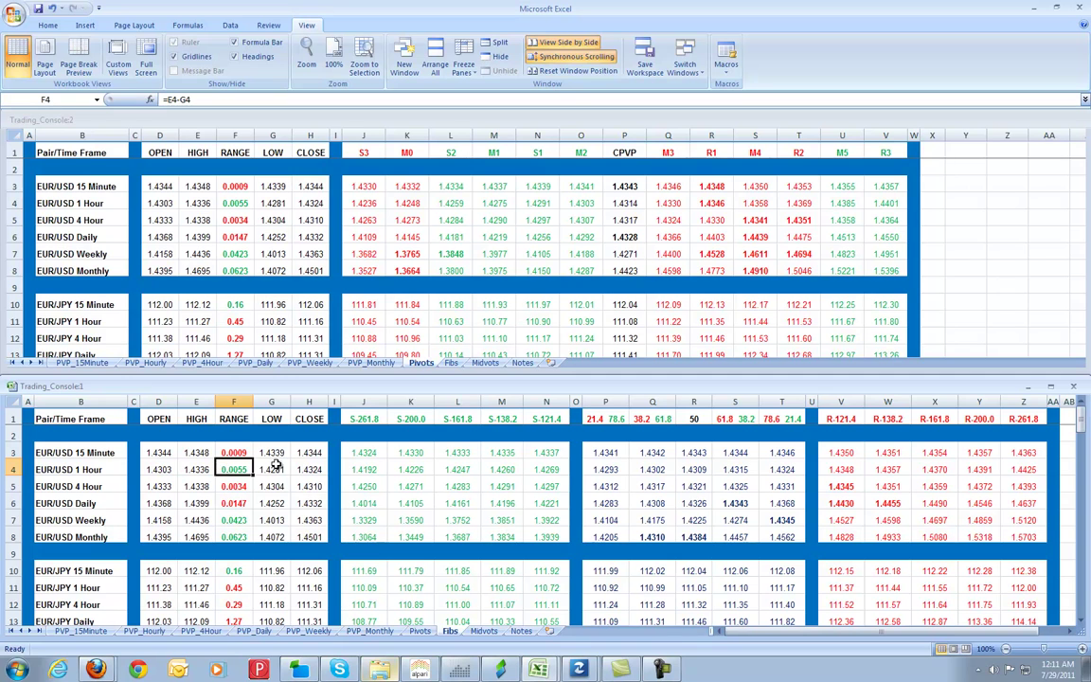
# Check the source reference of the EUR/USD Daily close, and return to the 4 Hour range formula.
pyautogui.press('Right')
pyautogui.press('Right')
pyautogui.press('Down')
pyautogui.press('Down')
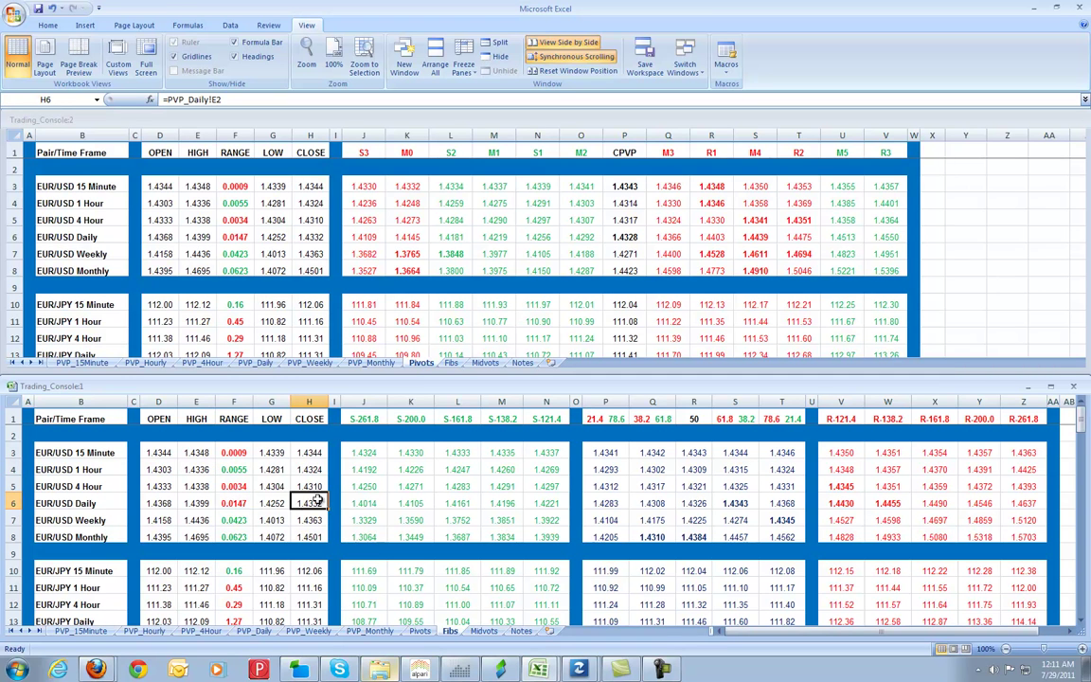
pyautogui.click(234, 486)
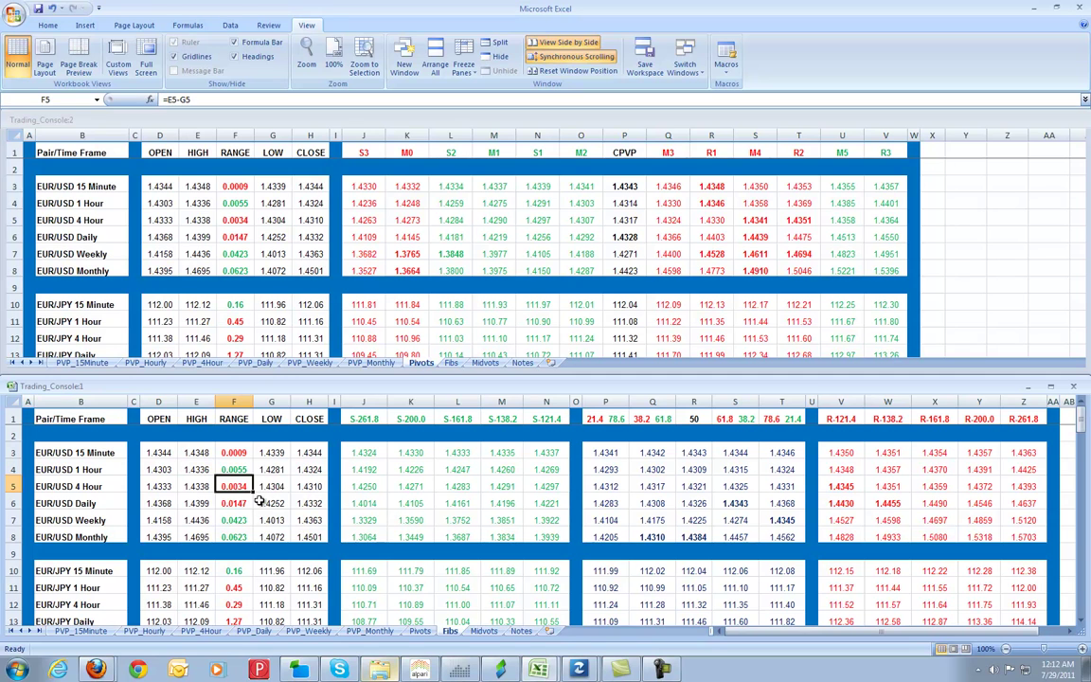
# View the EUR/USD M5 chart in MetaTrader 4, and check the 4 Hour 38.2 and 50 formulas back in Excel.
pyautogui.click(505, 671)
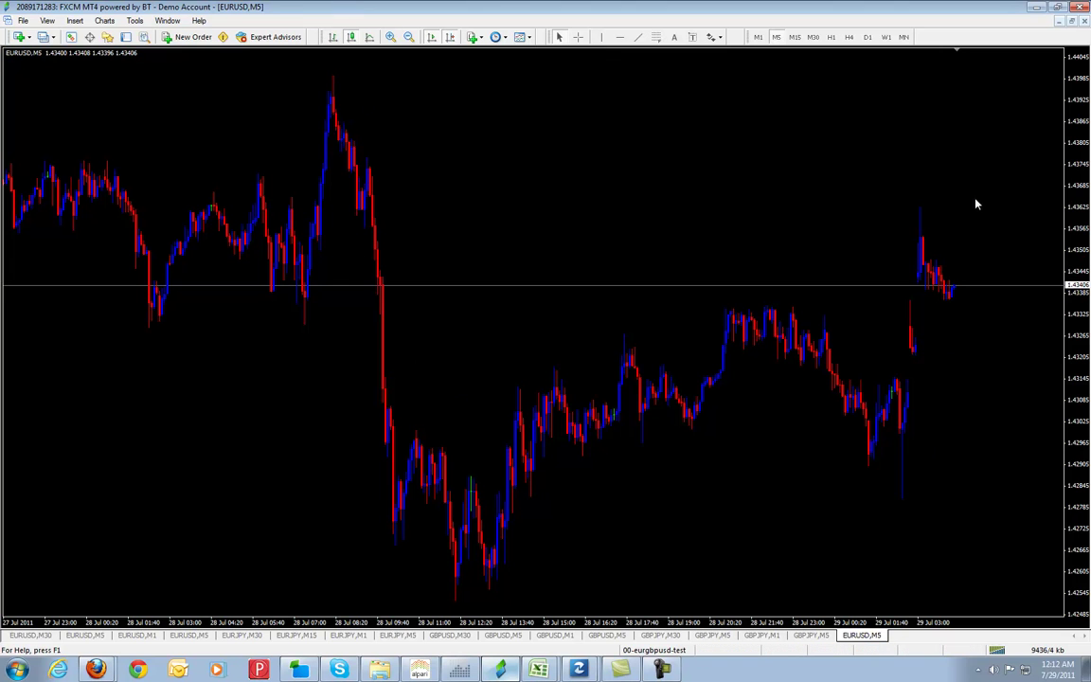
pyautogui.click(1036, 6)
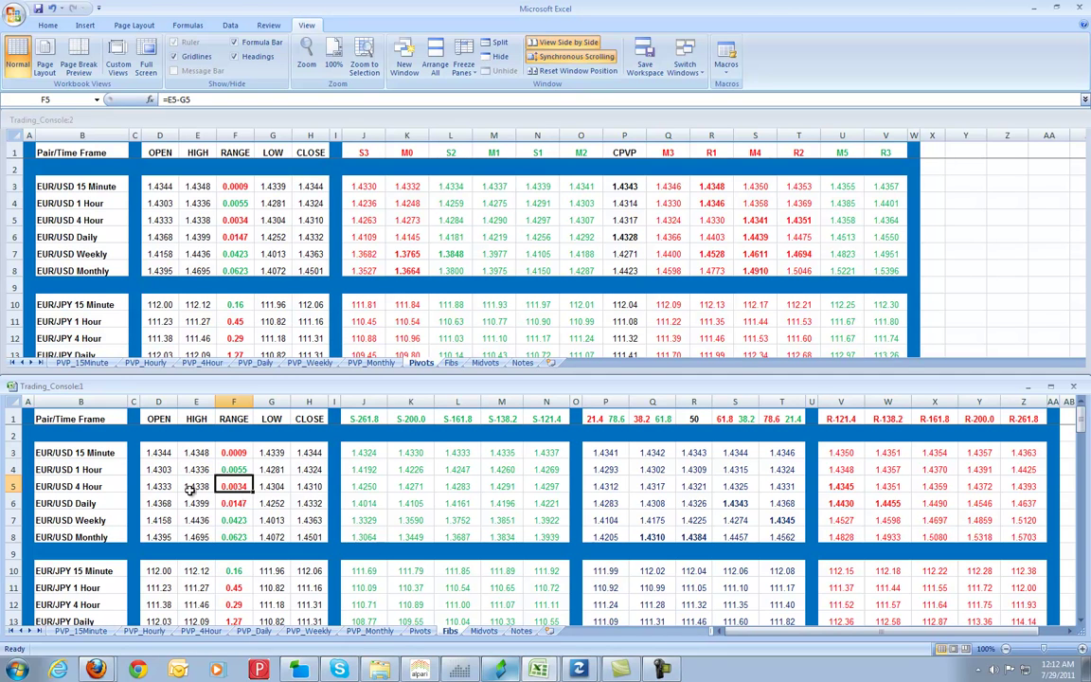
pyautogui.click(663, 485)
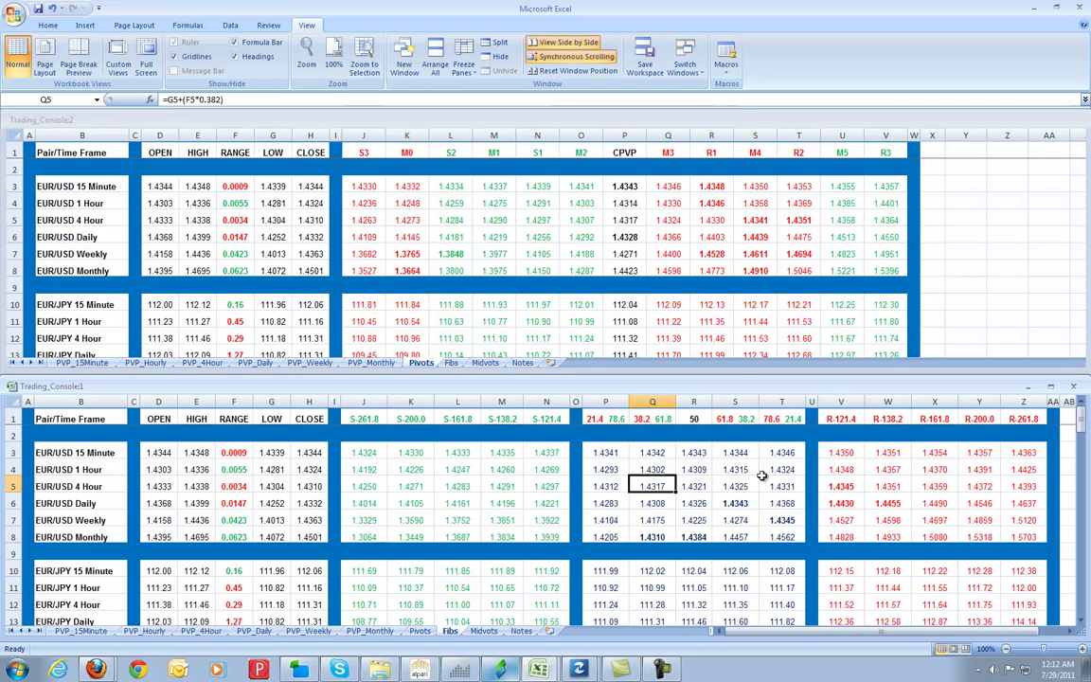
pyautogui.press('Right')
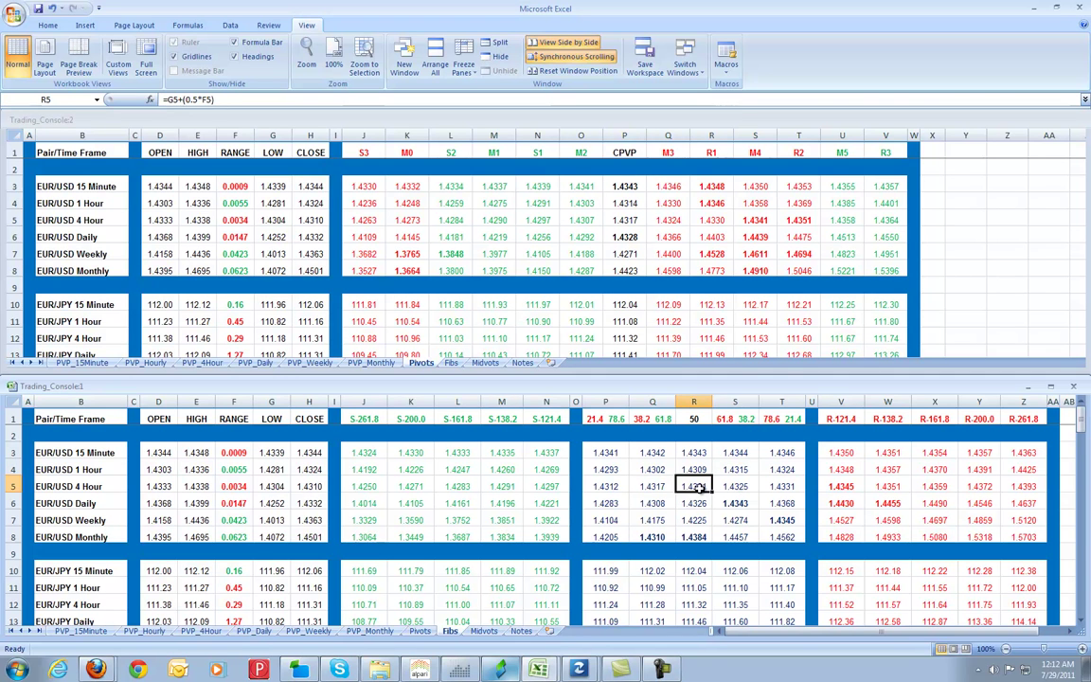
# View the MetaTrader 4 EUR/USD chart again, and review the Daily 50 and 21.4 levels on Excel's Fibs sheet.
pyautogui.click(499, 670)
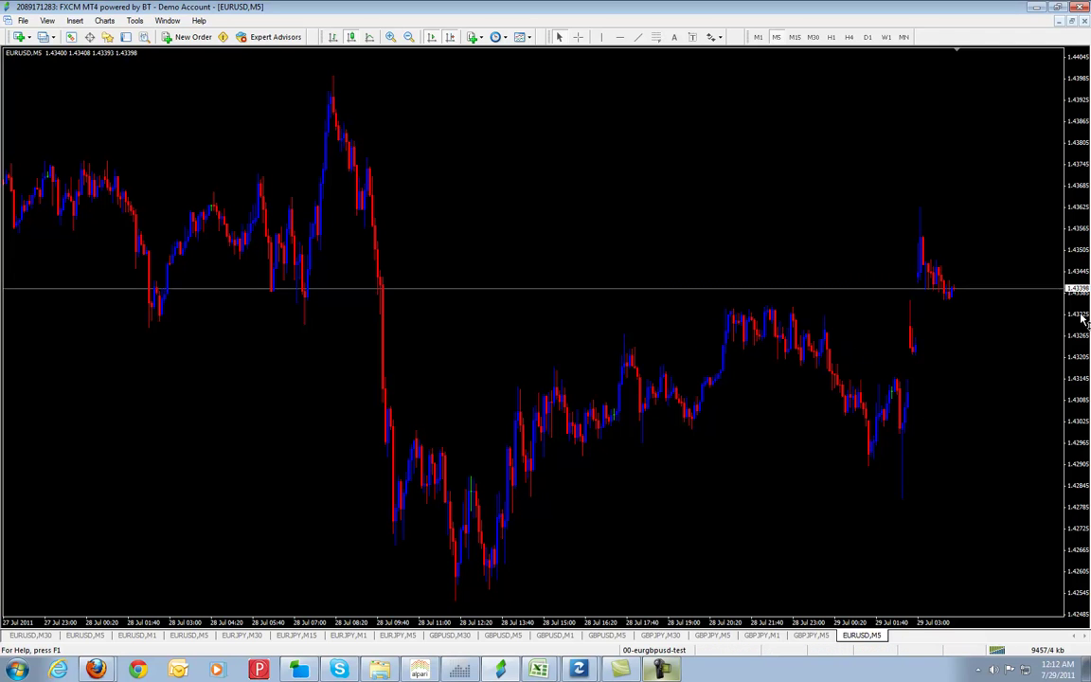
pyautogui.click(1035, 7)
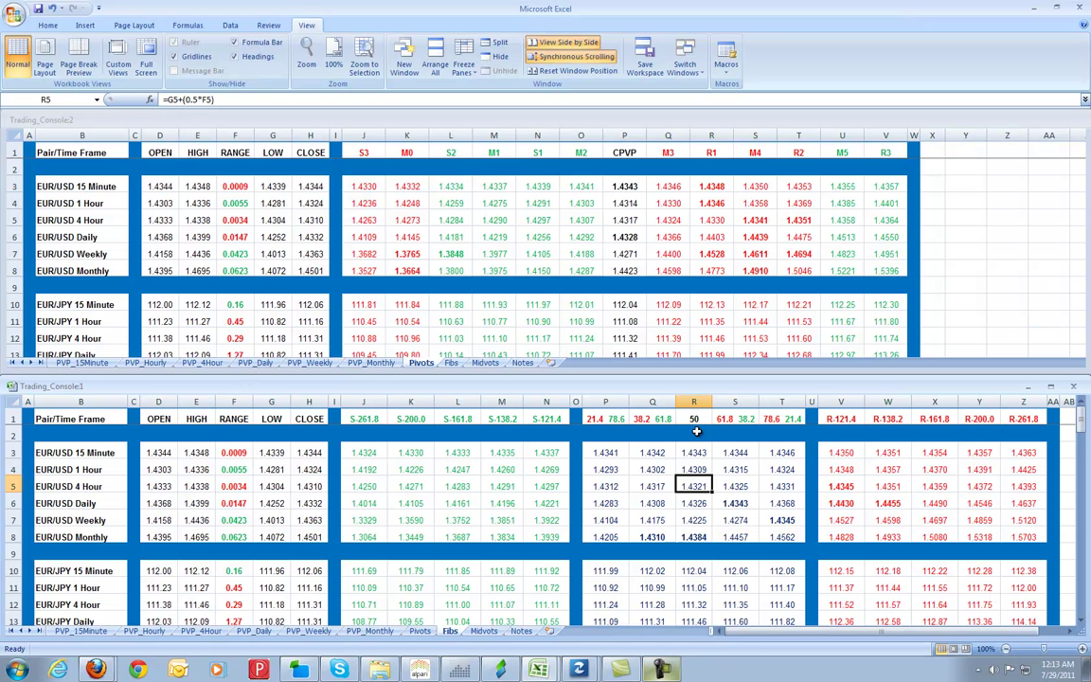
pyautogui.click(787, 486)
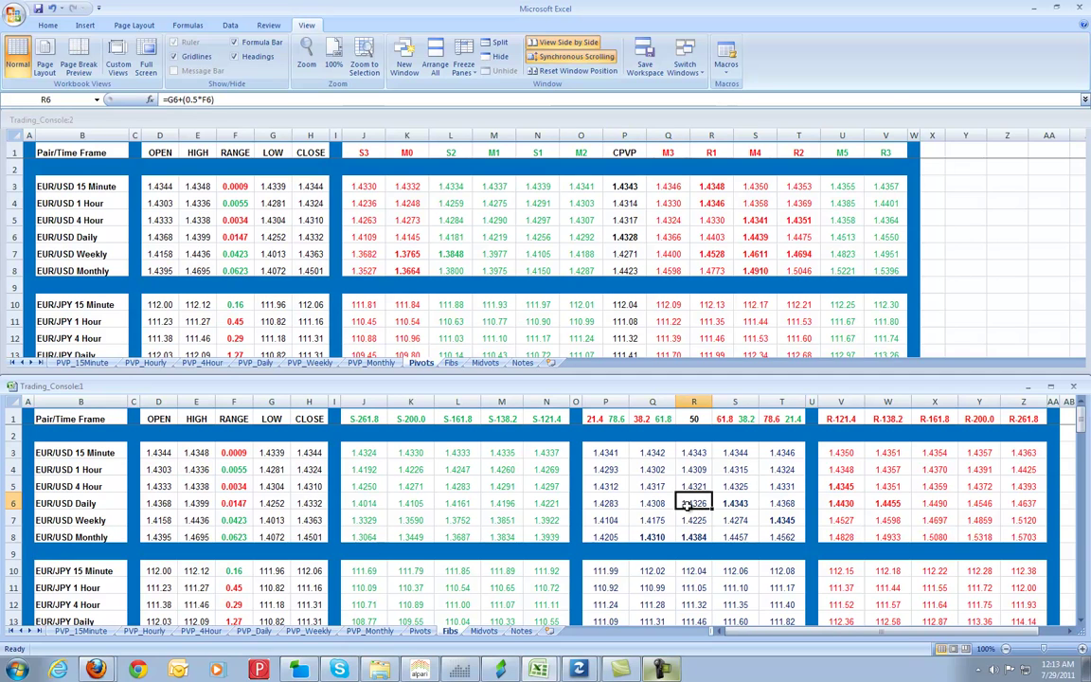
pyautogui.click(611, 506)
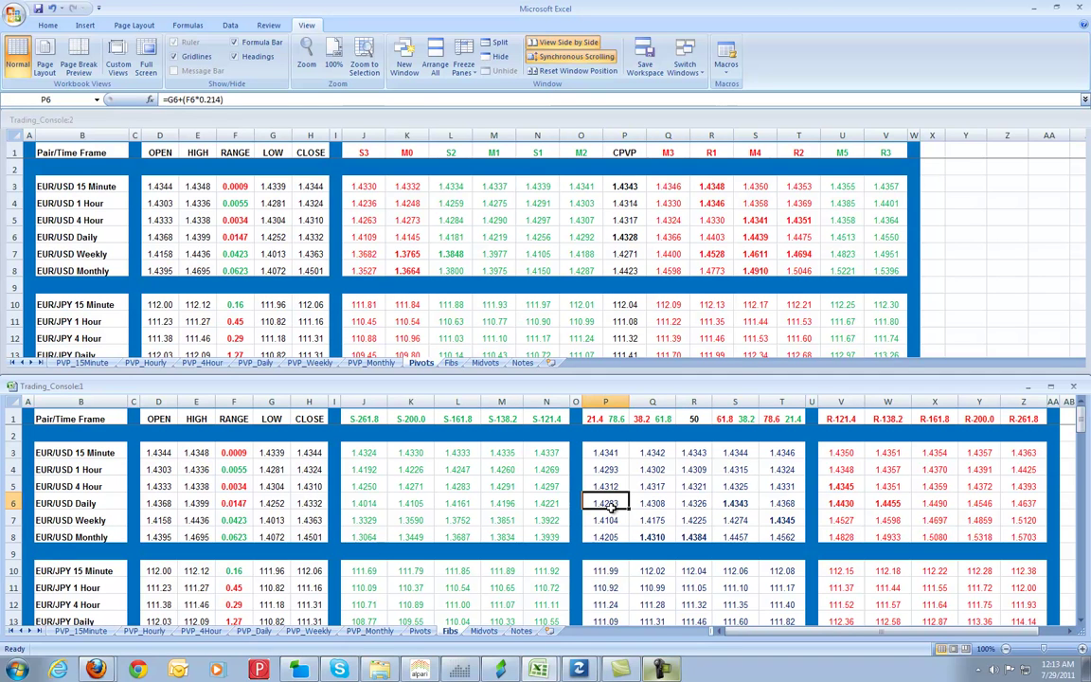
pyautogui.click(698, 504)
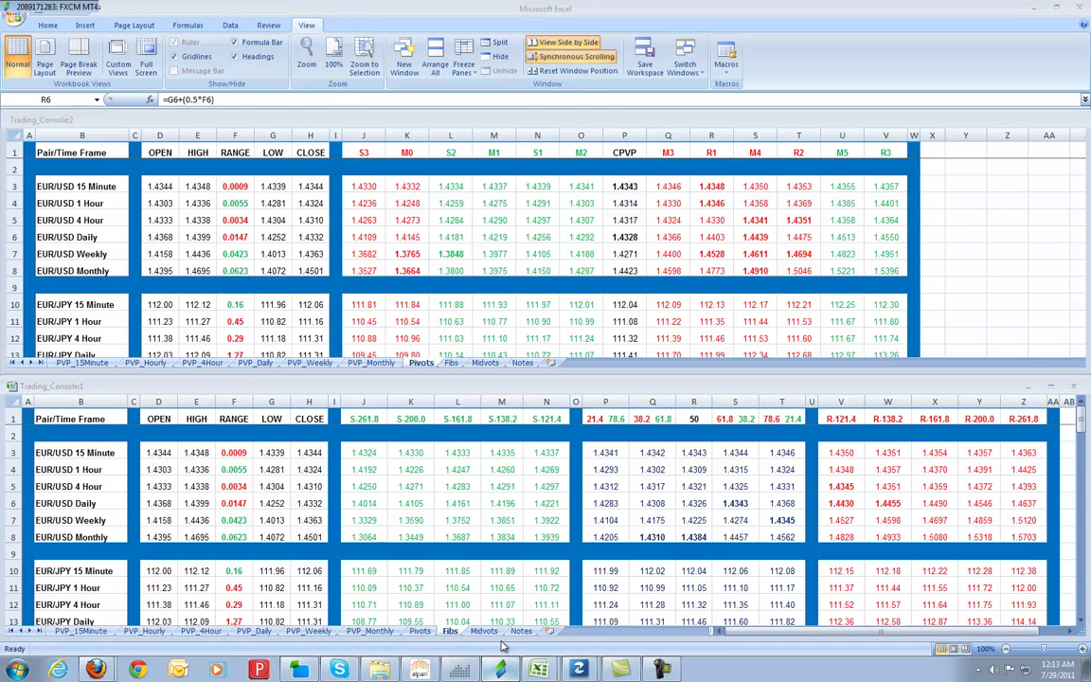
# Switch to MetaTrader 4 and draw a zigzag of three trendlines on the EUR/USD M5 chart through about 1.4368, 1.4258, 1.4315 and 1.4255.
pyautogui.click(500, 670)
pyautogui.click(637, 36)
pyautogui.moveTo(382, 187); pyautogui.dragTo(640, 580)
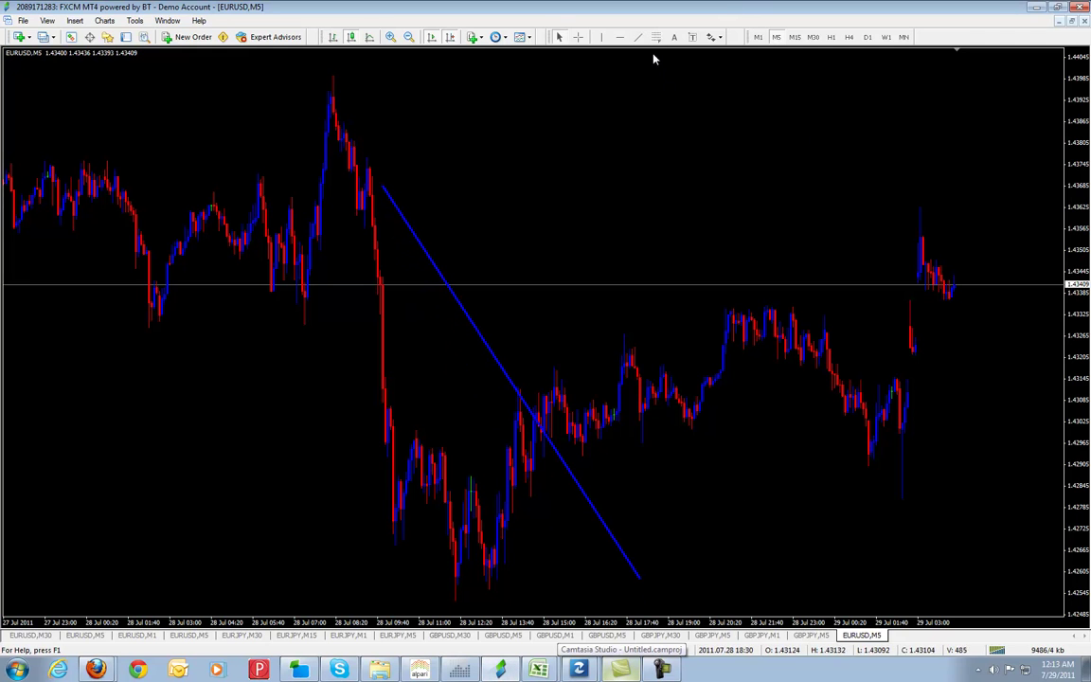
pyautogui.moveTo(648, 579); pyautogui.dragTo(821, 180)
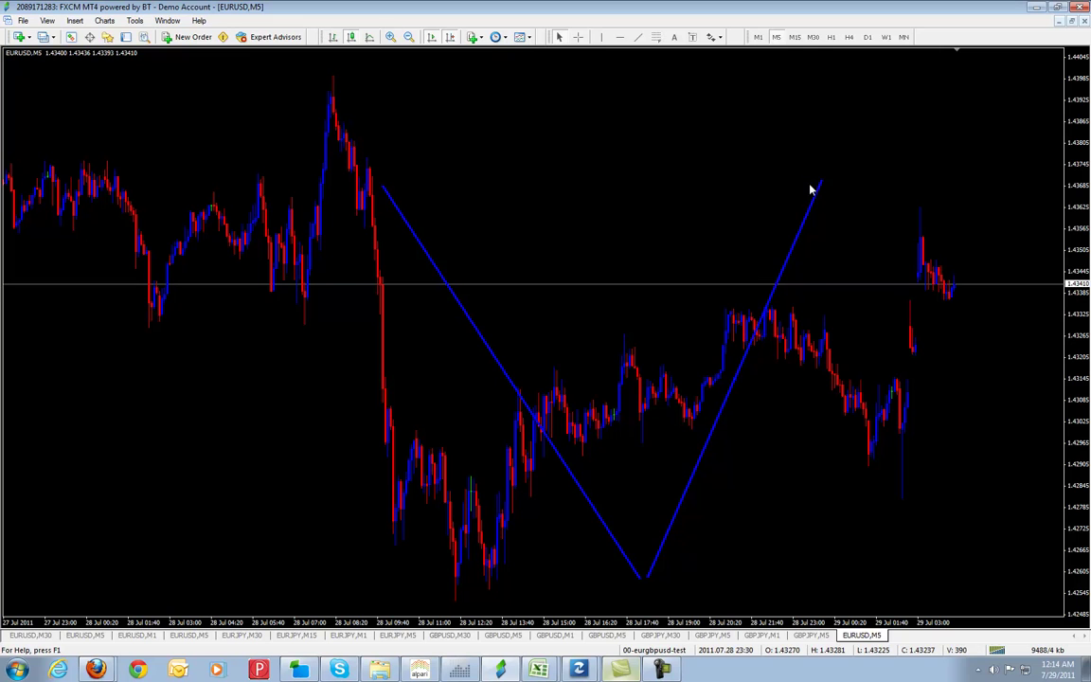
pyautogui.moveTo(821, 182); pyautogui.dragTo(717, 378)
pyautogui.click(638, 37)
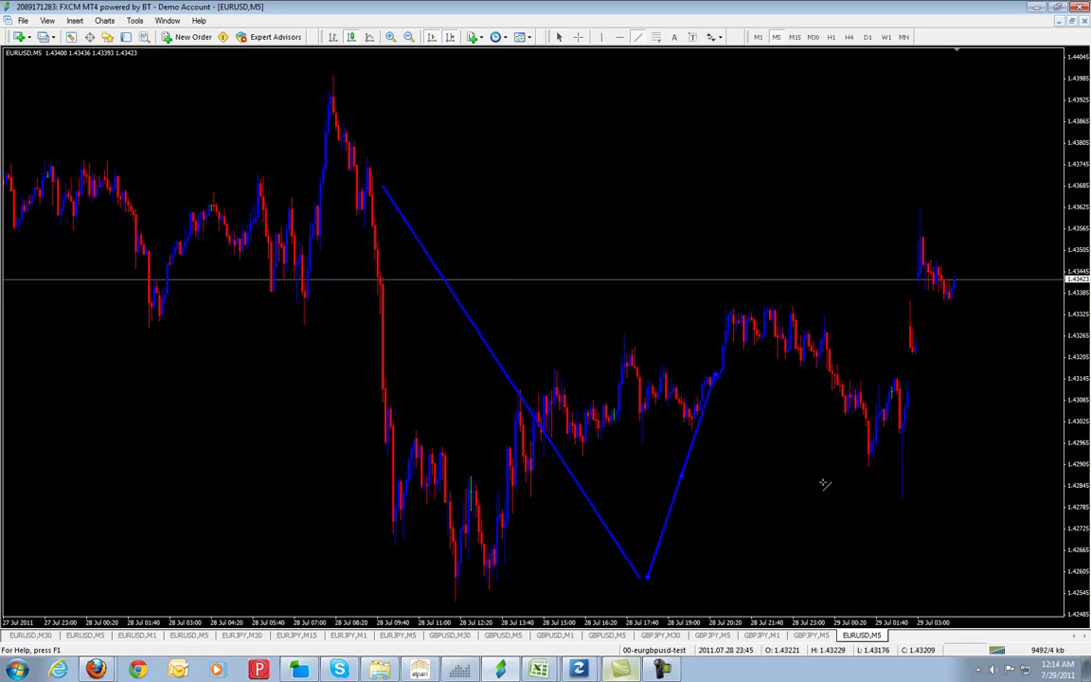
pyautogui.moveTo(722, 381); pyautogui.dragTo(841, 594)
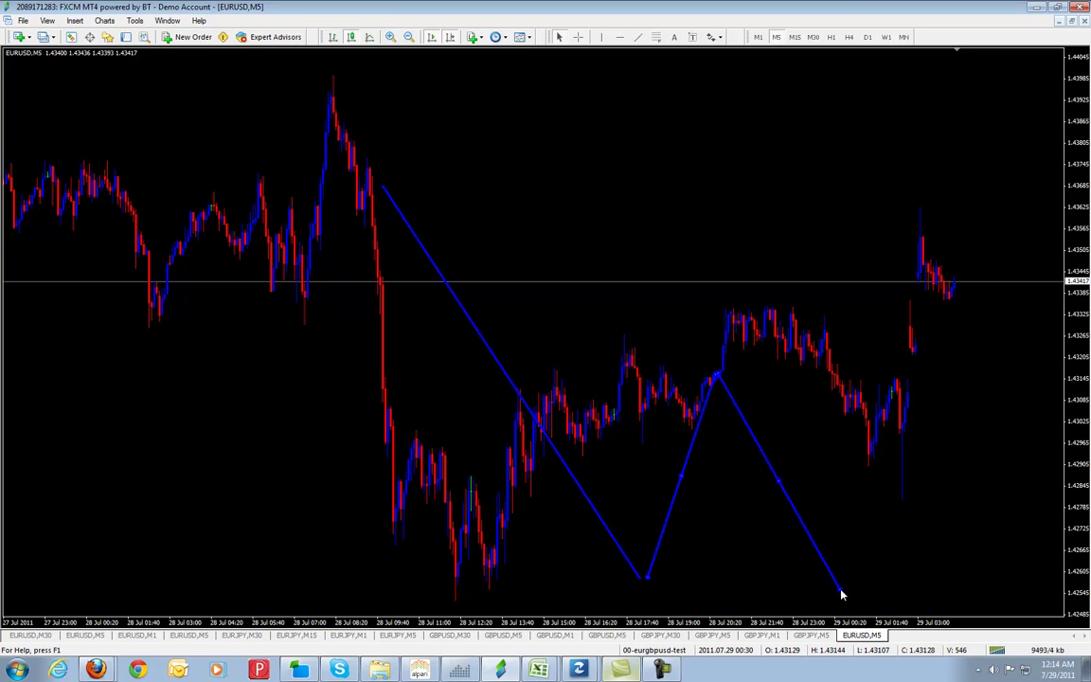
# Delete all three zigzag trendlines from the EUR/USD M5 chart.
pyautogui.rightClick(841, 594)
pyautogui.click(900, 495)
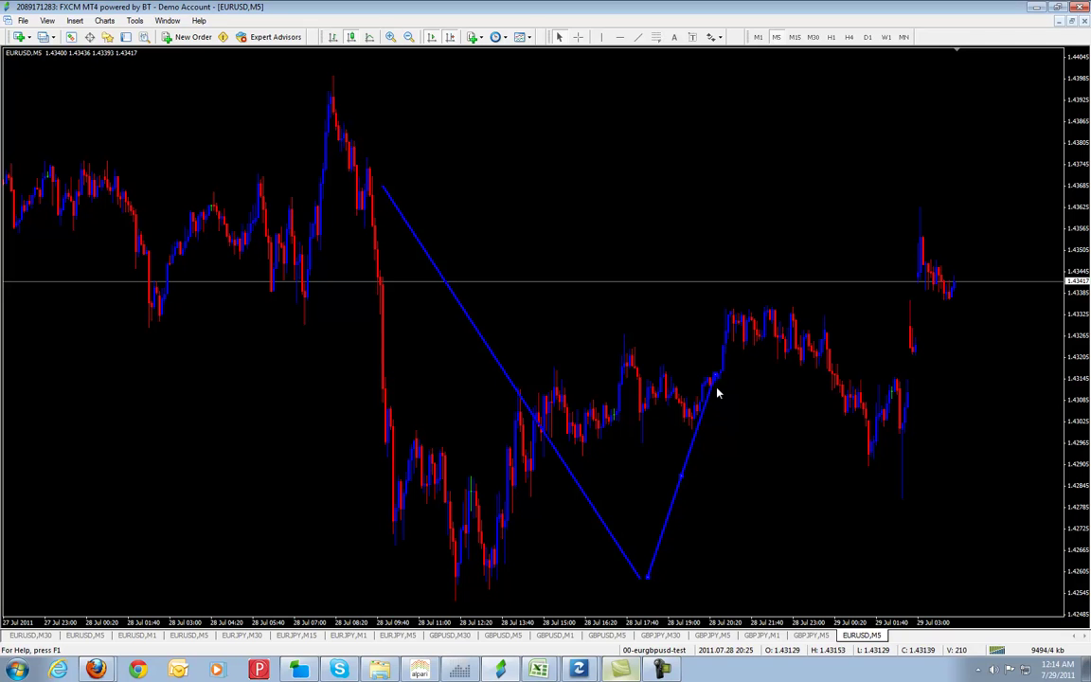
pyautogui.moveTo(703, 428); pyautogui.dragTo(684, 270)
pyautogui.rightClick(684, 270)
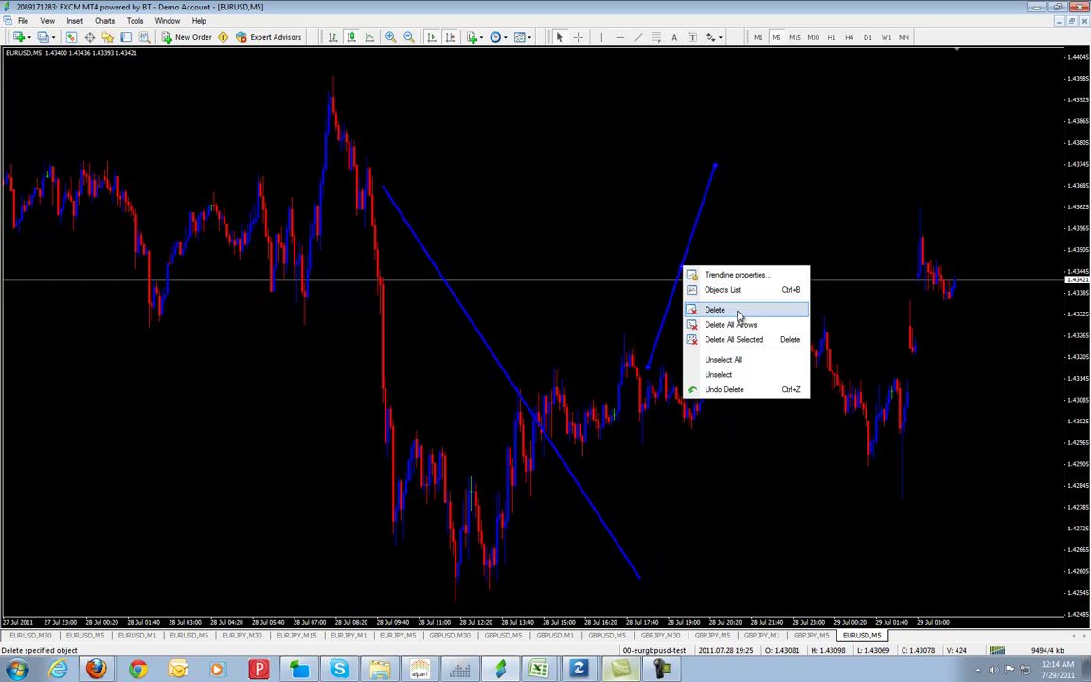
pyautogui.click(711, 309)
pyautogui.rightClick(452, 304)
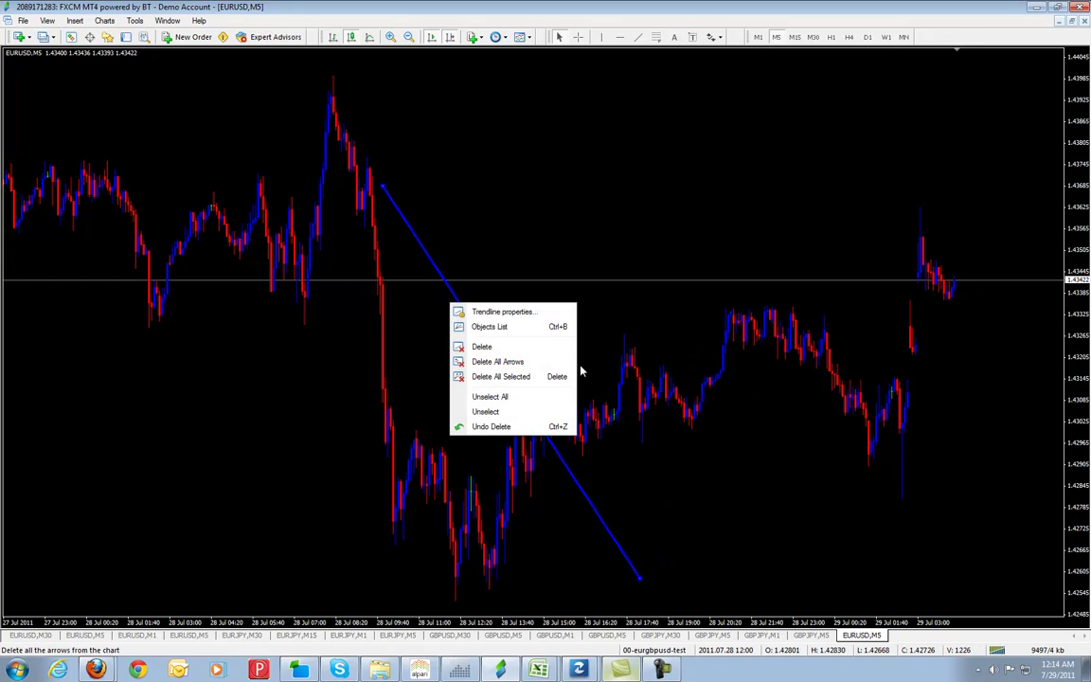
pyautogui.click(511, 346)
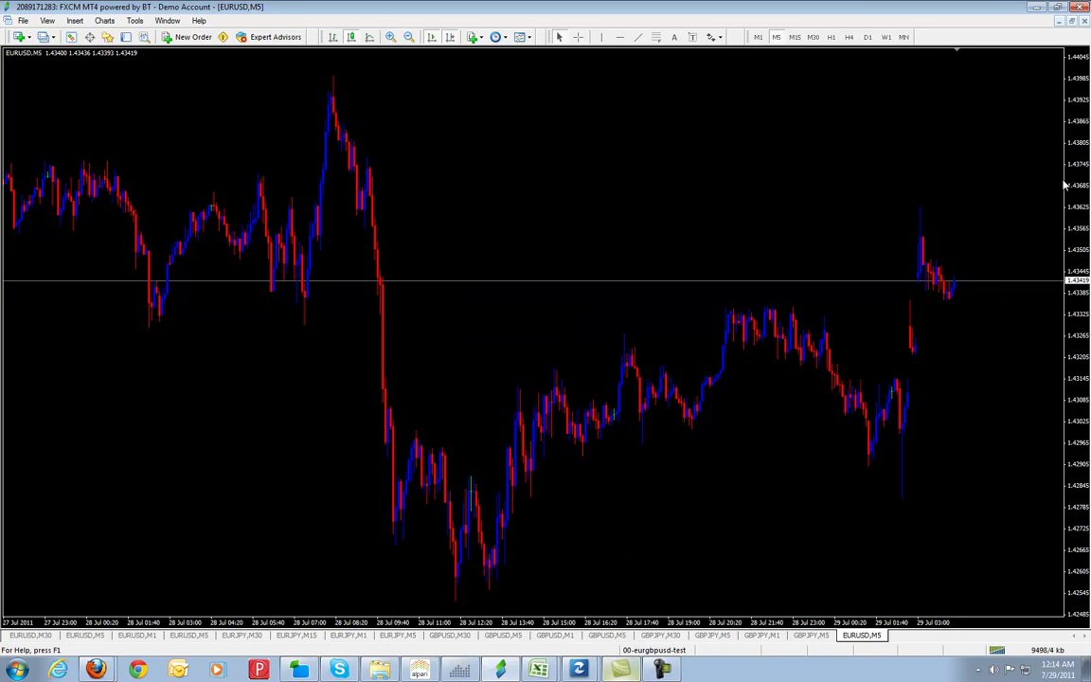
# Return to the Excel workbook and compare the EUR/USD 4 Hour and Daily ranges and their 61.8 formulas on the Fibs sheet.
pyautogui.click(1031, 8)
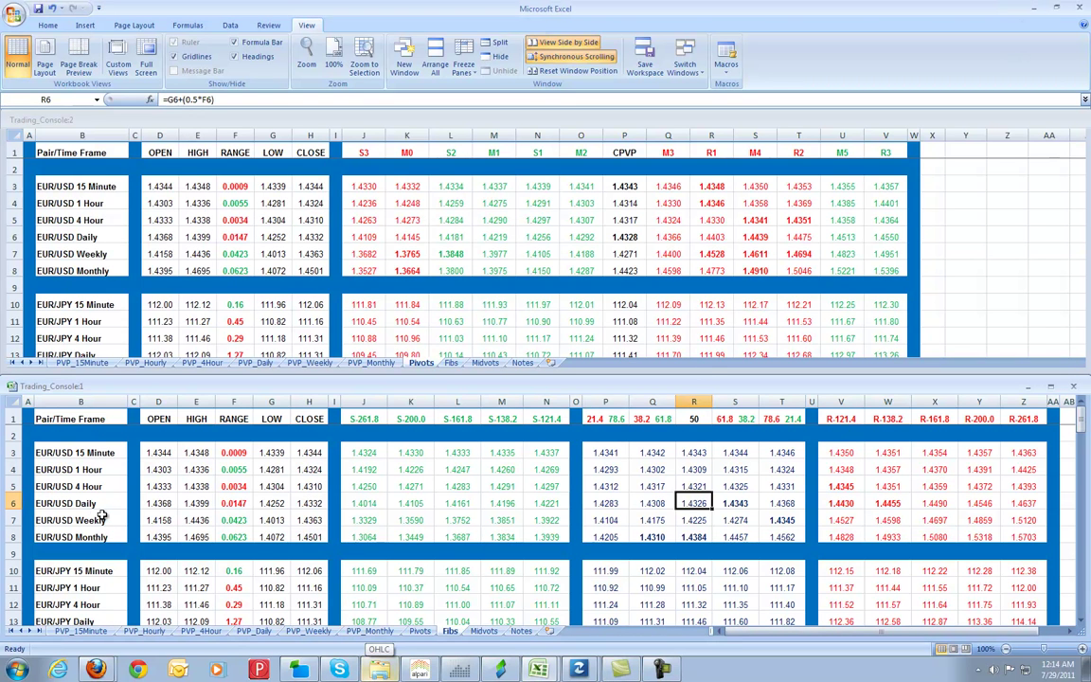
pyautogui.click(227, 487)
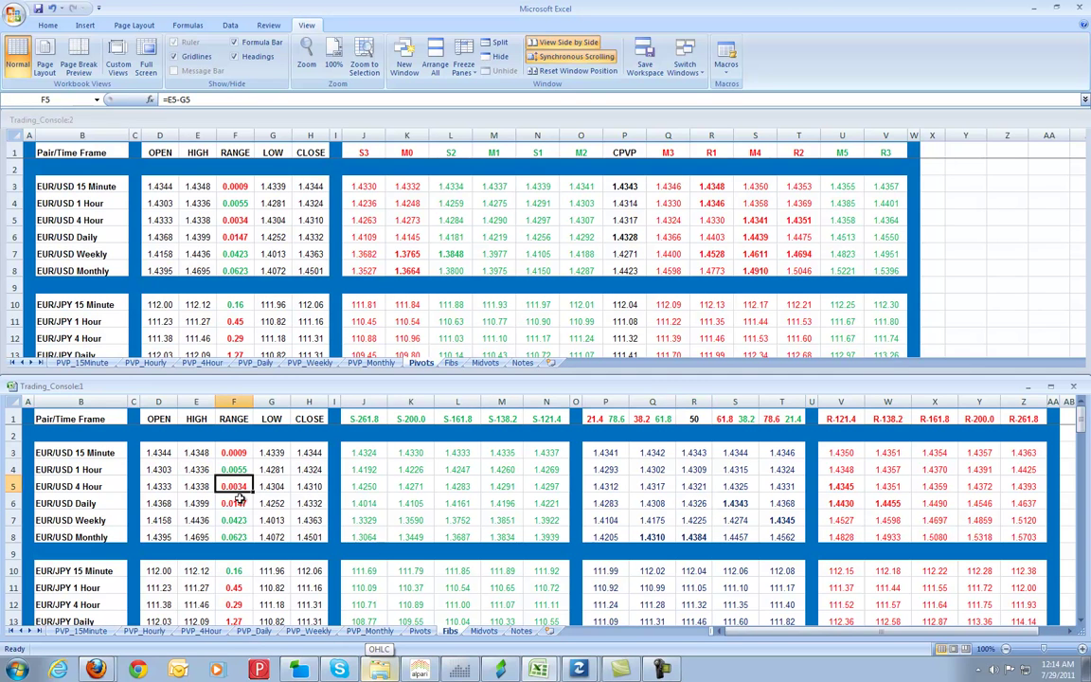
pyautogui.click(233, 506)
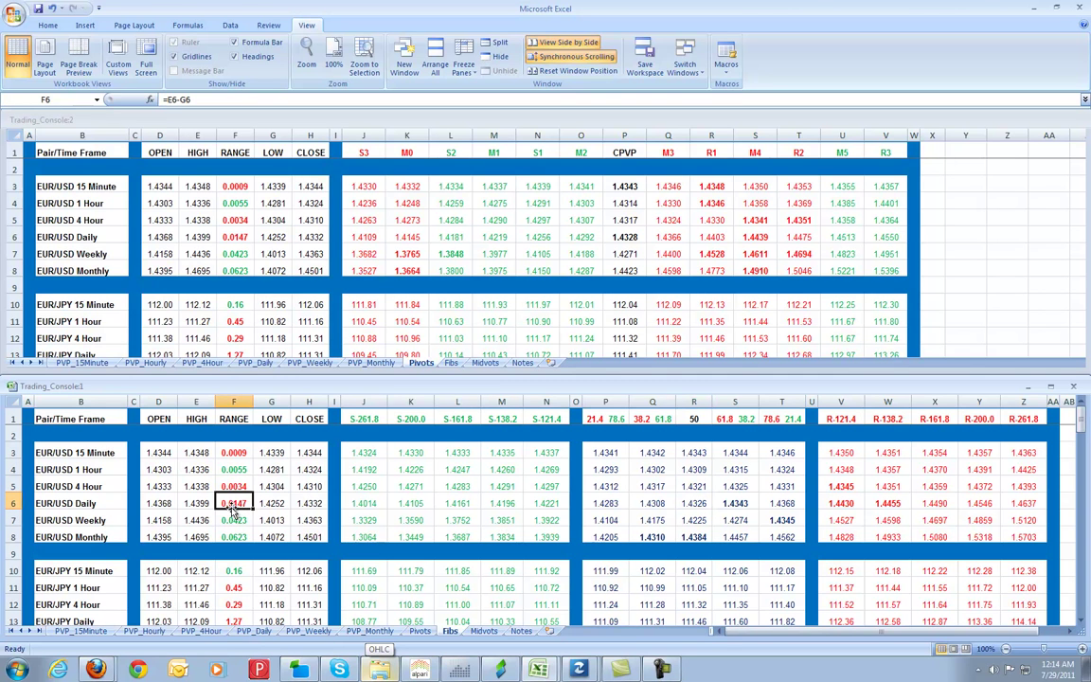
pyautogui.click(769, 505)
pyautogui.click(728, 504)
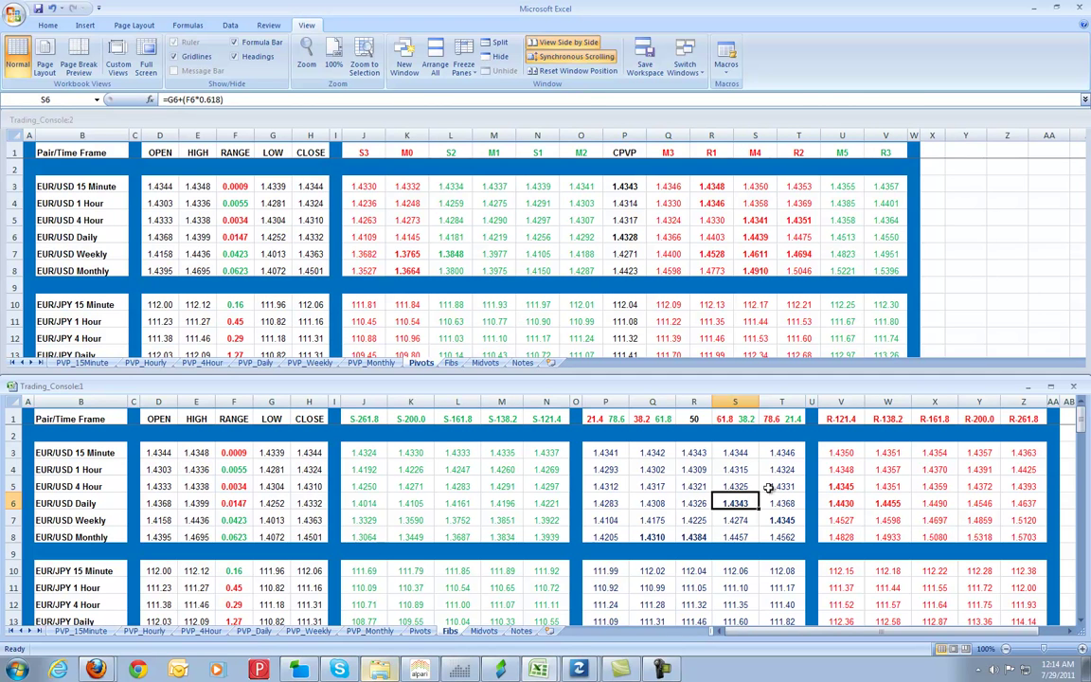
pyautogui.click(736, 486)
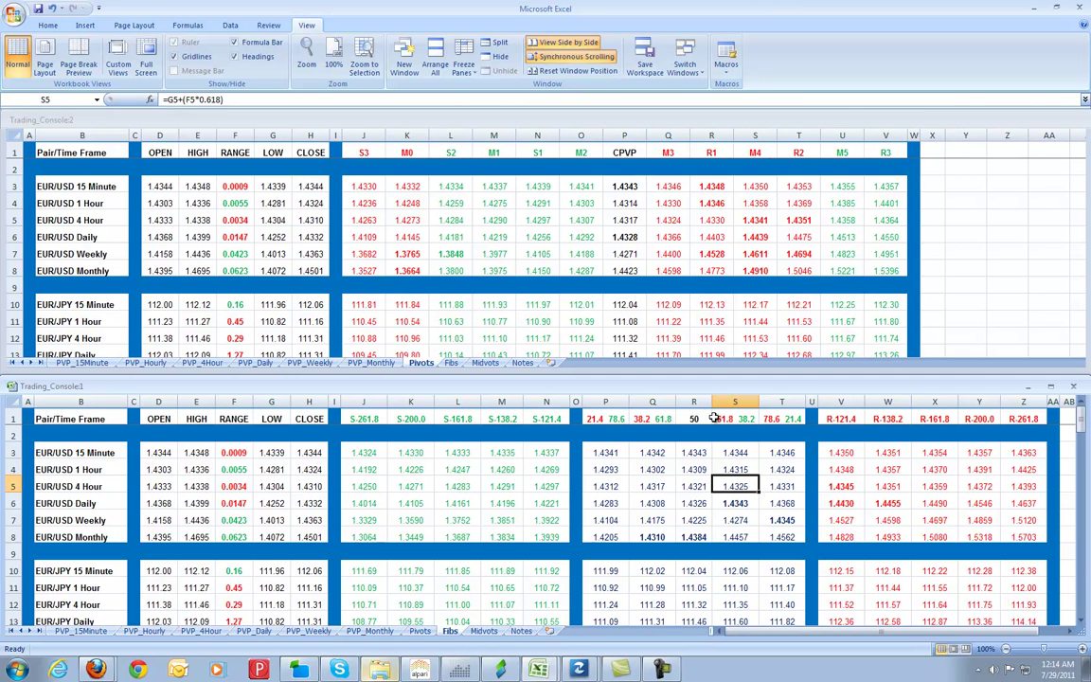
pyautogui.press('Down')
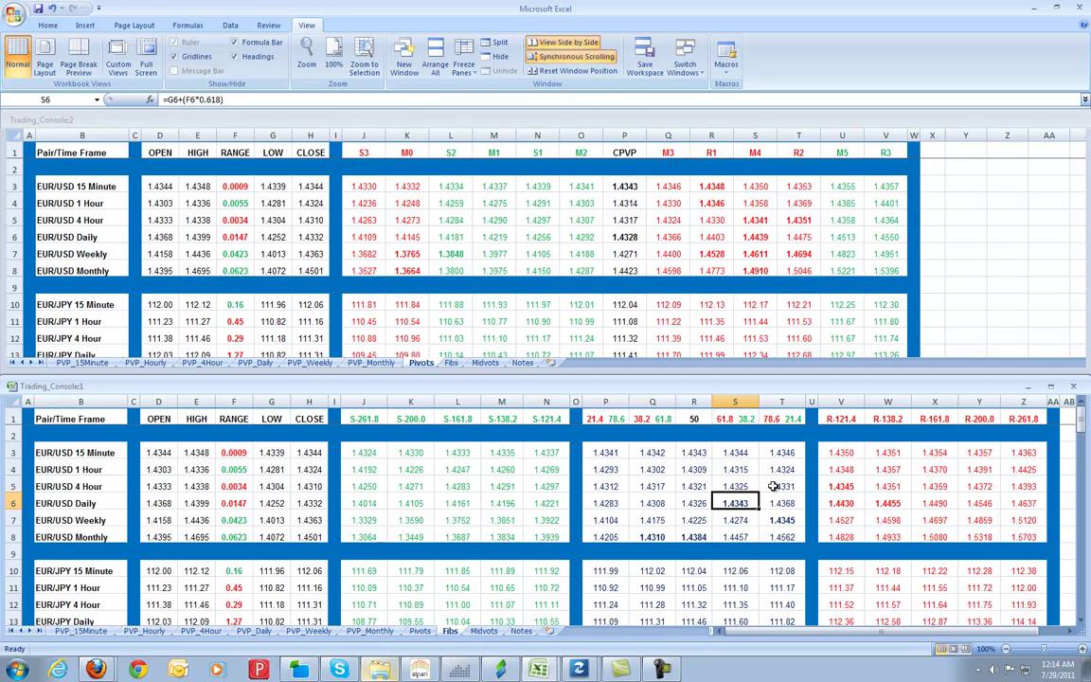
# Check the EUR/USD Daily CPVP and M3 references on the Pivots sheet.
pyautogui.click(631, 235)
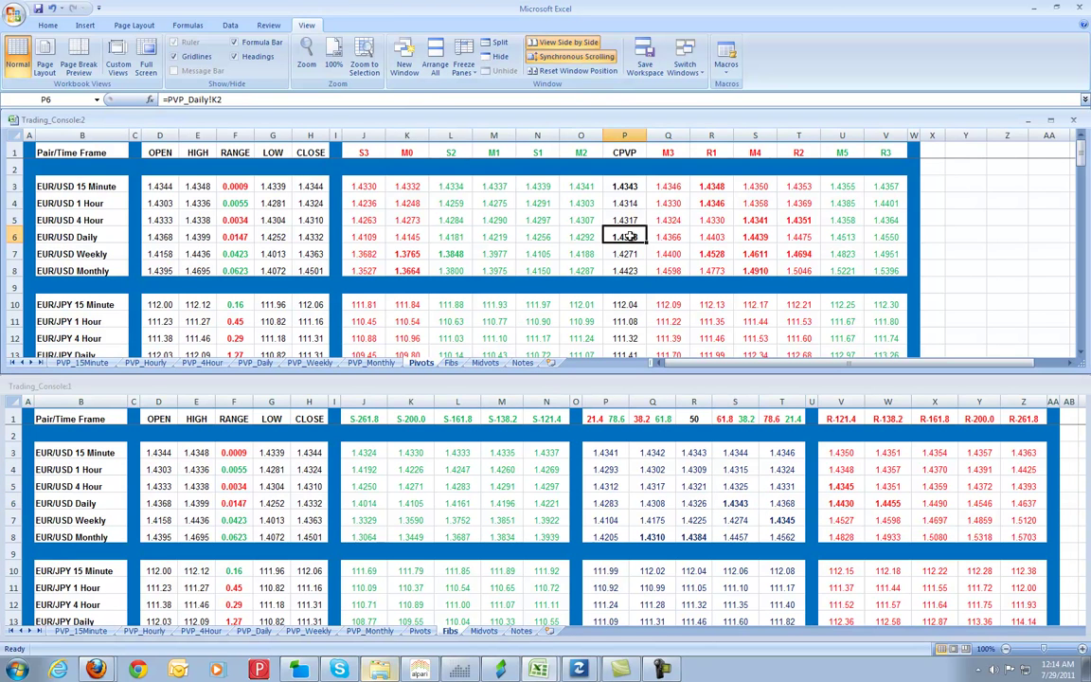
pyautogui.click(682, 229)
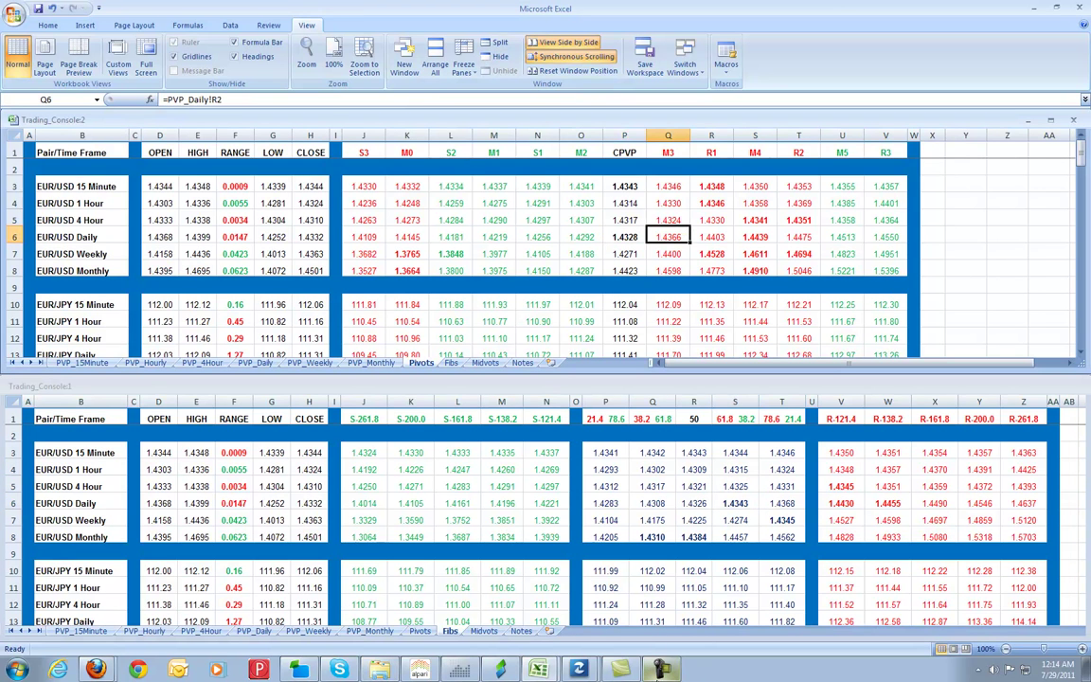
pyautogui.click(677, 670)
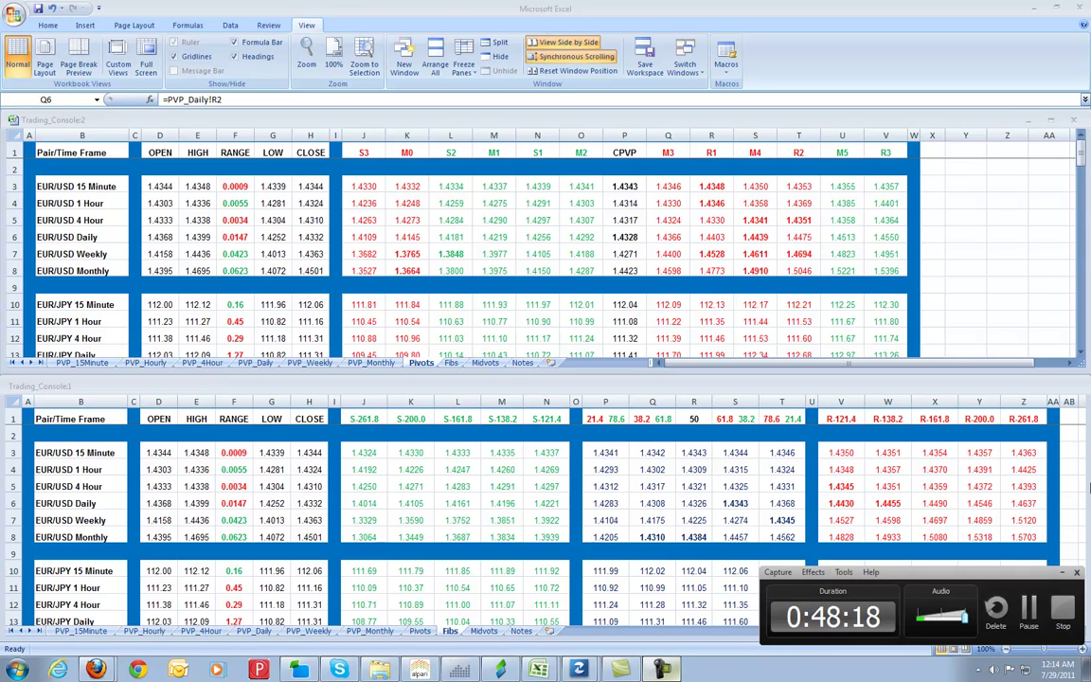